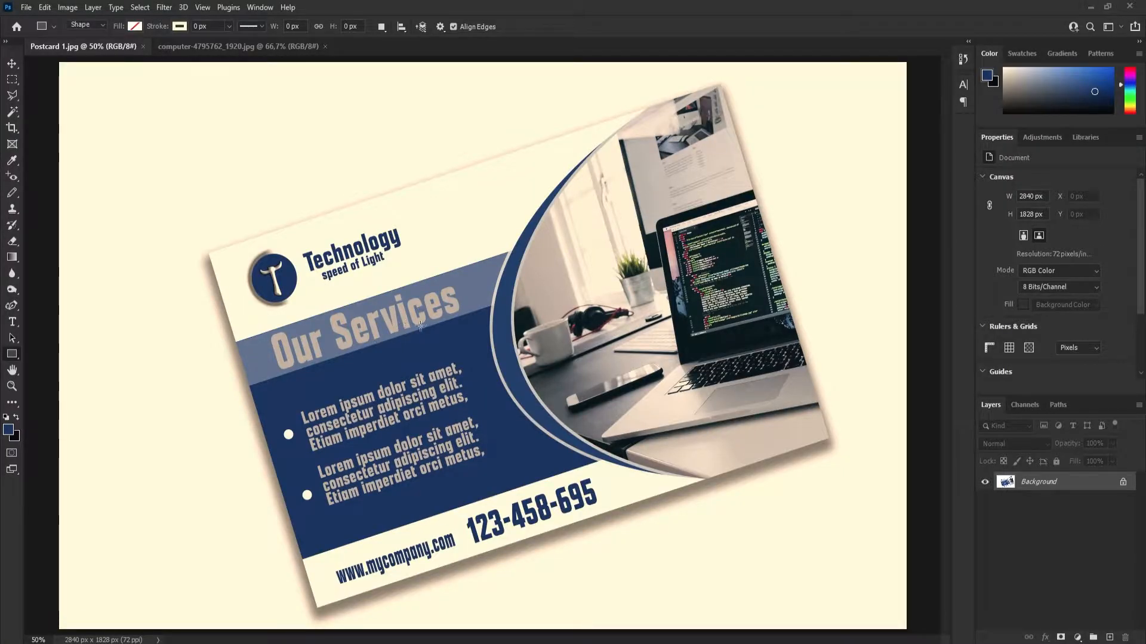
Create a new document named Postcard, 6 by 4 inches in landscape orientation at 300 pixels per inch.
{"action": "left_click", "coordinate": [25, 9]}
{"action": "left_click", "coordinate": [57, 21]}
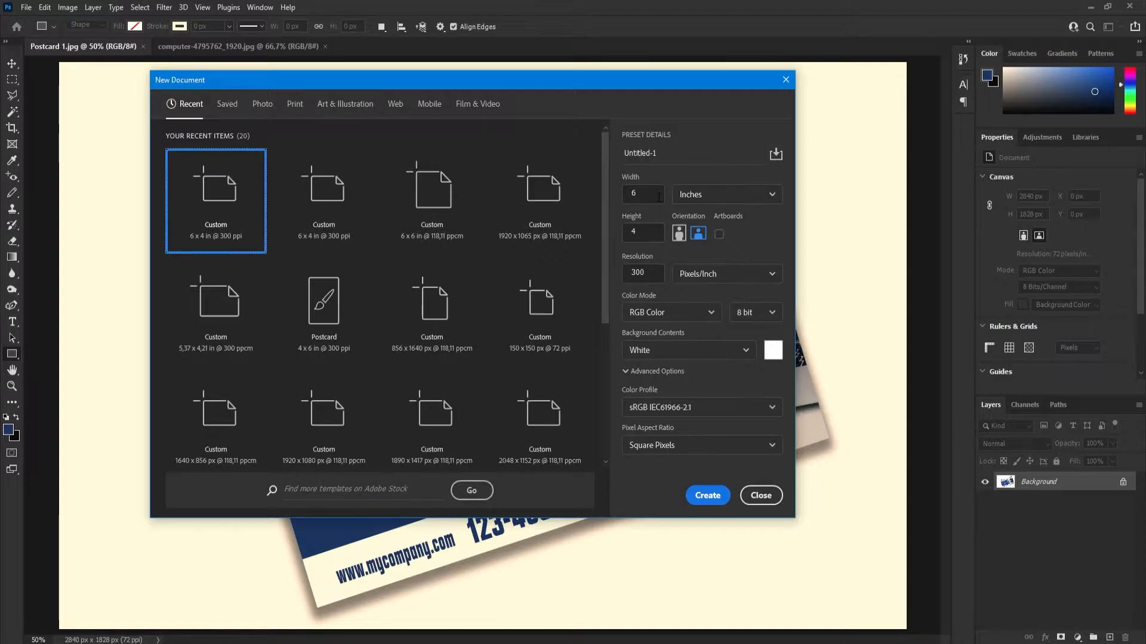
{"action": "left_click", "coordinate": [724, 195]}
{"action": "left_click", "coordinate": [737, 199]}
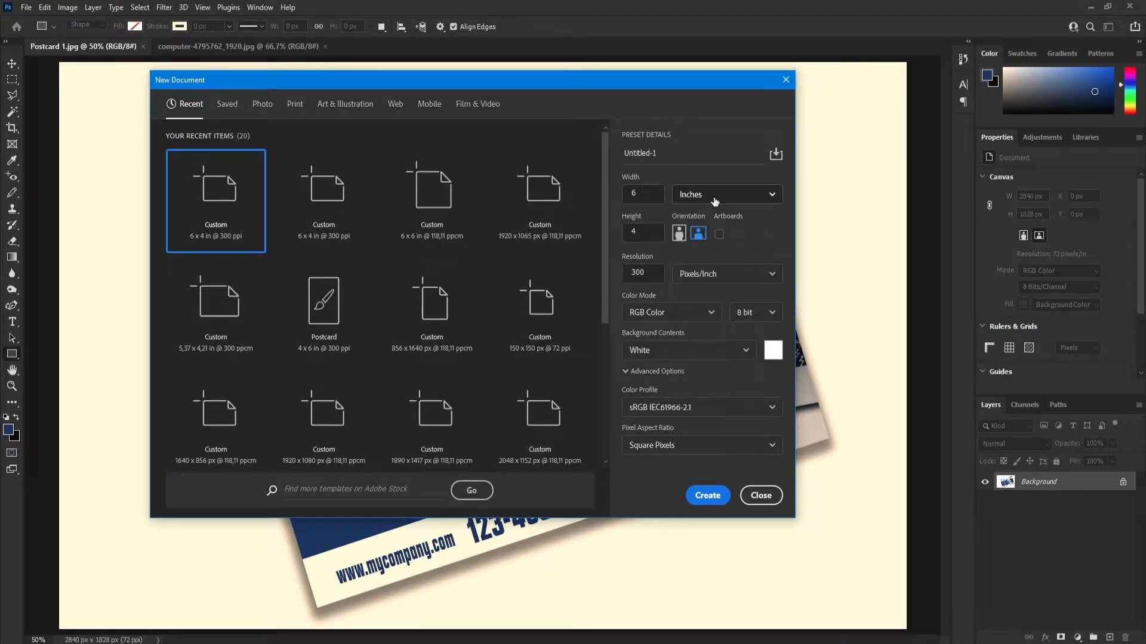
{"action": "double_click", "coordinate": [633, 194]}
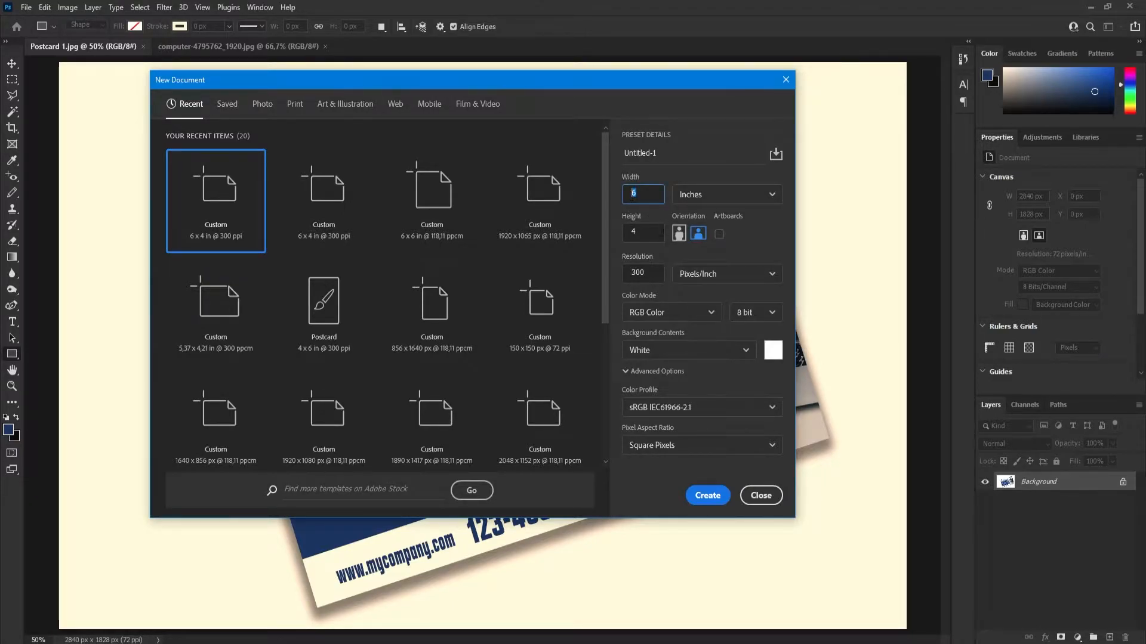
{"action": "left_click", "coordinate": [635, 233]}
{"action": "left_click_drag", "start_coordinate": [677, 151], "coordinate": [630, 154]}
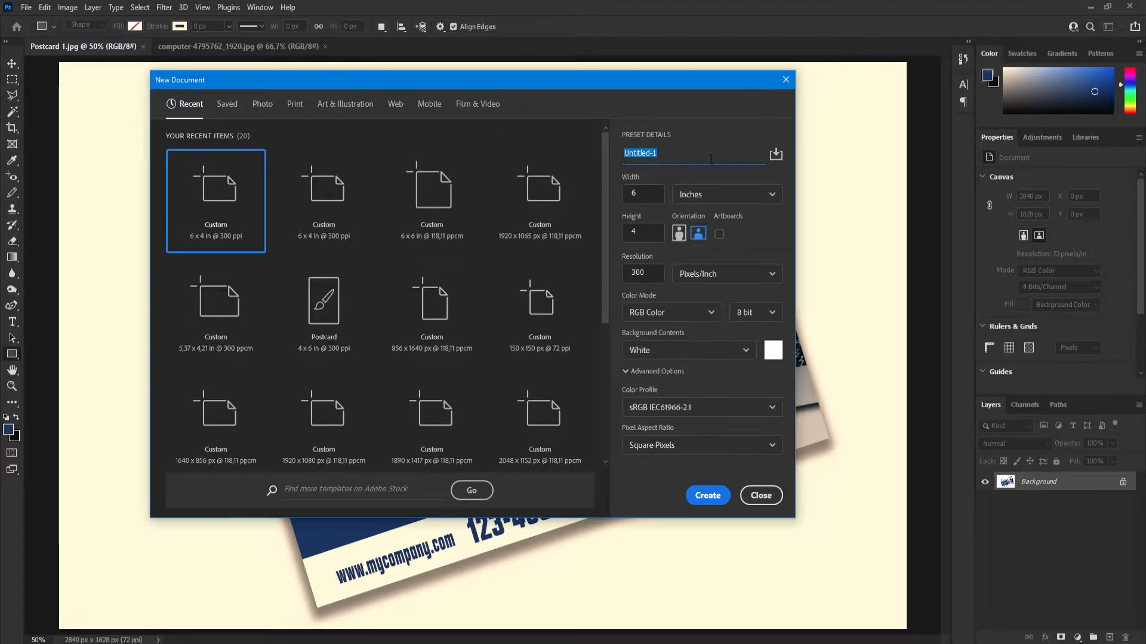
{"action": "type", "text": "Po"}
{"action": "left_click", "coordinate": [707, 495]}
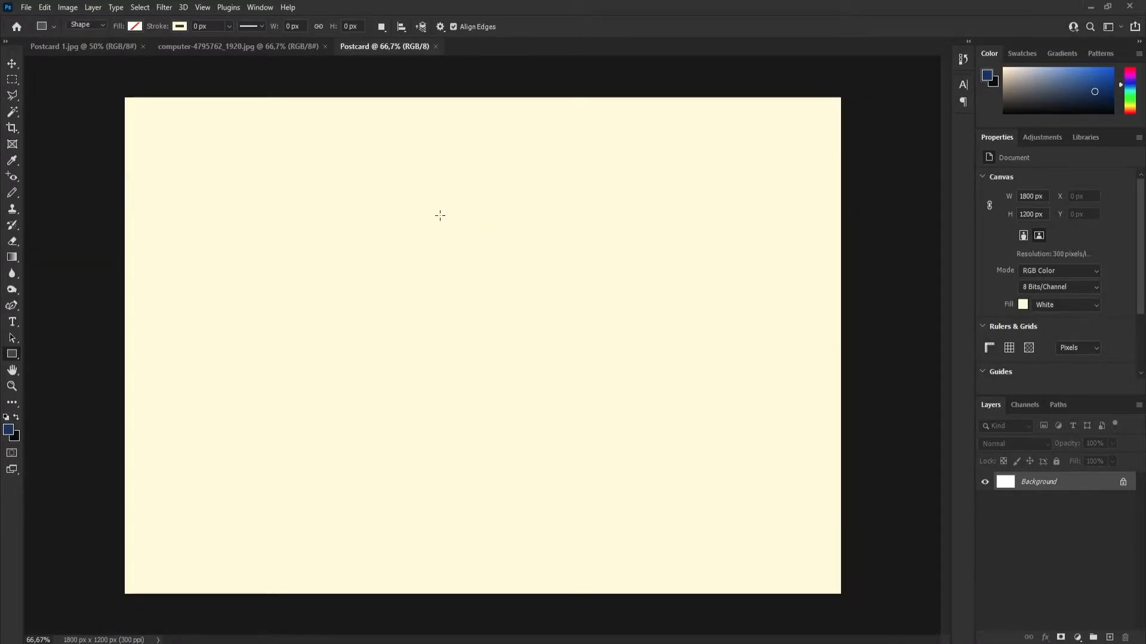
Draw a full-width rectangle about 1804 by 788 px across the middle of the blank Postcard canvas.
{"action": "left_click", "coordinate": [69, 45]}
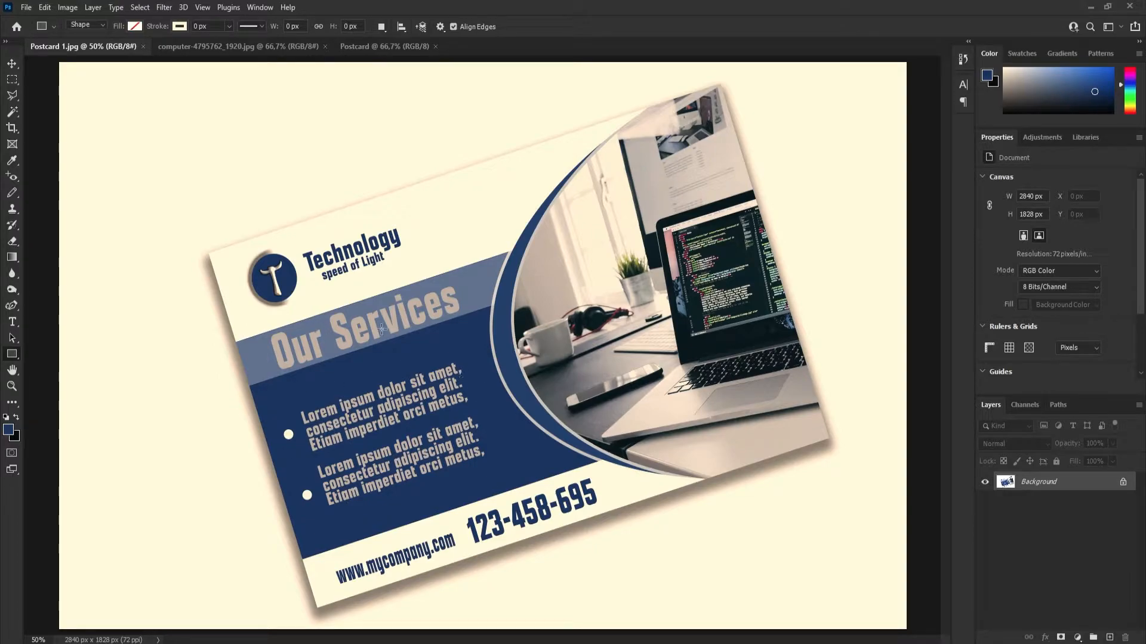
{"action": "left_click", "coordinate": [388, 46]}
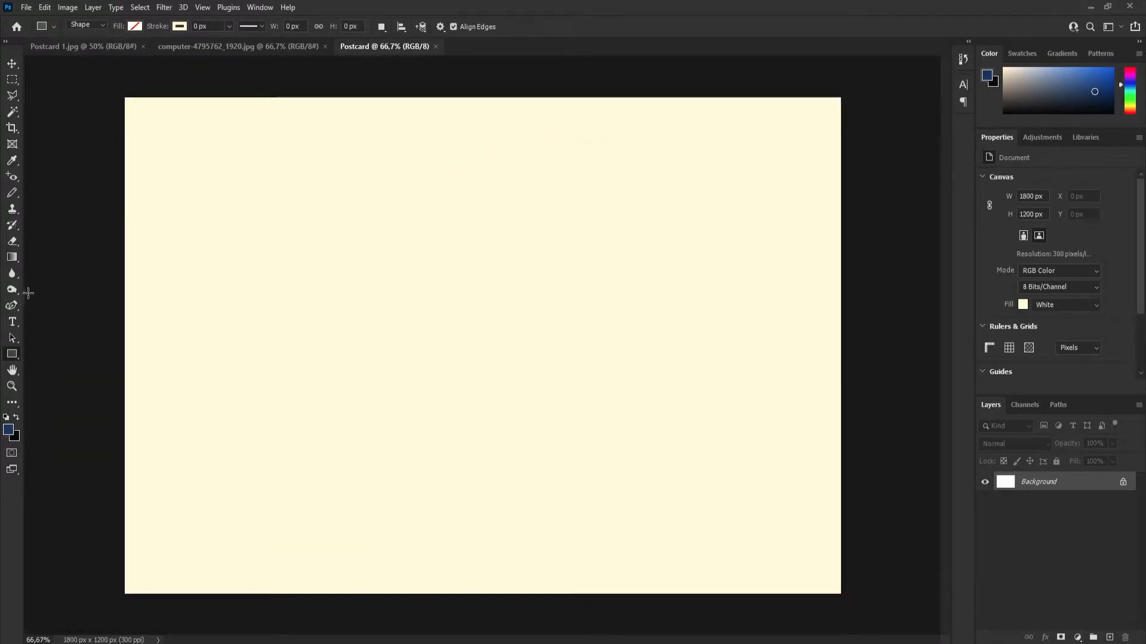
{"action": "right_click", "coordinate": [11, 358]}
{"action": "left_click", "coordinate": [69, 354]}
{"action": "left_click_drag", "start_coordinate": [124, 188], "coordinate": [842, 508]}
{"action": "left_click_drag", "start_coordinate": [483, 186], "coordinate": [483, 180]}
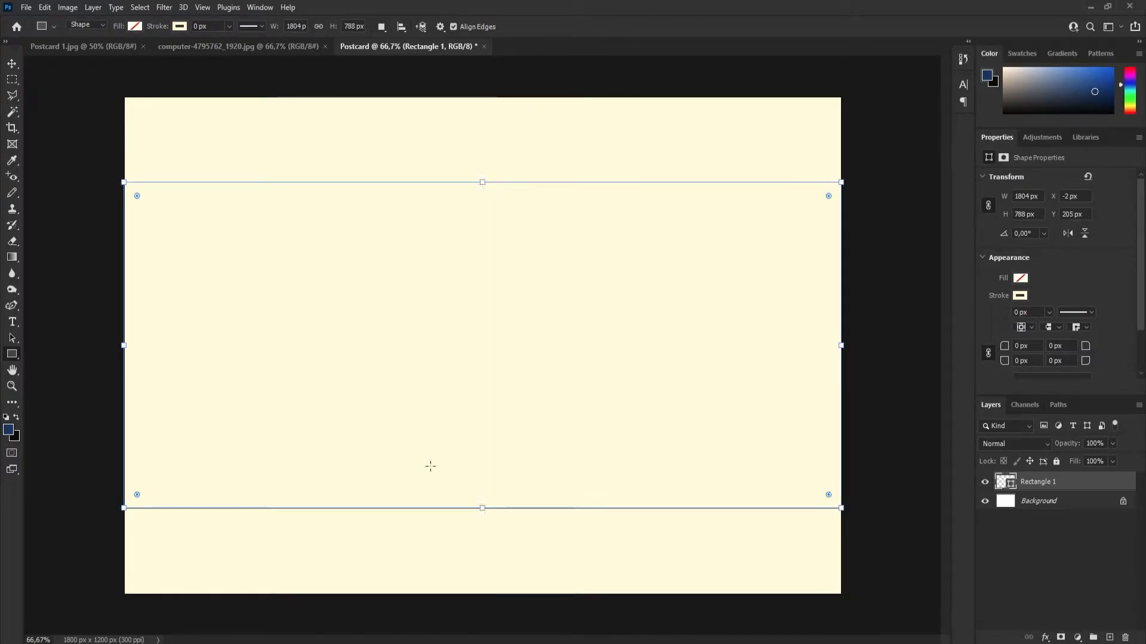
Fill the rectangle with the recently used dark blue #15387a.
{"action": "left_click", "coordinate": [135, 27]}
{"action": "left_click", "coordinate": [61, 92]}
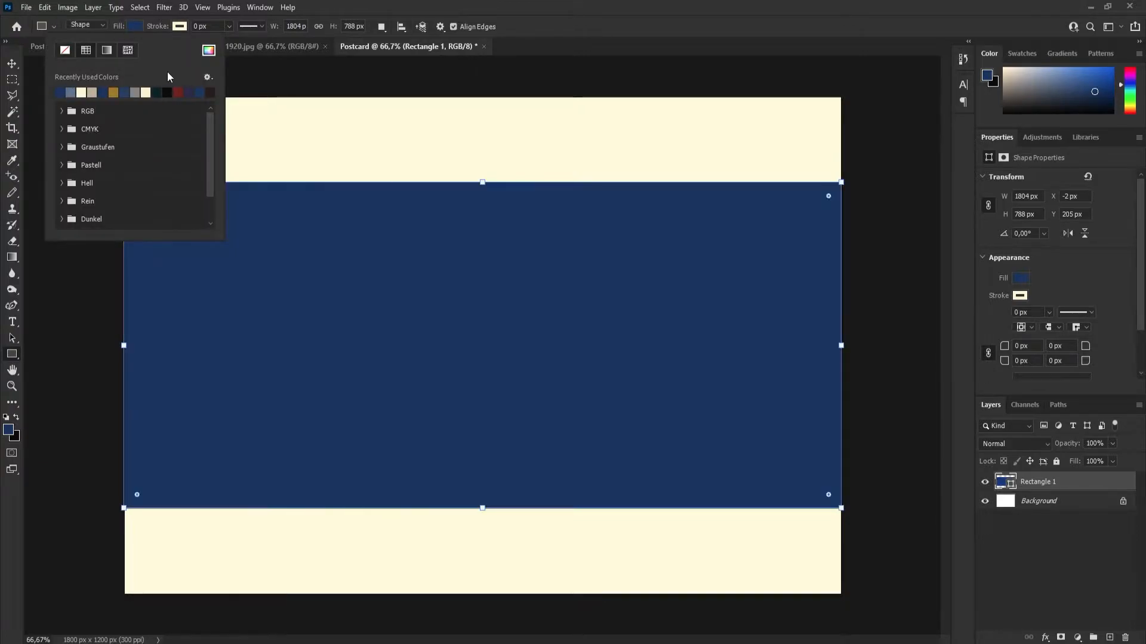
{"action": "left_click", "coordinate": [208, 51]}
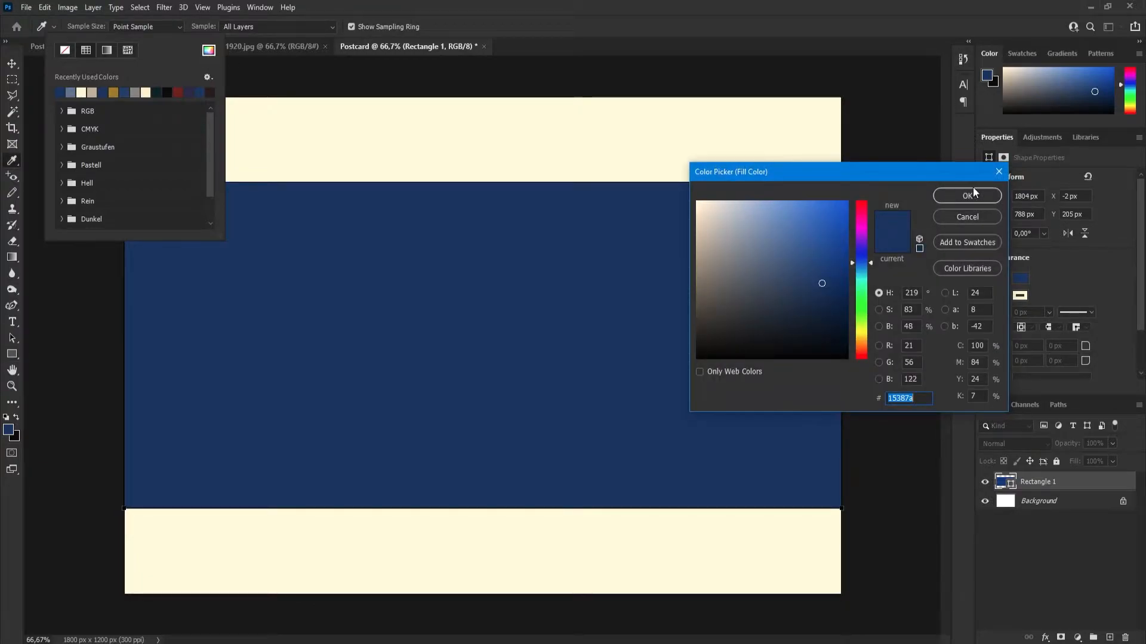
{"action": "left_click", "coordinate": [996, 173]}
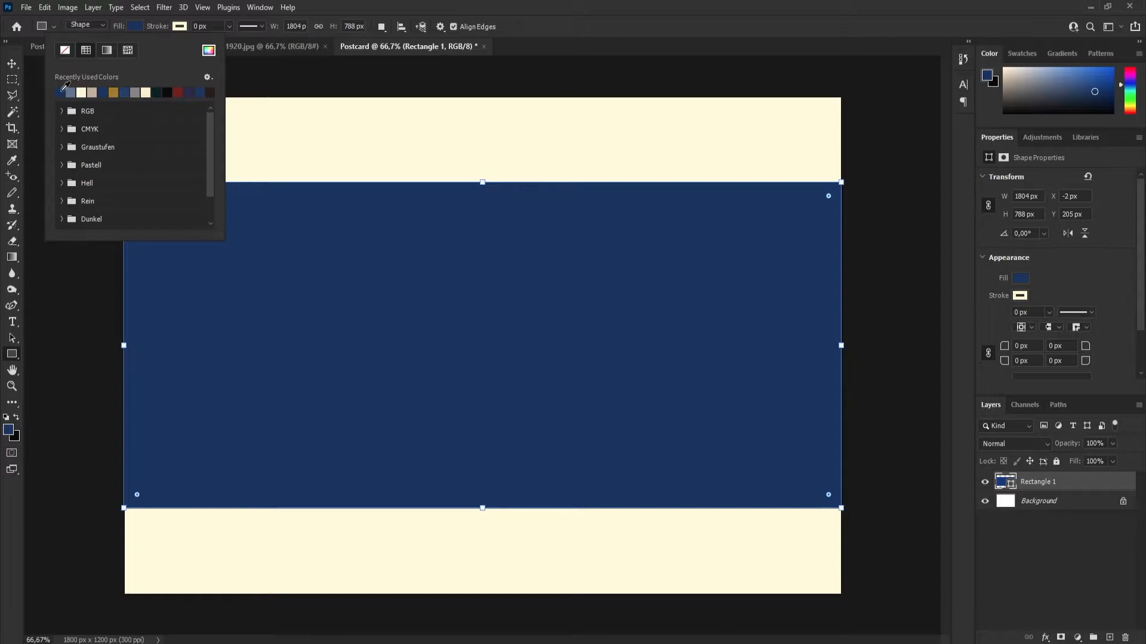
Remove the dark blue rectangle's stroke colour and nudge the shape to X -4 px, Y 206 px.
{"action": "left_click", "coordinate": [179, 27]}
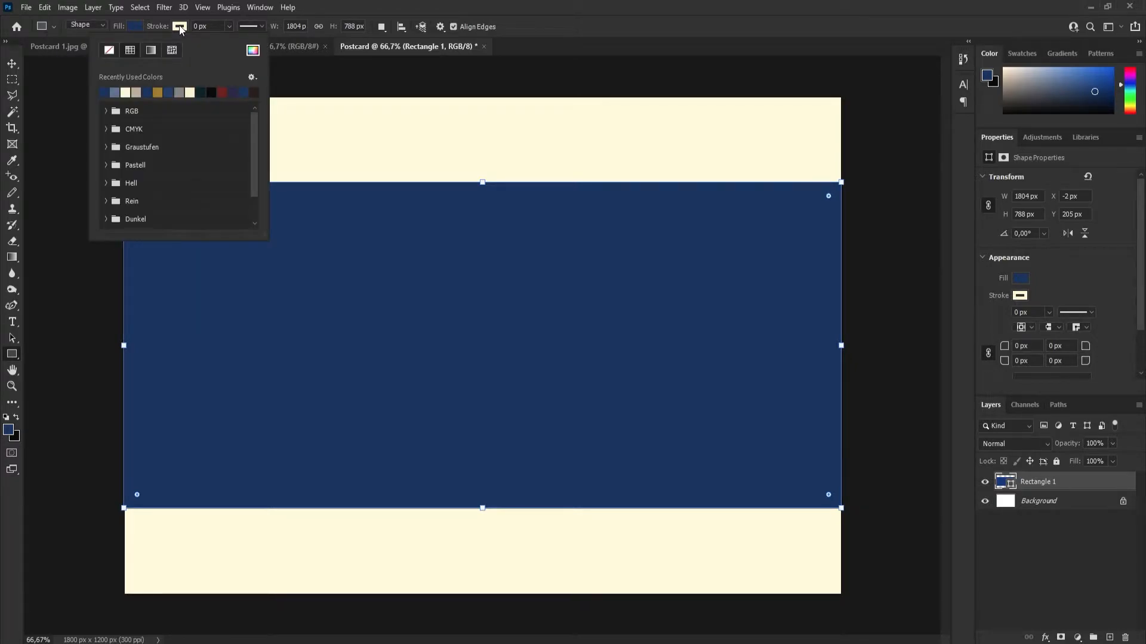
{"action": "left_click", "coordinate": [179, 26]}
{"action": "left_click", "coordinate": [179, 26]}
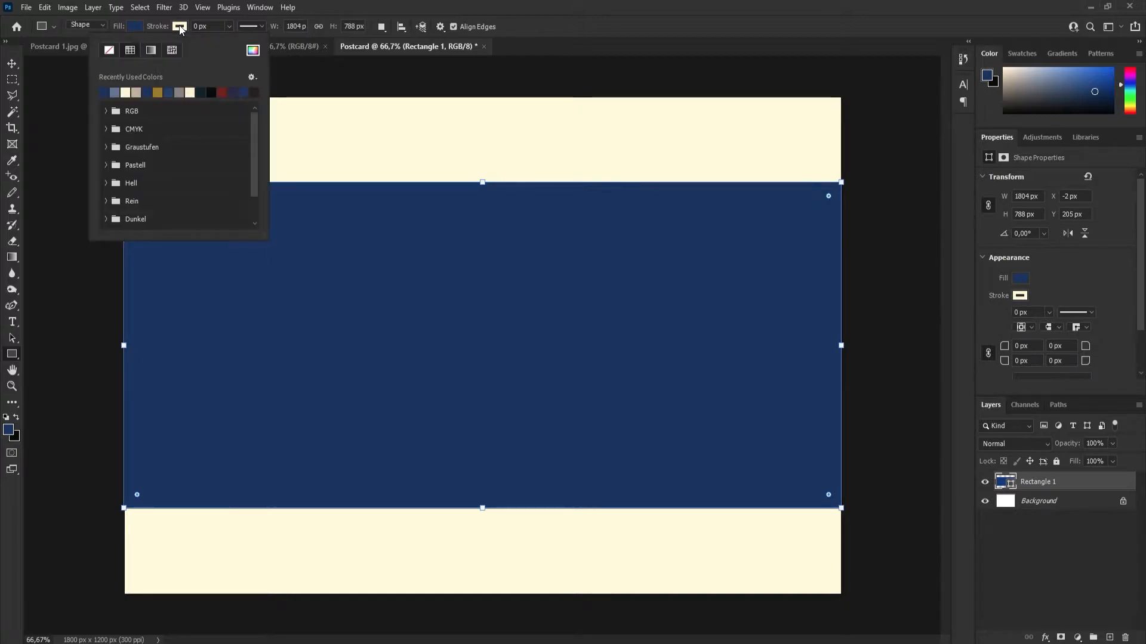
{"action": "left_click", "coordinate": [109, 52]}
{"action": "left_click", "coordinate": [212, 27]}
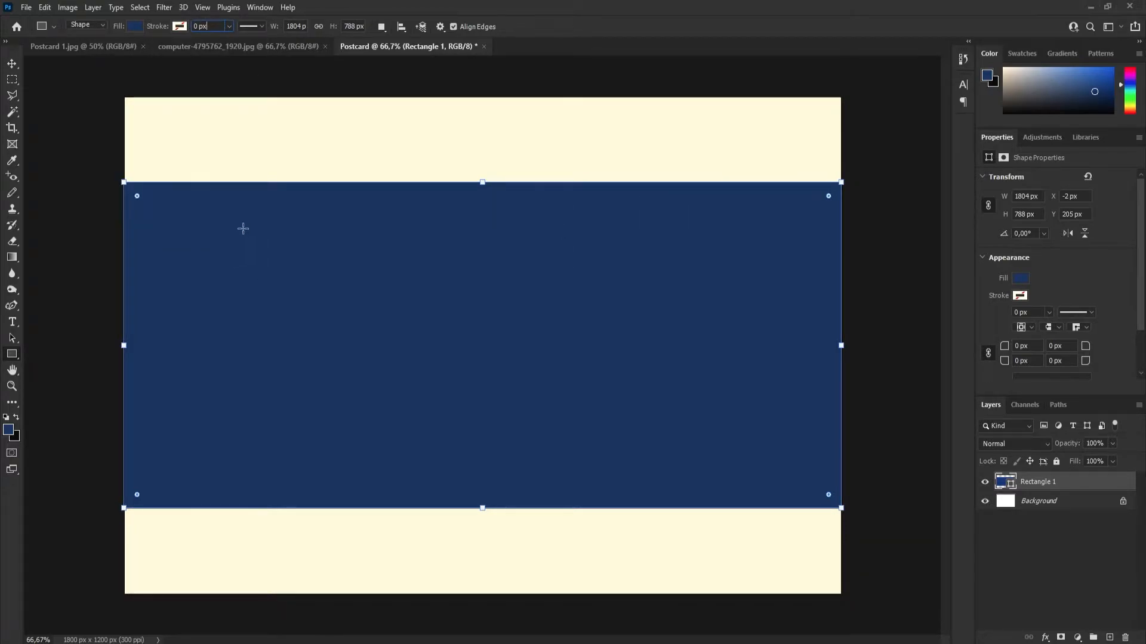
{"action": "left_click", "coordinate": [12, 64]}
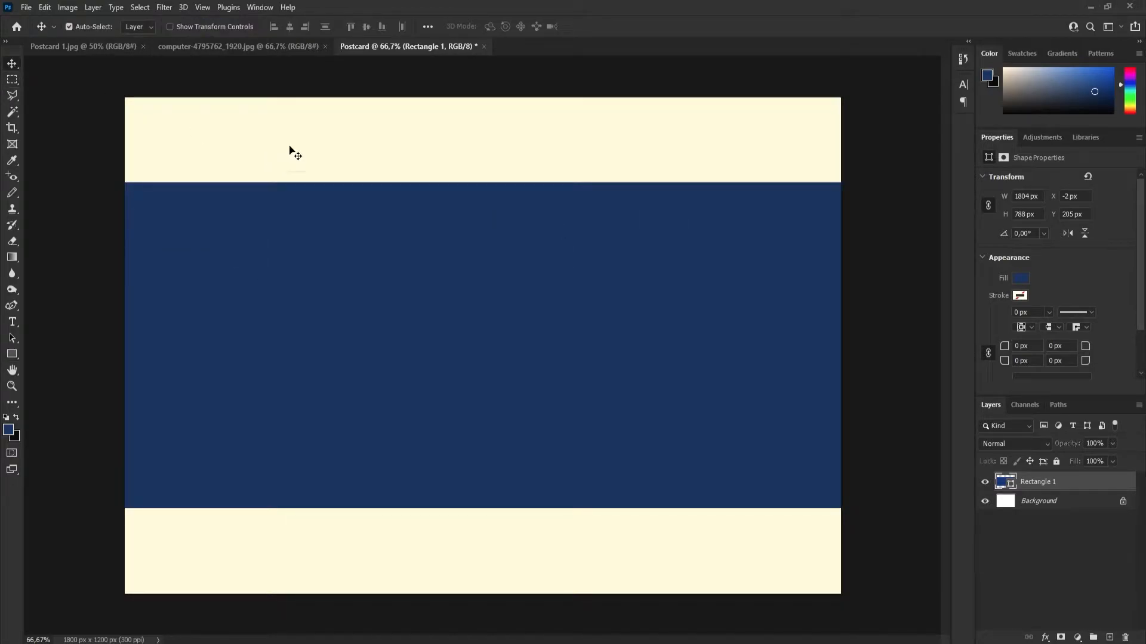
{"action": "mouse_move", "coordinate": [442, 331]}
{"action": "left_mouse_down"}
{"action": "mouse_move", "coordinate": [443, 342]}
{"action": "mouse_move", "coordinate": [442, 333]}
{"action": "left_mouse_up"}
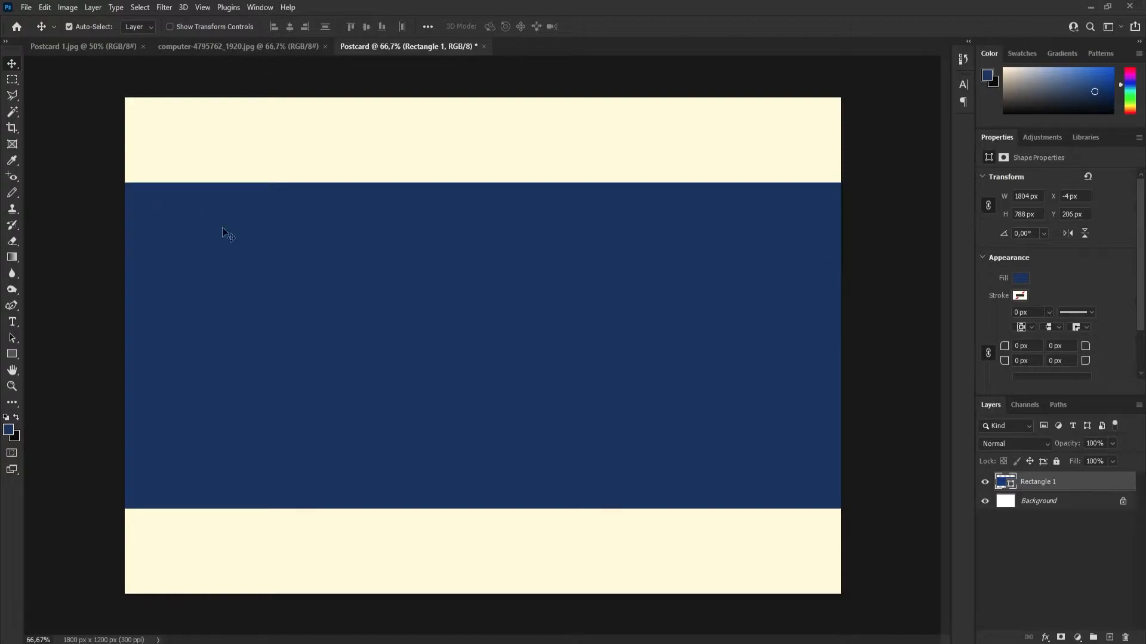
Draw a separate rectangle about 1803 by 170 px along the upper edge of the dark blue block.
{"action": "left_click_drag", "start_coordinate": [15, 356], "coordinate": [54, 360]}
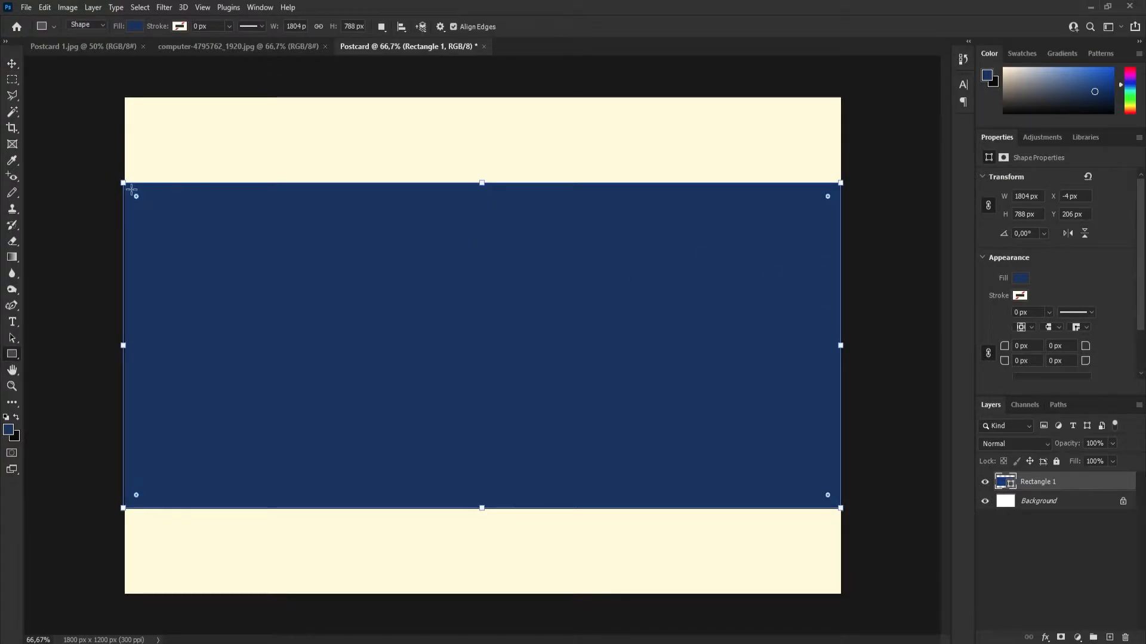
{"action": "left_click", "coordinate": [1055, 547]}
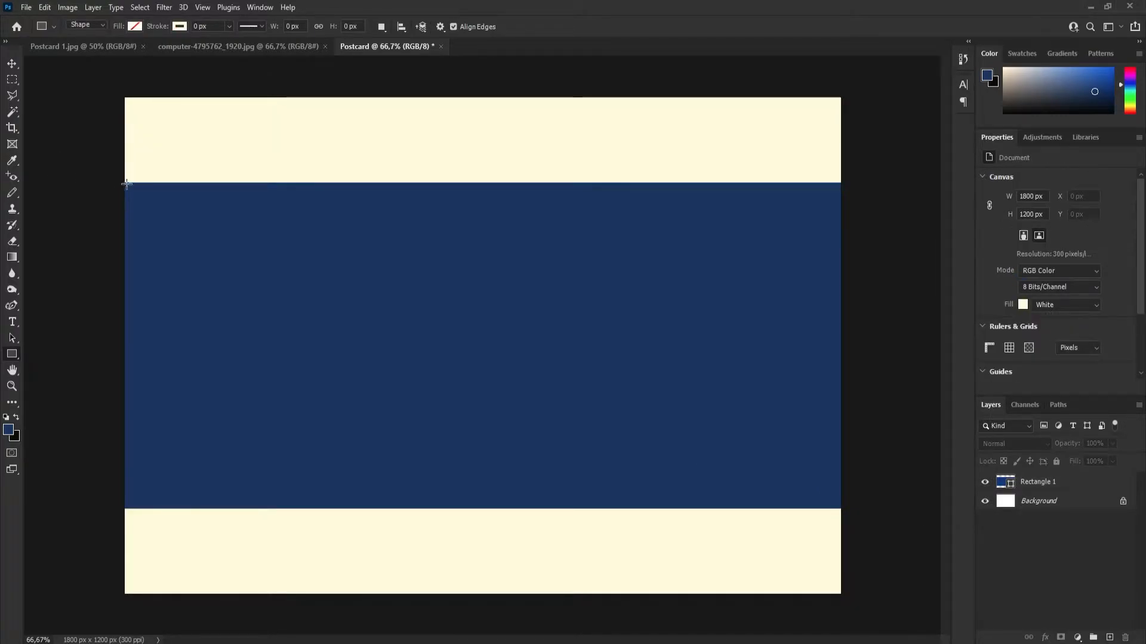
{"action": "left_click_drag", "start_coordinate": [125, 183], "coordinate": [840, 252]}
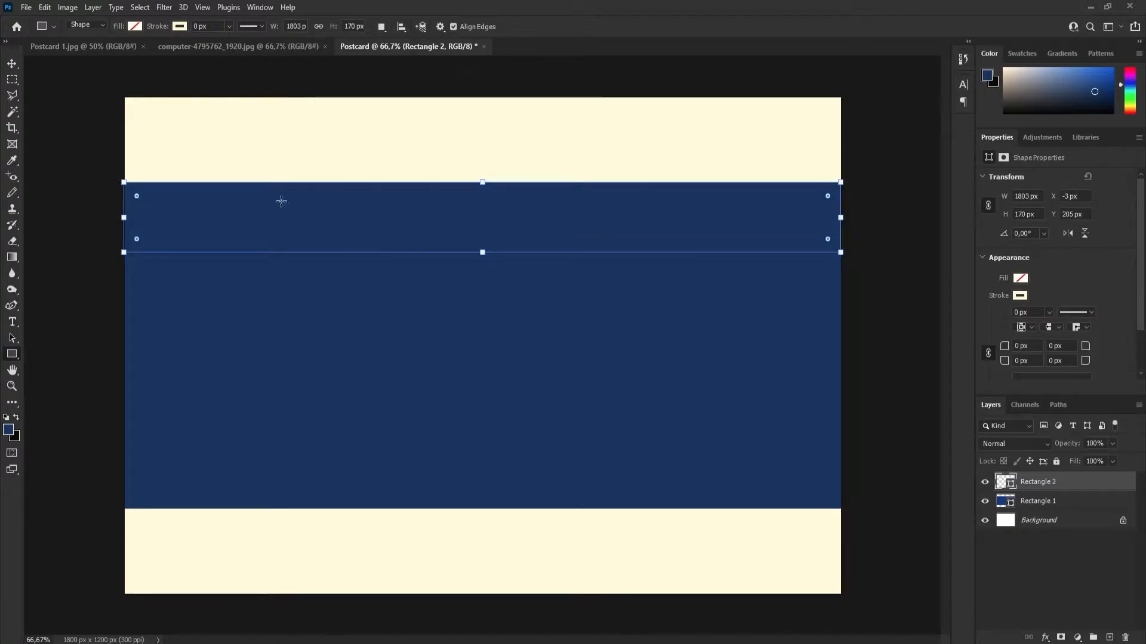
Fill the narrow band with the recently used grey-blue #607cb1 and remove its stroke colour.
{"action": "left_click", "coordinate": [130, 27]}
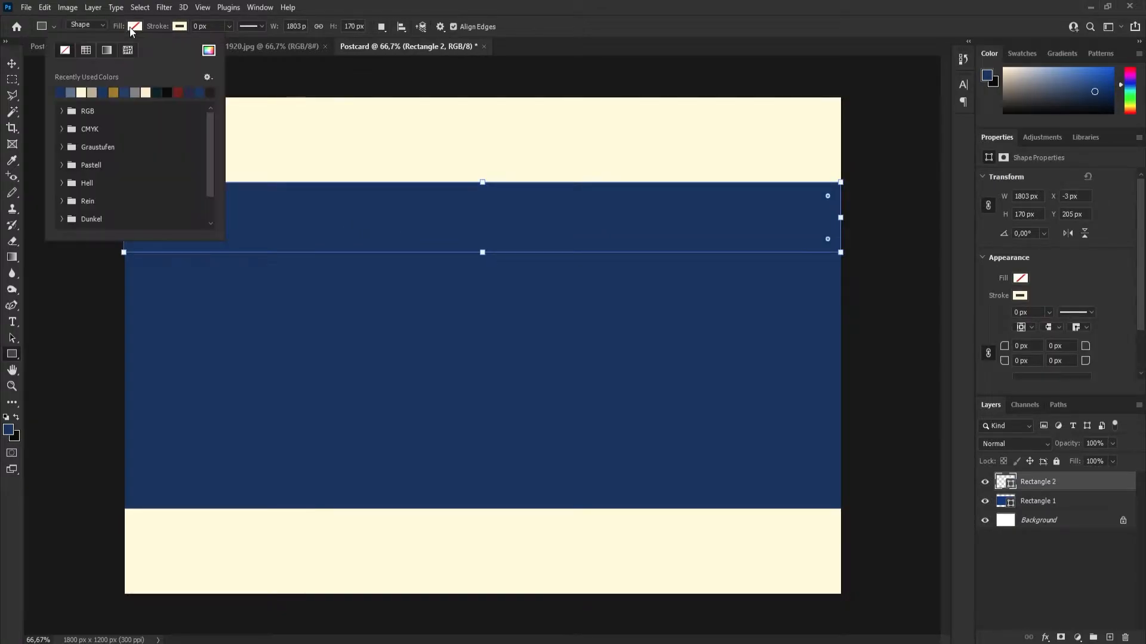
{"action": "left_click", "coordinate": [76, 90]}
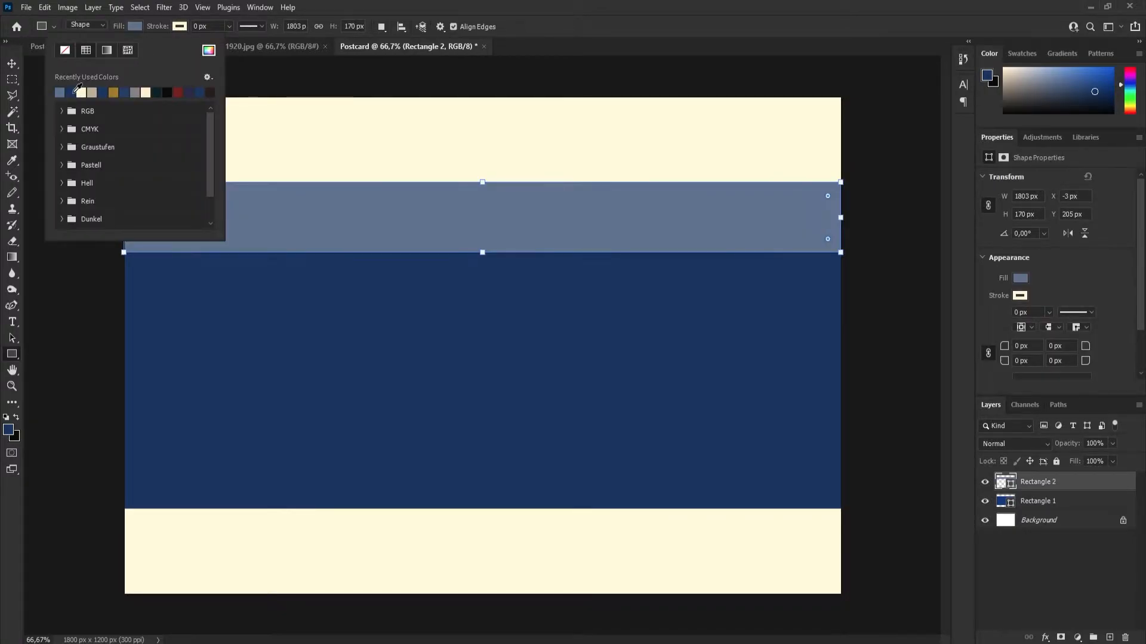
{"action": "left_click", "coordinate": [208, 51]}
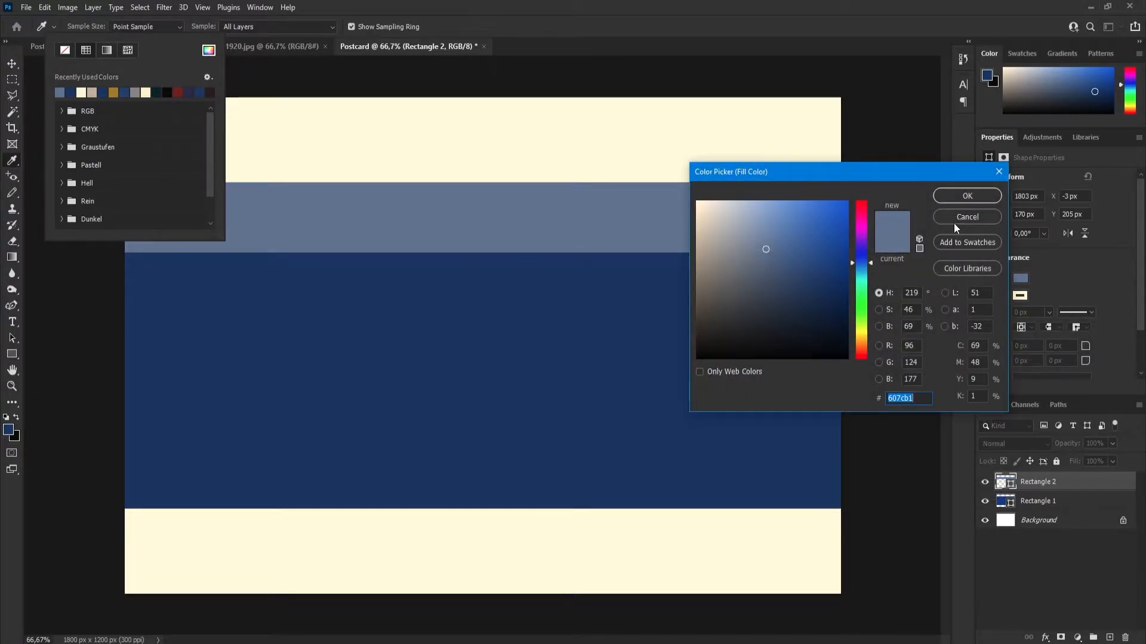
{"action": "left_click", "coordinate": [955, 221]}
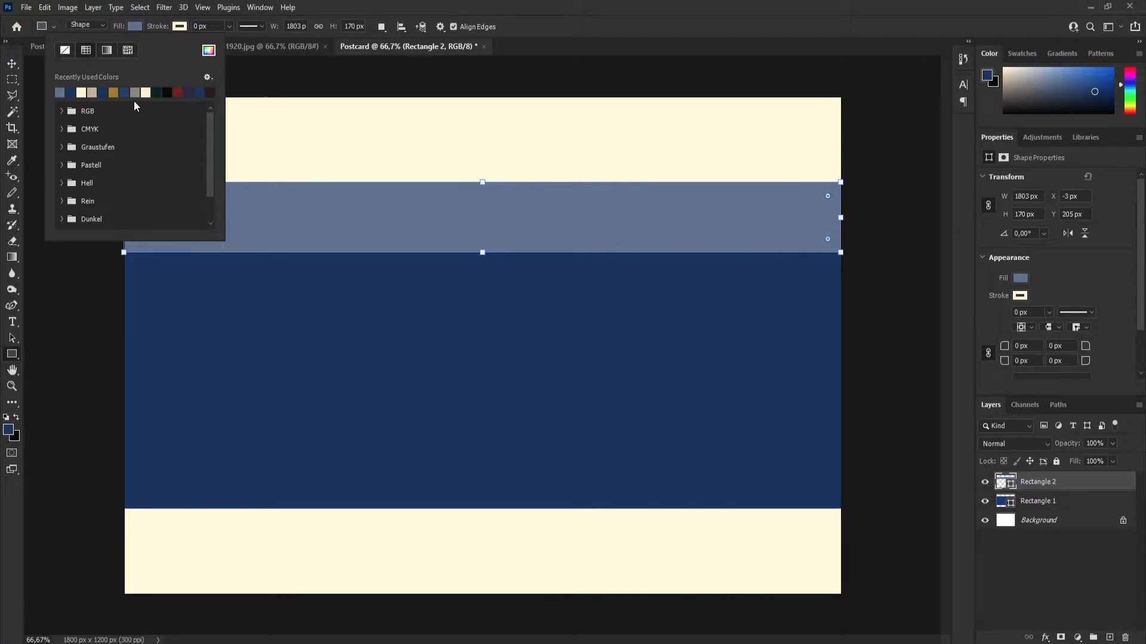
{"action": "left_click", "coordinate": [182, 25]}
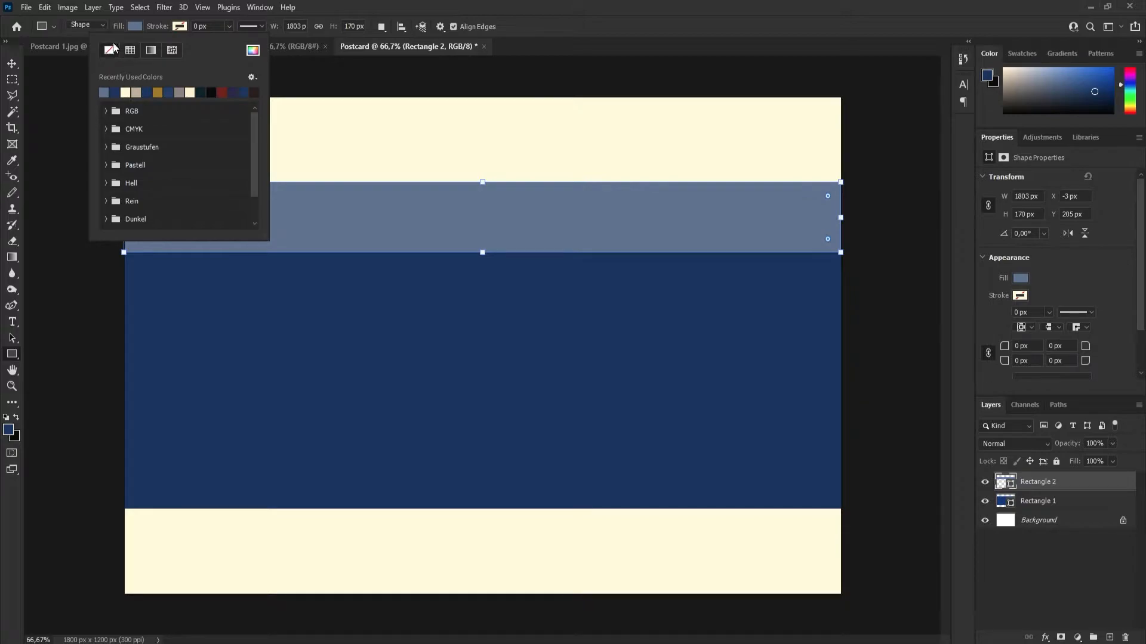
{"action": "left_click", "coordinate": [567, 32]}
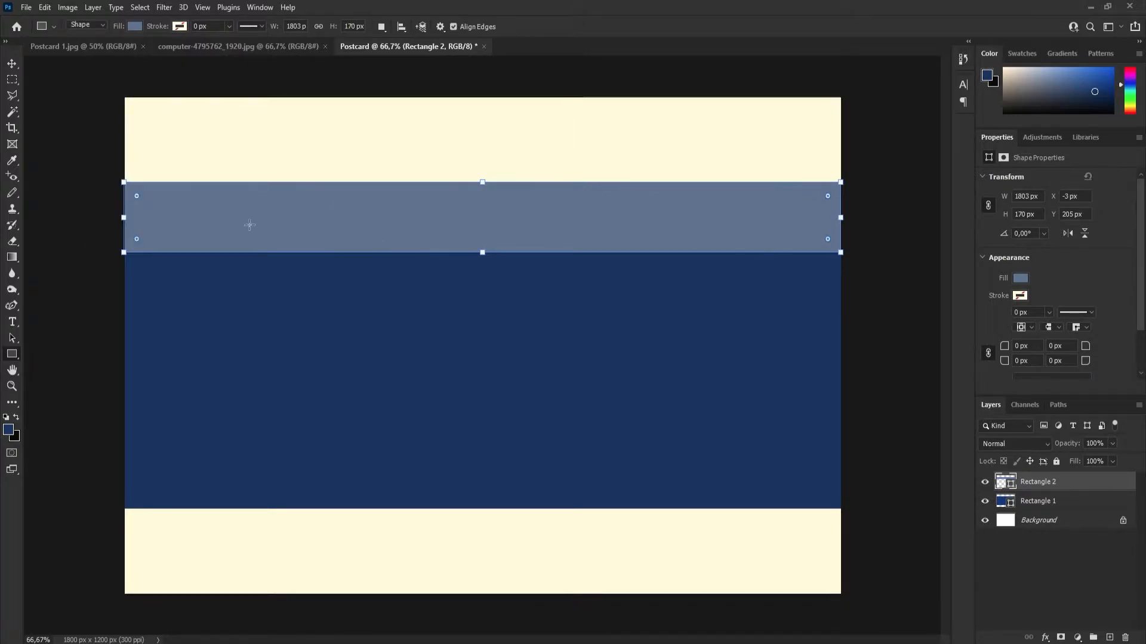
Widen the grey-blue band past both sides of the canvas to about 1849 px and deselect it.
{"action": "left_click_drag", "start_coordinate": [123, 218], "coordinate": [113, 218]}
{"action": "left_click_drag", "start_coordinate": [840, 218], "coordinate": [848, 218]}
{"action": "left_click", "coordinate": [13, 66]}
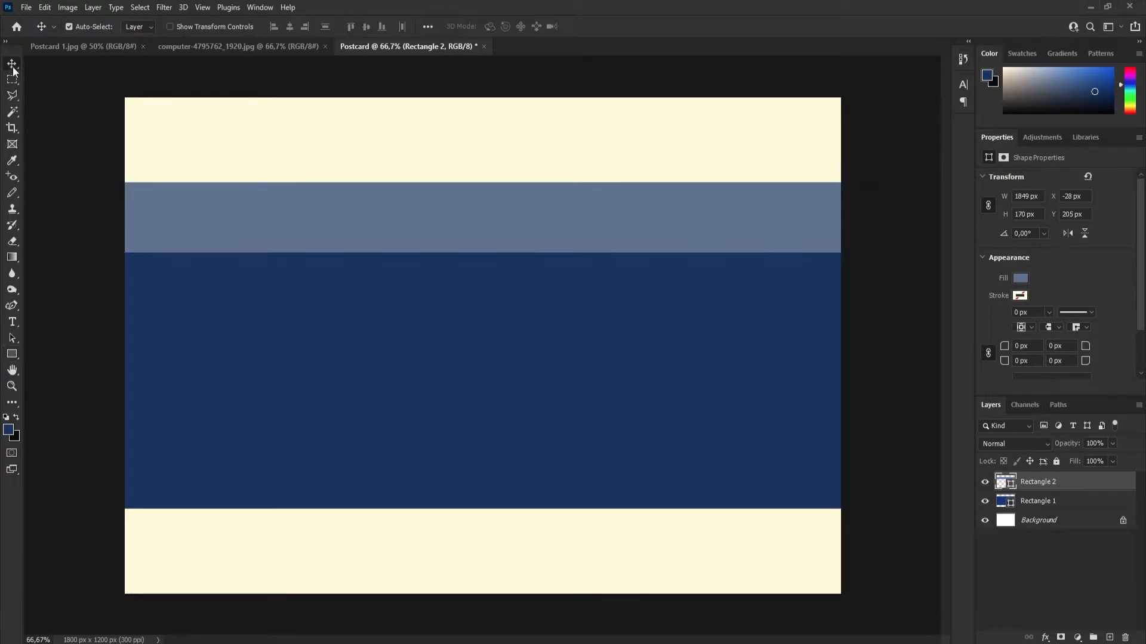
{"action": "left_click", "coordinate": [286, 160]}
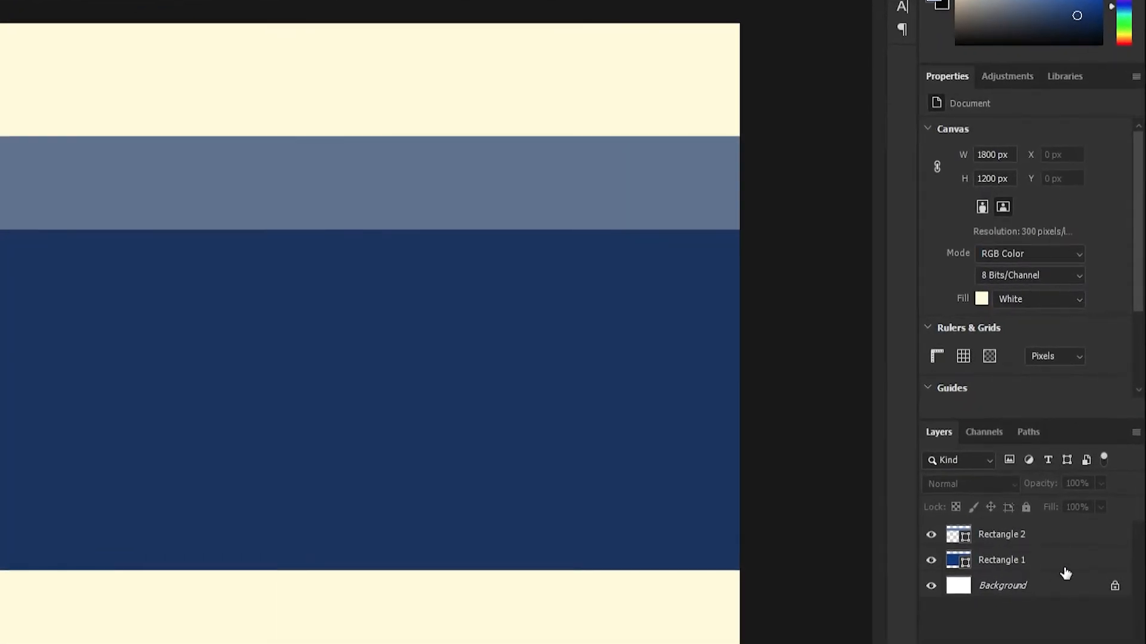
Convert the locked Background into a regular layer named "Initial Background".
{"action": "double_click", "coordinate": [1002, 588]}
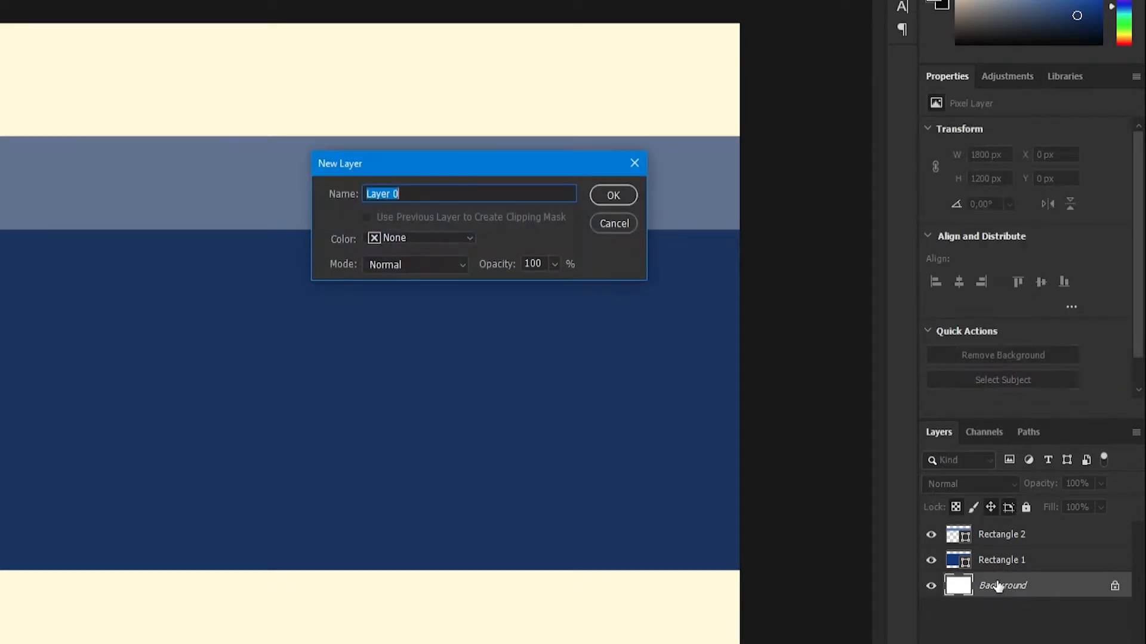
{"action": "left_click_drag", "start_coordinate": [403, 193], "coordinate": [365, 194]}
{"action": "type", "text": "Initial Background"}
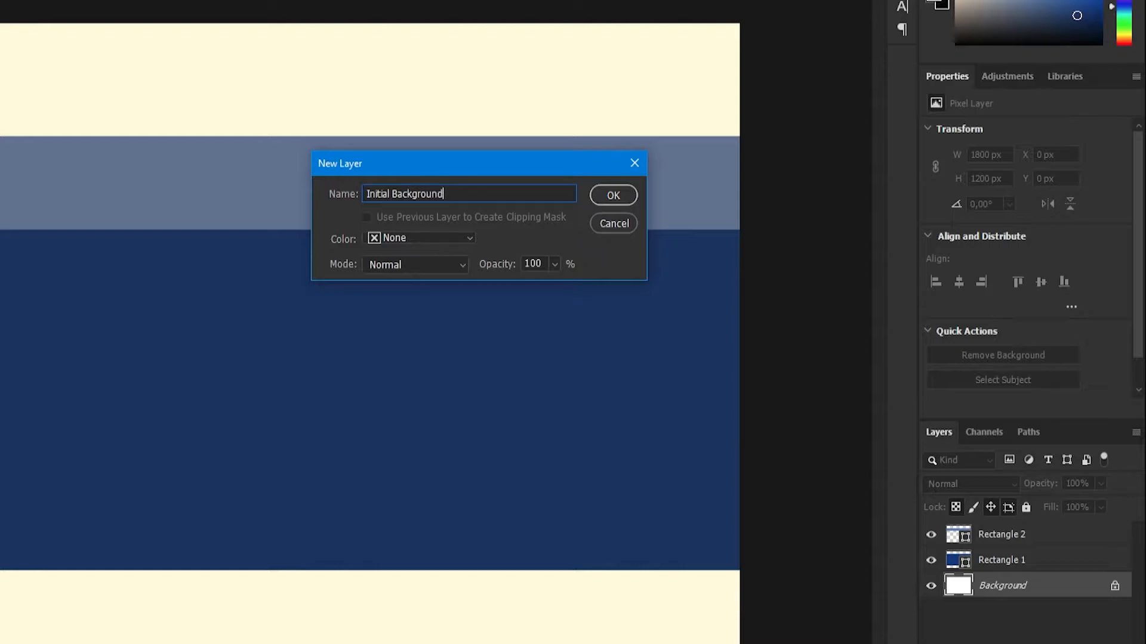
{"action": "key", "text": "Return"}
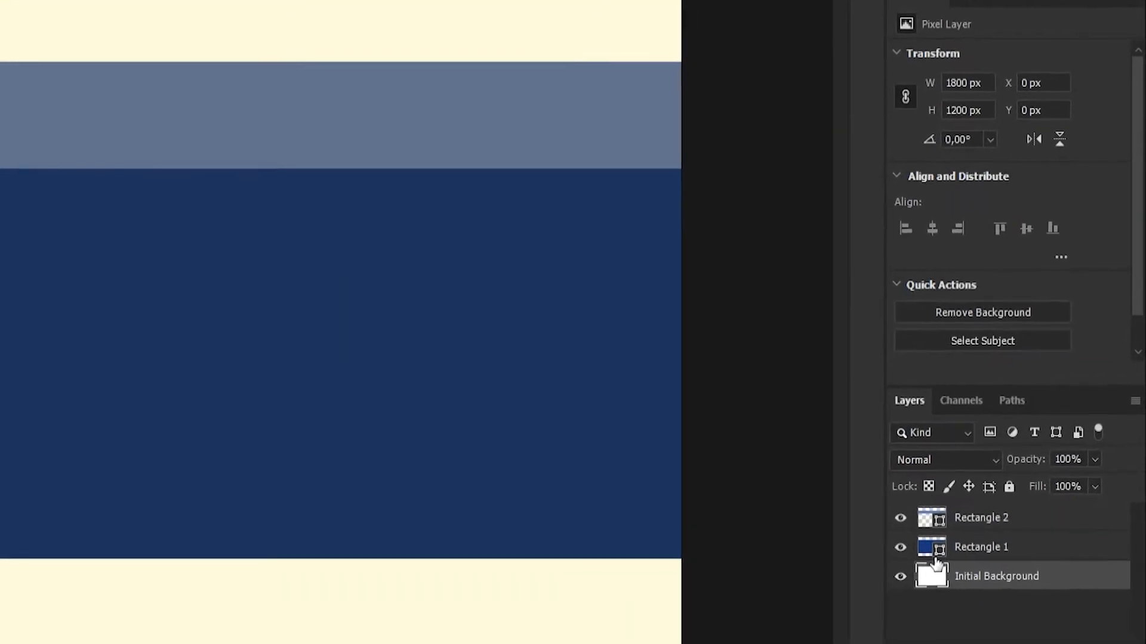
Rename the large dark blue rectangle's layer as "List of Services".
{"action": "double_click", "coordinate": [984, 548]}
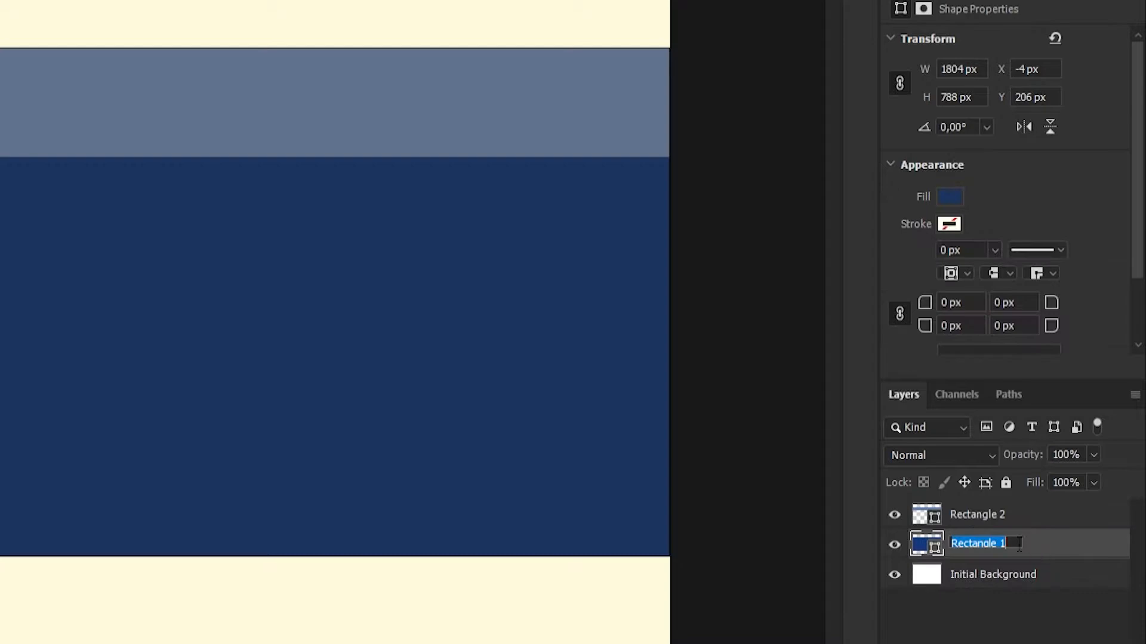
{"action": "type", "text": "List of Selrvices"}
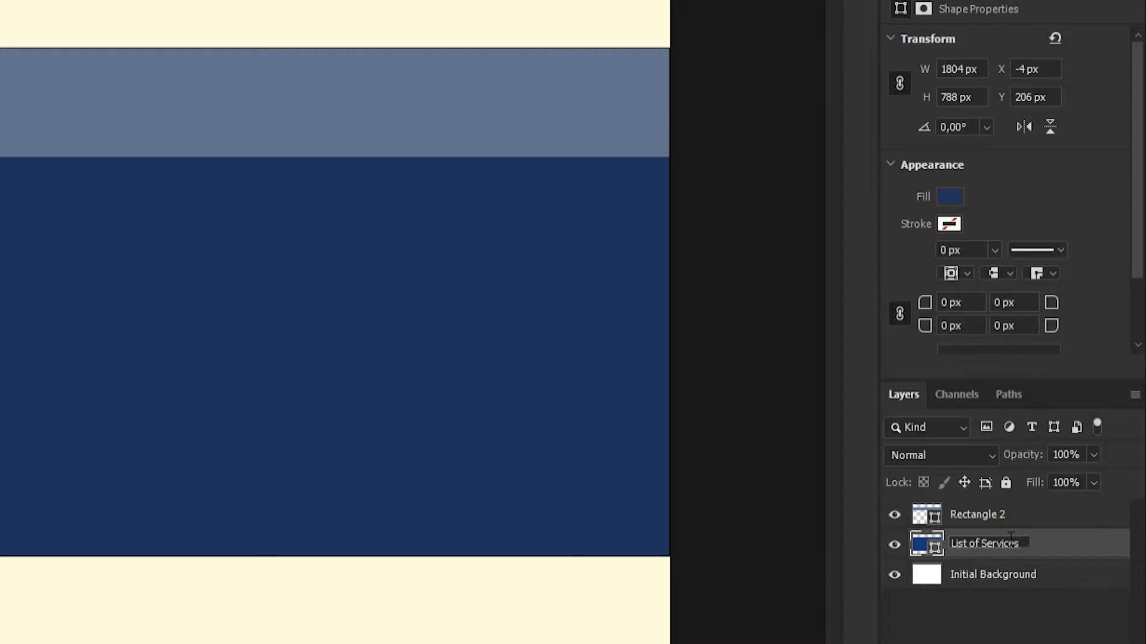
{"action": "key", "text": "Return"}
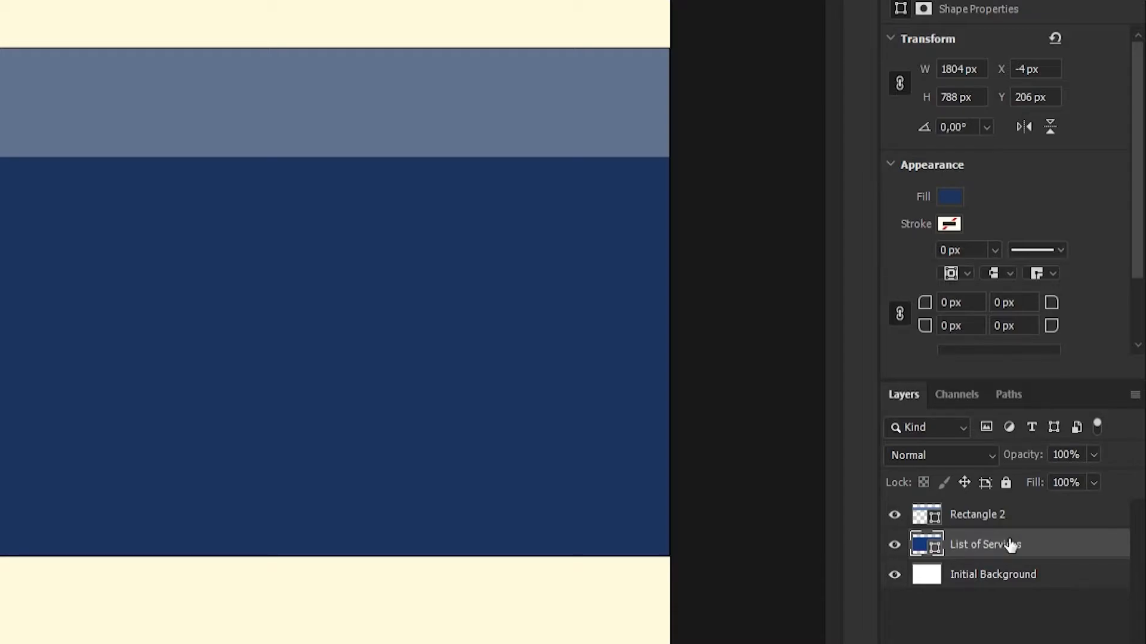
Rename the grey-blue band's layer as "Service Title" and select the cream background layer.
{"action": "double_click", "coordinate": [985, 514]}
{"action": "left_click_drag", "start_coordinate": [1017, 517], "coordinate": [907, 514]}
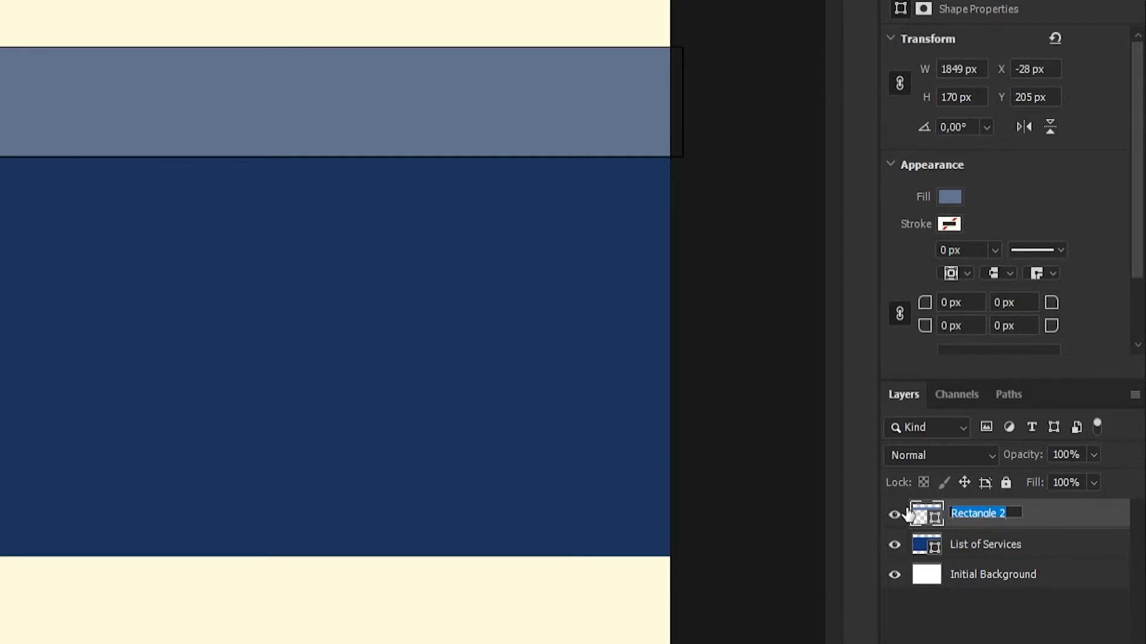
{"action": "type", "text": "Service "}
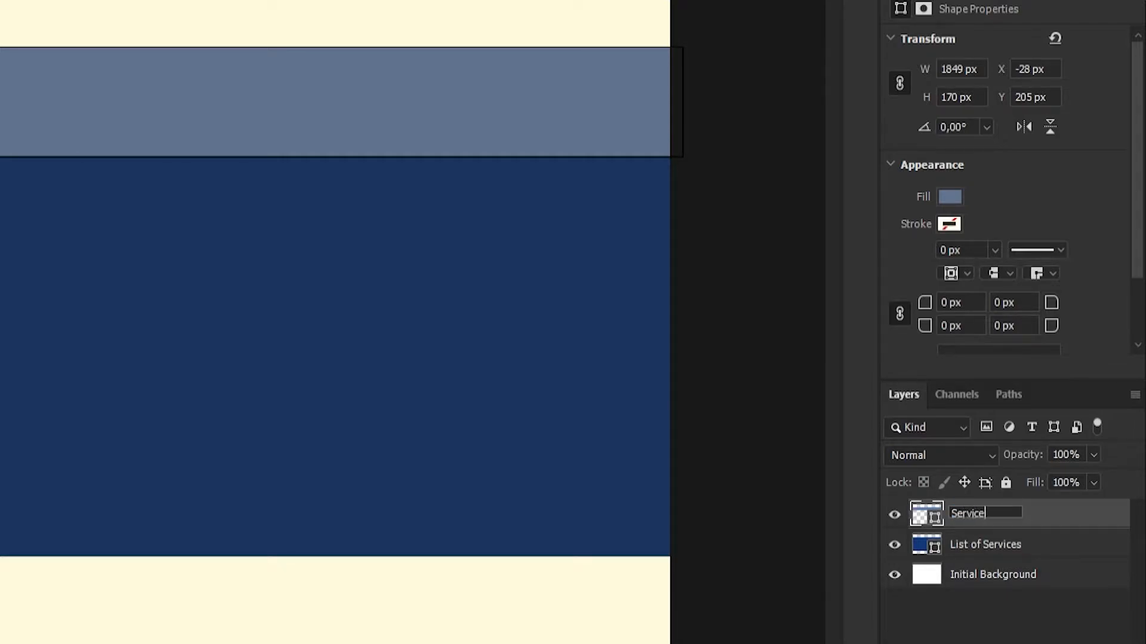
{"action": "type", "text": "Title"}
{"action": "key", "text": "Return"}
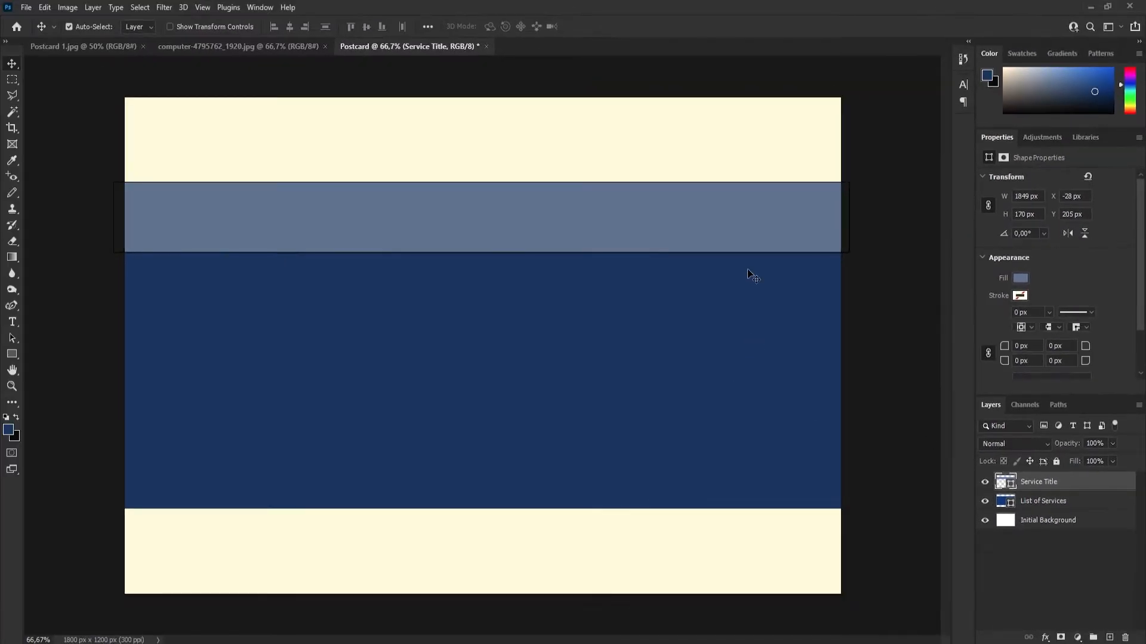
{"action": "left_click", "coordinate": [227, 139]}
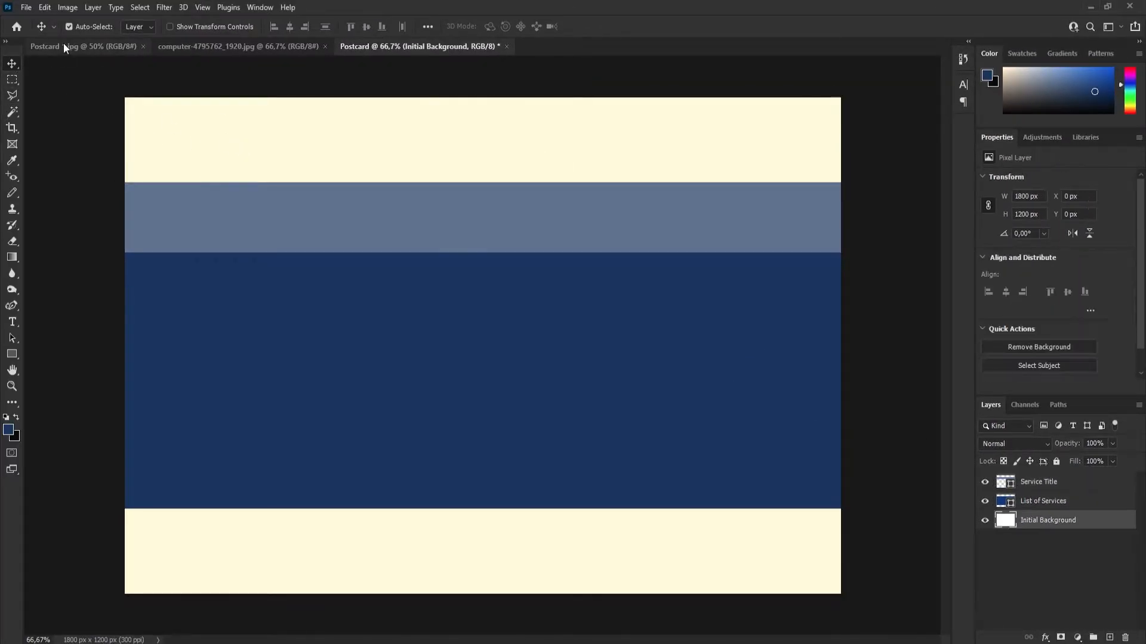
Check the finished reference postcard, draw an ellipse about 1153 by 499 px over the canvas's upper-left corner and fill it with recently used golden brown.
{"action": "left_click", "coordinate": [70, 45]}
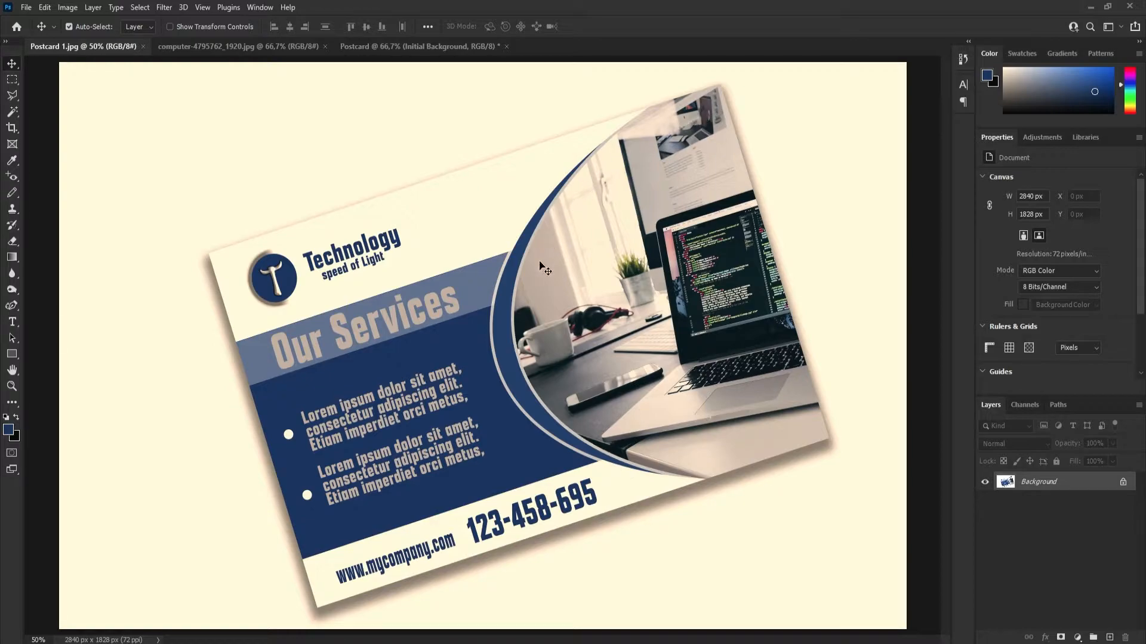
{"action": "left_click", "coordinate": [427, 48]}
{"action": "left_click", "coordinate": [11, 355]}
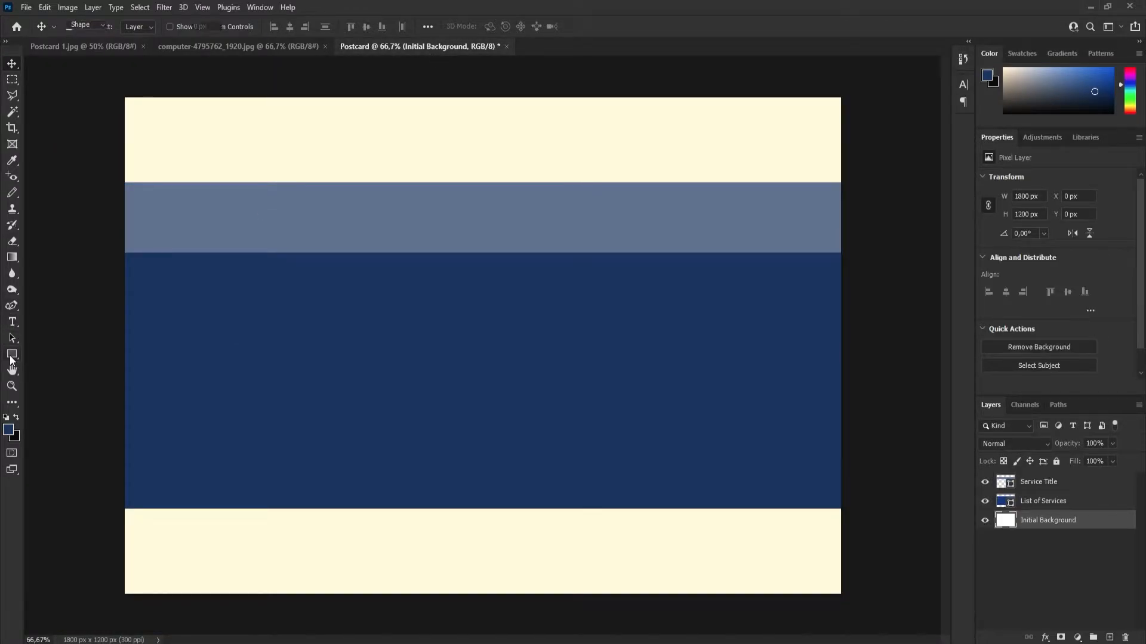
{"action": "left_click", "coordinate": [67, 378]}
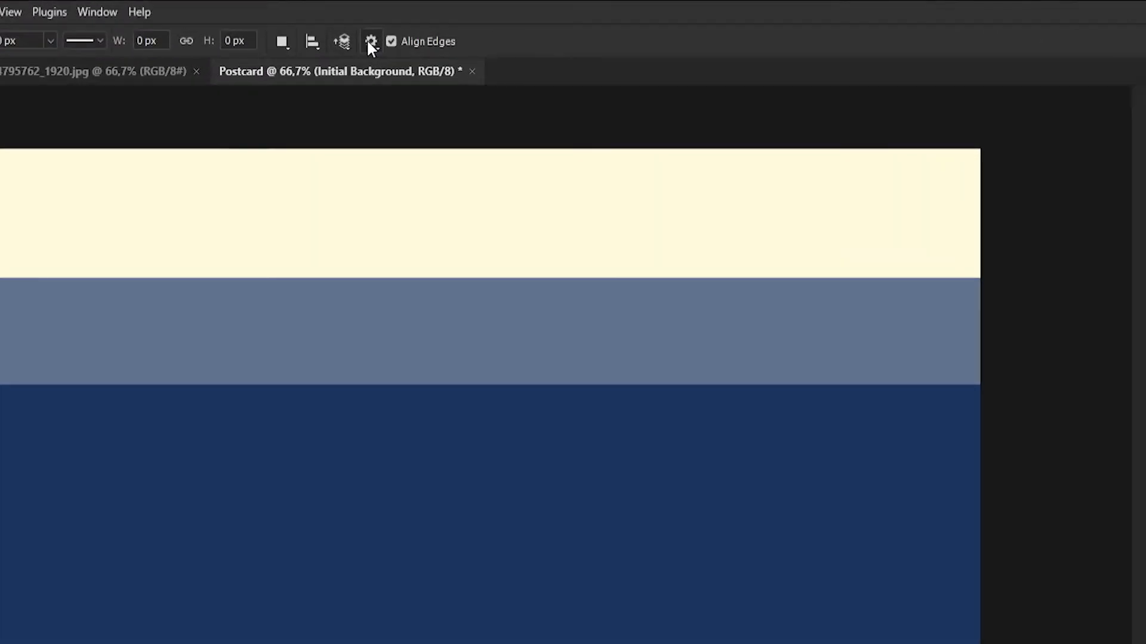
{"action": "left_click", "coordinate": [371, 42]}
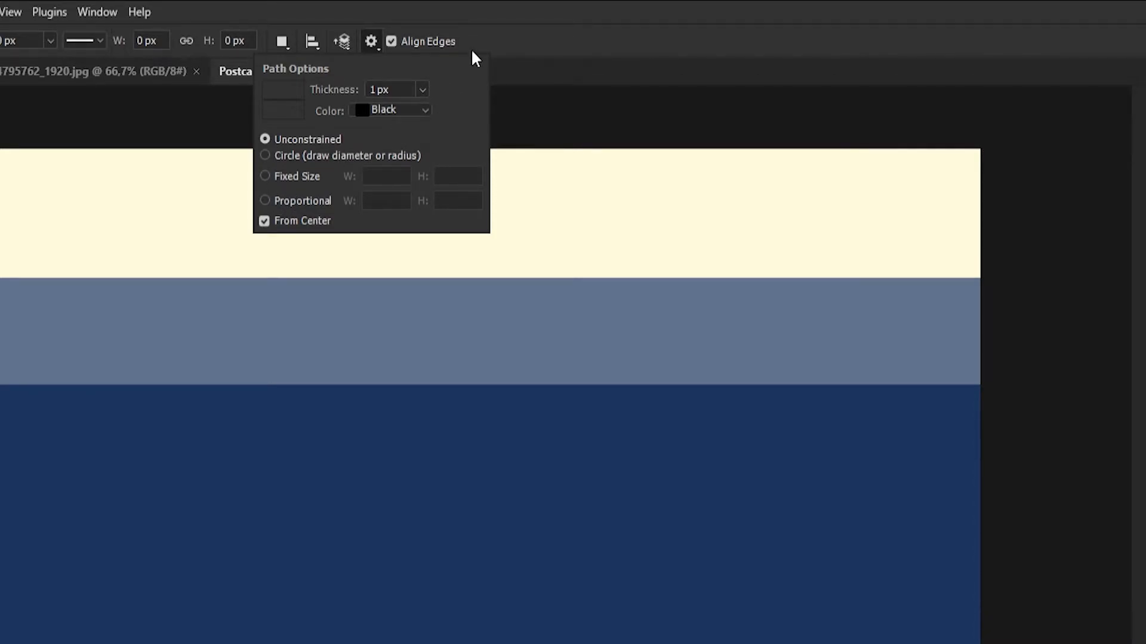
{"action": "left_click", "coordinate": [523, 47]}
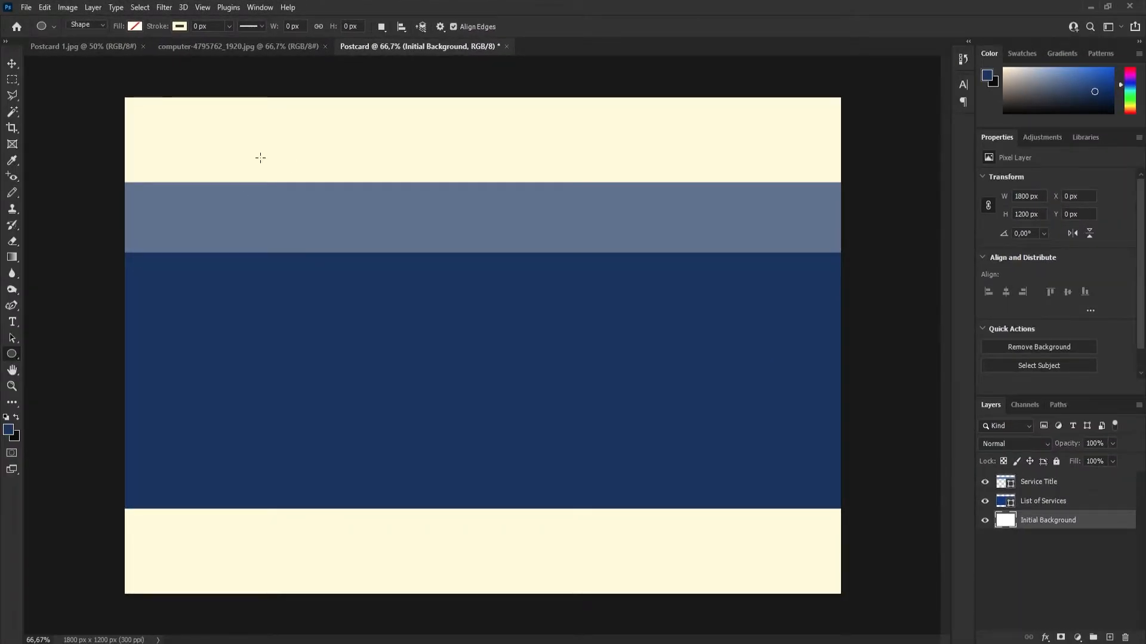
{"action": "left_click_drag", "start_coordinate": [260, 157], "coordinate": [489, 260]}
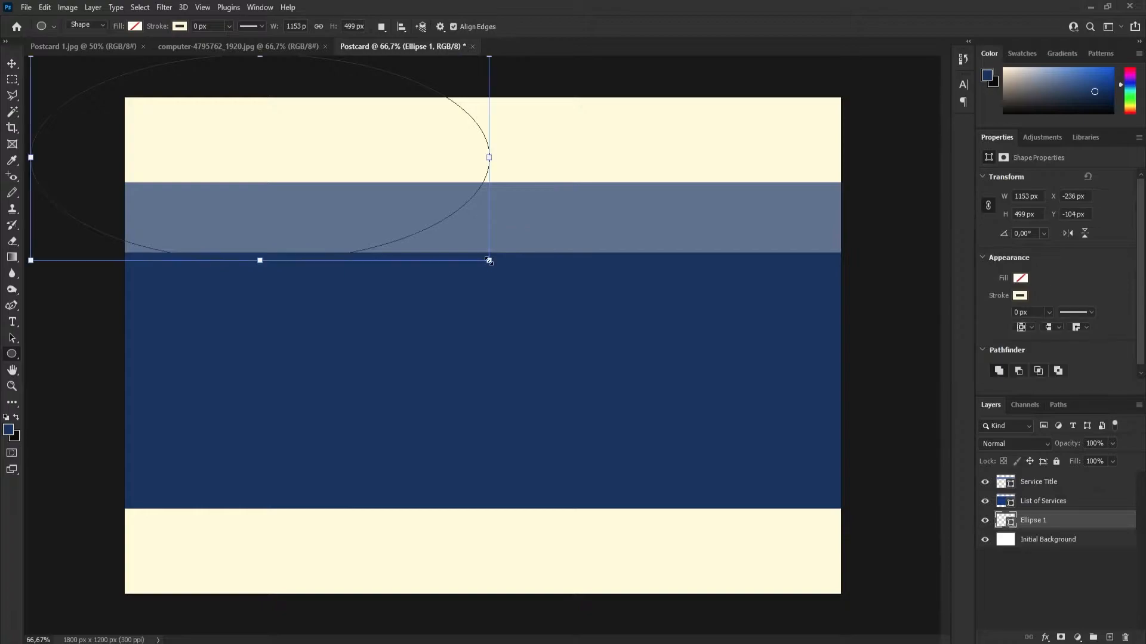
{"action": "left_click", "coordinate": [135, 26]}
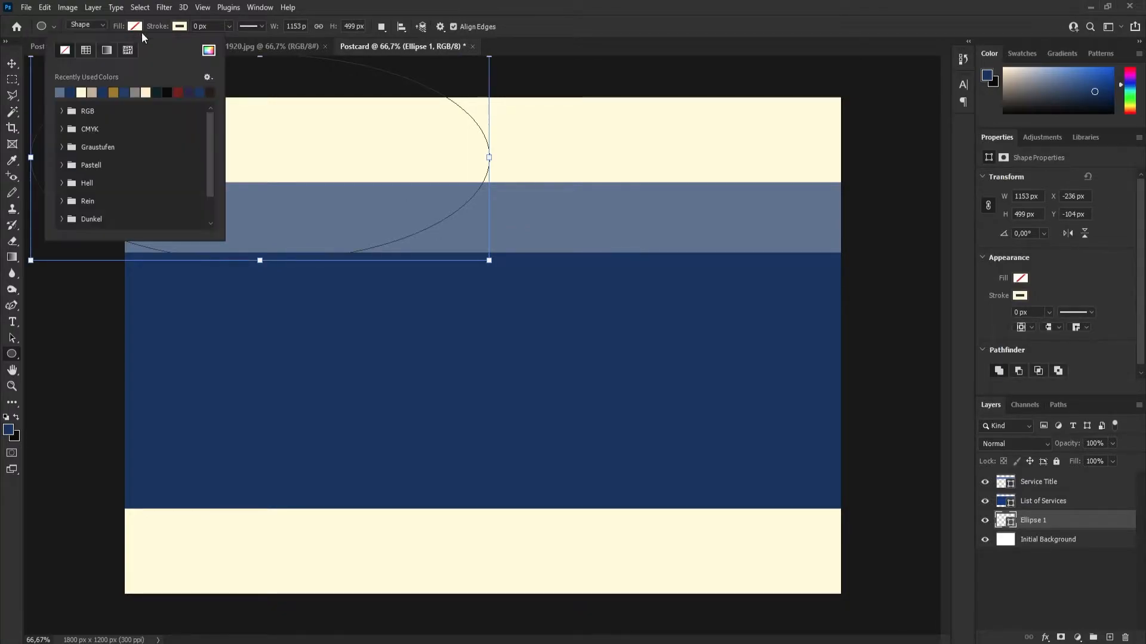
{"action": "left_click", "coordinate": [113, 92]}
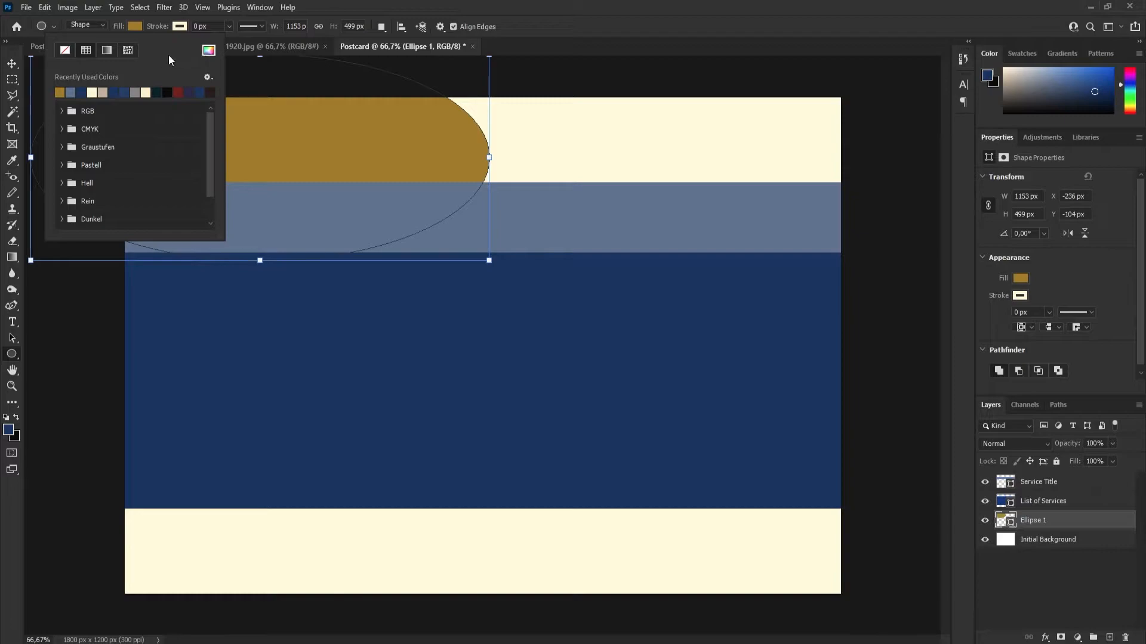
Bring the ellipse's layer above "Service Title" and move the ellipse to about X 550 px, Y 126 px.
{"action": "left_click", "coordinate": [12, 63]}
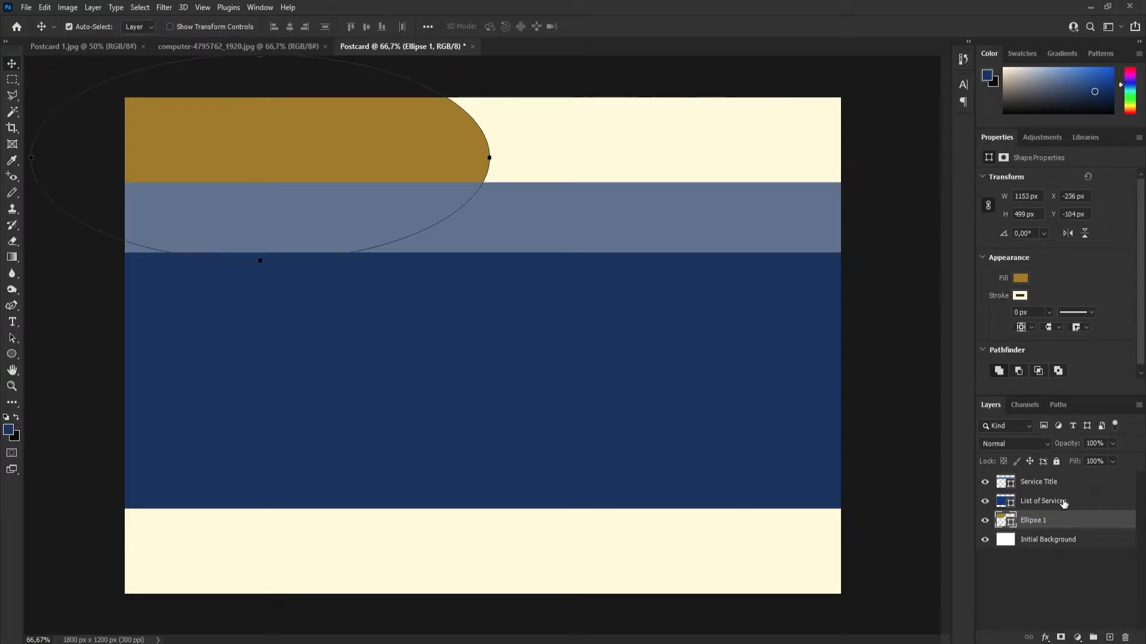
{"action": "left_click_drag", "start_coordinate": [196, 128], "coordinate": [514, 172]}
{"action": "left_click_drag", "start_coordinate": [1054, 521], "coordinate": [1054, 482]}
{"action": "left_click_drag", "start_coordinate": [564, 205], "coordinate": [560, 253]}
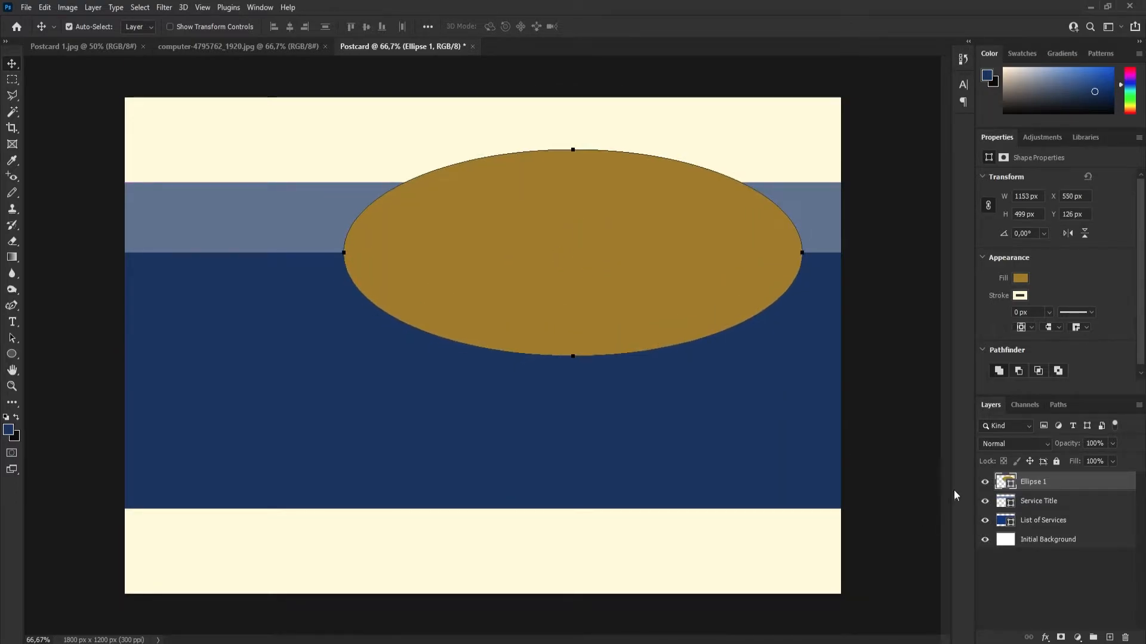
Rename the golden brown ellipse's layer as "Image section".
{"action": "double_click", "coordinate": [1031, 483]}
{"action": "type", "text": "Image section"}
{"action": "key", "text": "Return"}
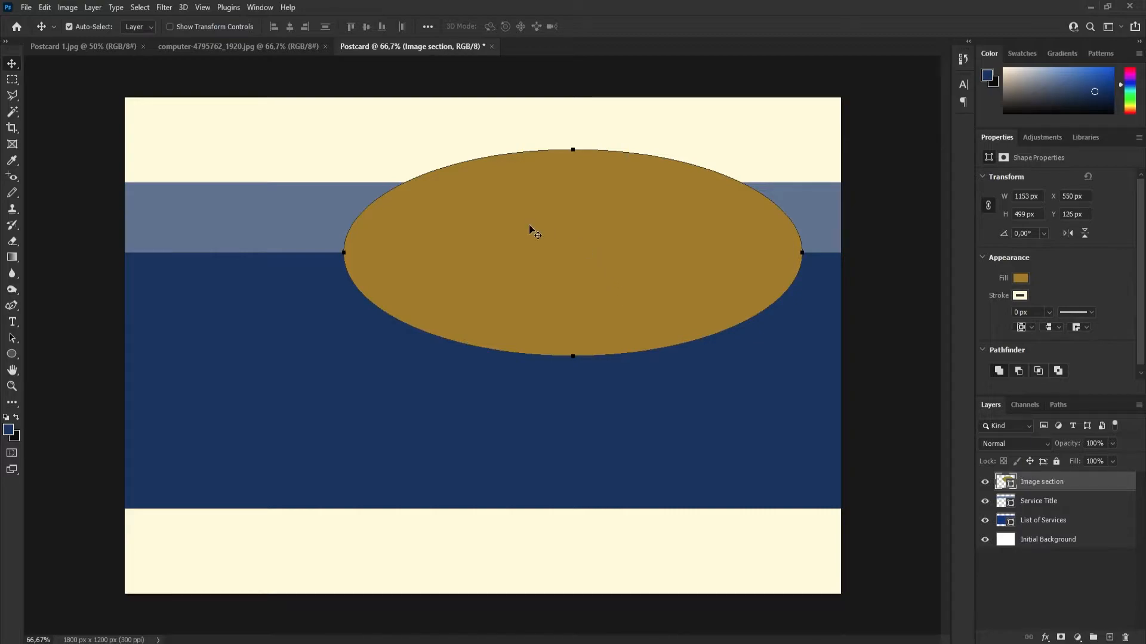
Remove the ellipse's stroke colour and move it down to about X 563 px, Y 321 px.
{"action": "left_click", "coordinate": [14, 354]}
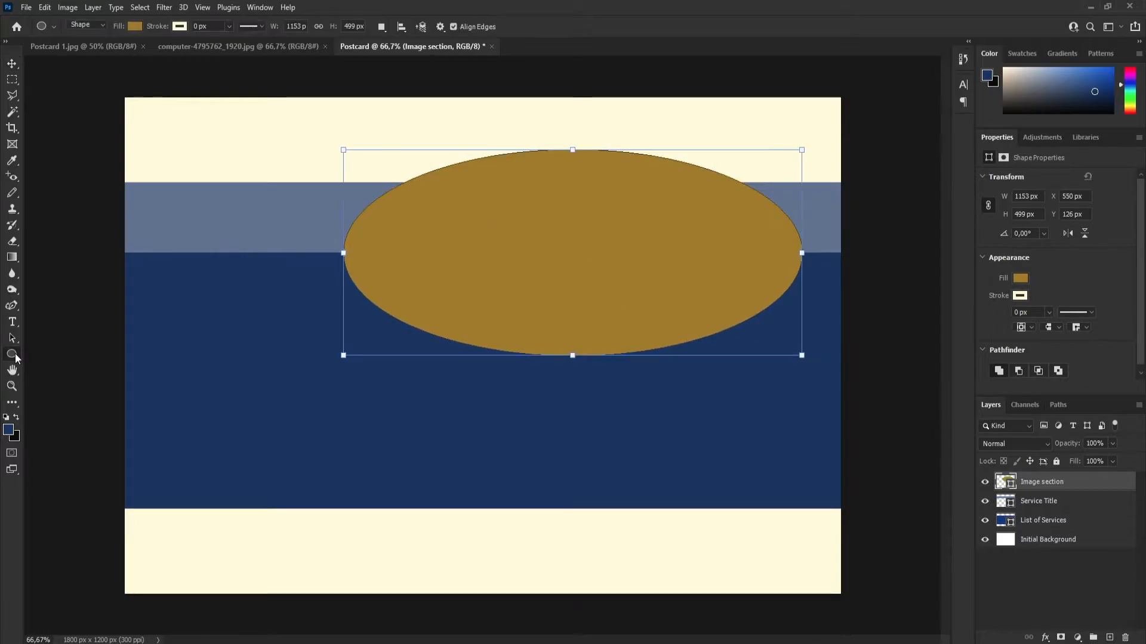
{"action": "left_click", "coordinate": [179, 27]}
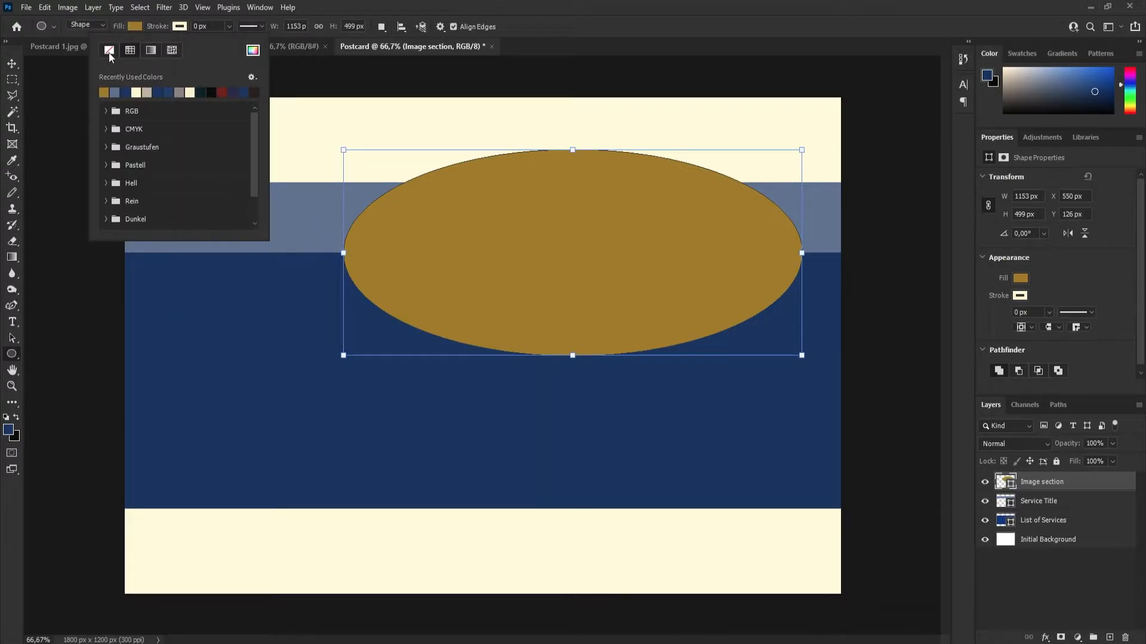
{"action": "left_click", "coordinate": [180, 26]}
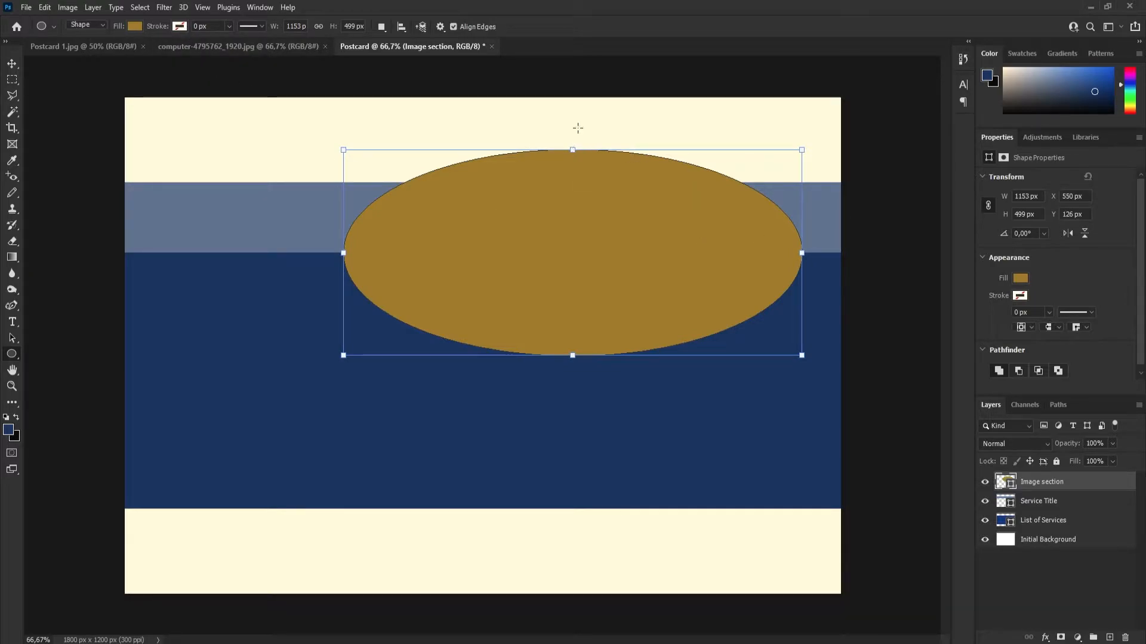
{"action": "key", "text": "v"}
{"action": "left_click_drag", "start_coordinate": [611, 256], "coordinate": [606, 332]}
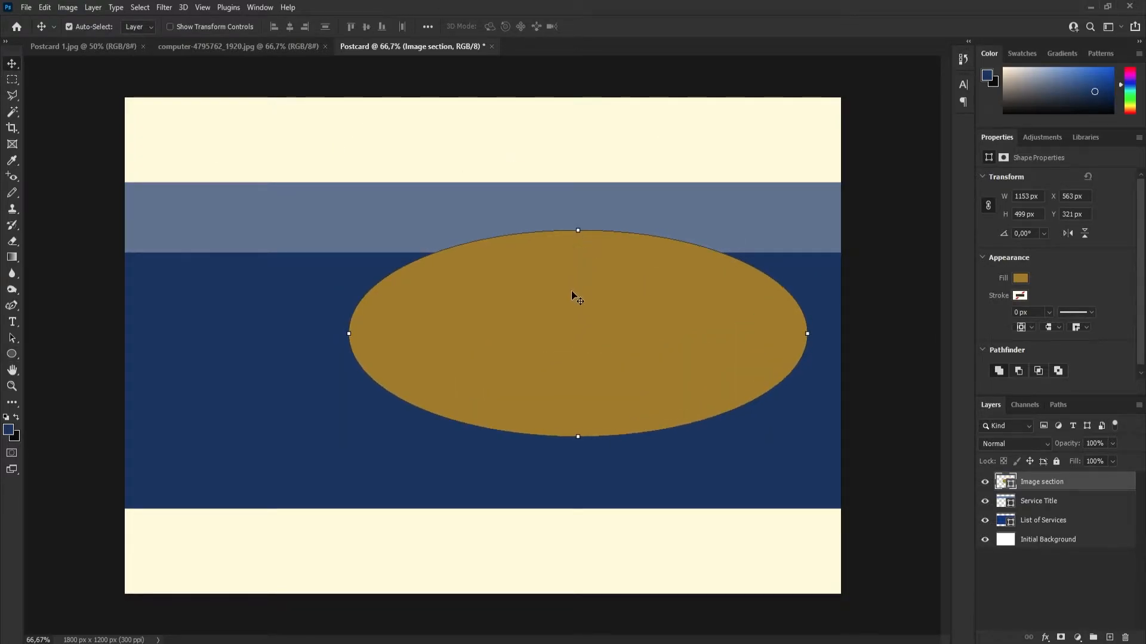
Scale the ellipse proportionally with Free Transform to about 312%, making it taller than the canvas.
{"action": "key", "text": "ctrl+t"}
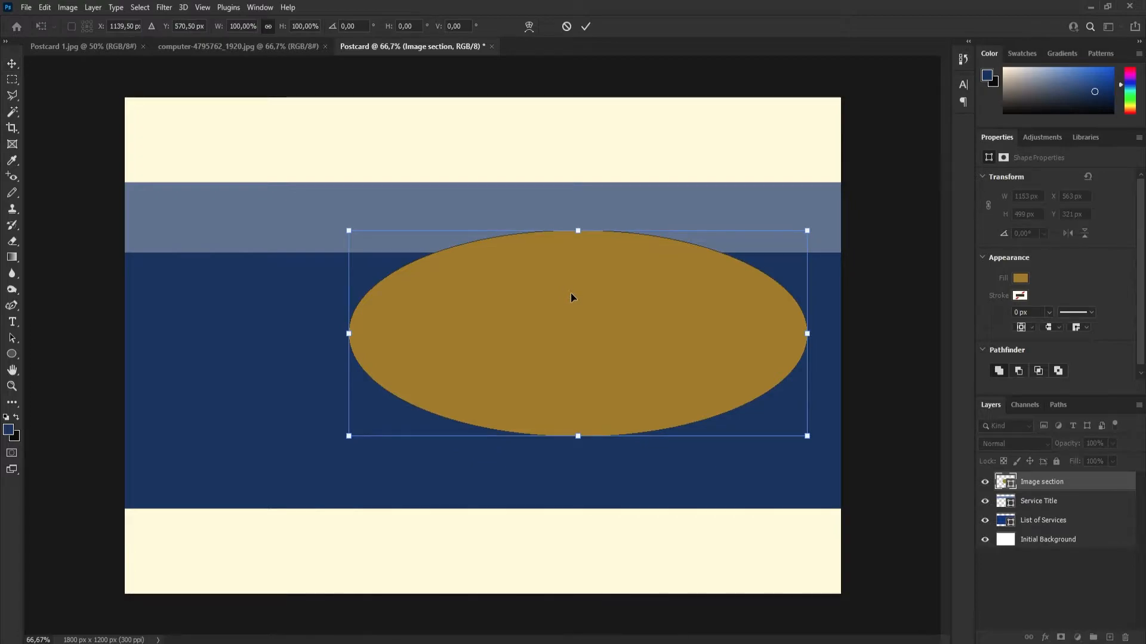
{"action": "left_click", "coordinate": [567, 28]}
{"action": "left_click", "coordinate": [44, 7]}
{"action": "mouse_move", "coordinate": [67, 7]}
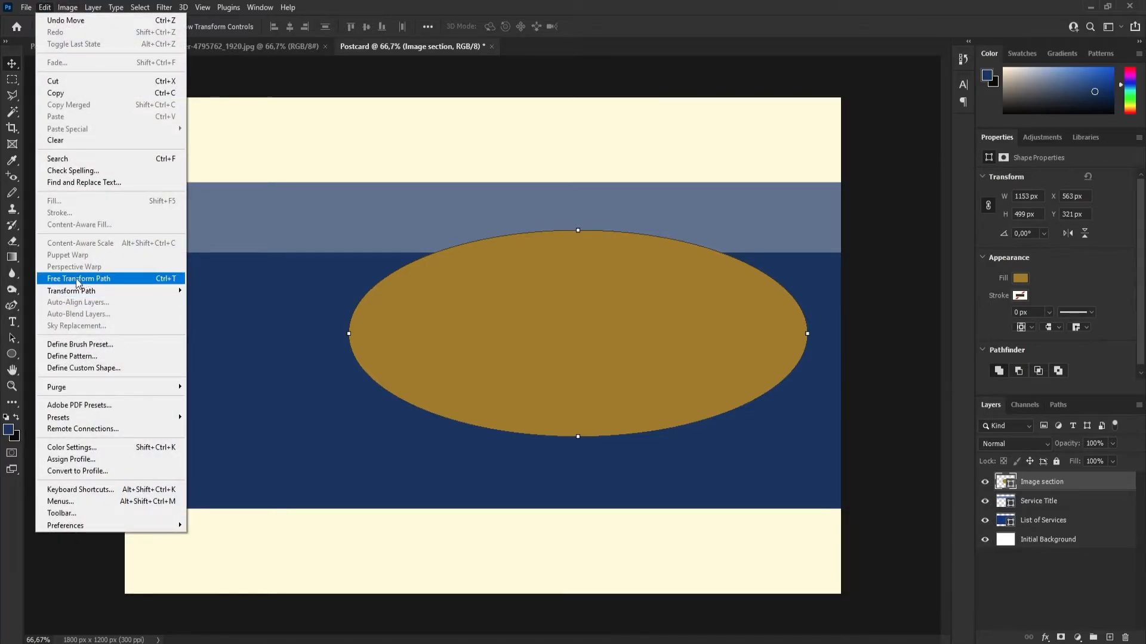
{"action": "left_click", "coordinate": [93, 279]}
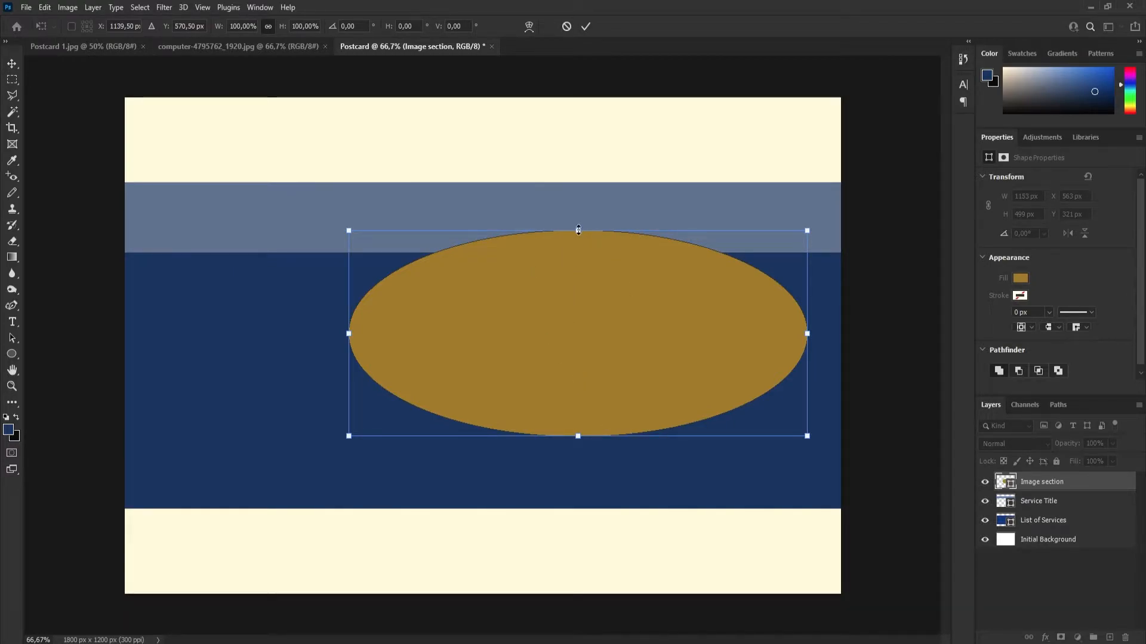
{"action": "key", "text": "ctrl+minus"}
{"action": "left_click_drag", "start_coordinate": [554, 259], "coordinate": [570, 141]}
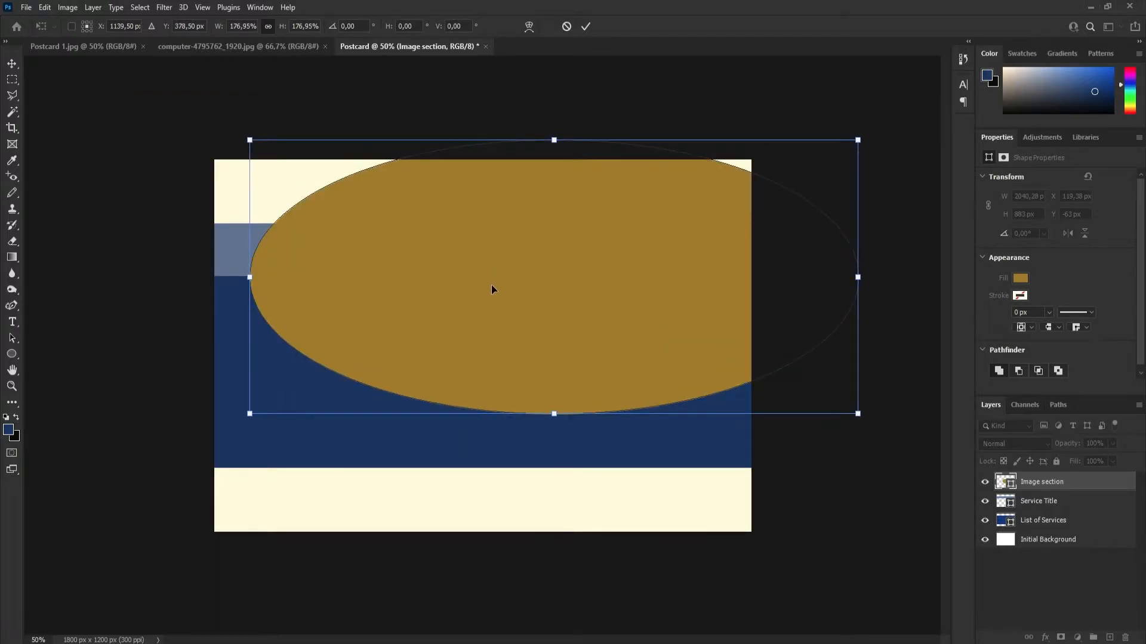
{"action": "left_click_drag", "start_coordinate": [491, 288], "coordinate": [649, 320]}
{"action": "left_click_drag", "start_coordinate": [712, 447], "coordinate": [711, 565]}
{"action": "left_click_drag", "start_coordinate": [646, 338], "coordinate": [698, 289]}
{"action": "left_click_drag", "start_coordinate": [767, 502], "coordinate": [768, 593]}
Shift the enlarged ellipse to about X 875 px so its curve covers the postcard's right half, and apply the transform.
{"action": "left_click_drag", "start_coordinate": [500, 356], "coordinate": [687, 358]}
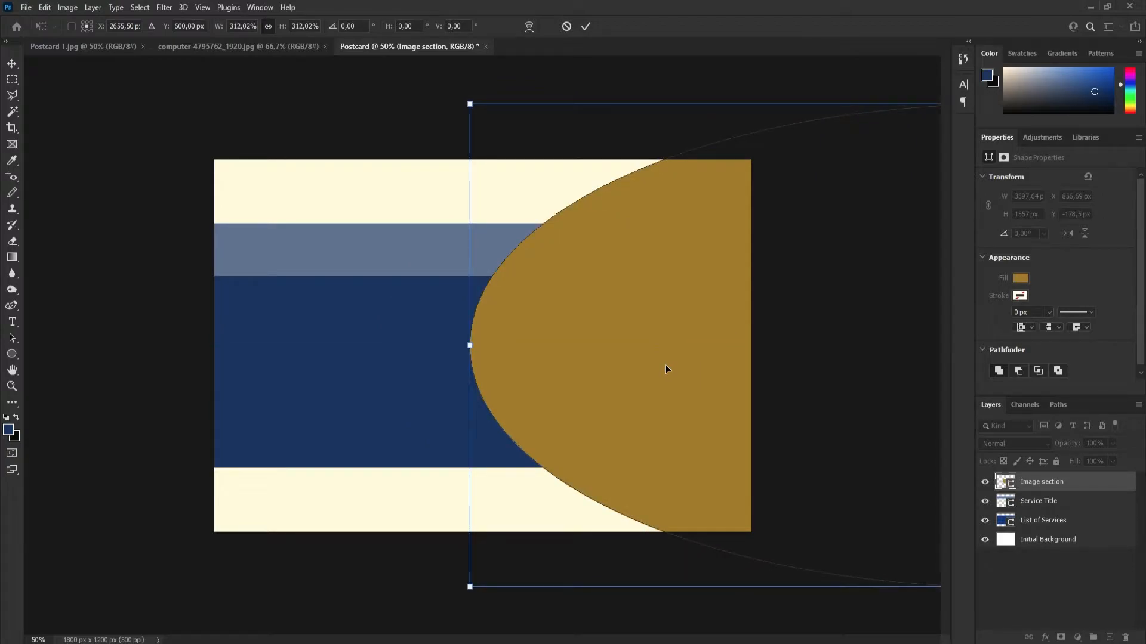
{"action": "left_click_drag", "start_coordinate": [654, 361], "coordinate": [660, 361]}
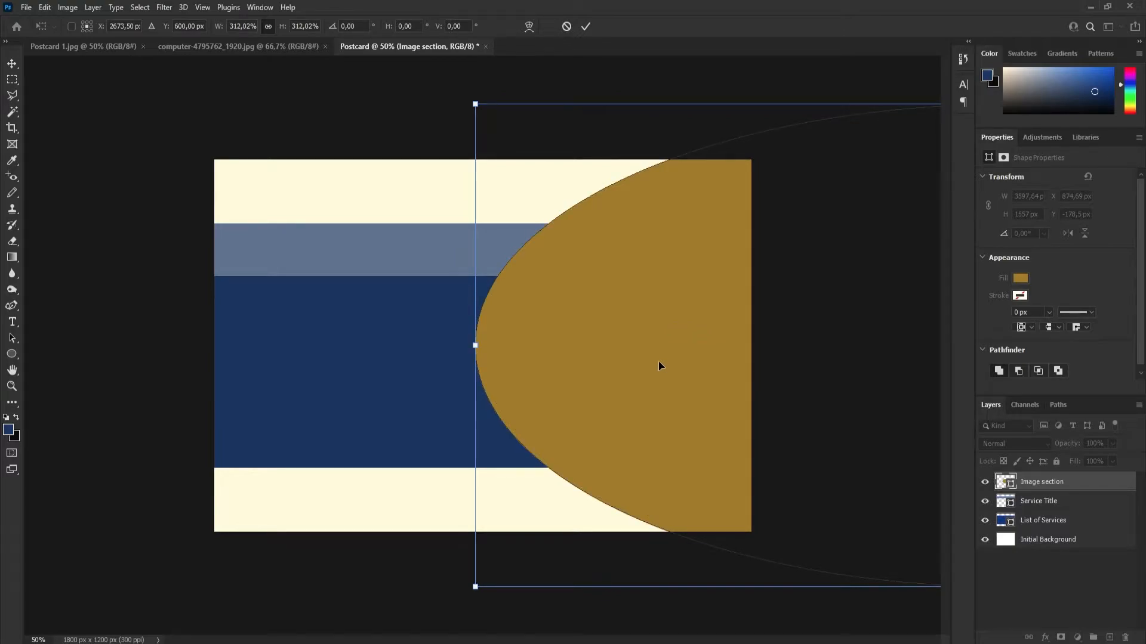
{"action": "left_click", "coordinate": [586, 27]}
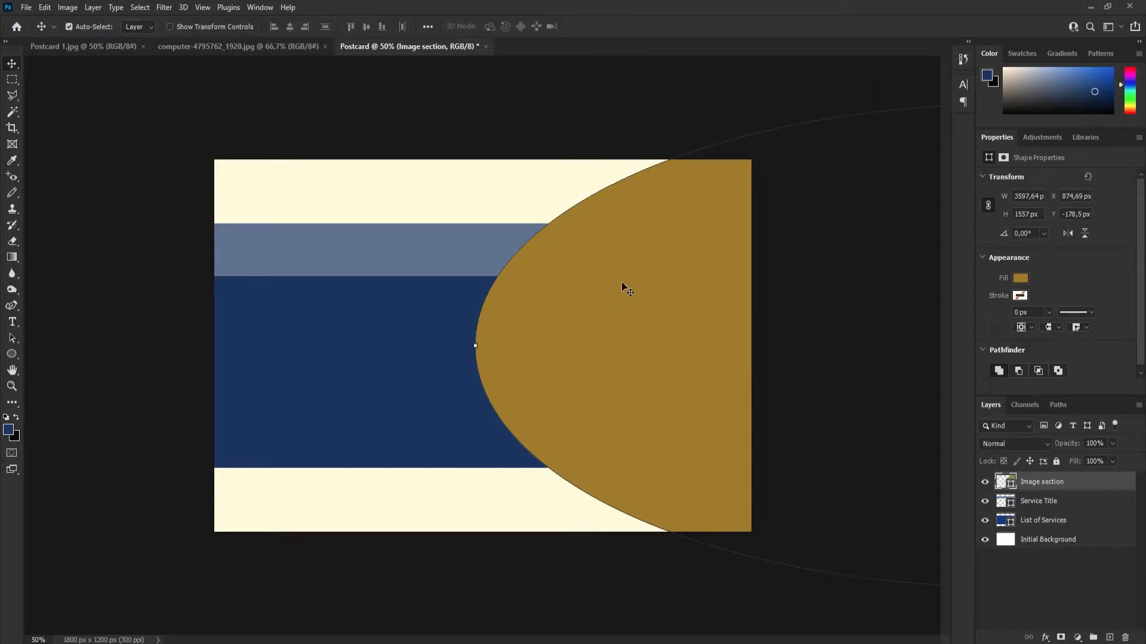
{"action": "left_click", "coordinate": [643, 334]}
Check the curved border on the reference postcard, add a Stroke effect to the "Image section" layer and move the settings dialog clear of the curve.
{"action": "left_click", "coordinate": [83, 46]}
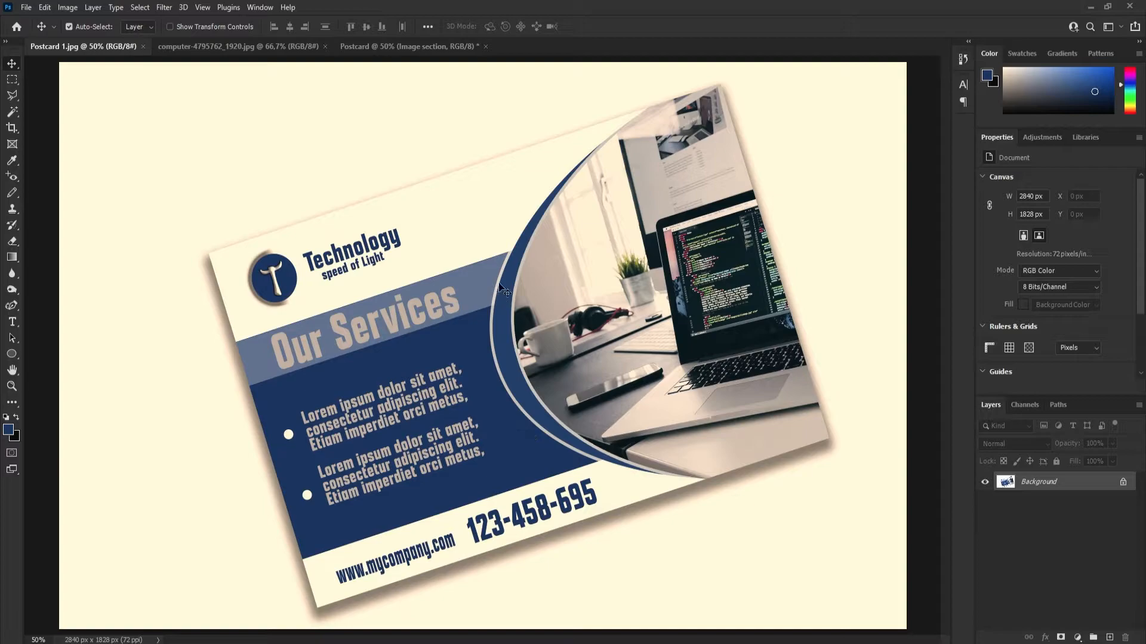
{"action": "left_click", "coordinate": [378, 47]}
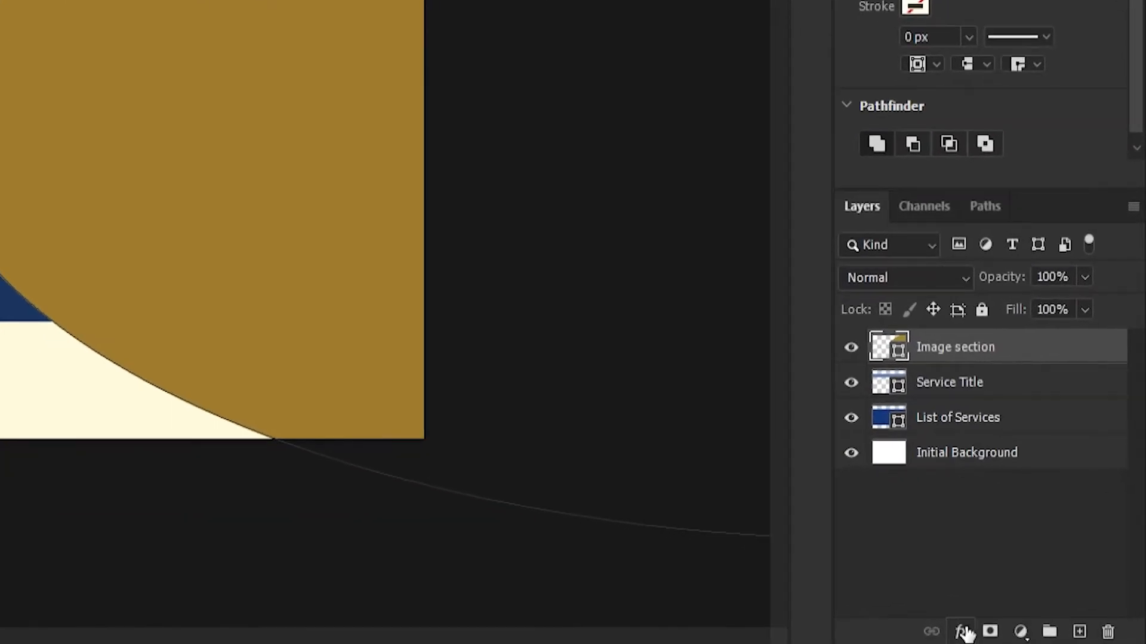
{"action": "left_click", "coordinate": [962, 634]}
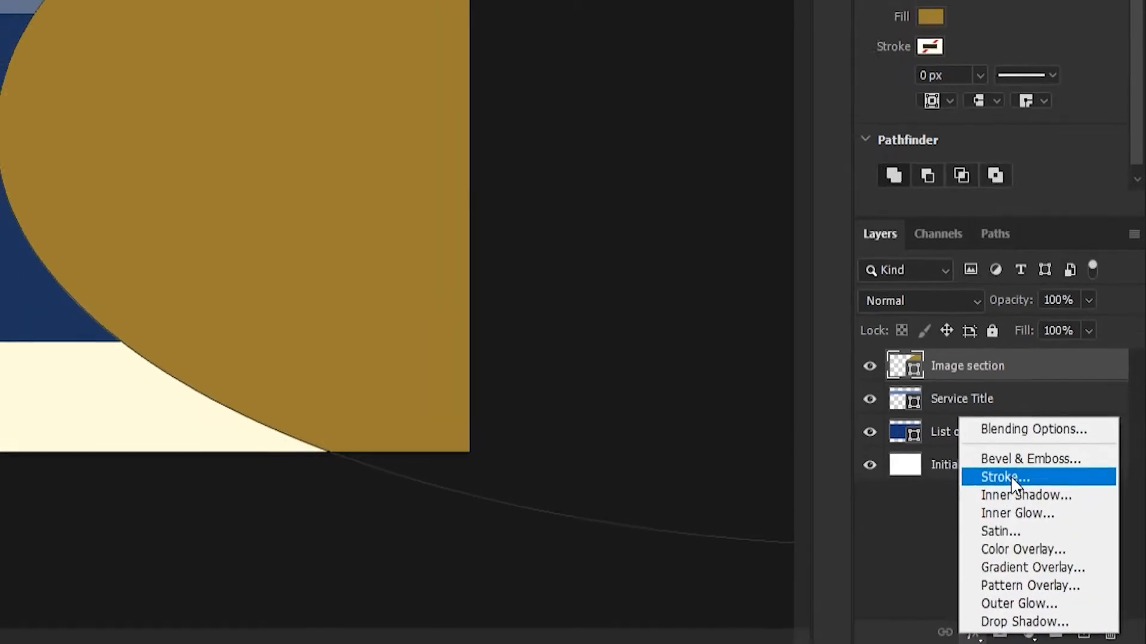
{"action": "left_click", "coordinate": [997, 469]}
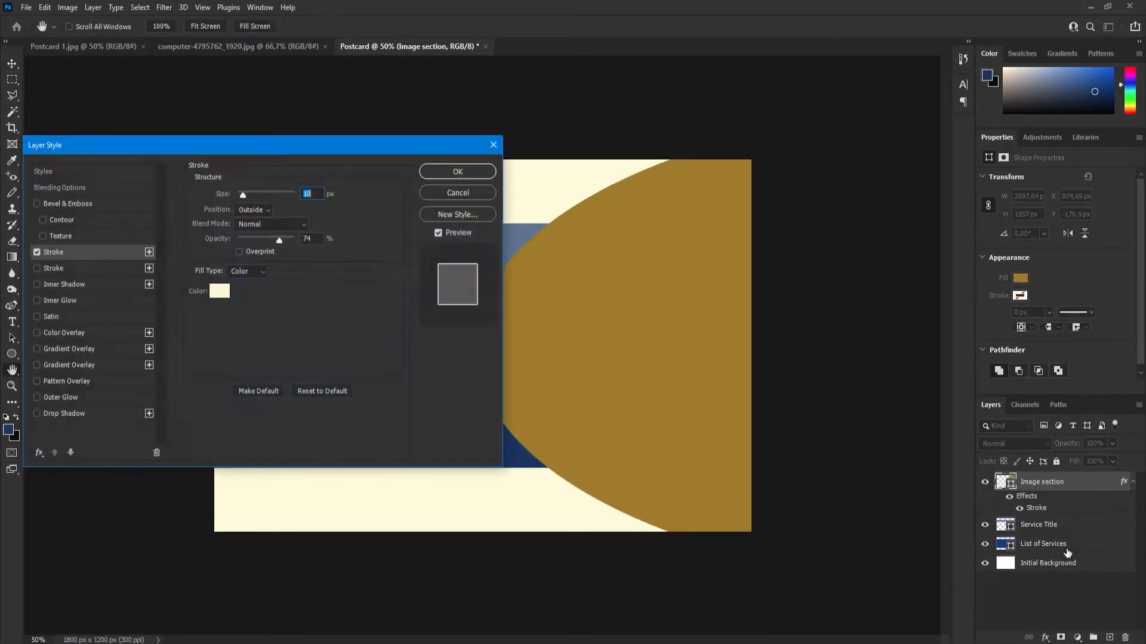
{"action": "left_click_drag", "start_coordinate": [163, 149], "coordinate": [327, 152]}
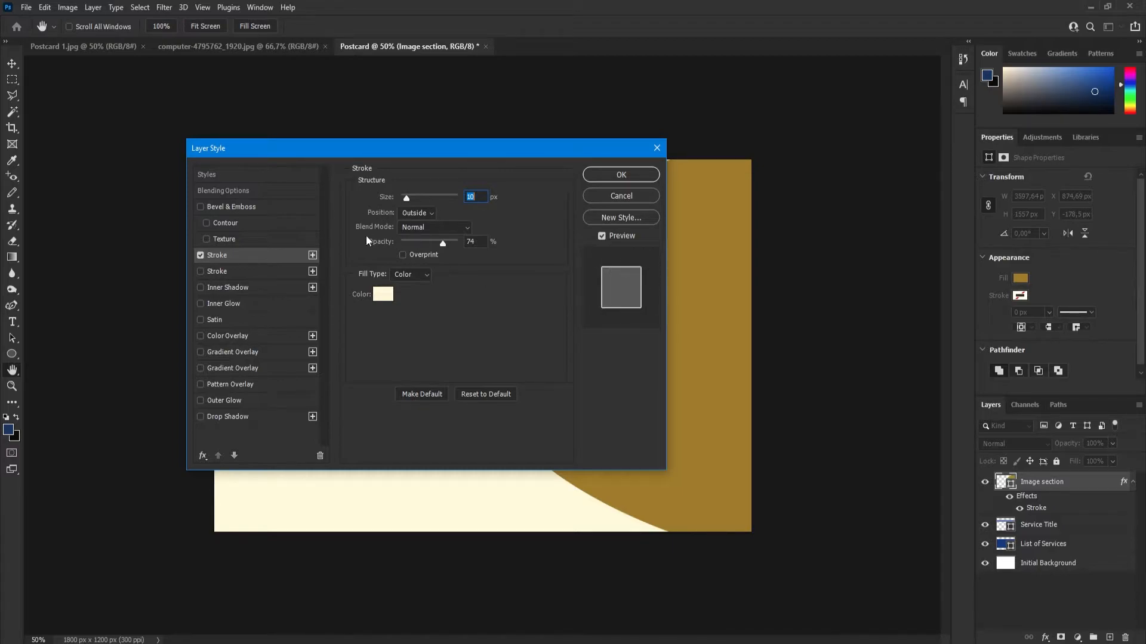
{"action": "left_click_drag", "start_coordinate": [378, 149], "coordinate": [793, 205]}
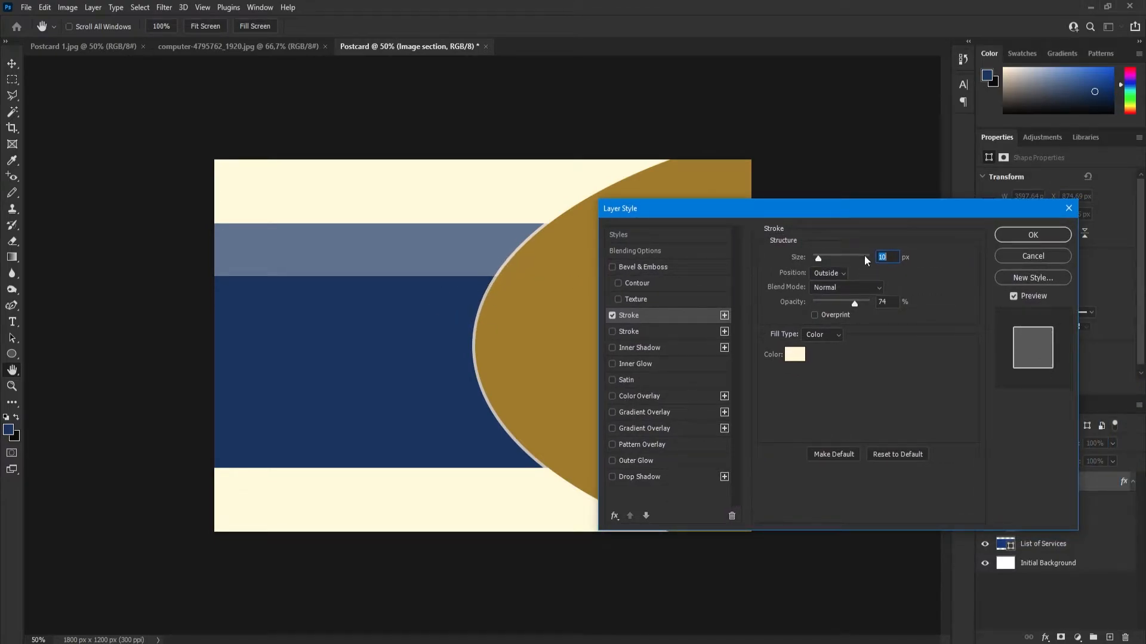
Try the stroke at 59 px, comparing the Inside position with Outside.
{"action": "mouse_move", "coordinate": [818, 258]}
{"action": "left_mouse_down"}
{"action": "mouse_move", "coordinate": [846, 260]}
{"action": "mouse_move", "coordinate": [829, 260]}
{"action": "left_mouse_up"}
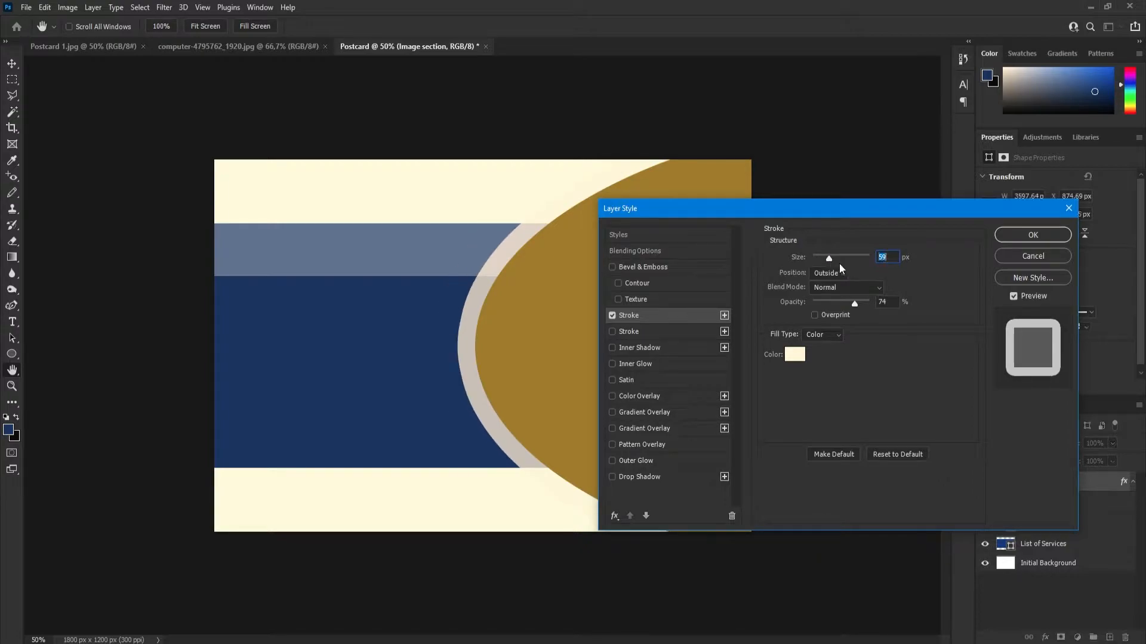
{"action": "left_click", "coordinate": [827, 274]}
{"action": "left_click", "coordinate": [826, 296]}
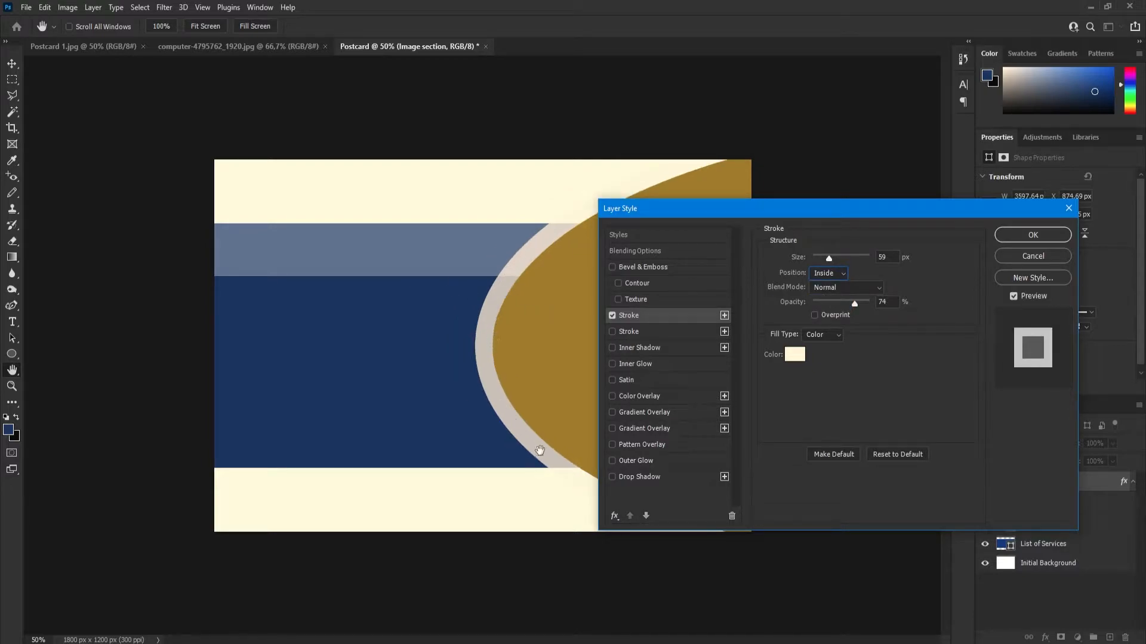
{"action": "left_click", "coordinate": [824, 274]}
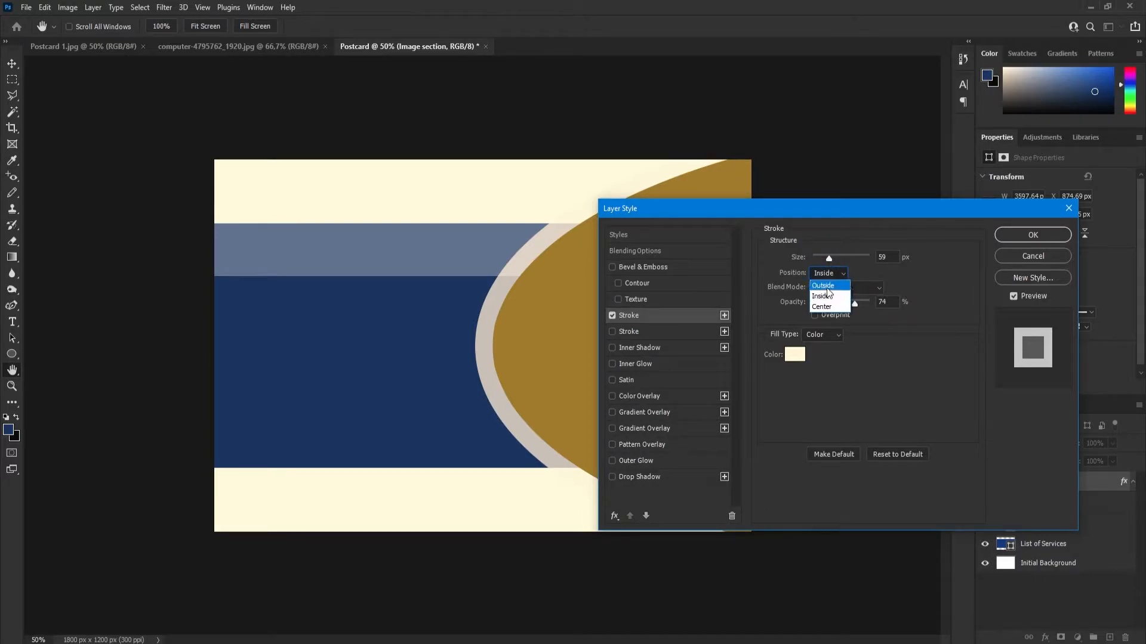
{"action": "left_click", "coordinate": [826, 287]}
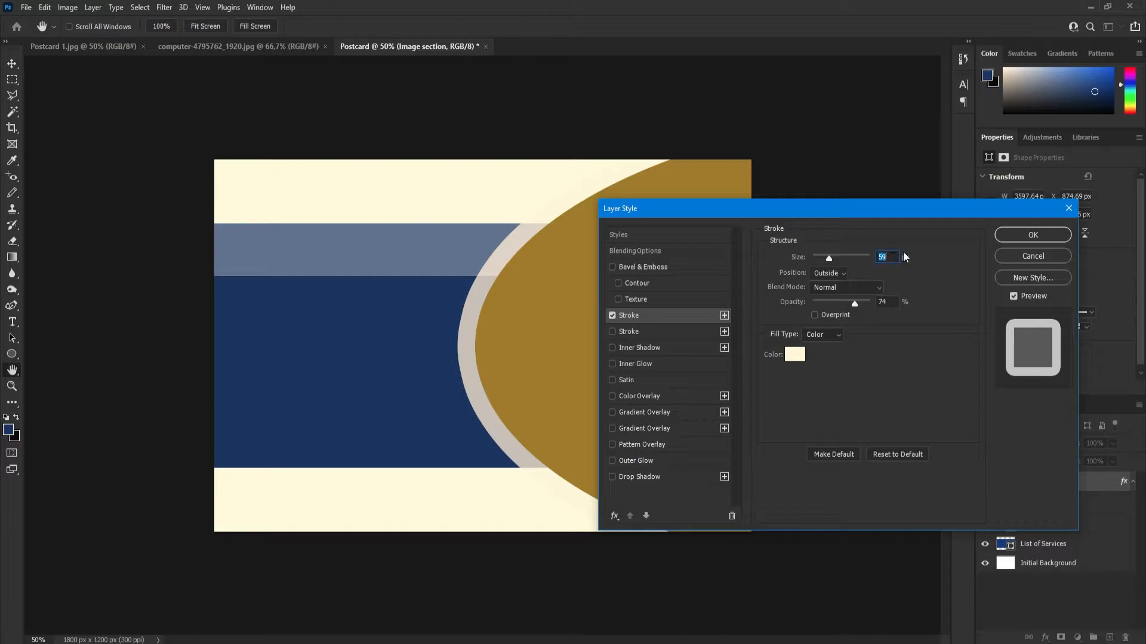
Set the ellipse's outer stroke size to 10 px and apply the layer style.
{"action": "type", "text": "10"}
{"action": "key", "text": "Return"}
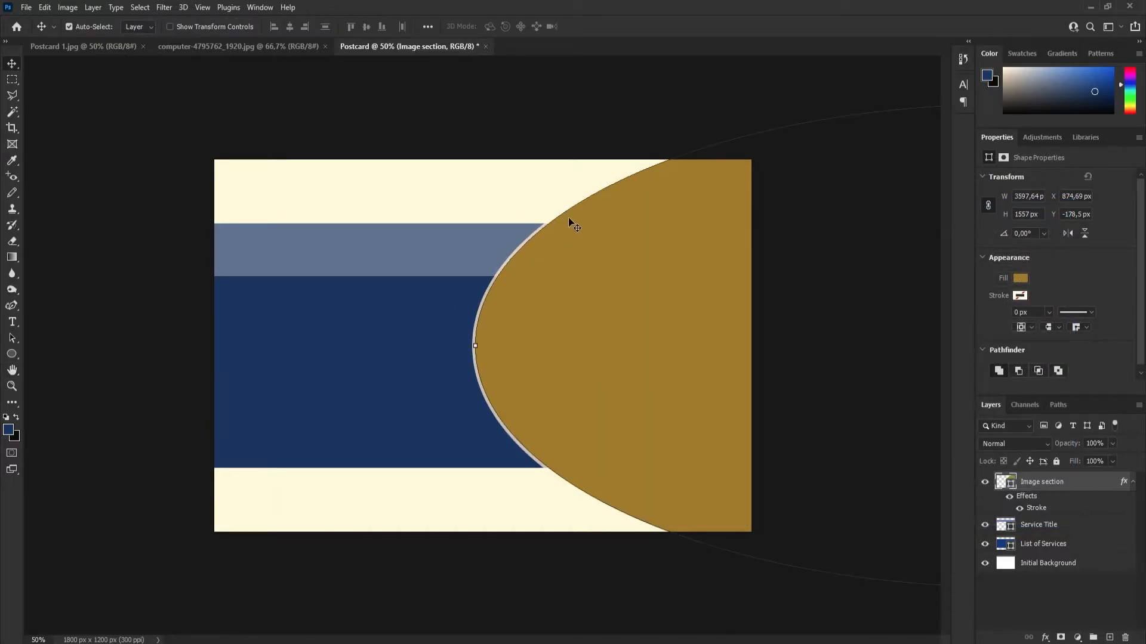
{"action": "left_click", "coordinate": [13, 355]}
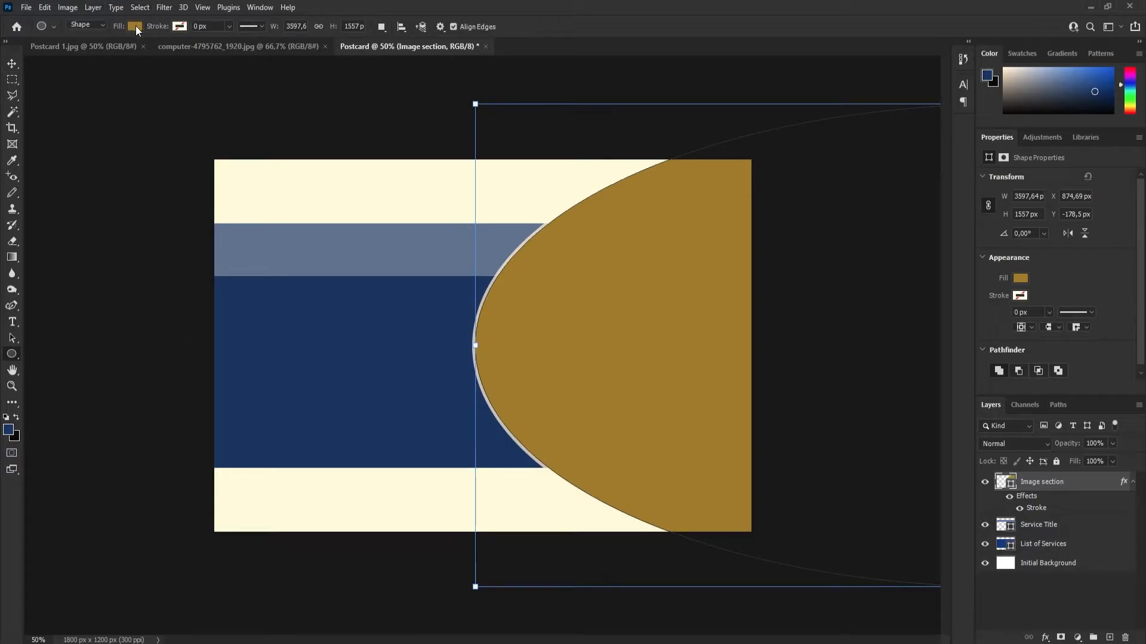
{"action": "left_click", "coordinate": [180, 28]}
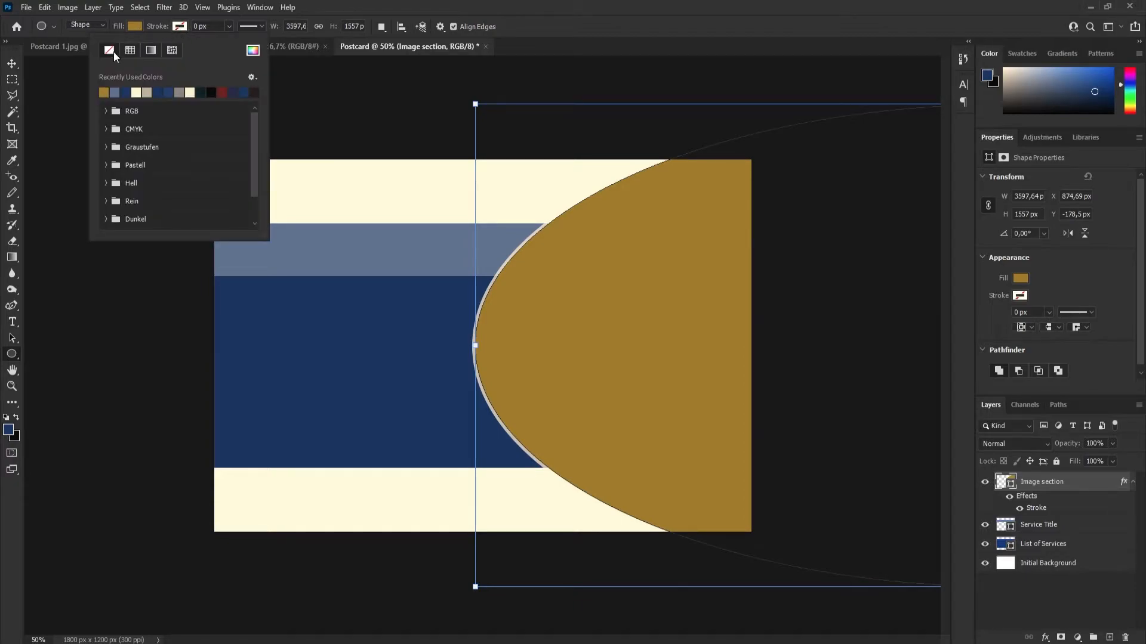
{"action": "key", "text": "Escape"}
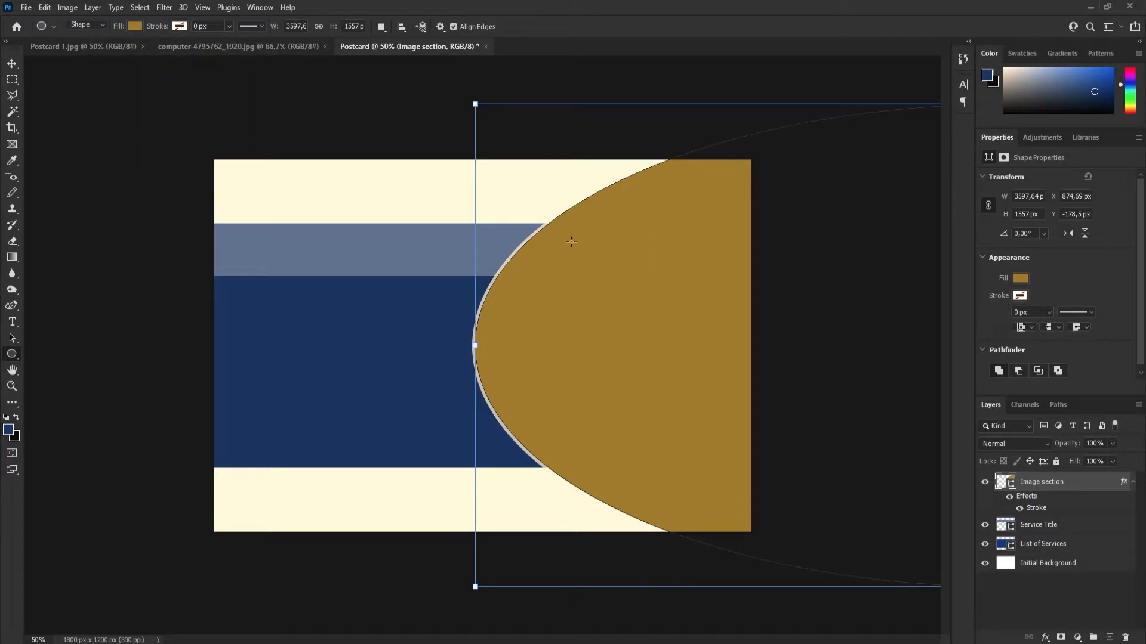
{"action": "key", "text": "v"}
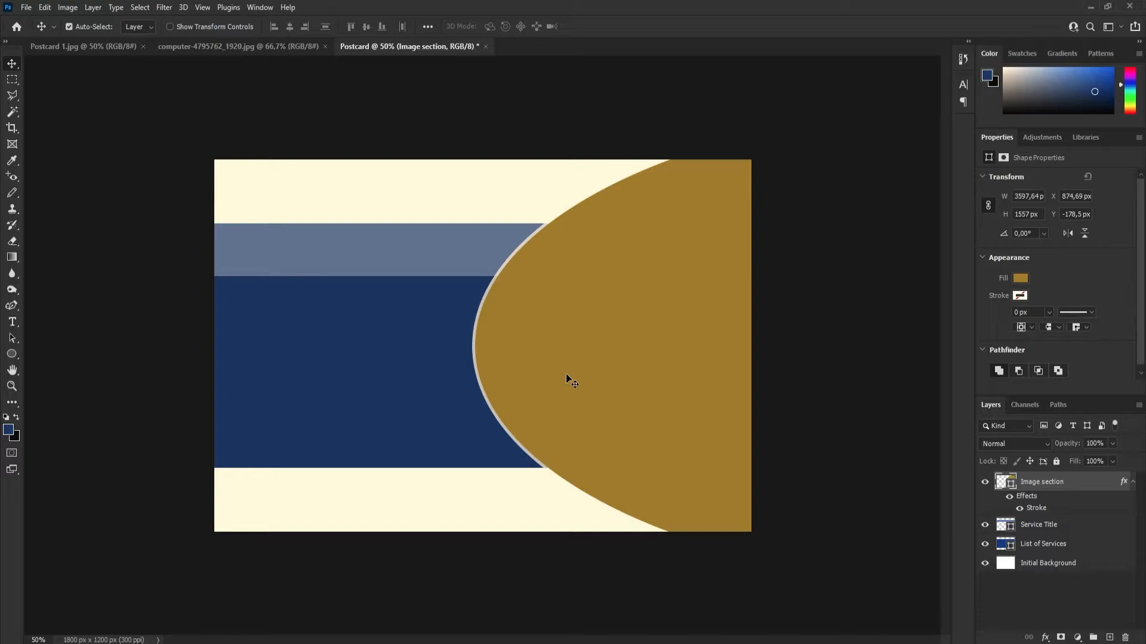
Try a quick copy of the "Image section" layer and undo it.
{"action": "key", "text": "ctrl"}
{"action": "key", "text": "ctrl+j"}
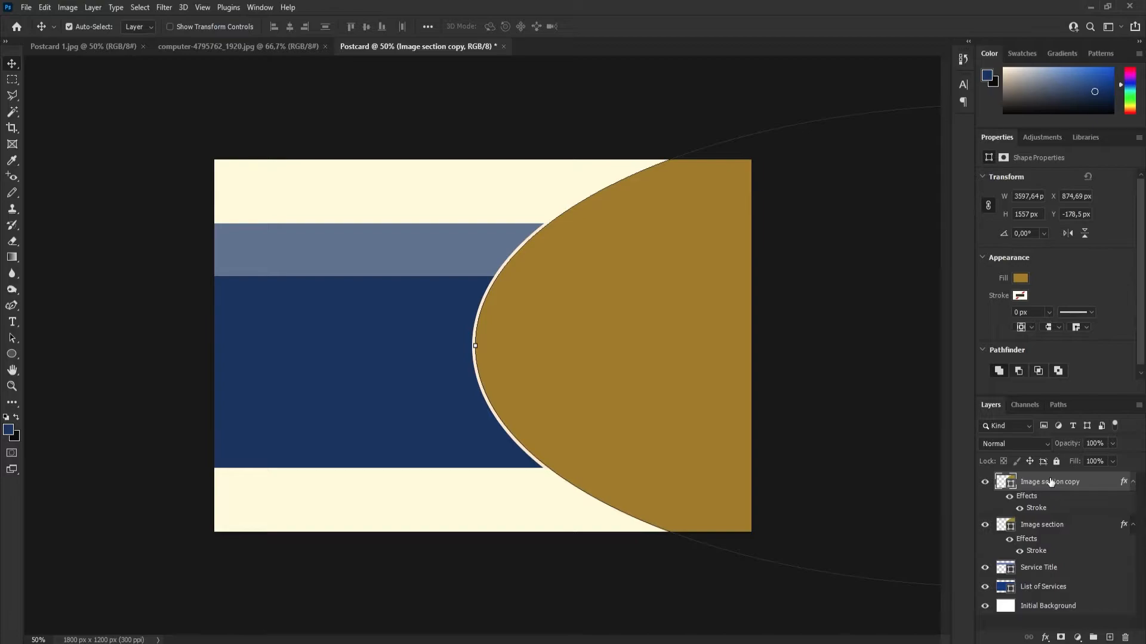
{"action": "left_click", "coordinate": [45, 7]}
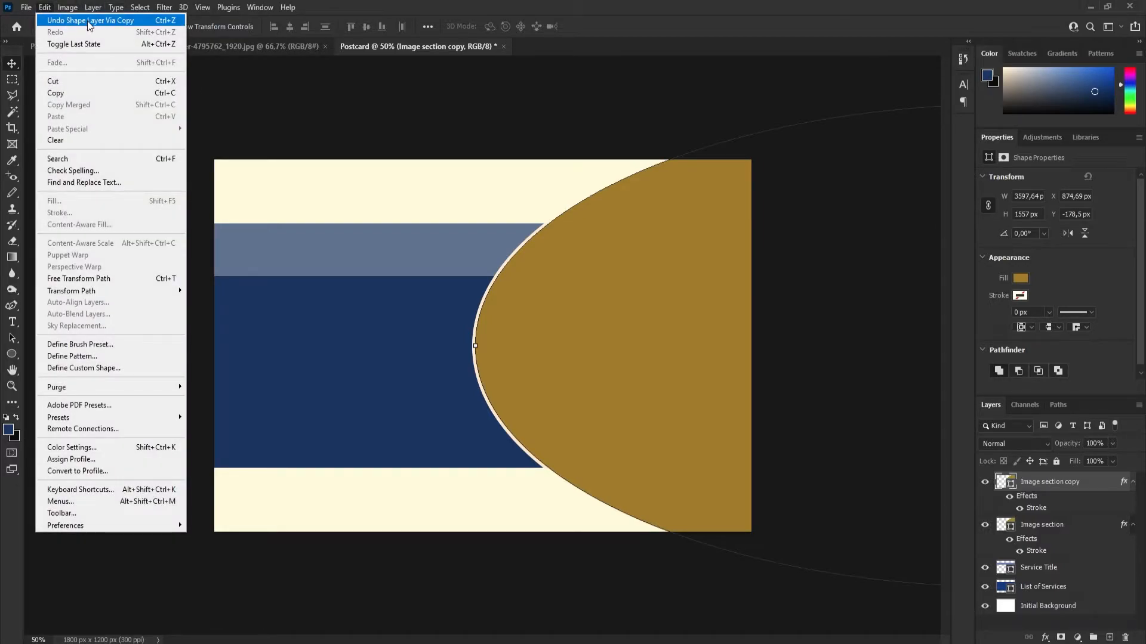
{"action": "left_click", "coordinate": [89, 22]}
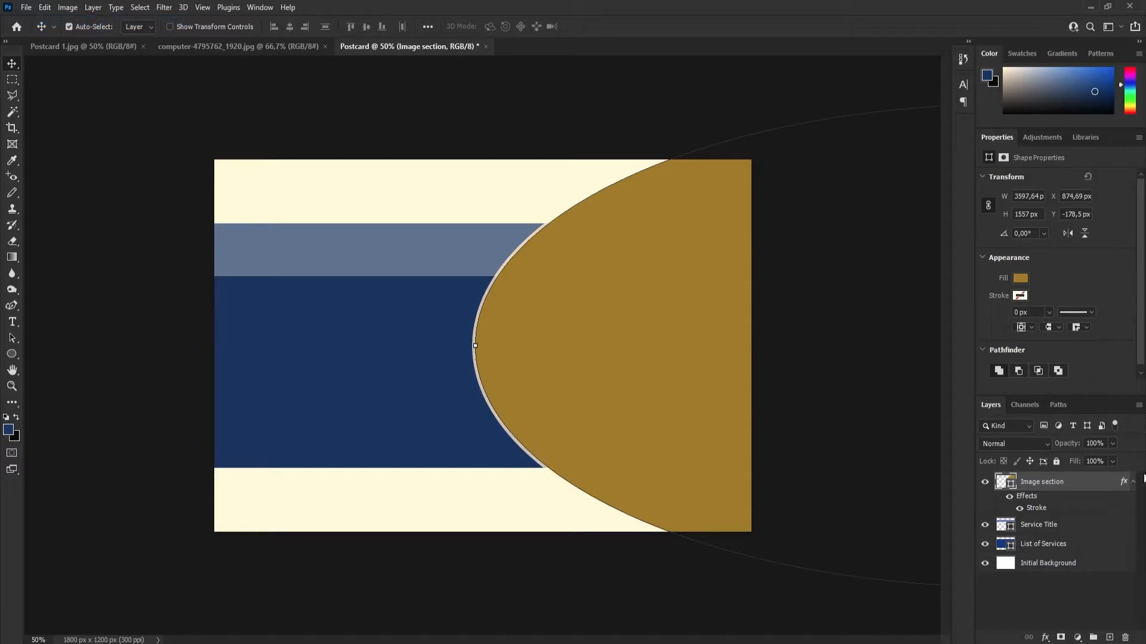
Duplicate the "Image section" layer as "Image section copy" and shift the copy horizontally to about X 949 px.
{"action": "right_click", "coordinate": [1041, 484]}
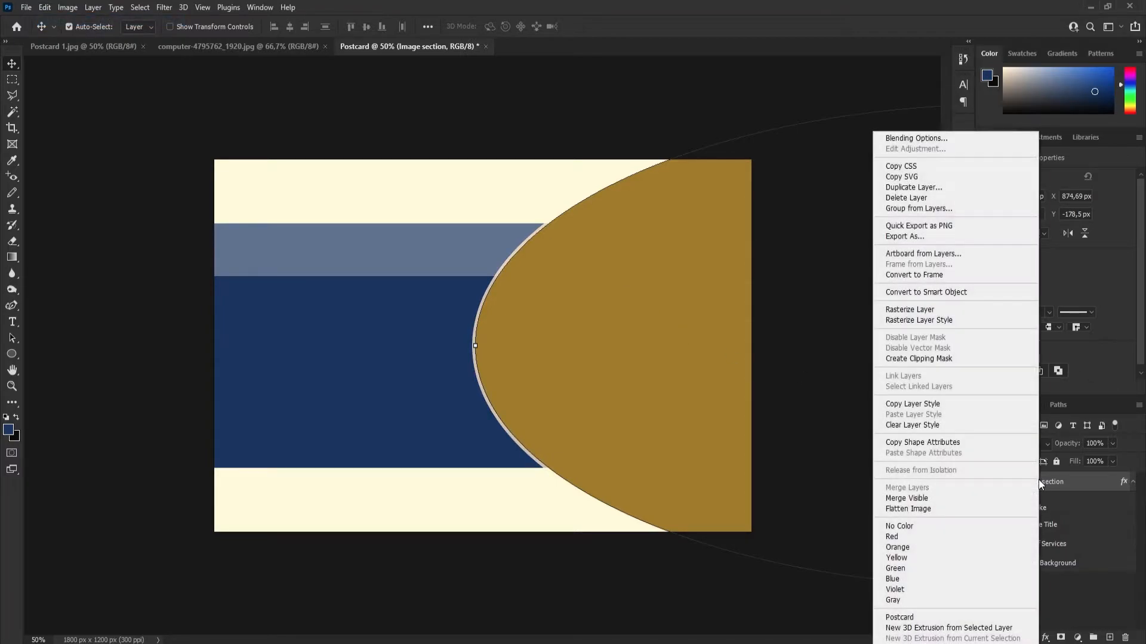
{"action": "left_click", "coordinate": [916, 188]}
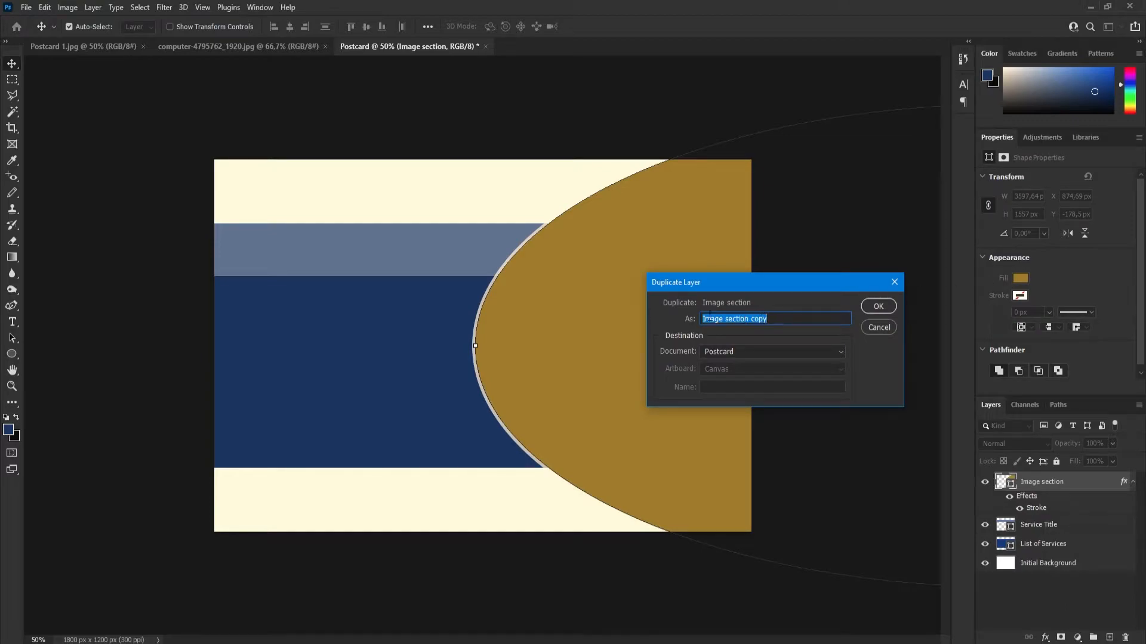
{"action": "mouse_move", "coordinate": [775, 318]}
{"action": "left_mouse_down"}
{"action": "mouse_move", "coordinate": [731, 319]}
{"action": "mouse_move", "coordinate": [758, 318]}
{"action": "left_mouse_up"}
{"action": "left_click", "coordinate": [876, 306]}
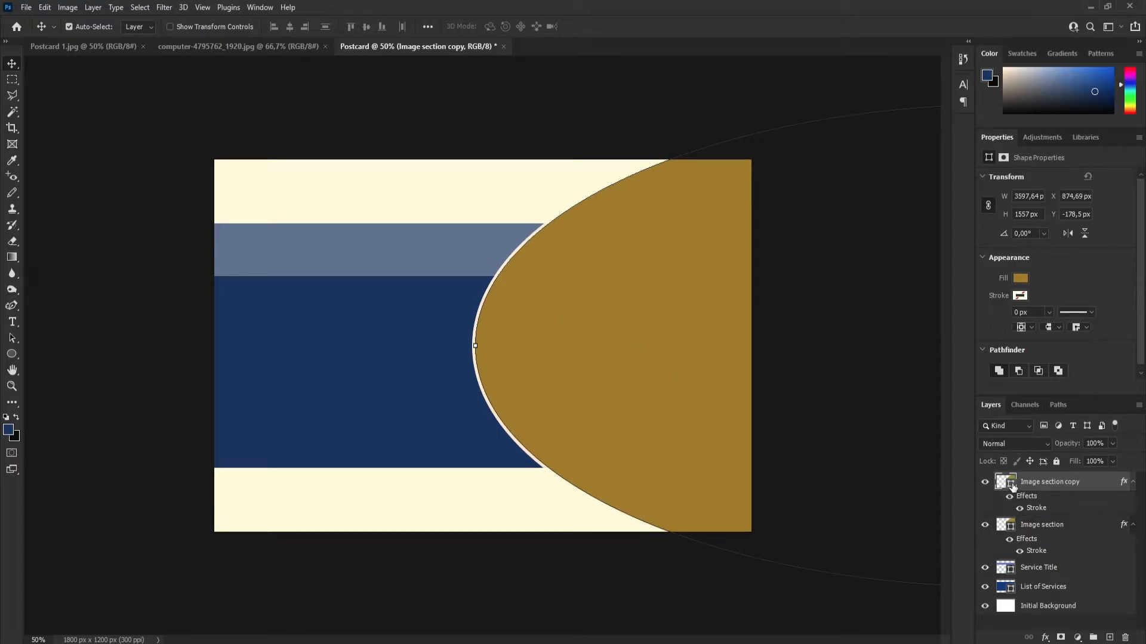
{"action": "left_click_drag", "start_coordinate": [597, 291], "coordinate": [634, 302]}
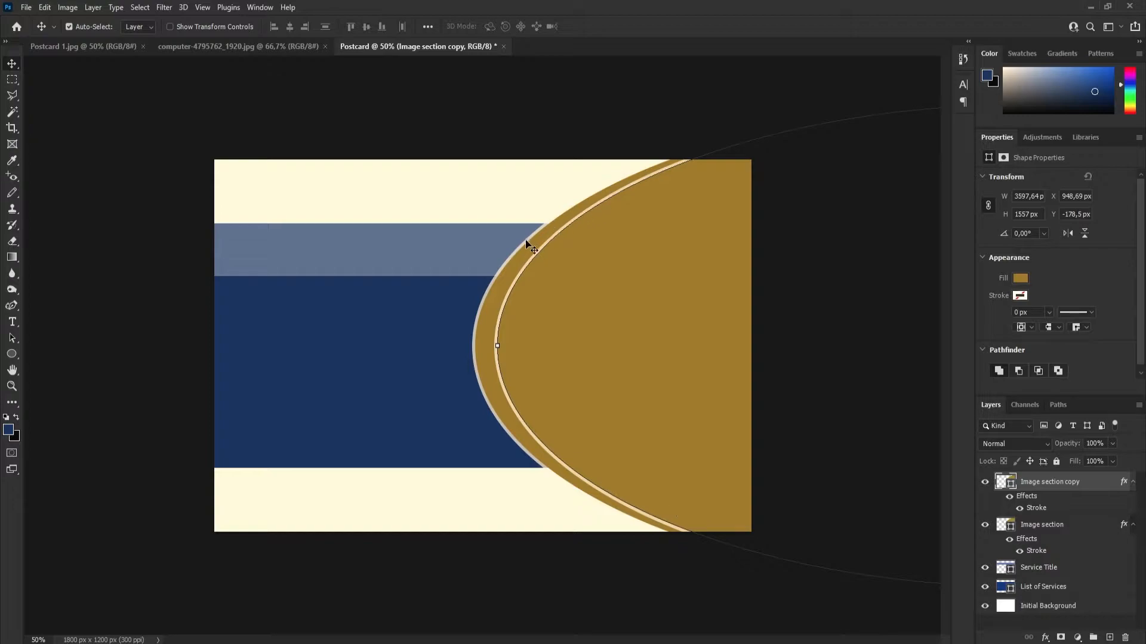
Fill the original "Image section" ellipse behind the copy with a recently used dark blue.
{"action": "left_click", "coordinate": [481, 342]}
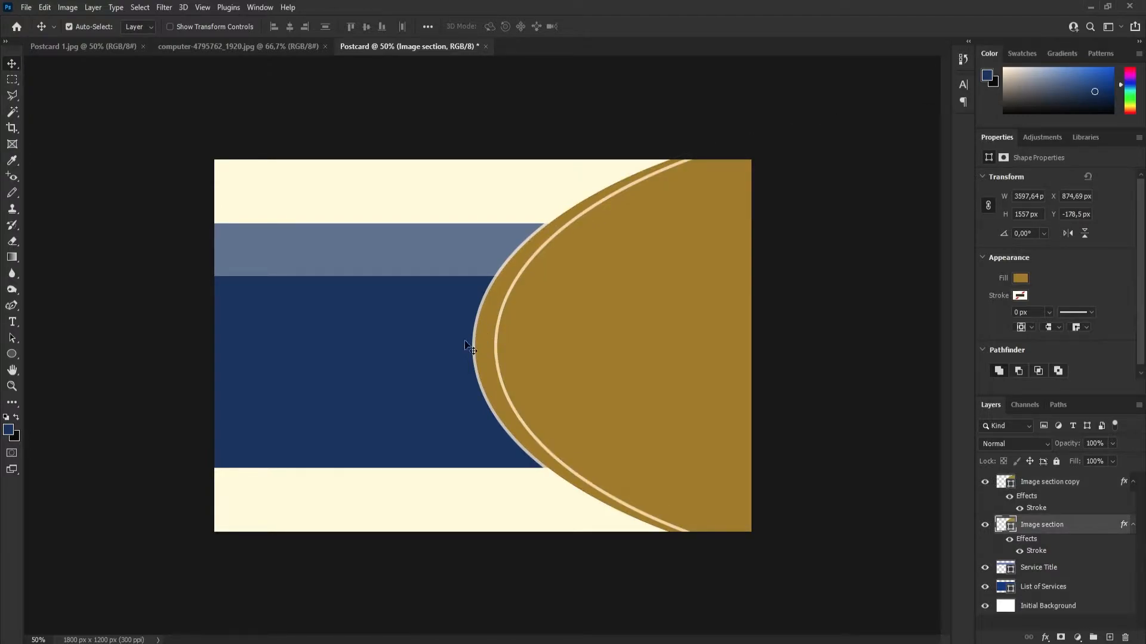
{"action": "left_click", "coordinate": [14, 353]}
{"action": "left_click", "coordinate": [134, 27]}
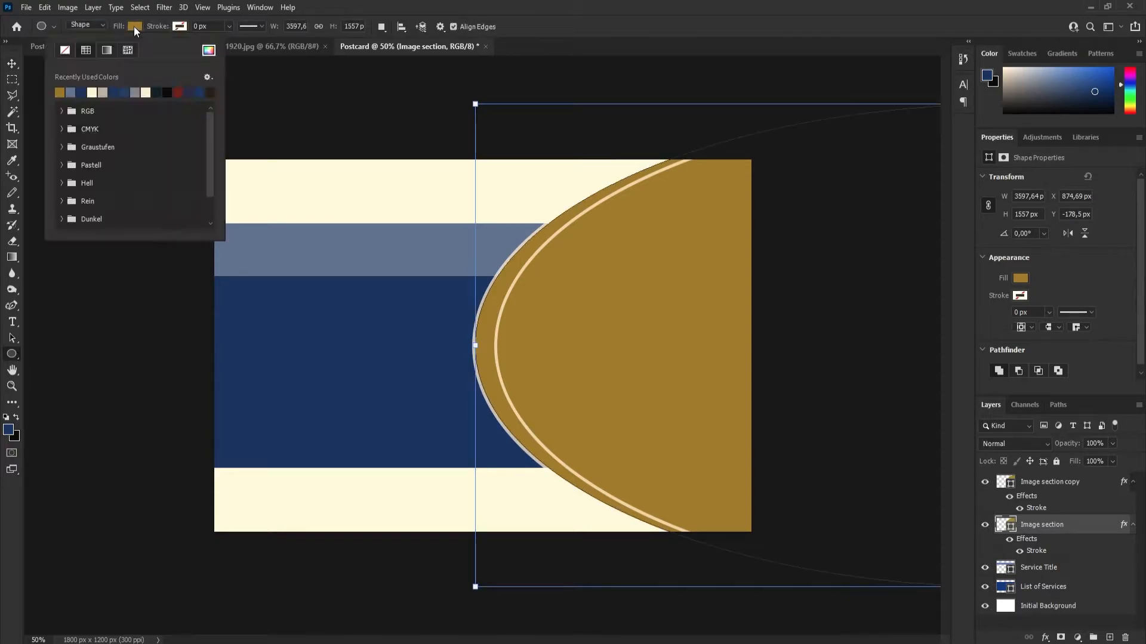
{"action": "left_click", "coordinate": [125, 91]}
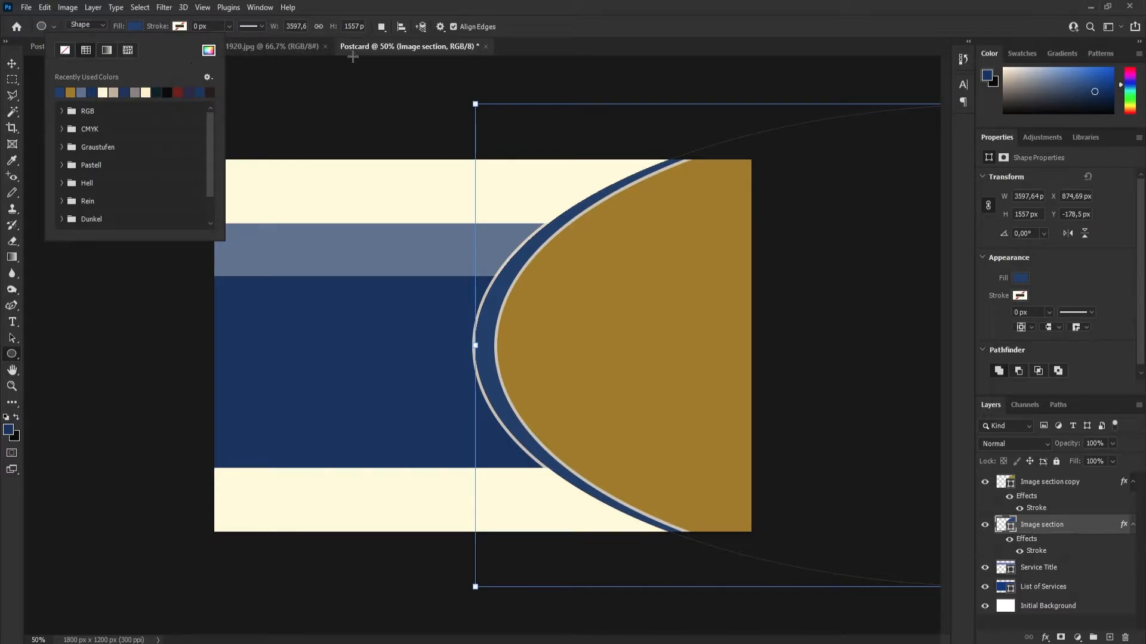
{"action": "left_click", "coordinate": [533, 42]}
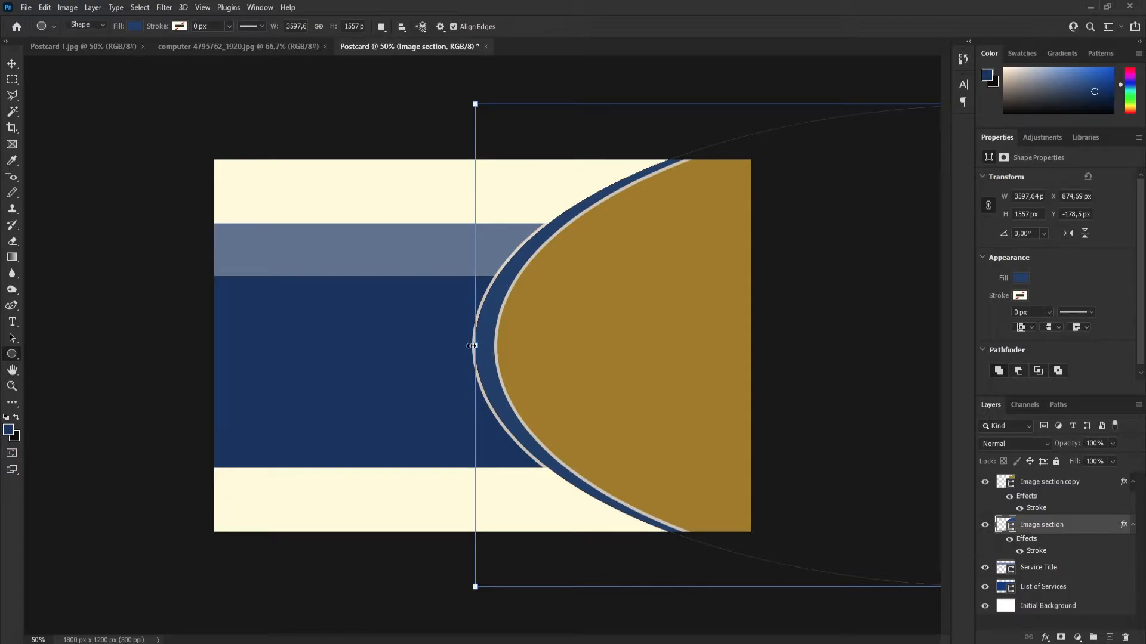
Resize the blue ellipse to about 3418 by 1479 px at X 857, Y -135 px, forming a crescent that tapers at the postcard's edges.
{"action": "left_click_drag", "start_coordinate": [475, 345], "coordinate": [458, 345]}
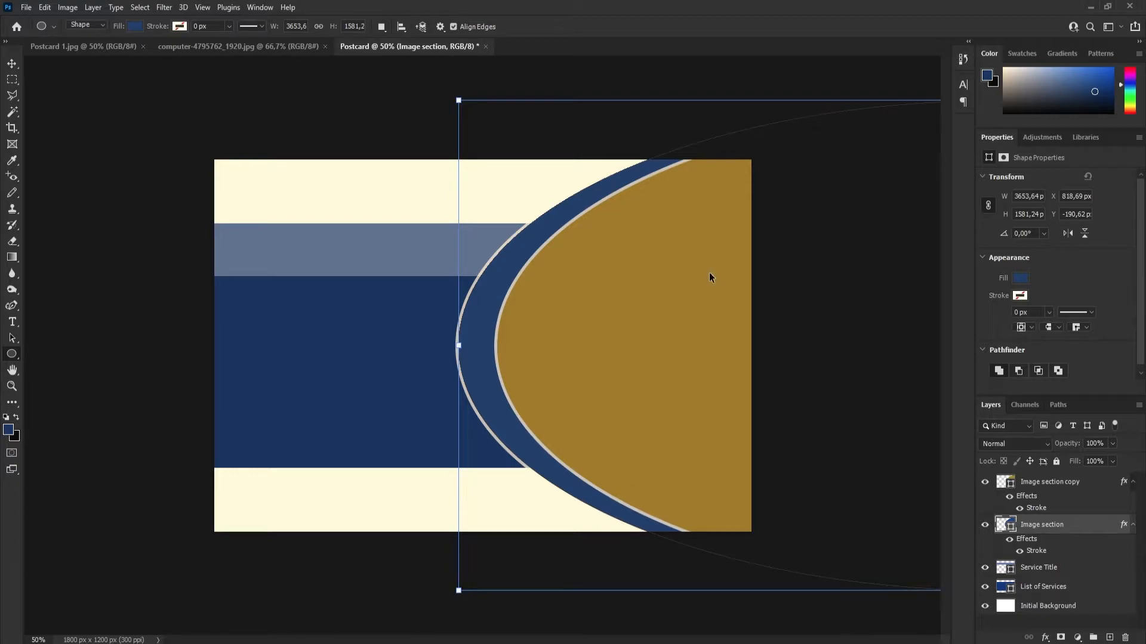
{"action": "key", "text": "ctrl+minus"}
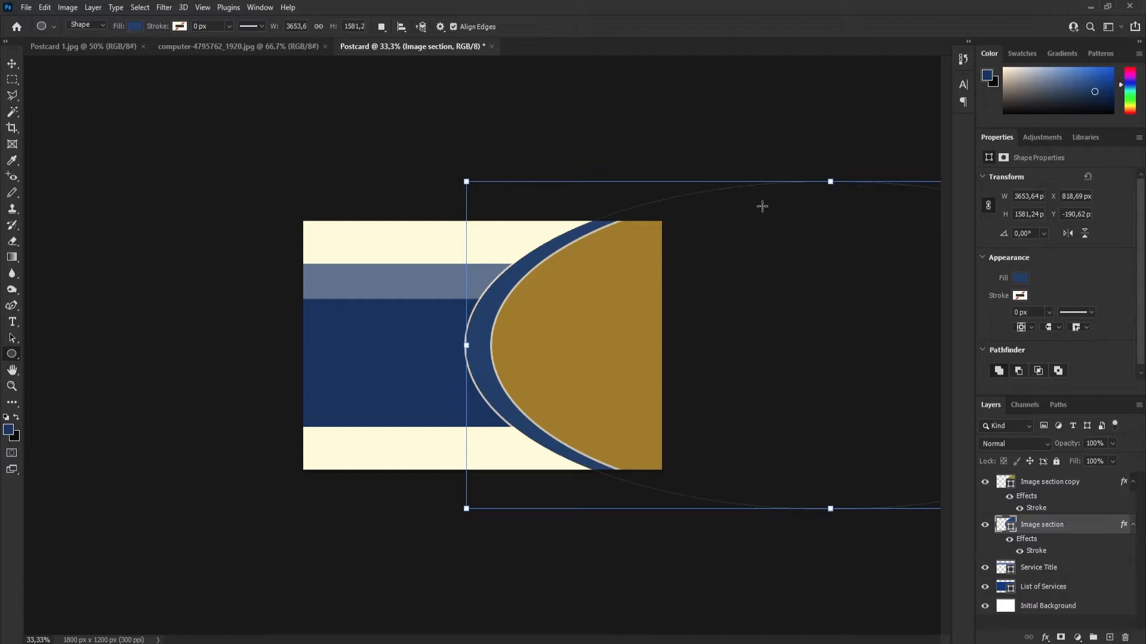
{"action": "left_click_drag", "start_coordinate": [831, 182], "coordinate": [830, 189]}
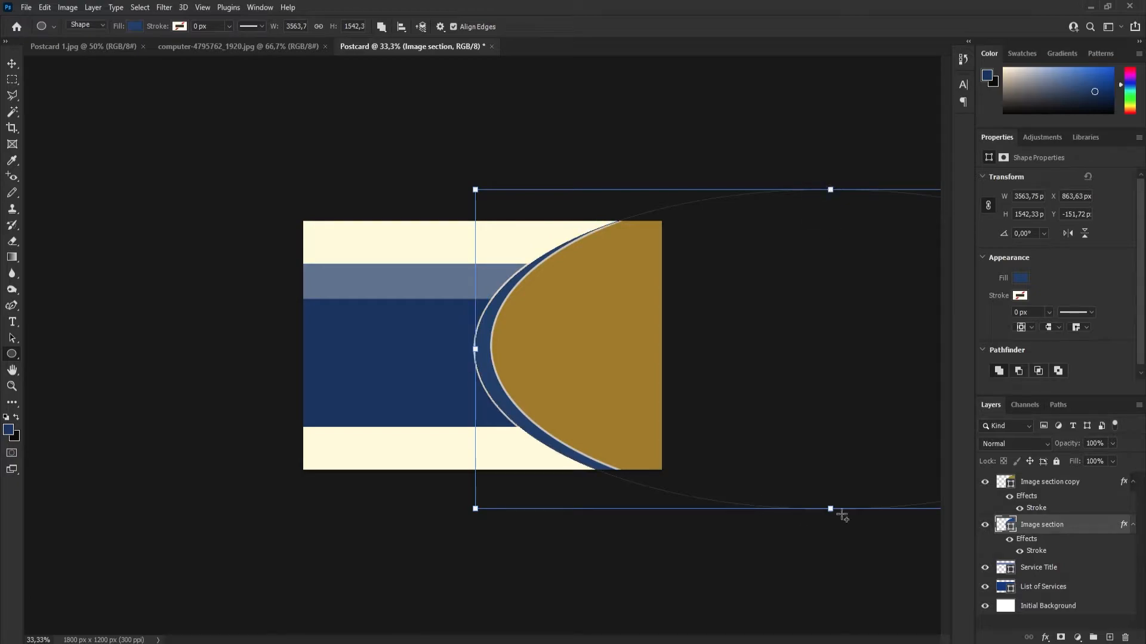
{"action": "left_click_drag", "start_coordinate": [830, 508], "coordinate": [829, 499]}
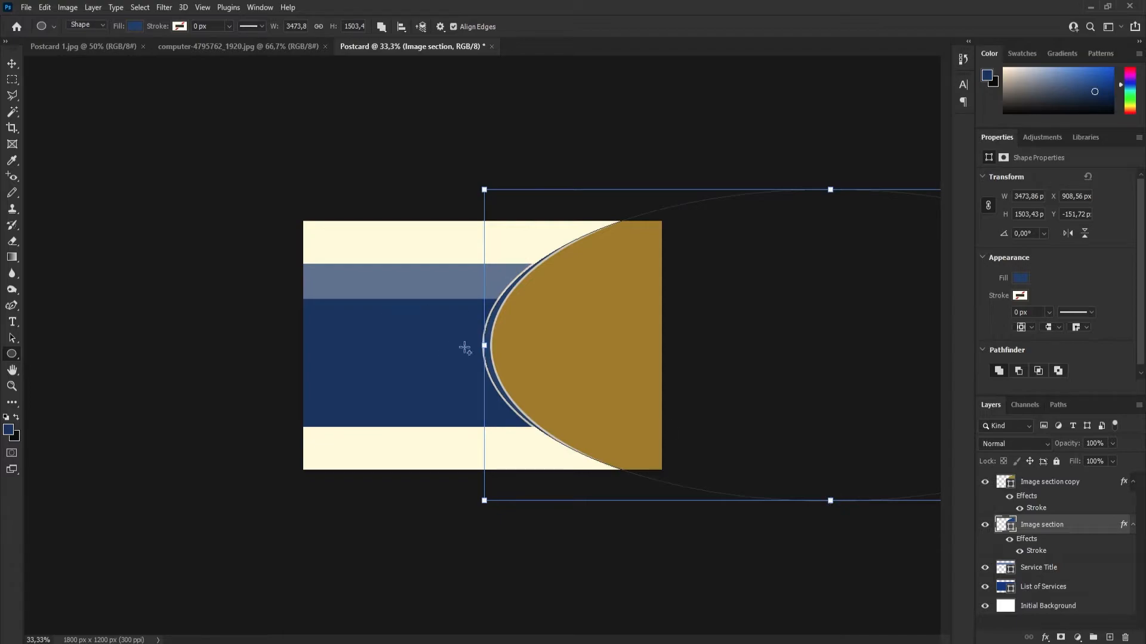
{"action": "left_click_drag", "start_coordinate": [484, 345], "coordinate": [453, 345]}
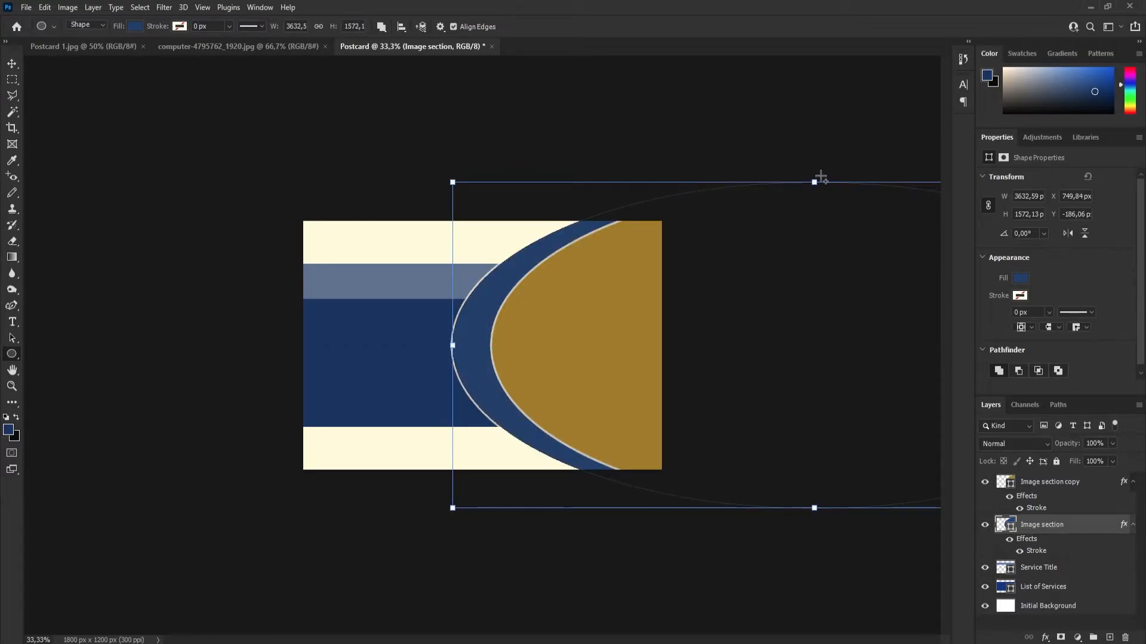
{"action": "left_click_drag", "start_coordinate": [813, 182], "coordinate": [812, 193]}
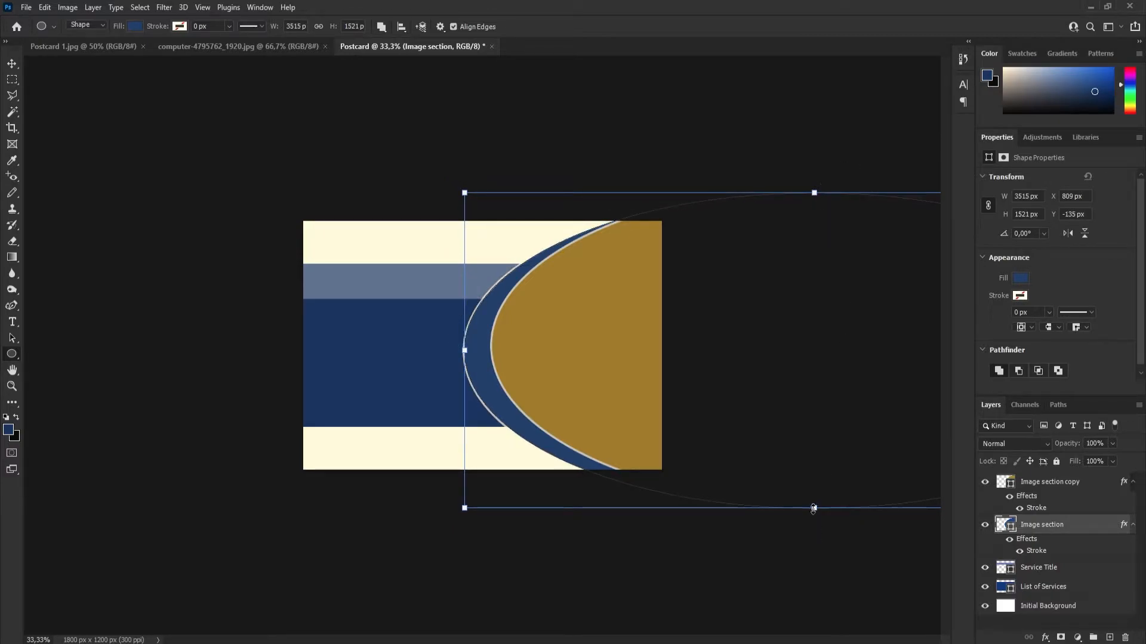
{"action": "left_click_drag", "start_coordinate": [815, 508], "coordinate": [814, 499]}
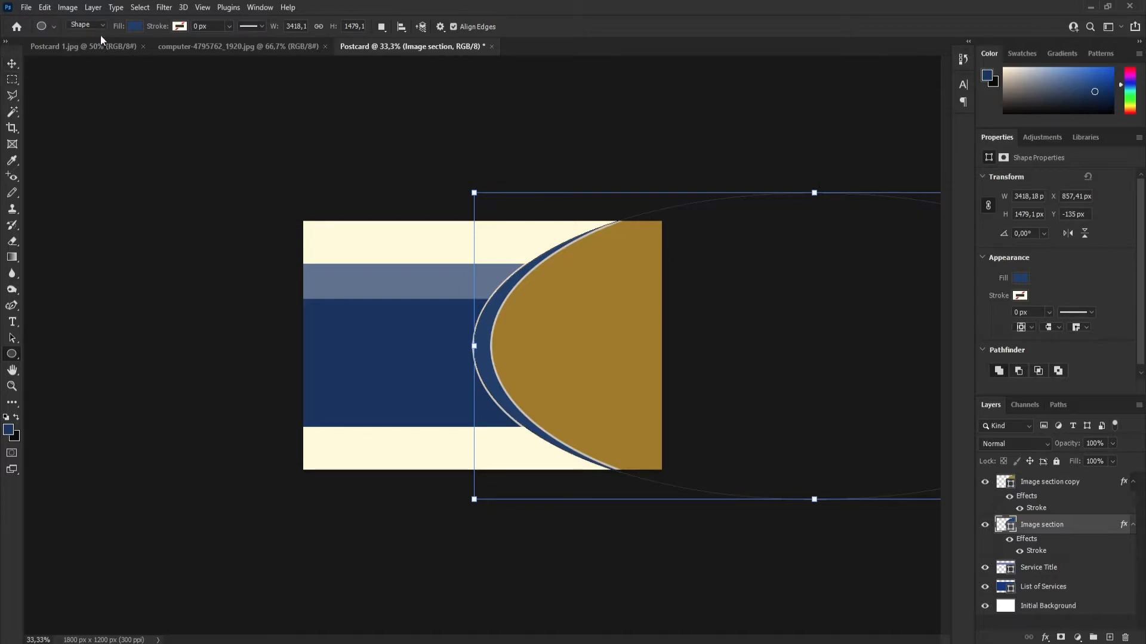
Compare the blue crescent with the one on the reference postcard and deselect the shape.
{"action": "left_click", "coordinate": [80, 45]}
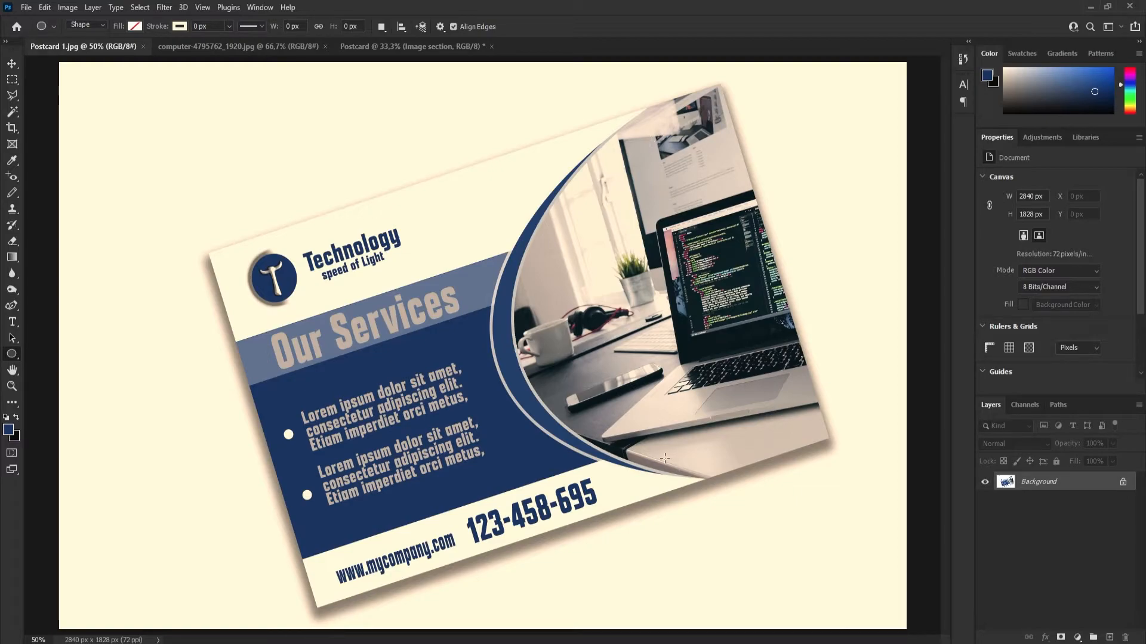
{"action": "left_click", "coordinate": [363, 48]}
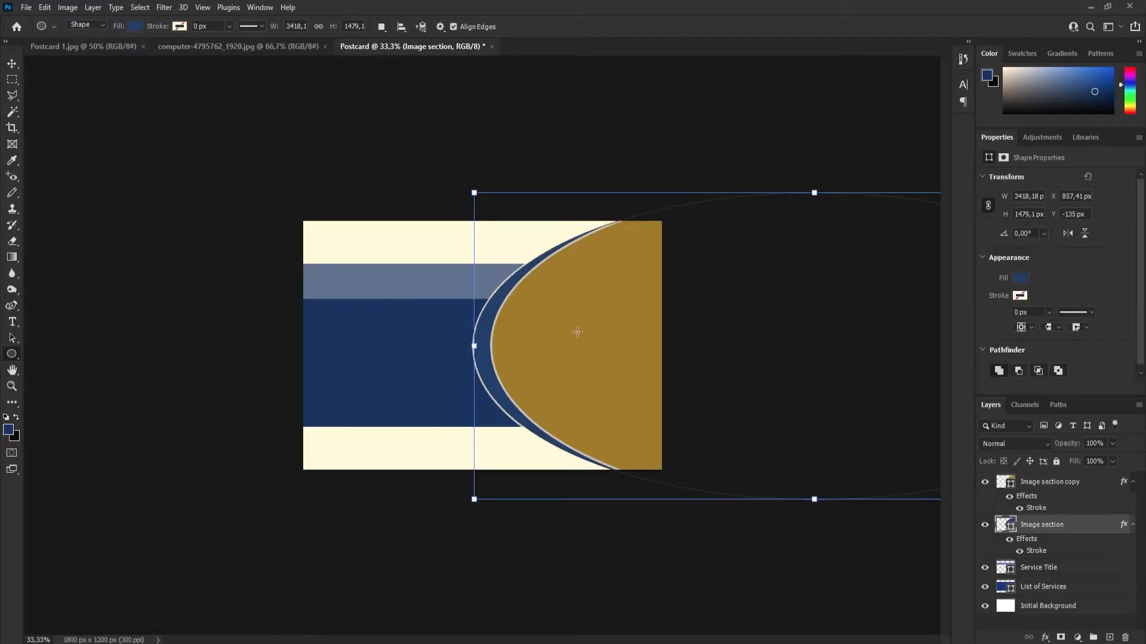
{"action": "left_click", "coordinate": [12, 64]}
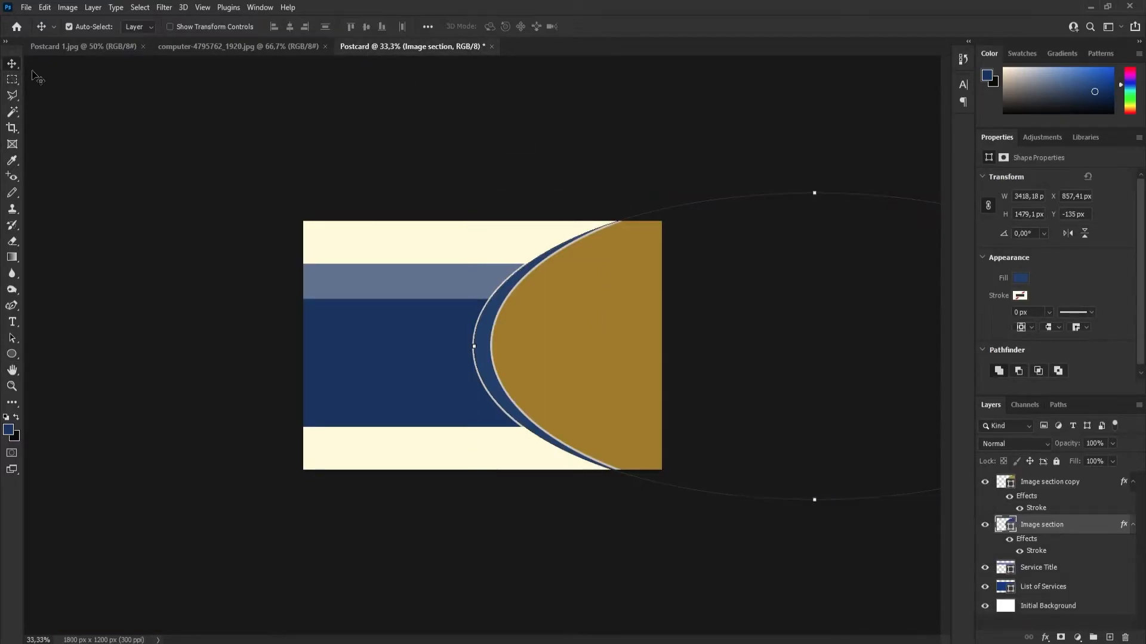
{"action": "left_click", "coordinate": [406, 296]}
{"action": "left_click", "coordinate": [776, 391]}
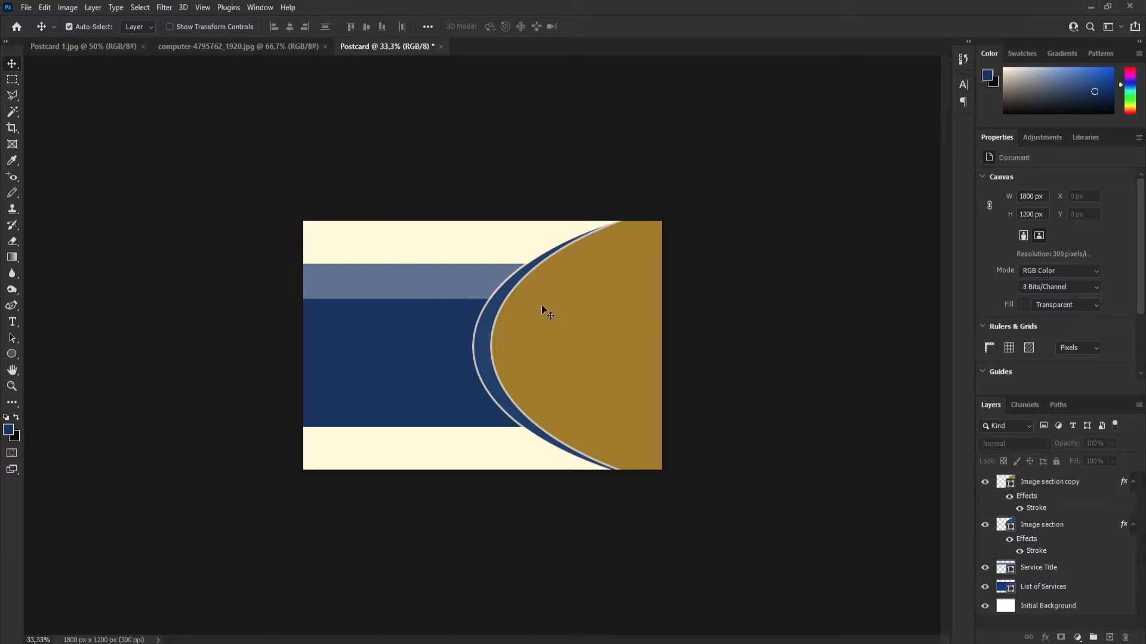
Examine the computer photo and how the reference postcard places it inside the curve, and return to the Postcard document.
{"action": "left_click", "coordinate": [225, 49]}
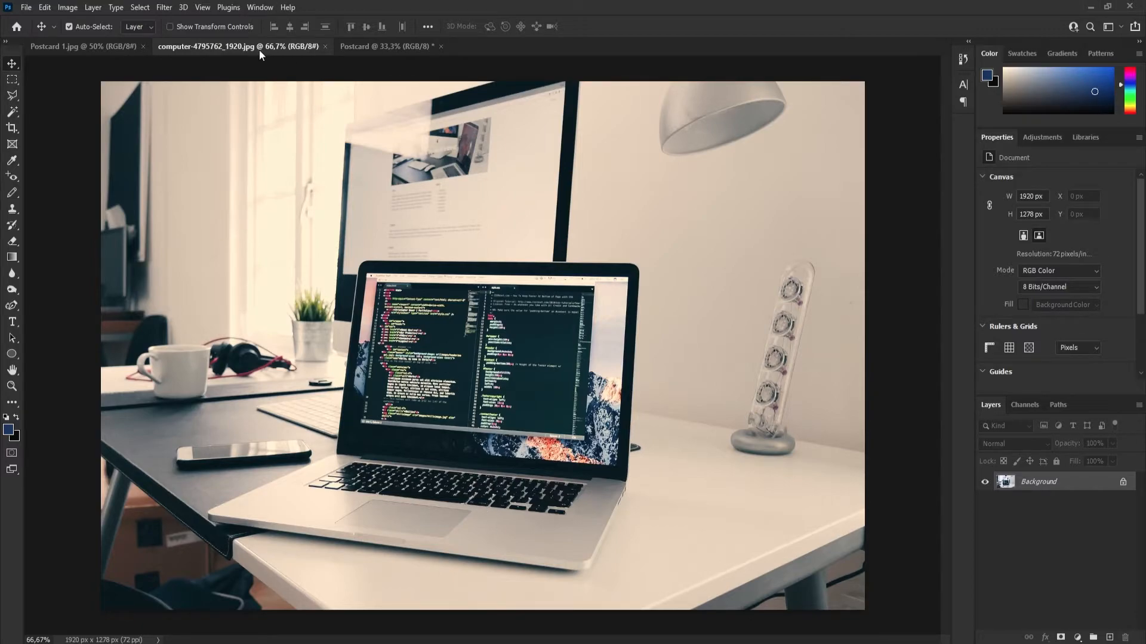
{"action": "left_click", "coordinate": [72, 47]}
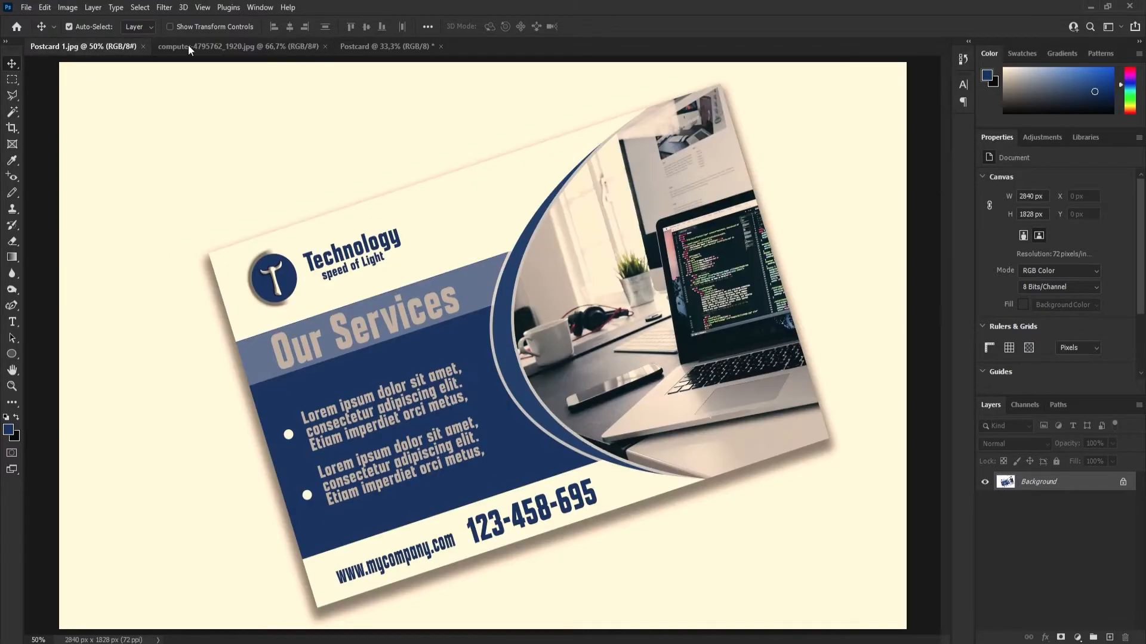
{"action": "left_click", "coordinate": [398, 46]}
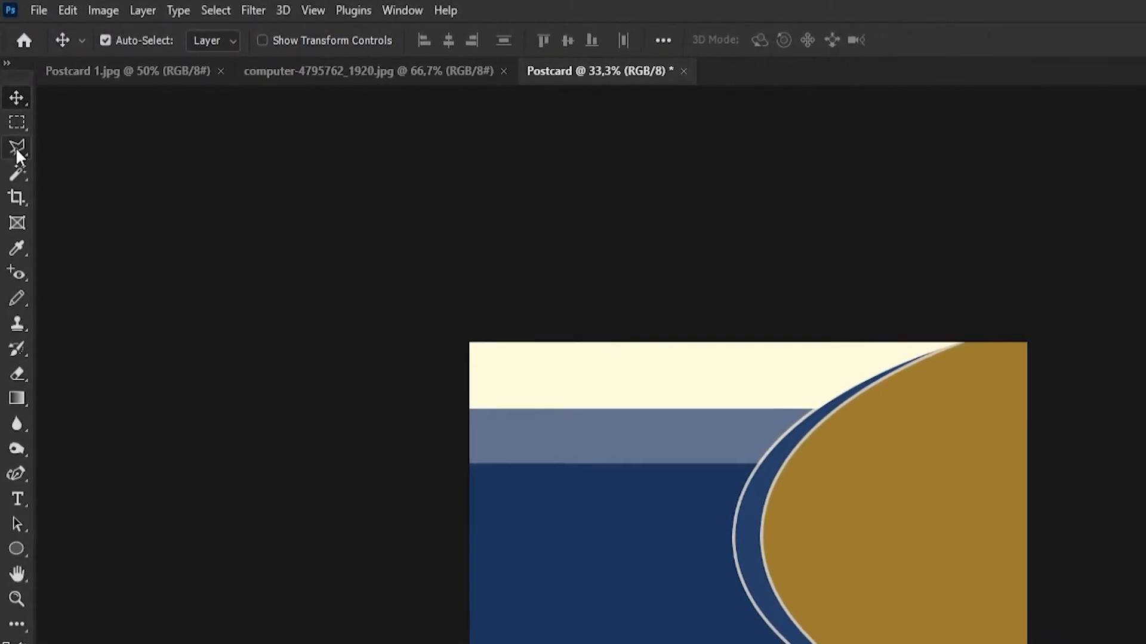
Activate the Magic Wand tool and rasterize the "Image section copy" shape layer.
{"action": "left_click", "coordinate": [16, 148]}
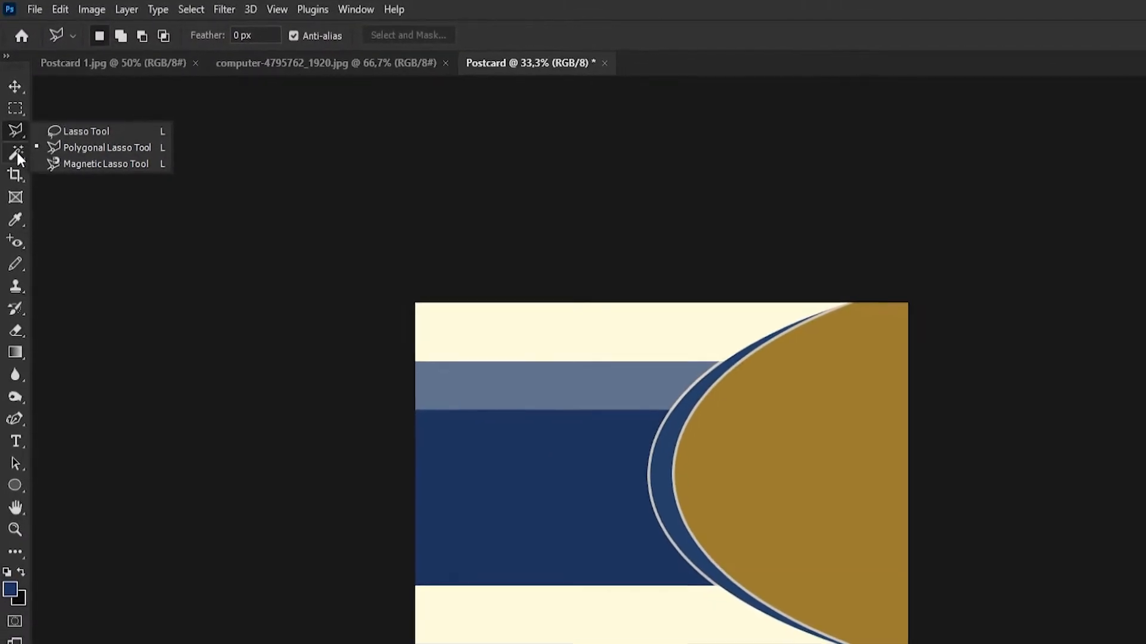
{"action": "left_click", "coordinate": [16, 152]}
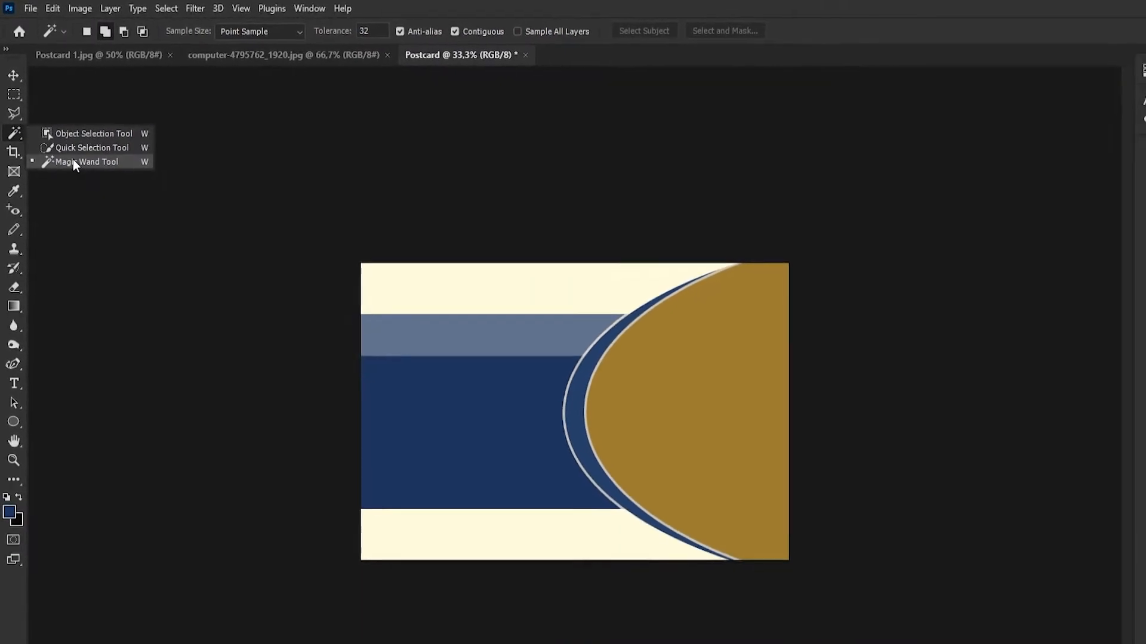
{"action": "left_click", "coordinate": [73, 161]}
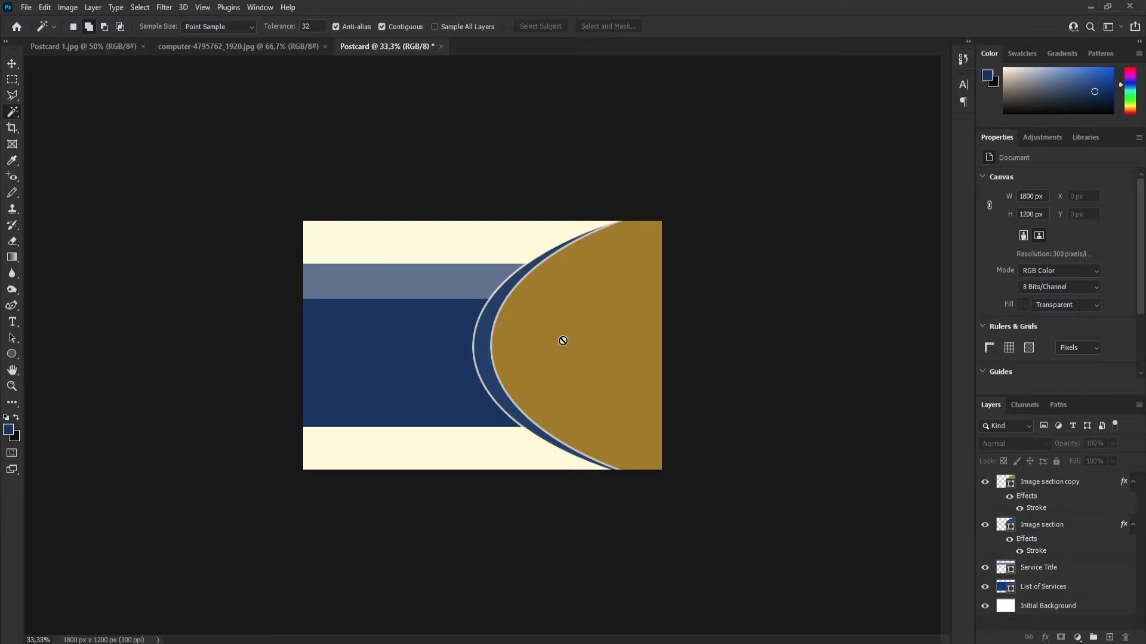
{"action": "left_click", "coordinate": [1052, 488]}
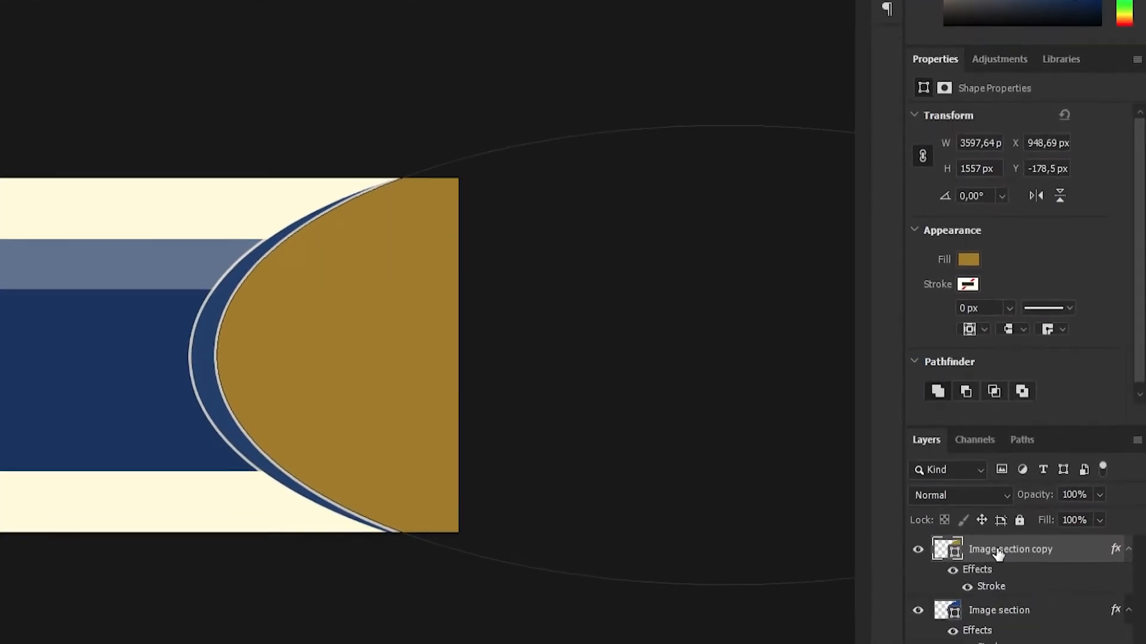
{"action": "right_click", "coordinate": [1053, 487]}
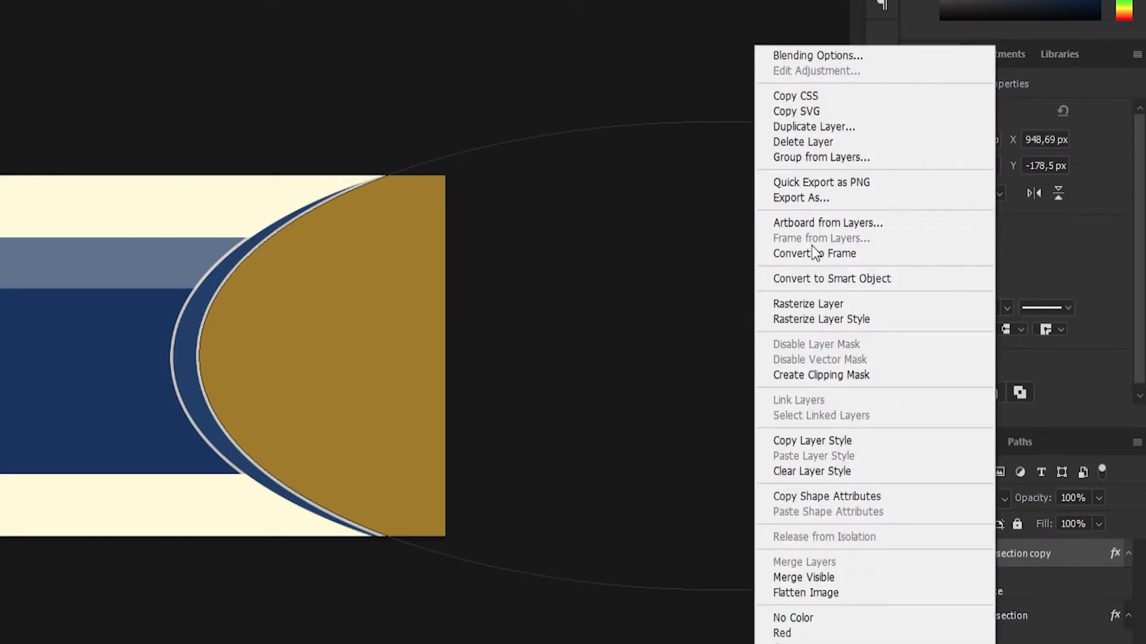
{"action": "left_click", "coordinate": [812, 309]}
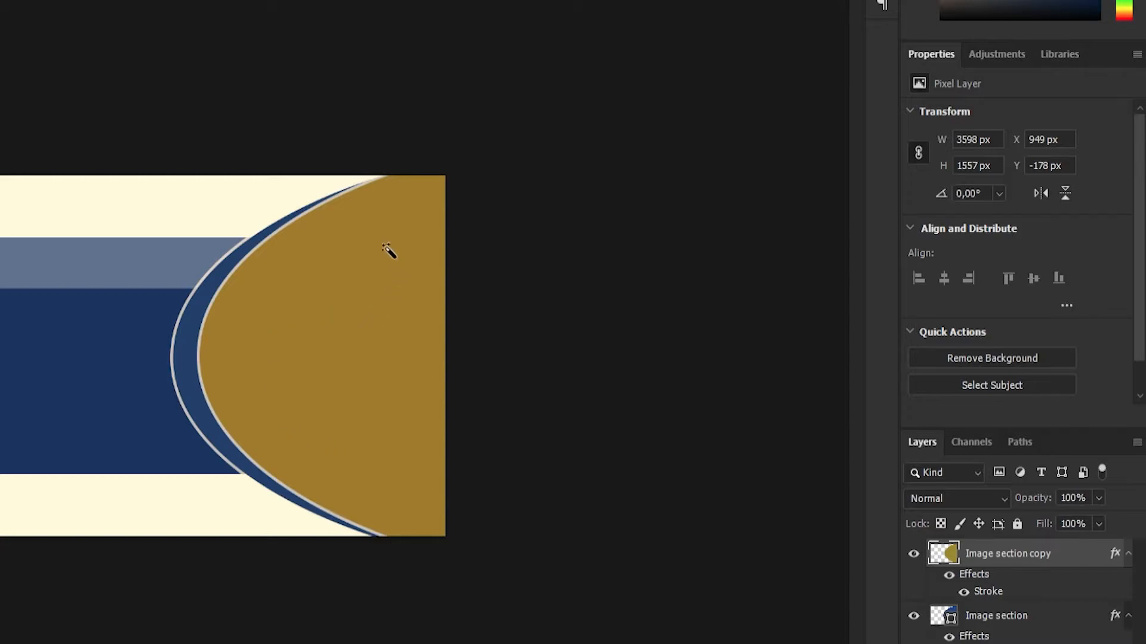
{"action": "left_click", "coordinate": [308, 338]}
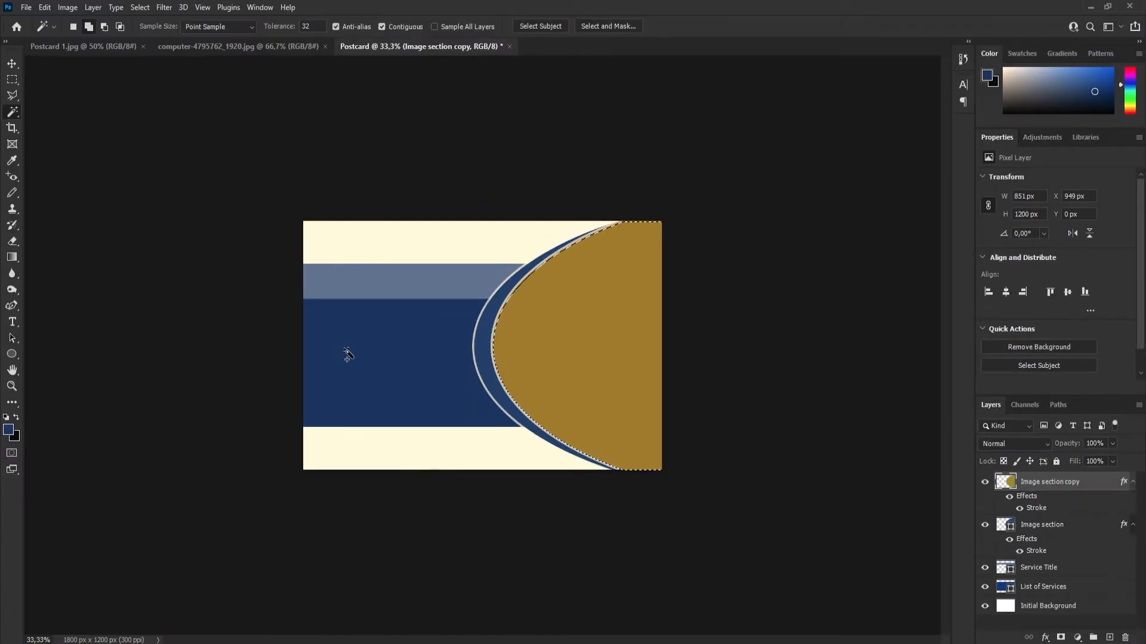
{"action": "key", "text": "ctrl+a"}
{"action": "left_click", "coordinate": [12, 79]}
{"action": "key", "text": "ctrl+d"}
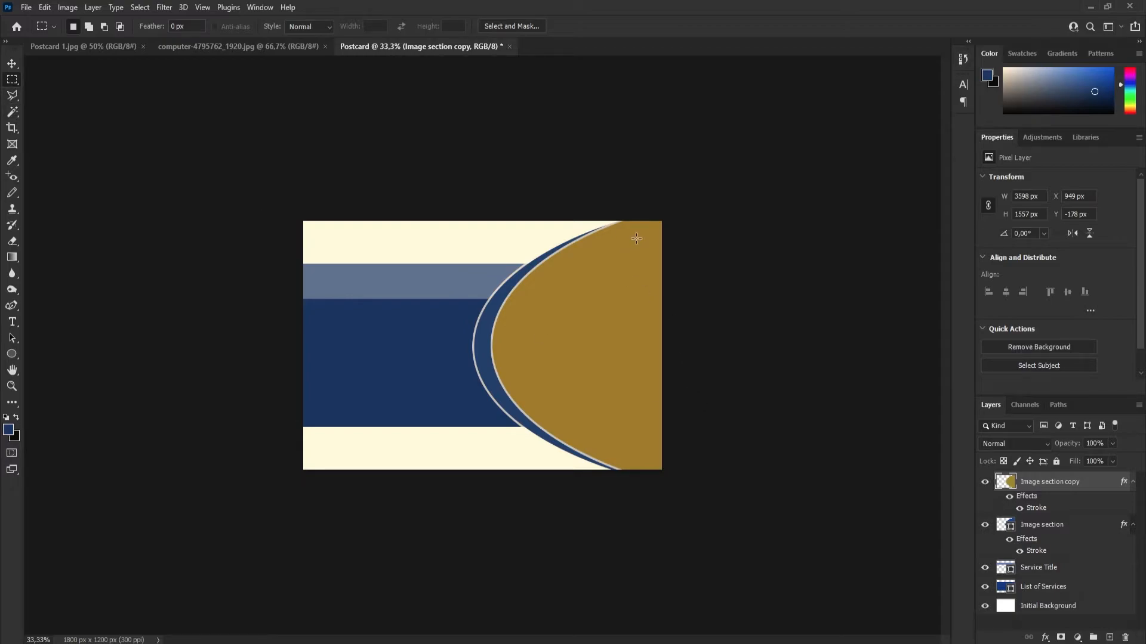
Select the yellow curved area of the "Image section copy" layer with the Magic Wand tool.
{"action": "right_click", "coordinate": [12, 111]}
{"action": "left_click", "coordinate": [78, 135]}
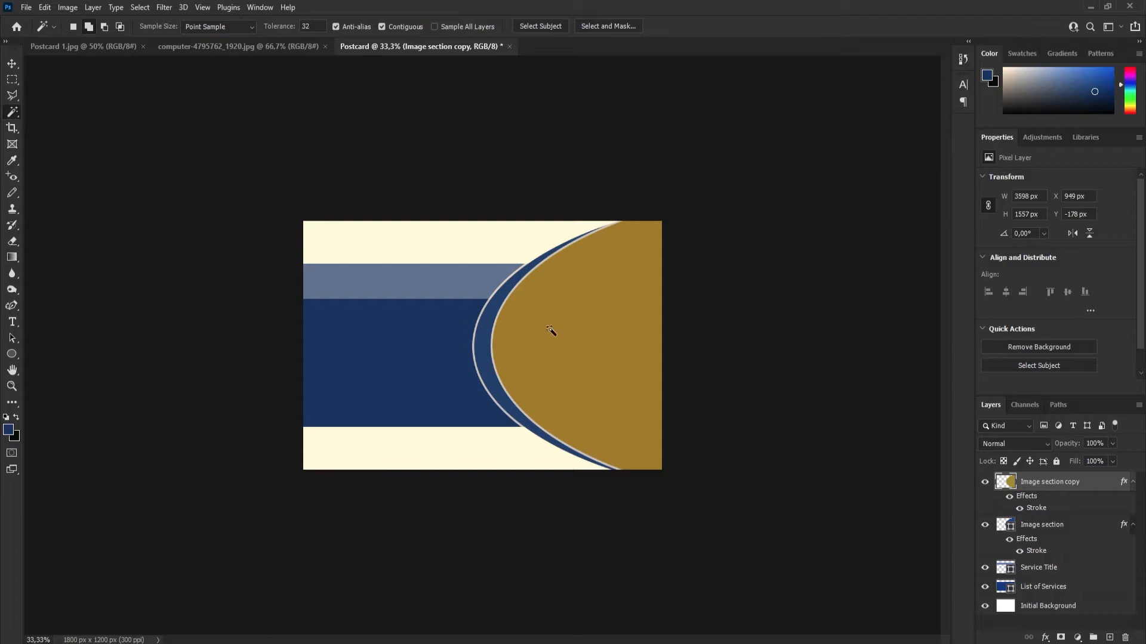
{"action": "left_click", "coordinate": [581, 339]}
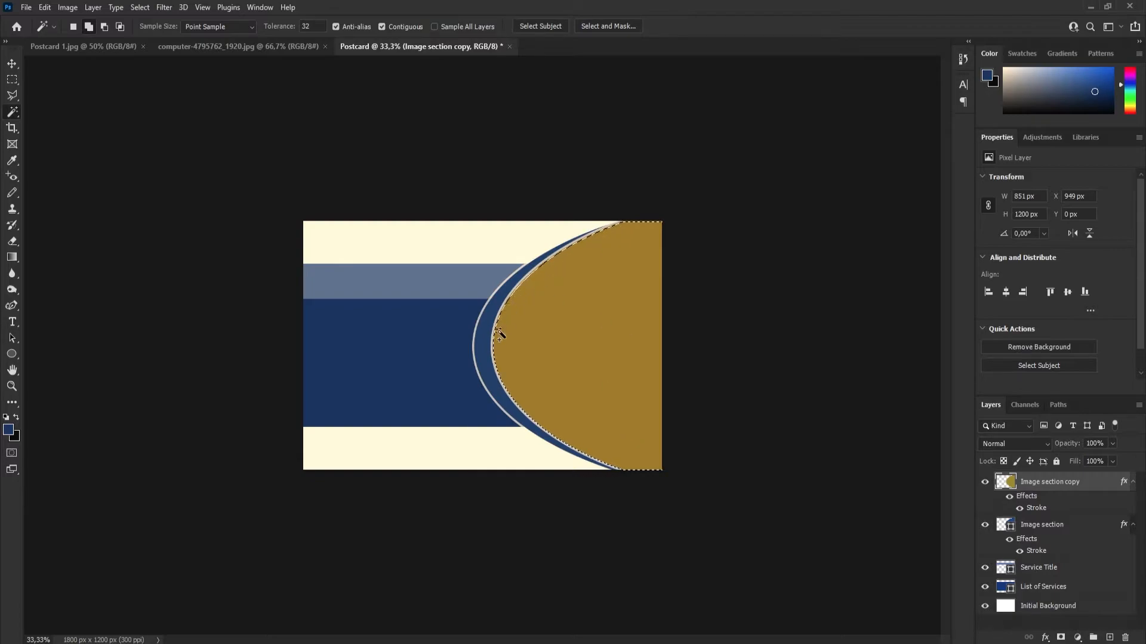
Save the current selection as a new channel named "yellow seection" in the Postcard document.
{"action": "left_click", "coordinate": [140, 8]}
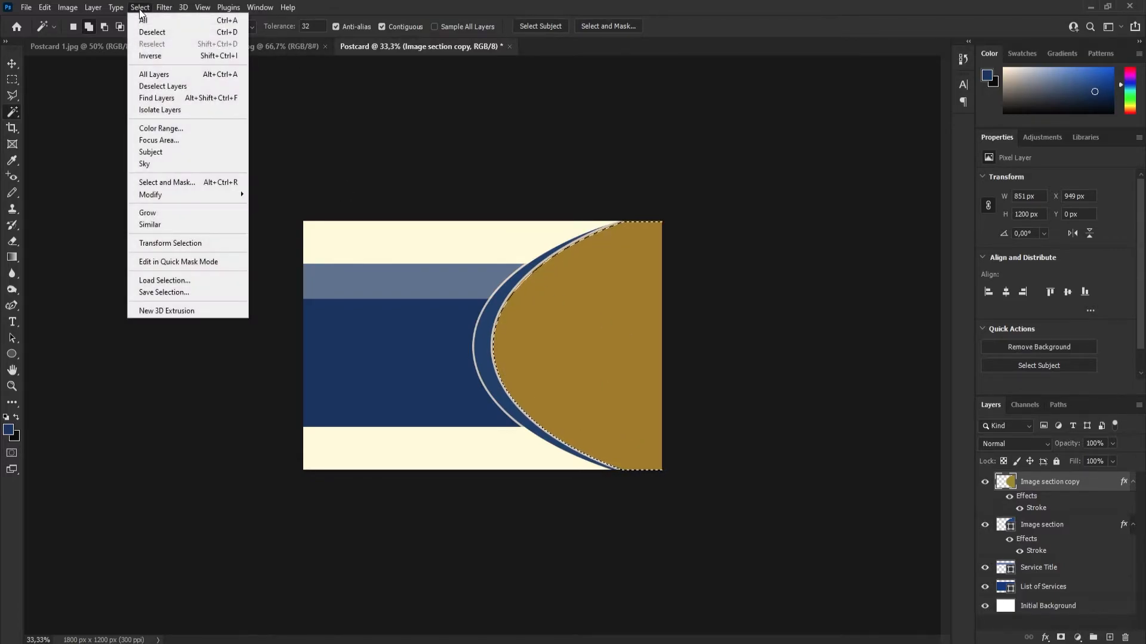
{"action": "left_click", "coordinate": [163, 292]}
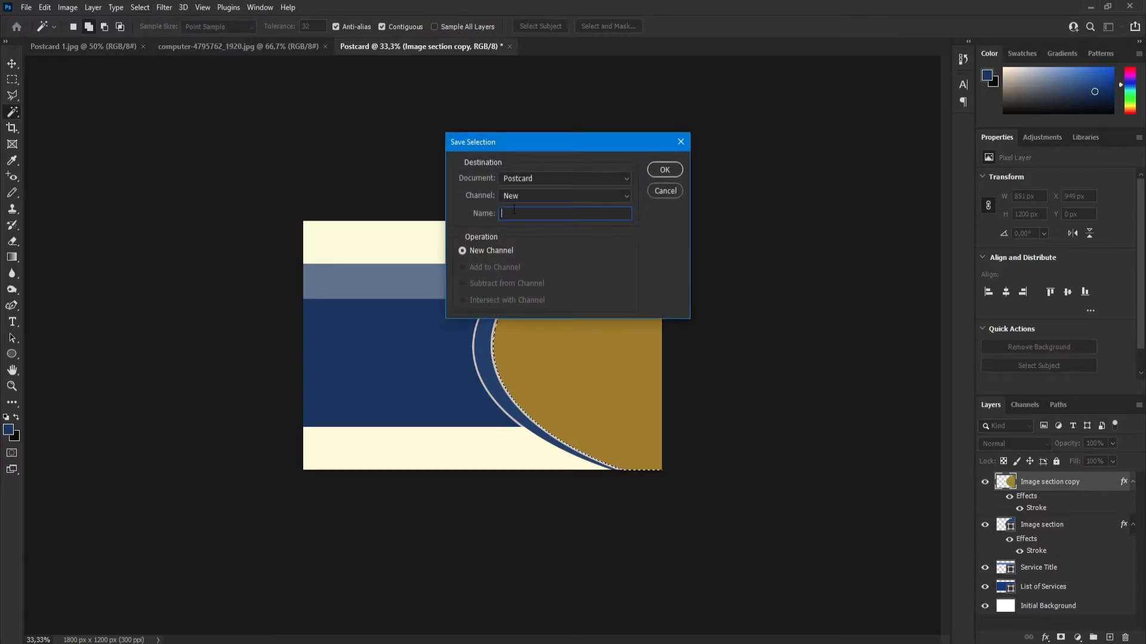
{"action": "type", "text": "yellow seection"}
{"action": "key", "text": "Return"}
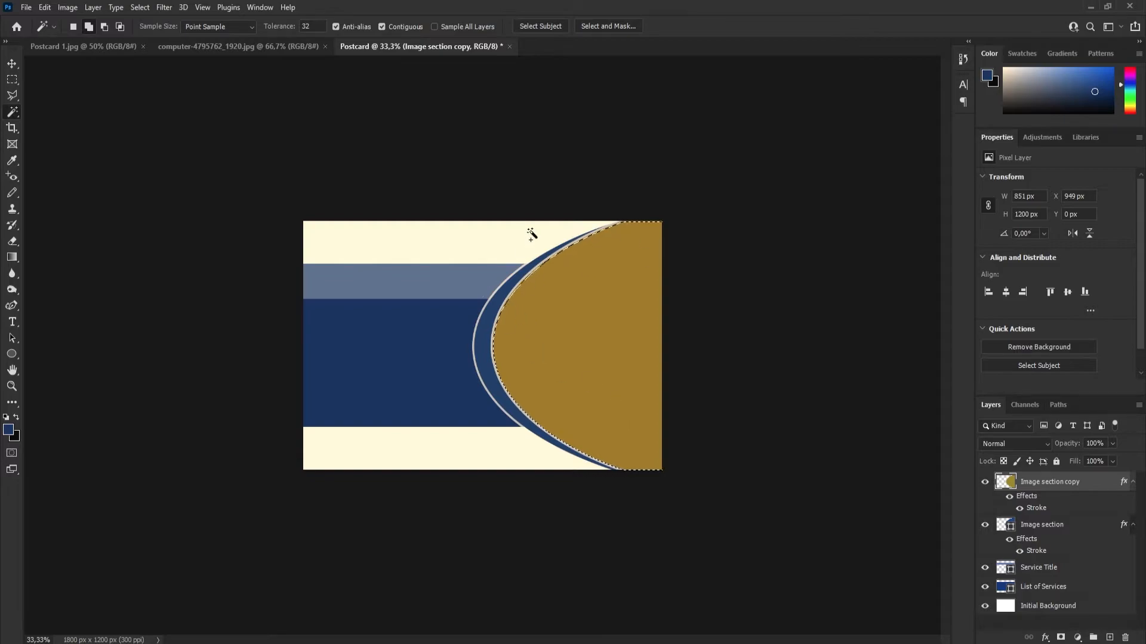
Deselect the yellow curved area.
{"action": "left_click", "coordinate": [139, 8]}
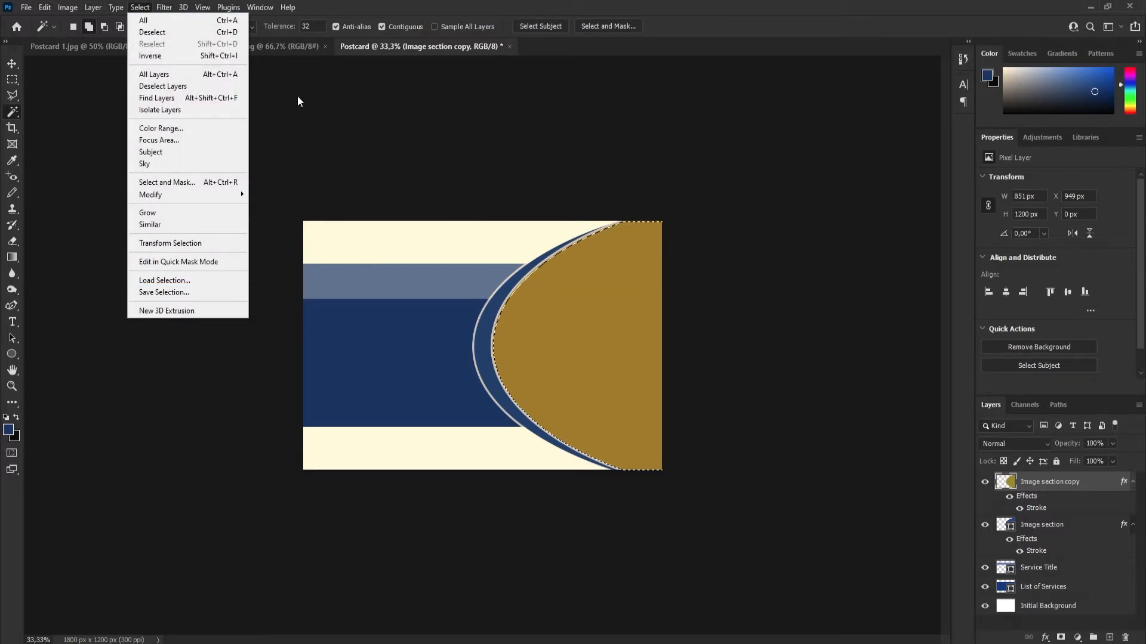
{"action": "key", "text": "Escape"}
{"action": "key", "text": "m"}
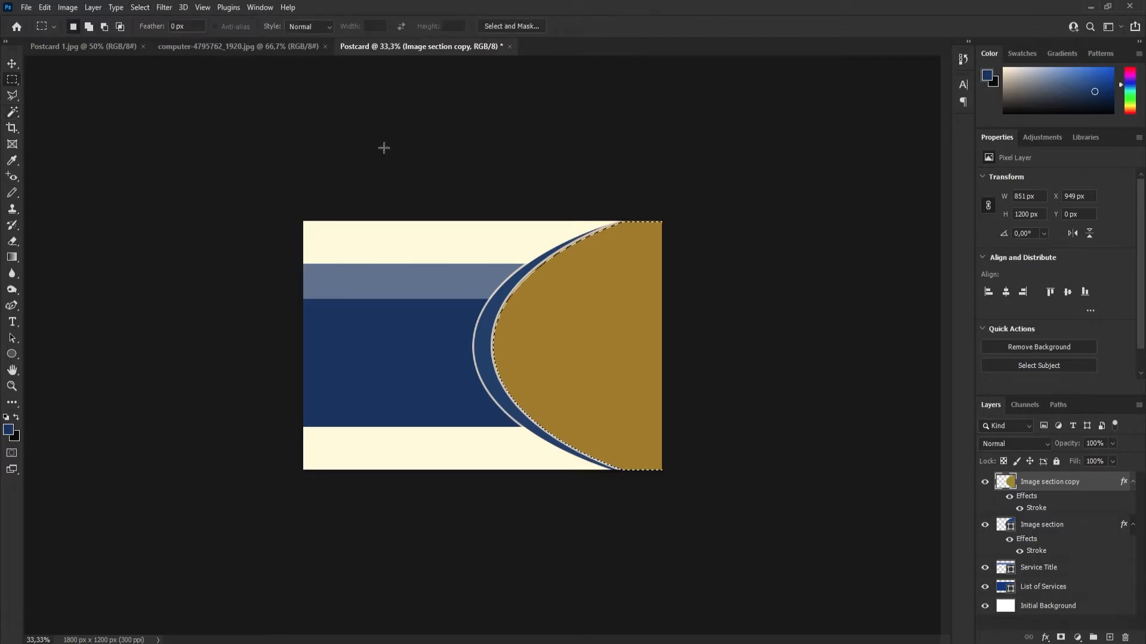
{"action": "key", "text": "ctrl+d"}
Copy the computer photo into the Postcard document with the Move tool and place it over the curved section at about X 897, Y -78 px.
{"action": "left_click", "coordinate": [187, 44]}
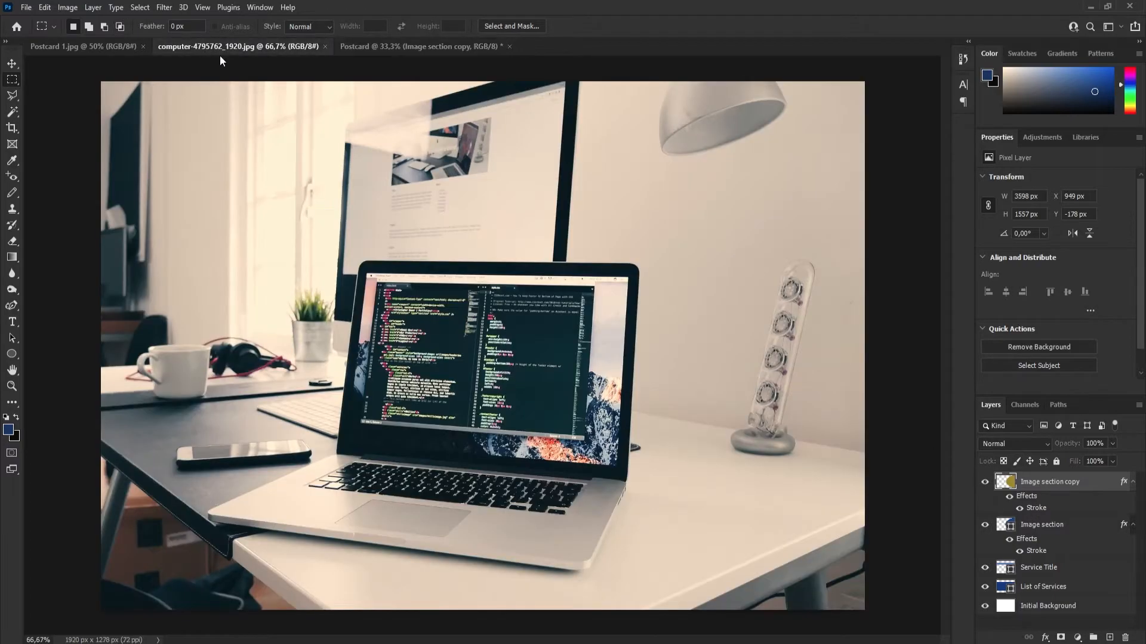
{"action": "left_click", "coordinate": [12, 65]}
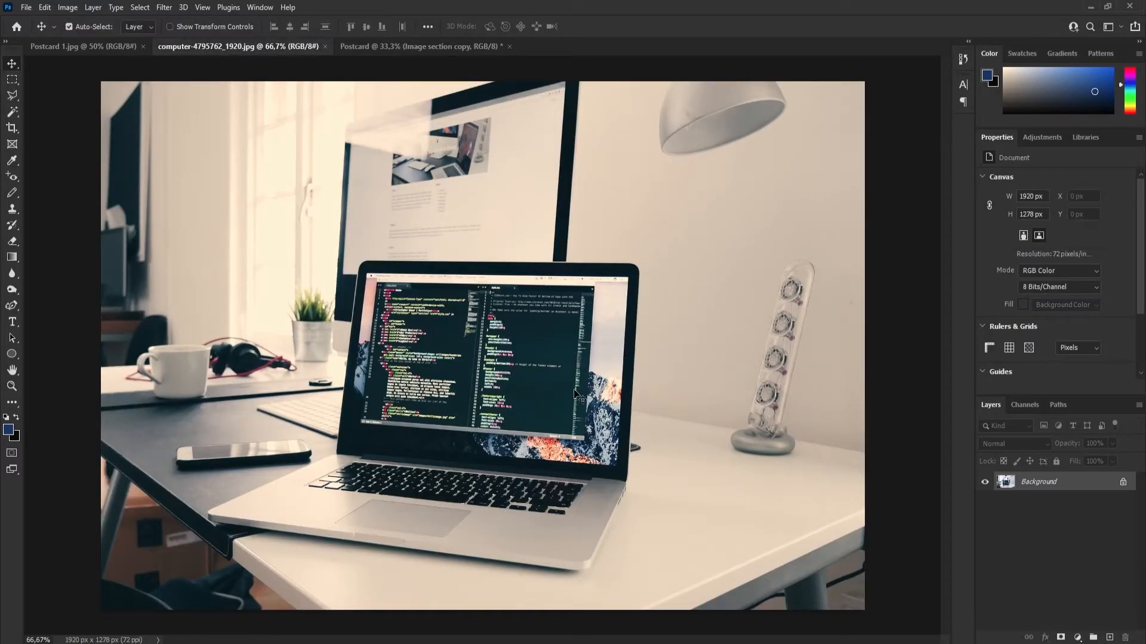
{"action": "left_click_drag", "start_coordinate": [576, 395], "coordinate": [375, 48]}
{"action": "left_click_drag", "start_coordinate": [559, 245], "coordinate": [563, 257]}
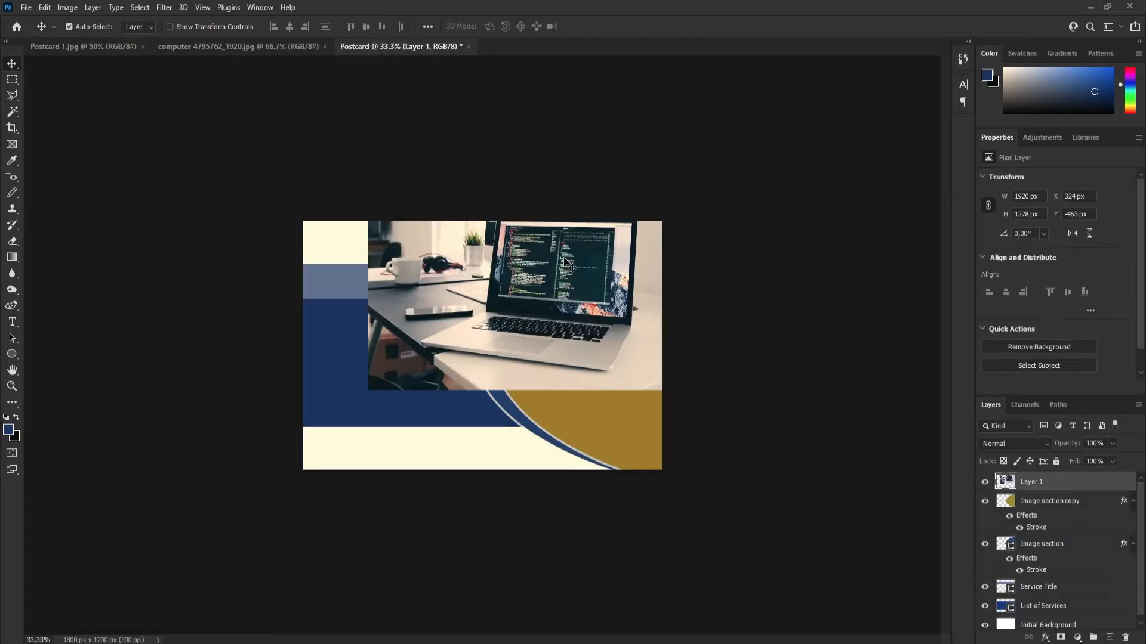
{"action": "left_click_drag", "start_coordinate": [408, 272], "coordinate": [527, 353]}
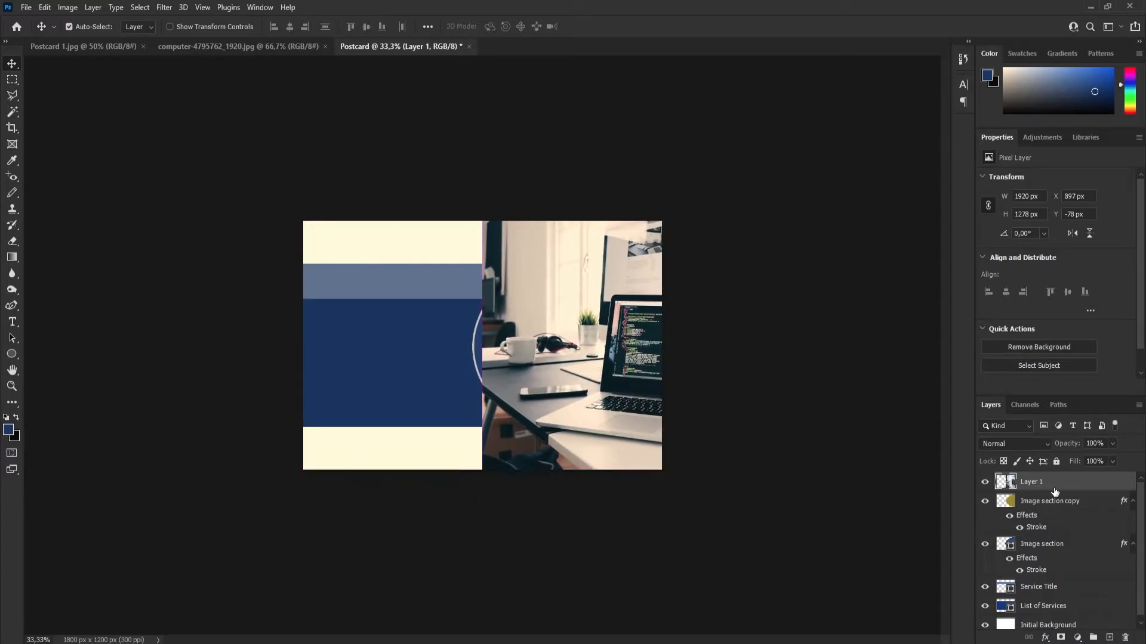
Lower the photo layer's opacity to about 59% and move the photo to about X 949, Y -78 px.
{"action": "left_click", "coordinate": [1113, 444]}
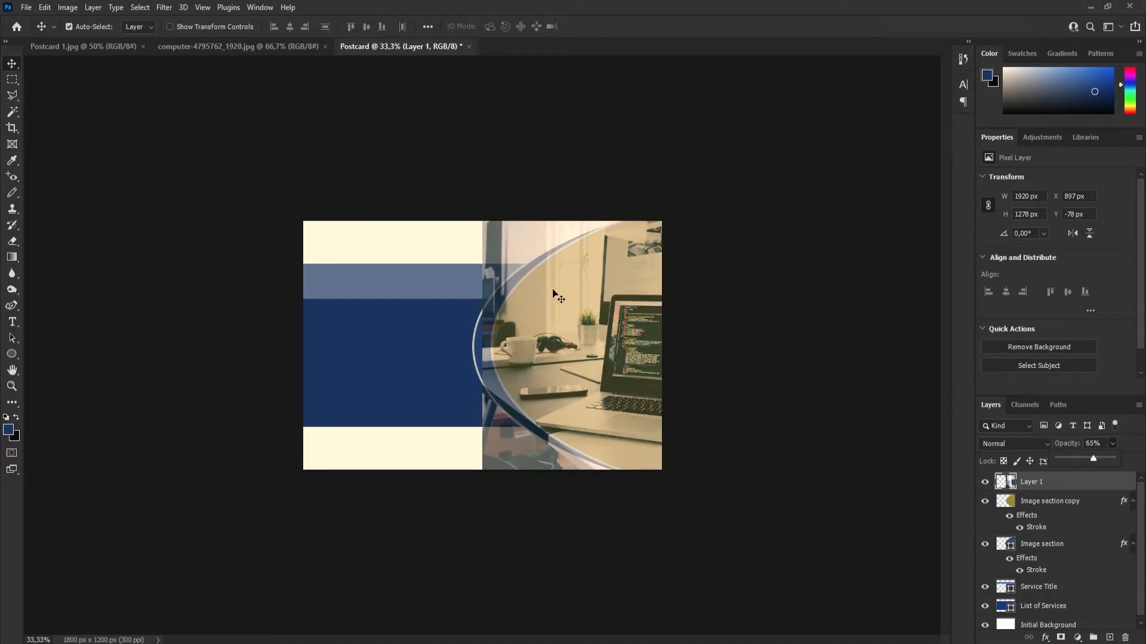
{"action": "left_click_drag", "start_coordinate": [1091, 460], "coordinate": [1090, 458]}
{"action": "left_click_drag", "start_coordinate": [609, 384], "coordinate": [624, 387]}
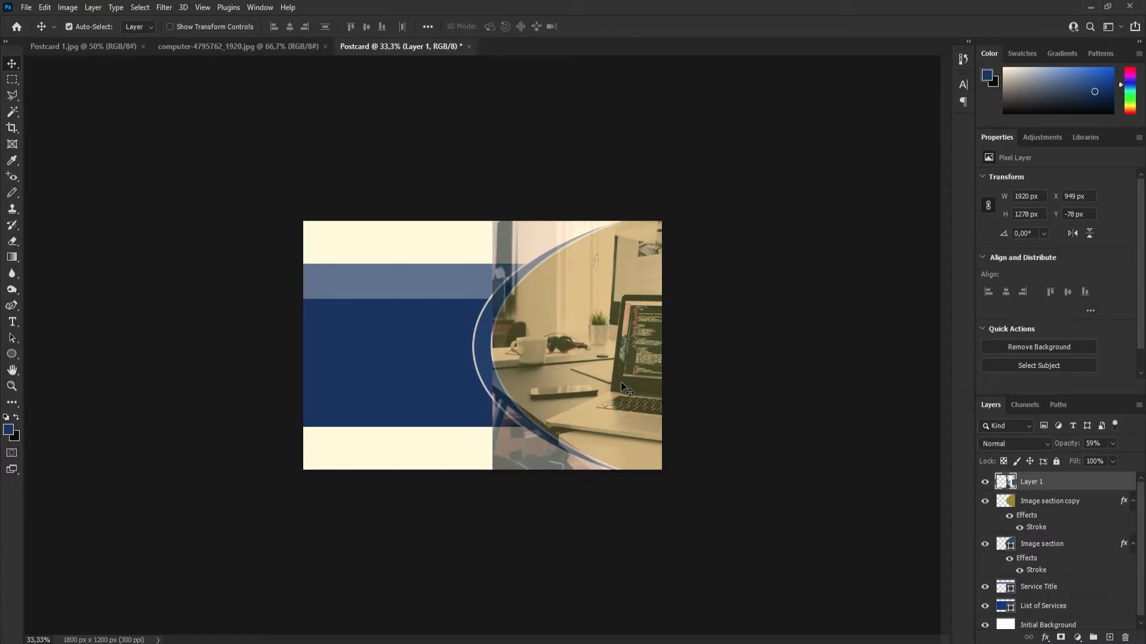
{"action": "left_click_drag", "start_coordinate": [621, 385], "coordinate": [620, 384]}
Scale the photo to about 115.5%, positioned at X 857, Y -276 px, and restore its layer opacity to 100%.
{"action": "key", "text": "ctrl+t"}
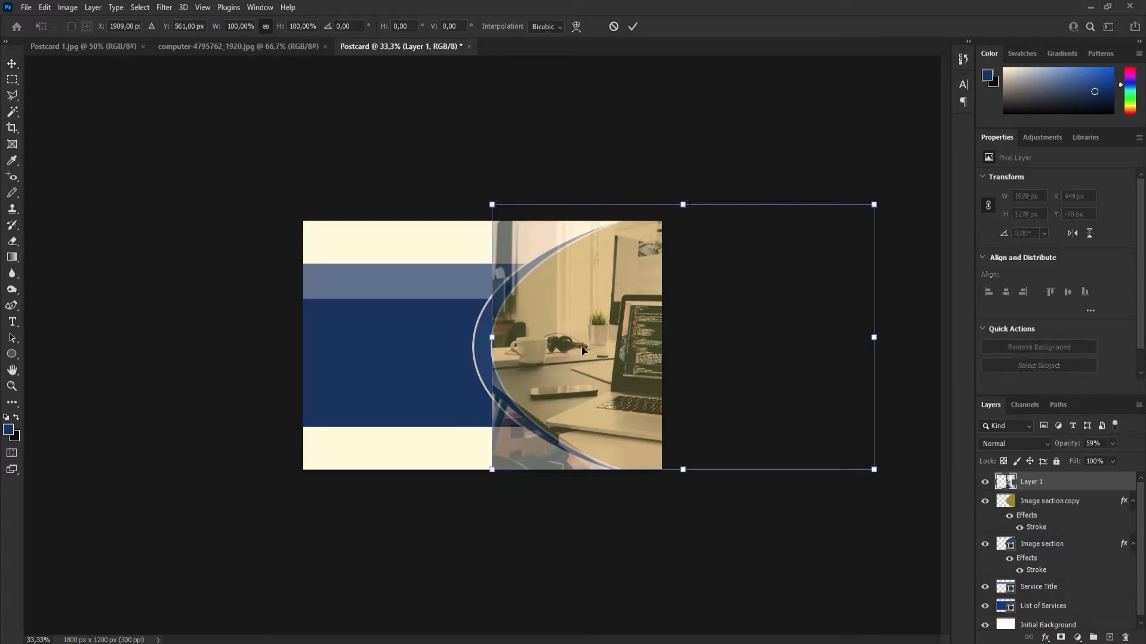
{"action": "left_click_drag", "start_coordinate": [491, 204], "coordinate": [420, 177]}
{"action": "mouse_move", "coordinate": [625, 345]}
{"action": "left_mouse_down"}
{"action": "mouse_move", "coordinate": [661, 340]}
{"action": "mouse_move", "coordinate": [641, 358]}
{"action": "left_mouse_up"}
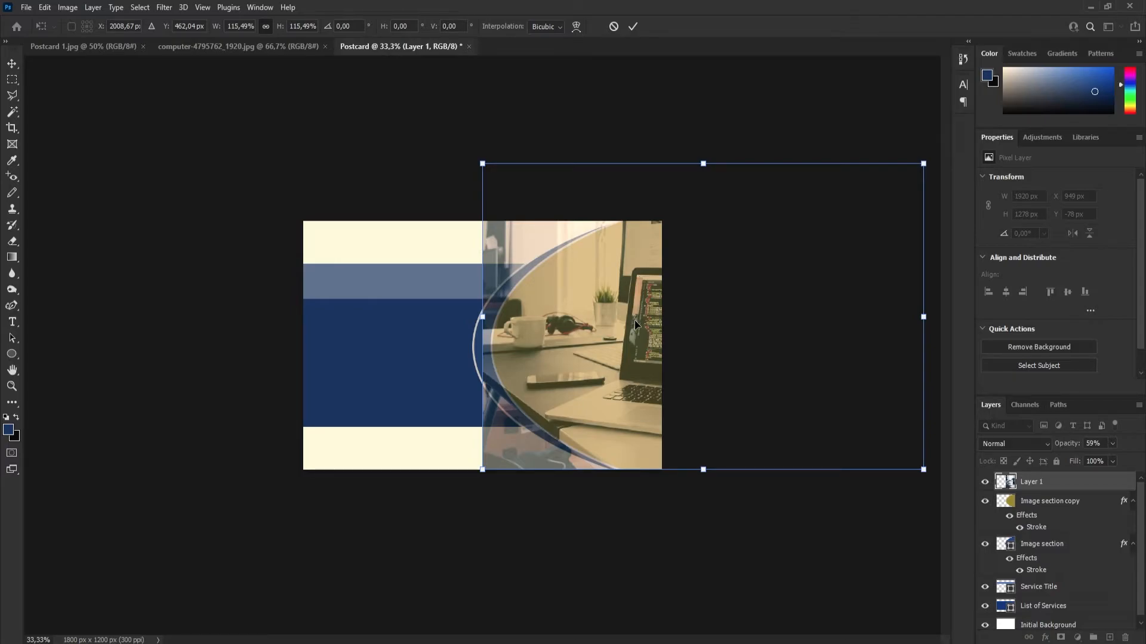
{"action": "left_click_drag", "start_coordinate": [635, 319], "coordinate": [624, 318]}
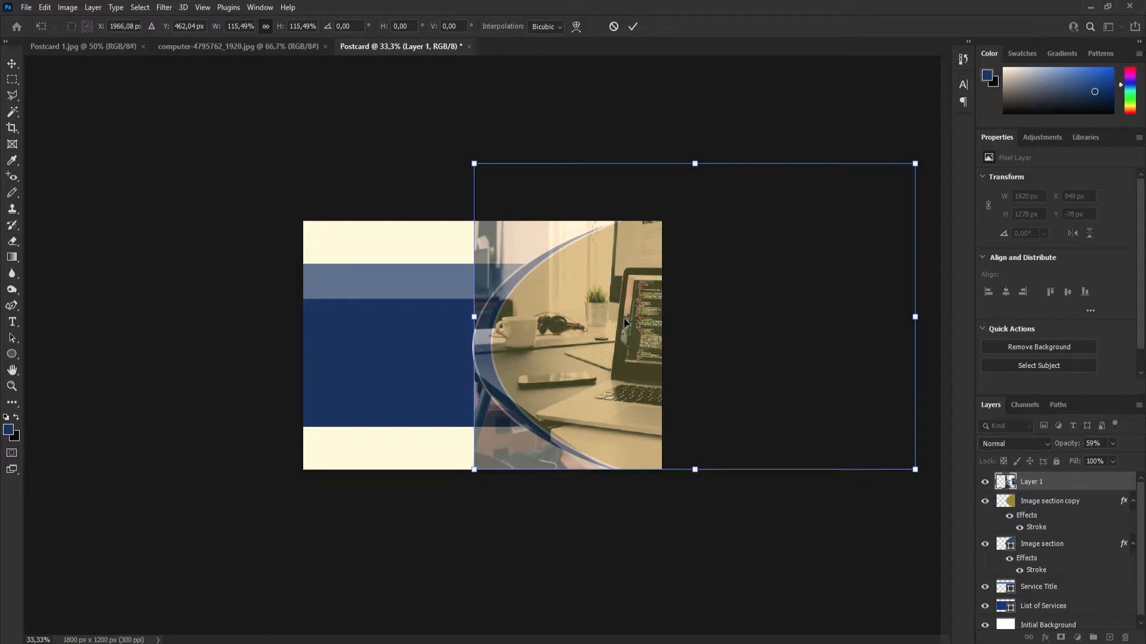
{"action": "left_click", "coordinate": [635, 26]}
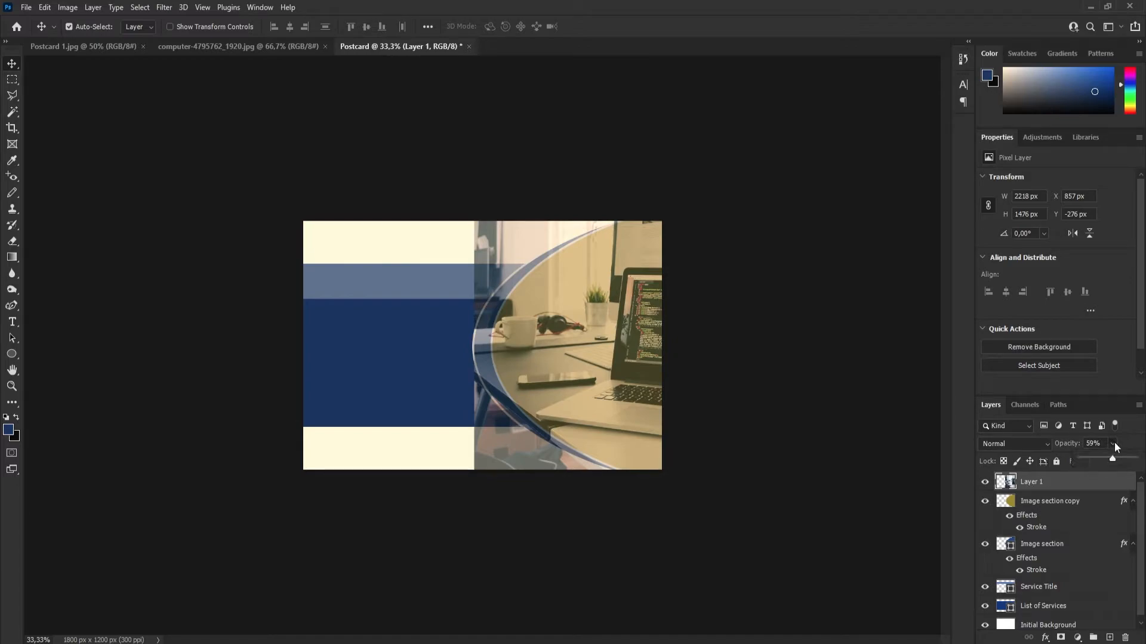
{"action": "left_click_drag", "start_coordinate": [1112, 457], "coordinate": [1135, 459]}
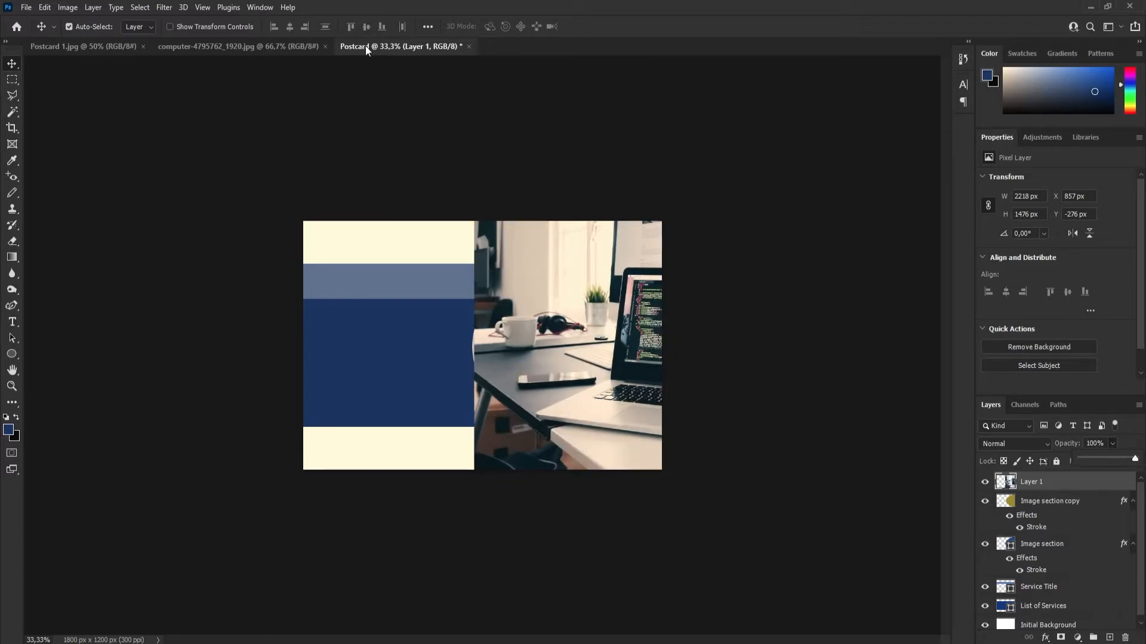
Load the saved "yellow seection" selection and apply it as a layer mask to the computer photo layer.
{"action": "left_click", "coordinate": [142, 8]}
{"action": "left_click", "coordinate": [179, 283]}
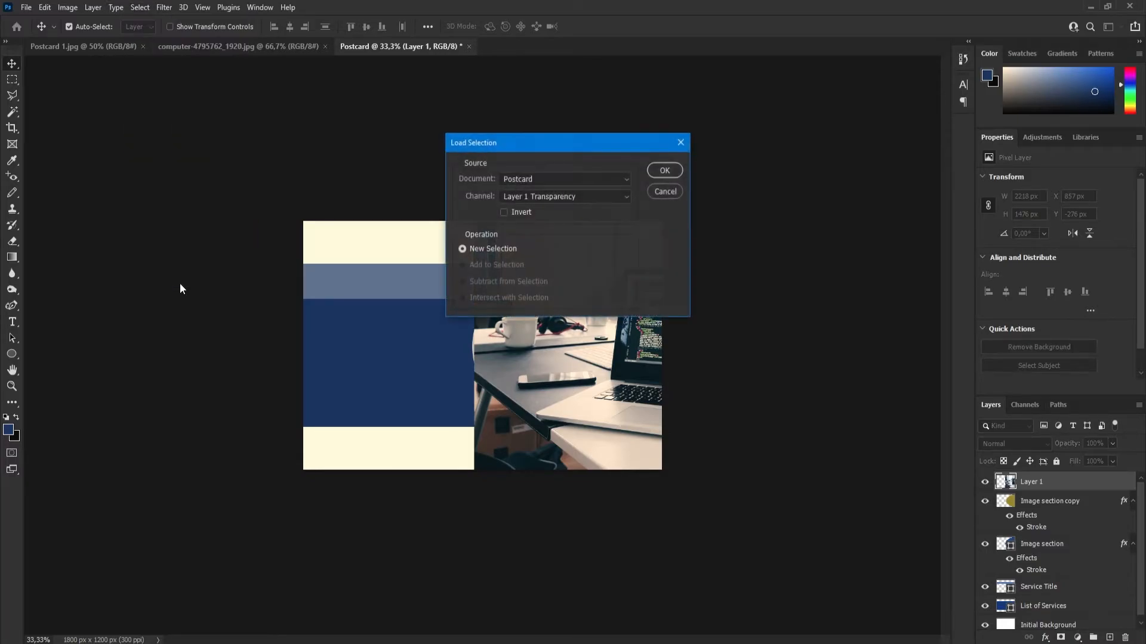
{"action": "left_click", "coordinate": [540, 196]}
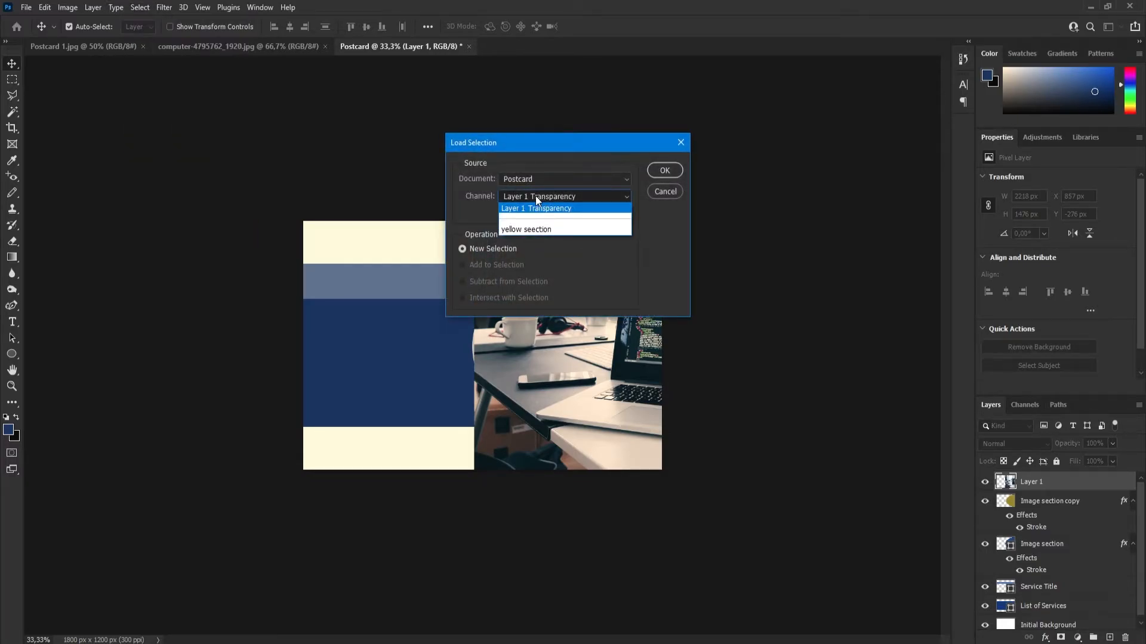
{"action": "left_click", "coordinate": [531, 230]}
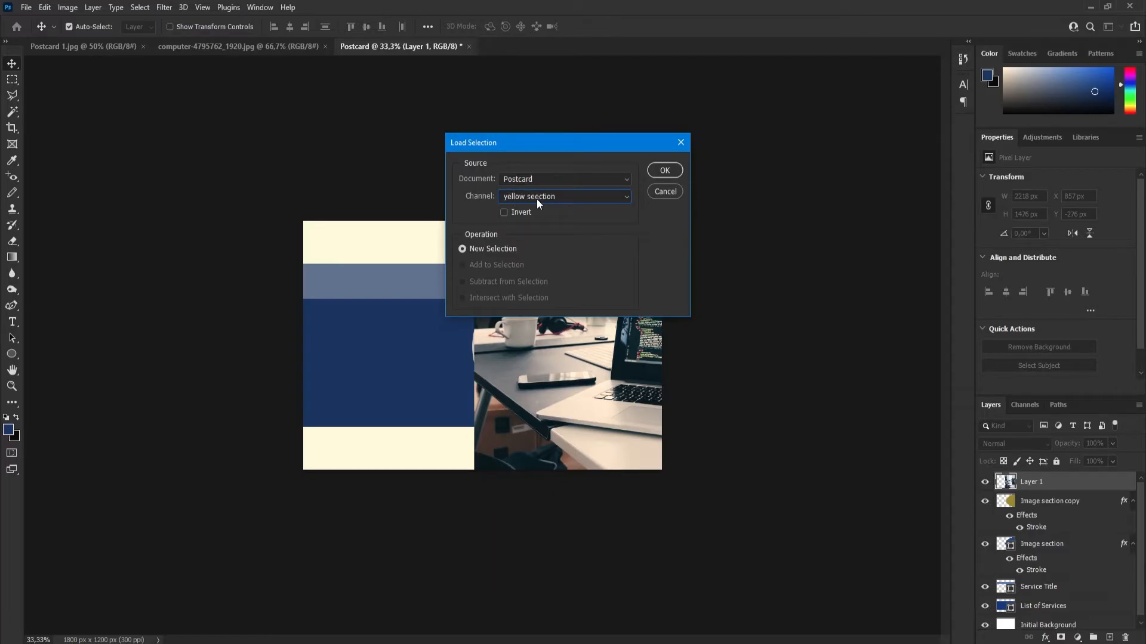
{"action": "left_click", "coordinate": [664, 171]}
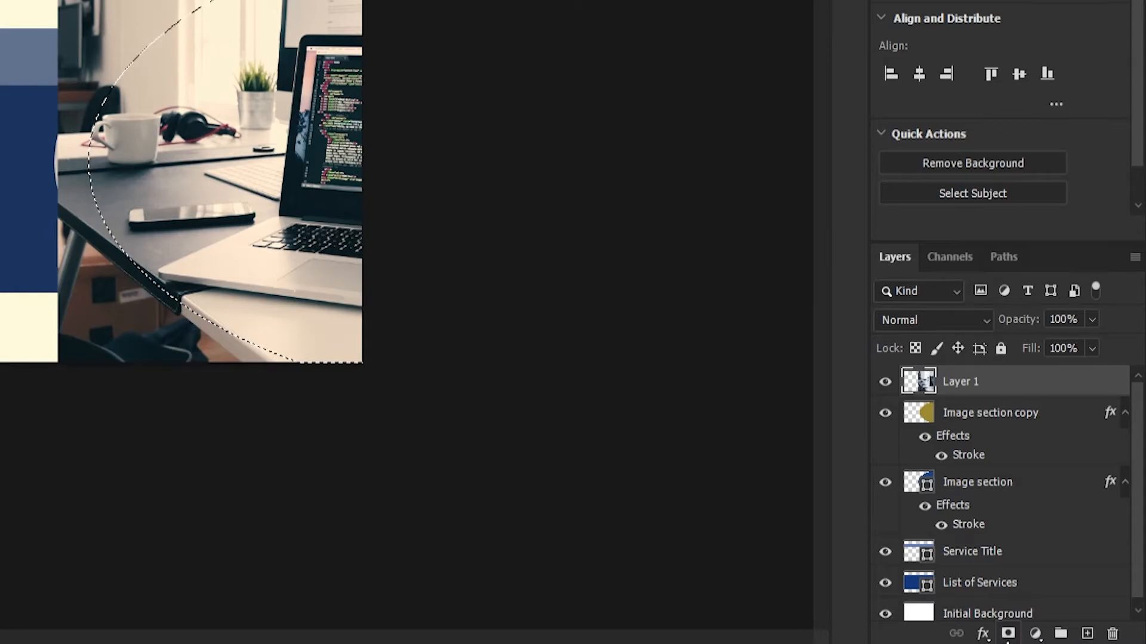
{"action": "left_click", "coordinate": [1007, 635]}
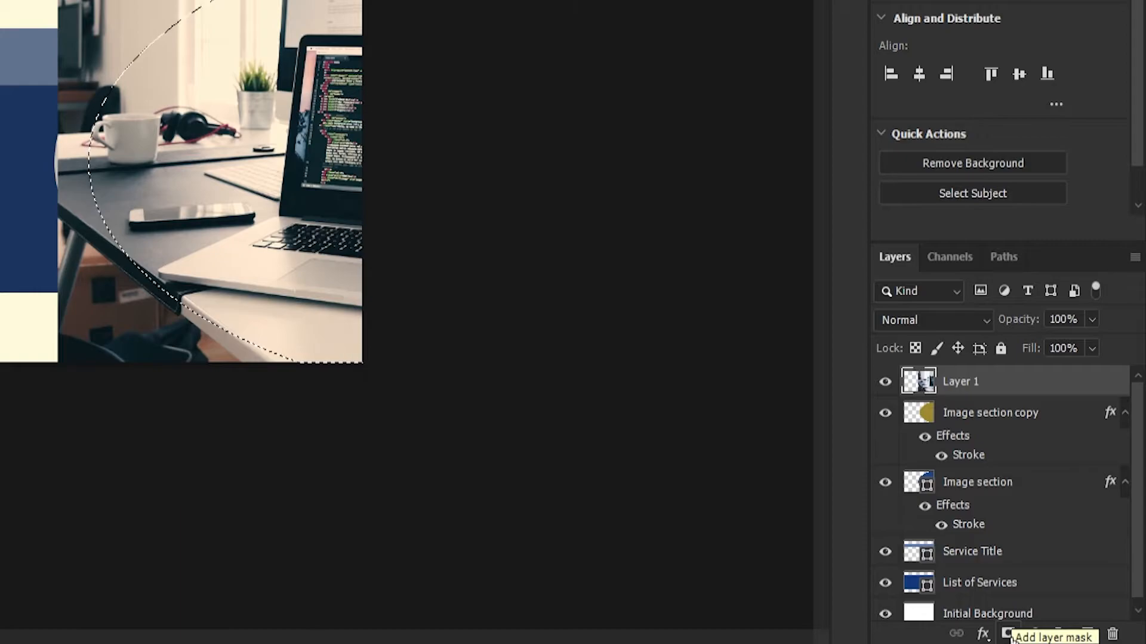
{"action": "left_click", "coordinate": [1008, 634]}
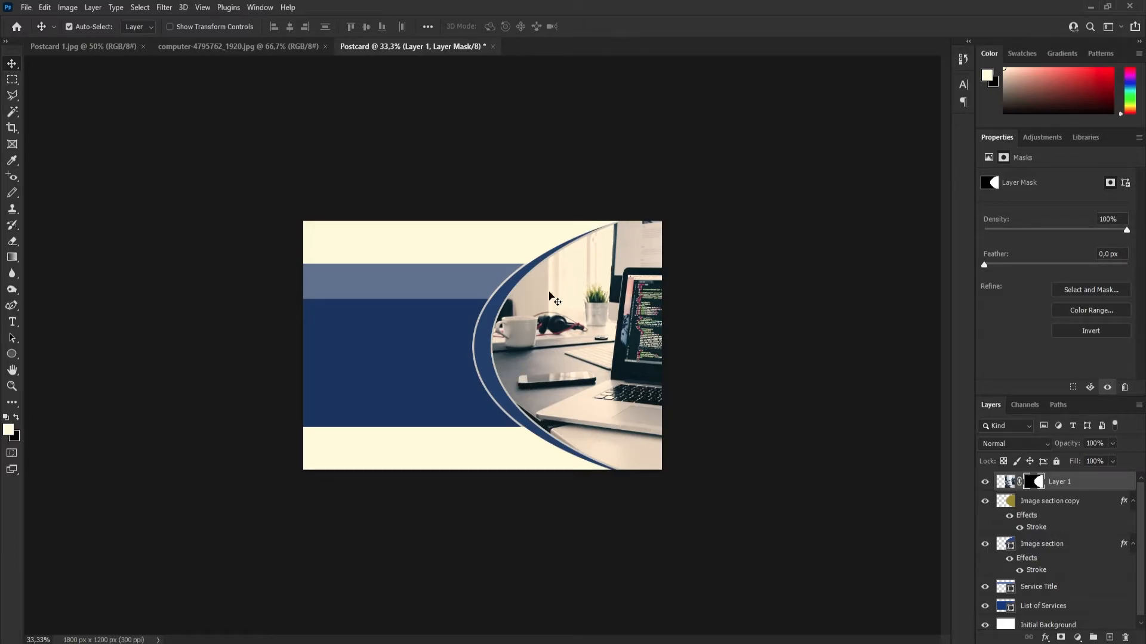
Check the logo on the reference postcard and draw a circle about 120 by 120 px in the Postcard document's upper-left corner.
{"action": "left_click", "coordinate": [84, 47]}
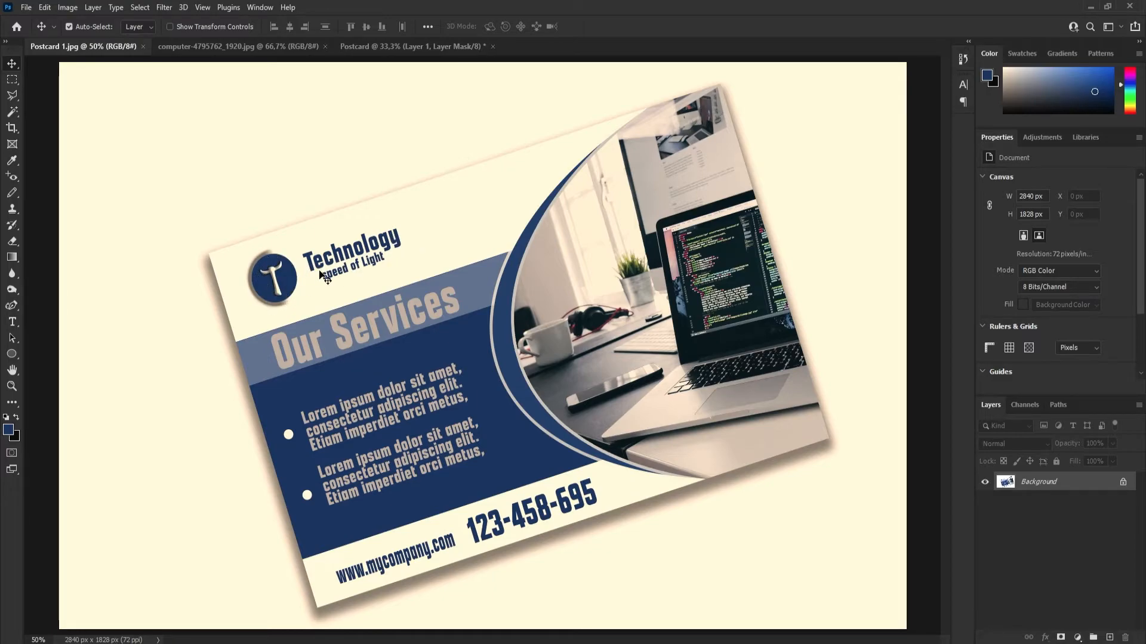
{"action": "left_click", "coordinate": [400, 45]}
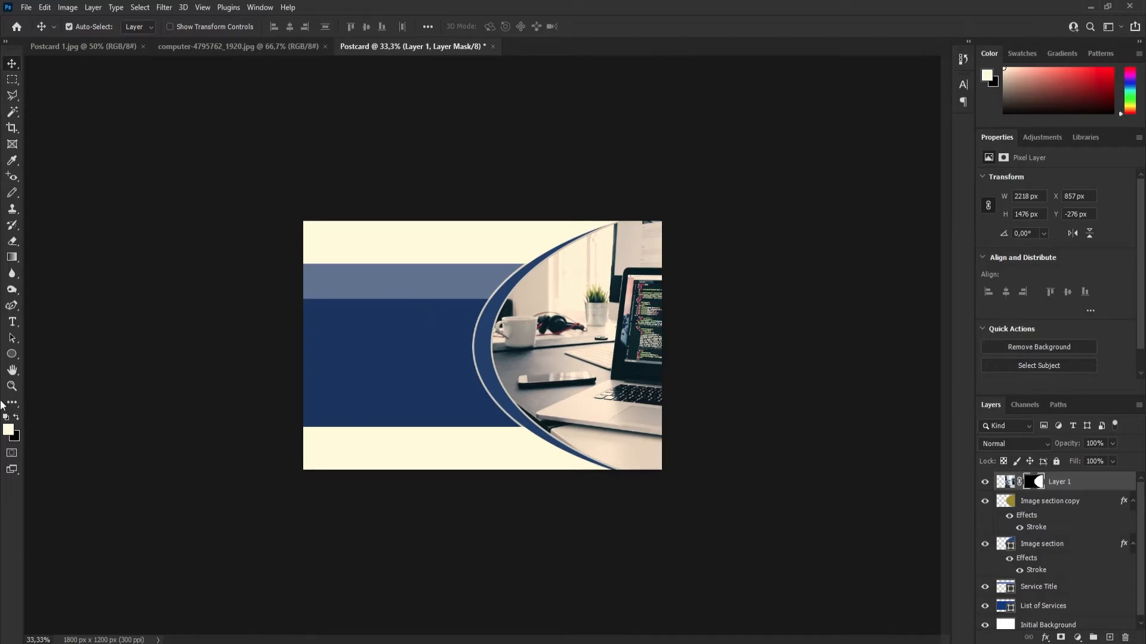
{"action": "left_click", "coordinate": [11, 354]}
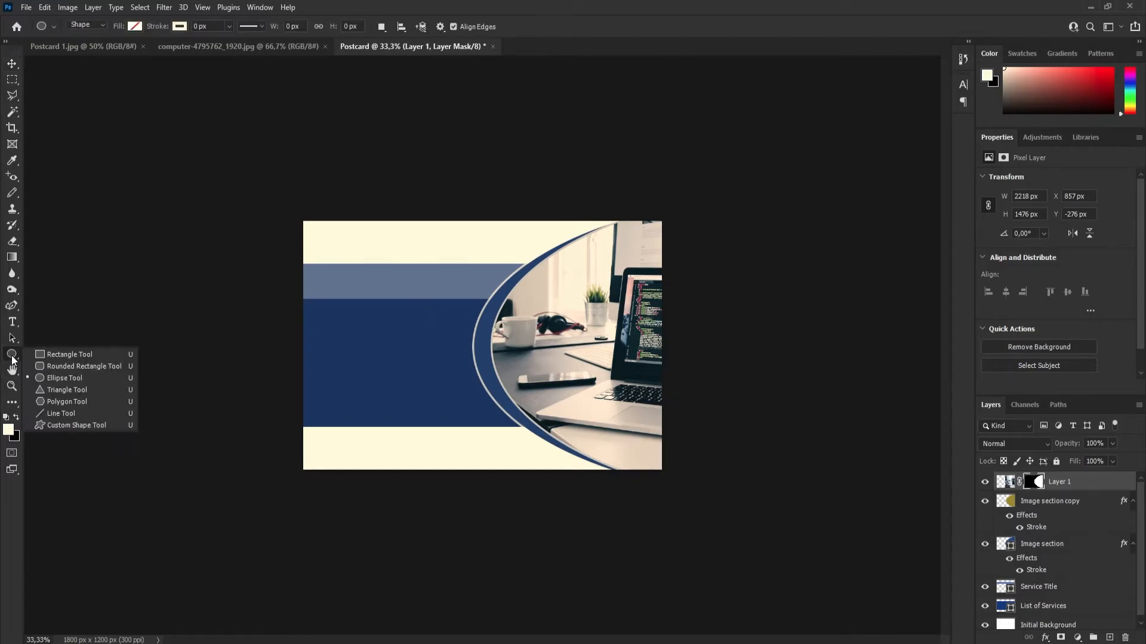
{"action": "left_click", "coordinate": [63, 377]}
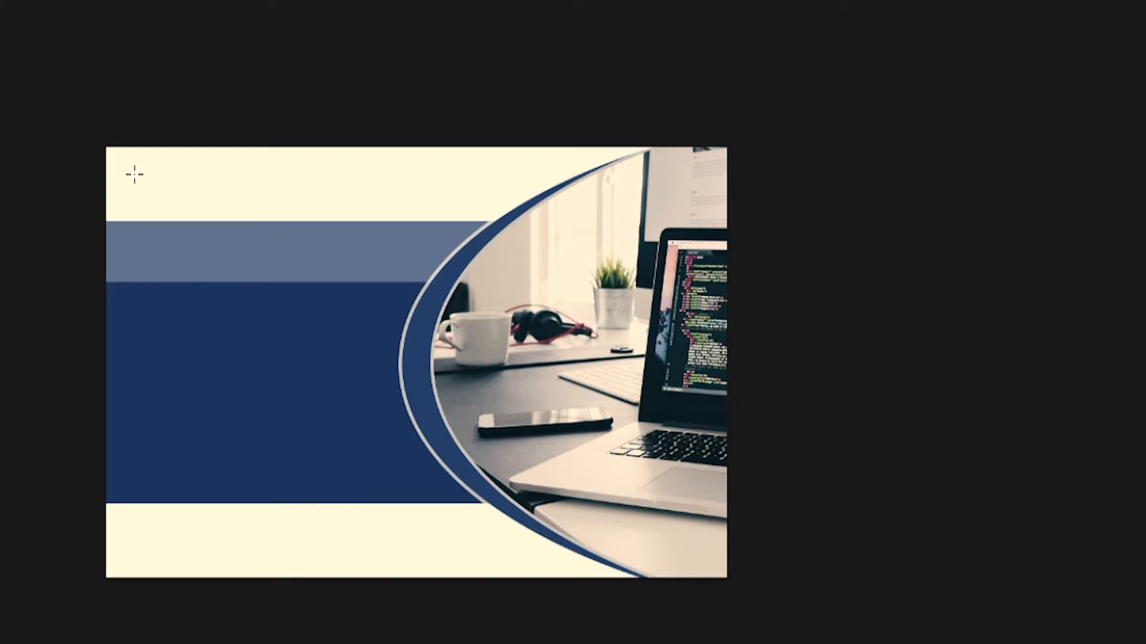
{"action": "left_click_drag", "start_coordinate": [136, 175], "coordinate": [156, 197]}
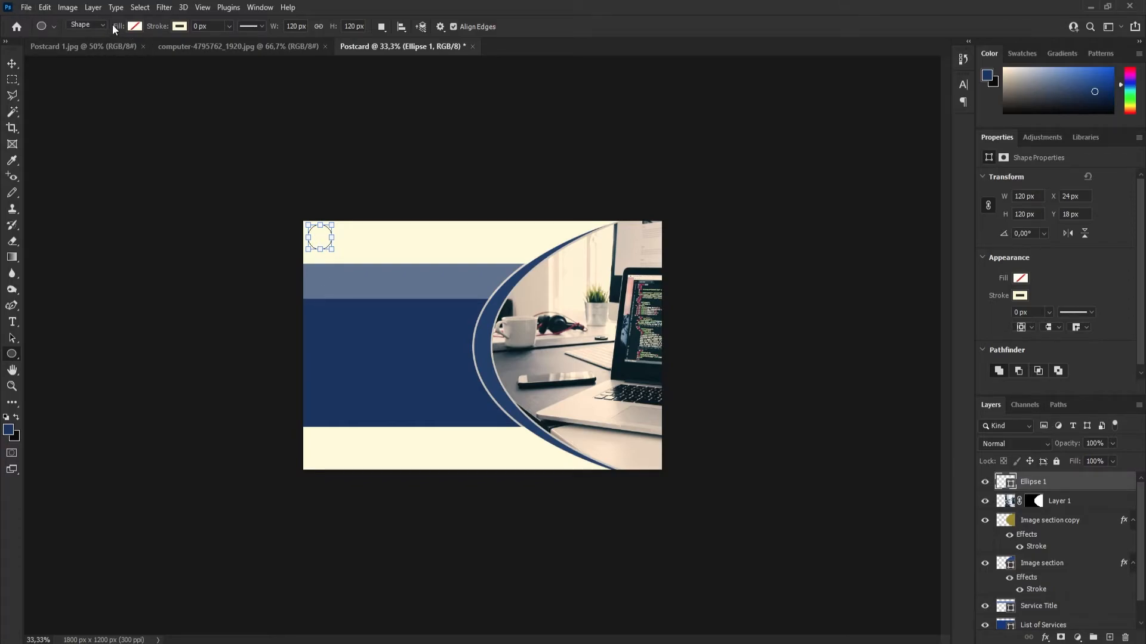
Give the circle a dark blue fill without a stroke and move it to about X 87, Y 45 px.
{"action": "left_click", "coordinate": [134, 26]}
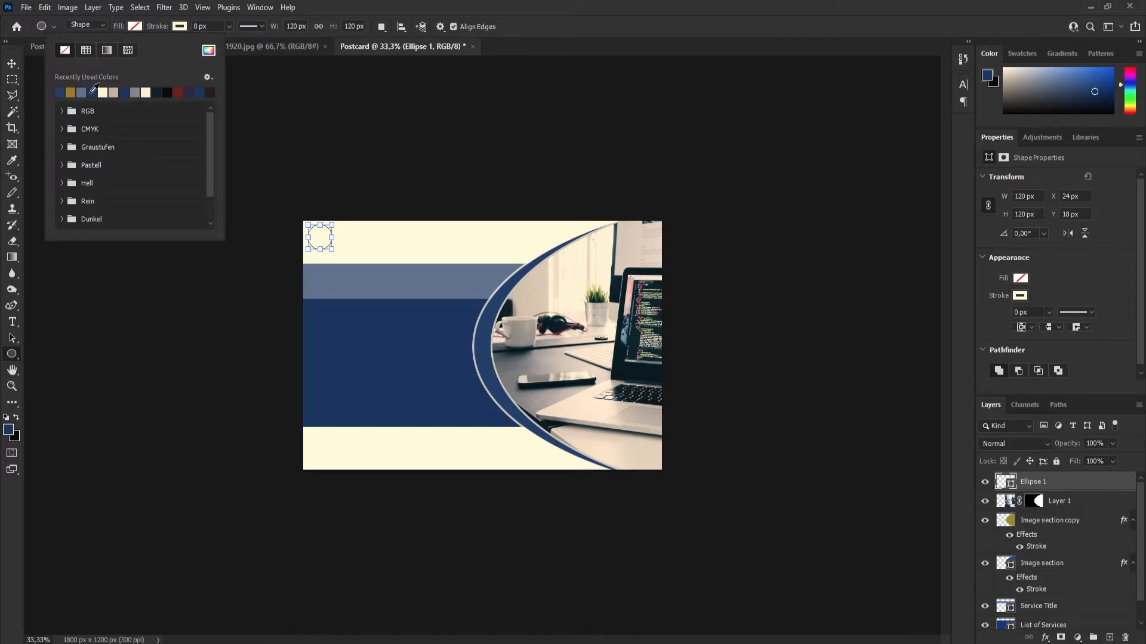
{"action": "left_click", "coordinate": [97, 92]}
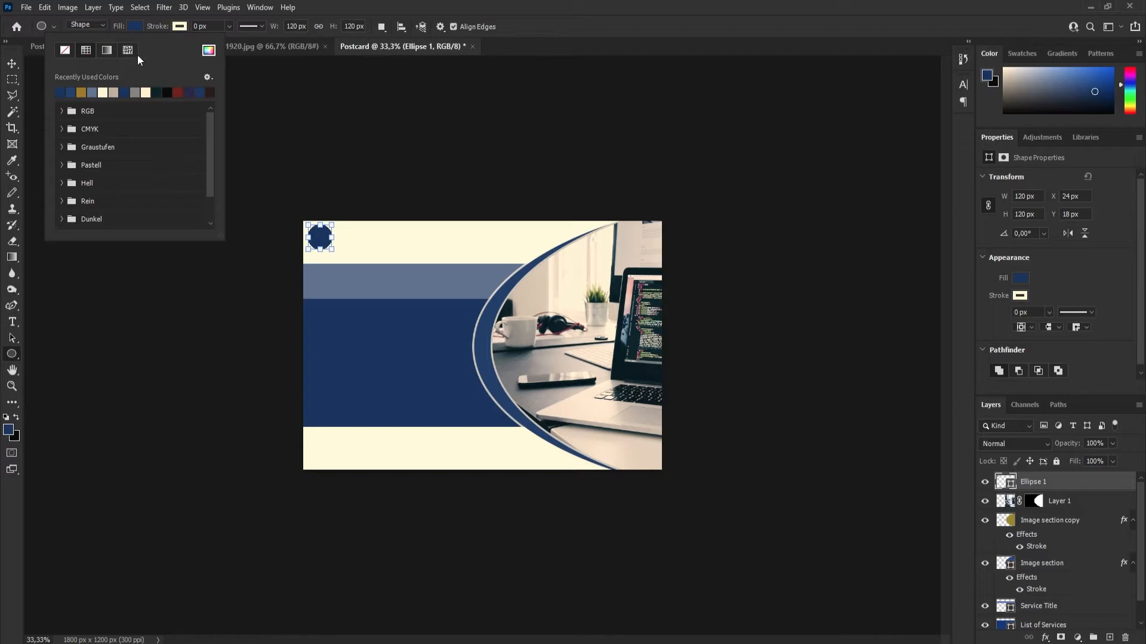
{"action": "left_click", "coordinate": [179, 27]}
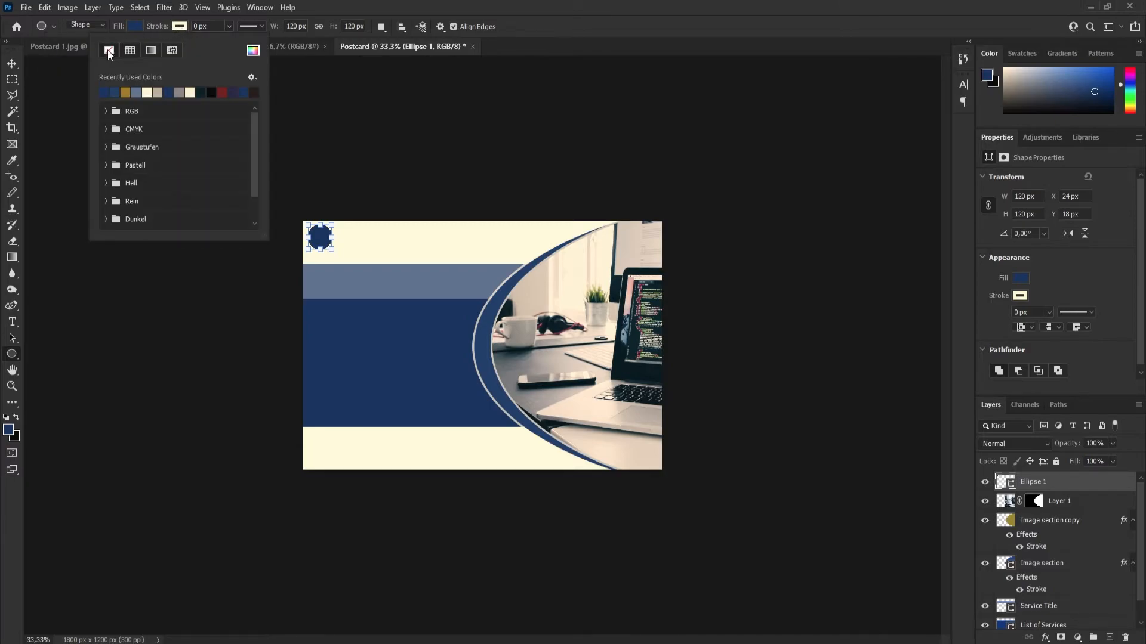
{"action": "left_click", "coordinate": [16, 70]}
{"action": "left_click_drag", "start_coordinate": [318, 240], "coordinate": [329, 244]}
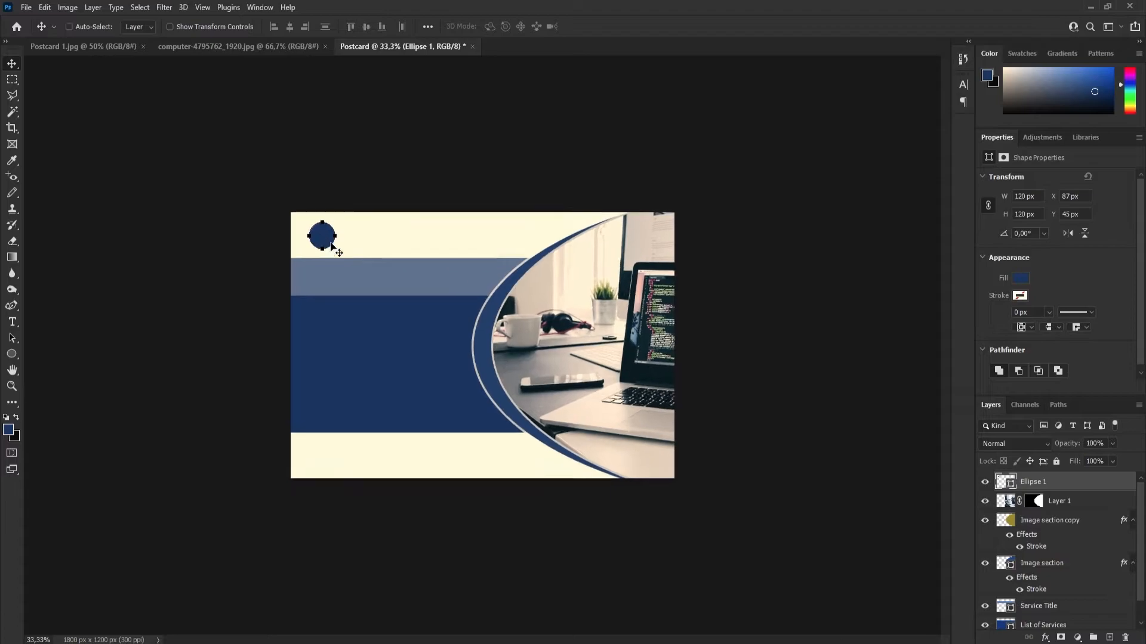
Rename the dark blue circle's layer to "Logo".
{"action": "key", "text": "ctrl+plus"}
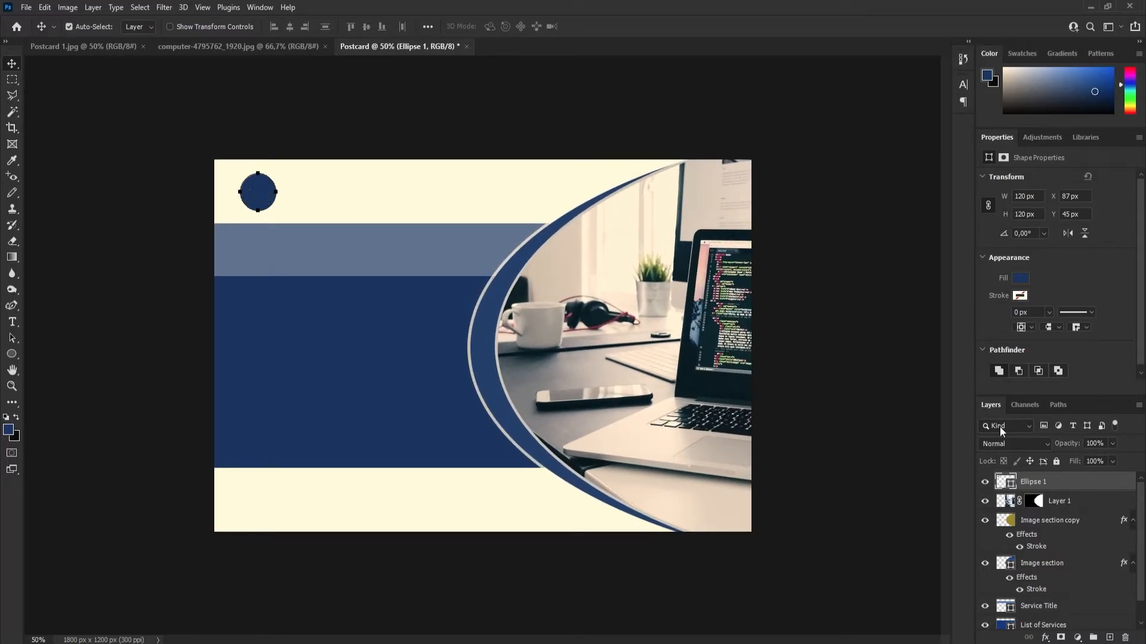
{"action": "double_click", "coordinate": [1035, 482]}
{"action": "type", "text": "Logo"}
{"action": "key", "text": "Return"}
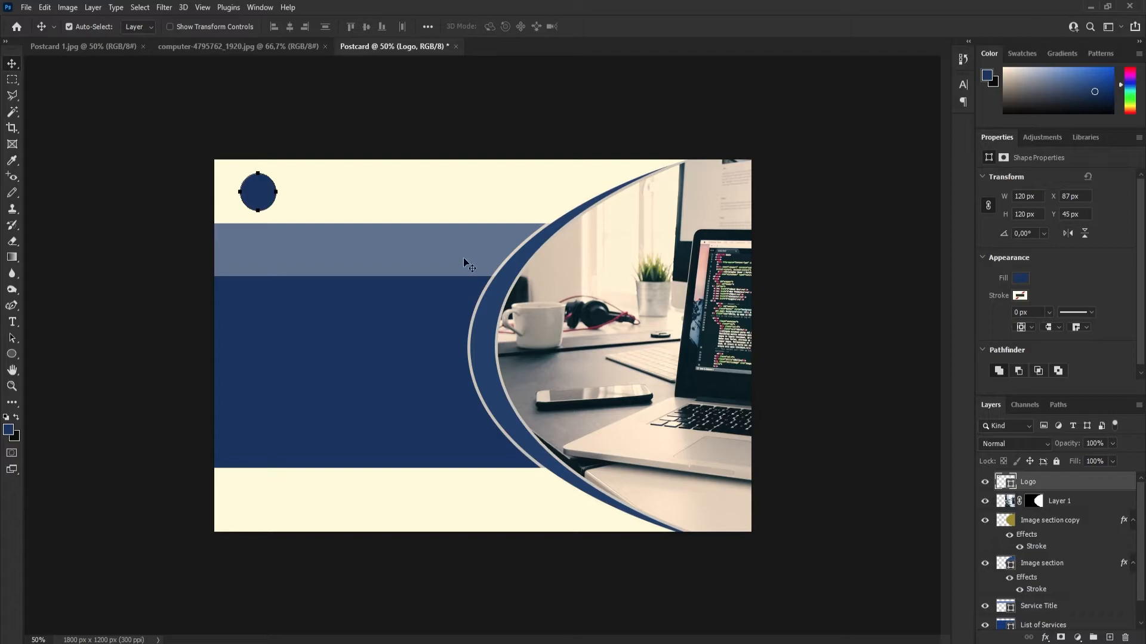
Add the letter "T" over the logo circle in Apotek Comp Bold, 15 pt, coloured off-white #f8f9fb.
{"action": "left_click", "coordinate": [317, 185]}
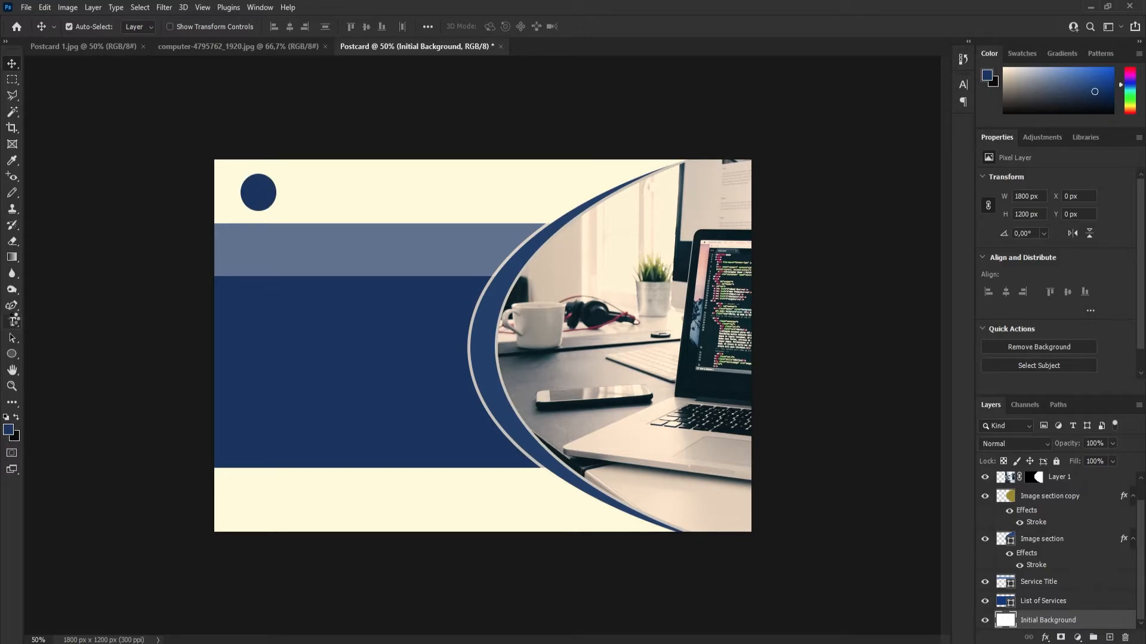
{"action": "right_click", "coordinate": [13, 321]}
{"action": "left_click", "coordinate": [82, 325]}
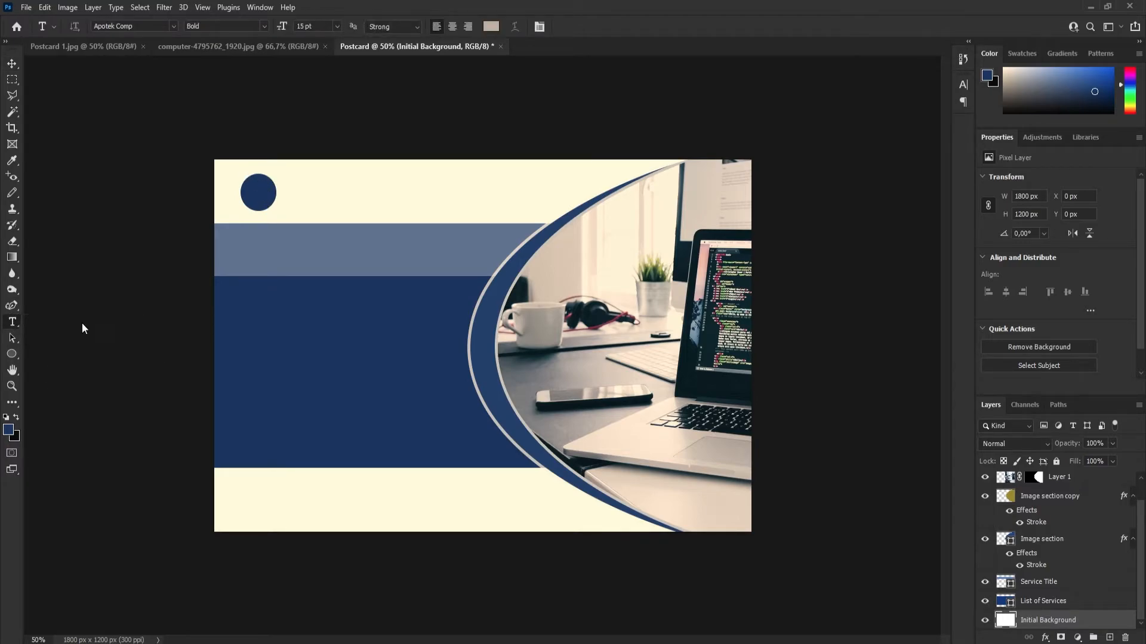
{"action": "left_click", "coordinate": [261, 192]}
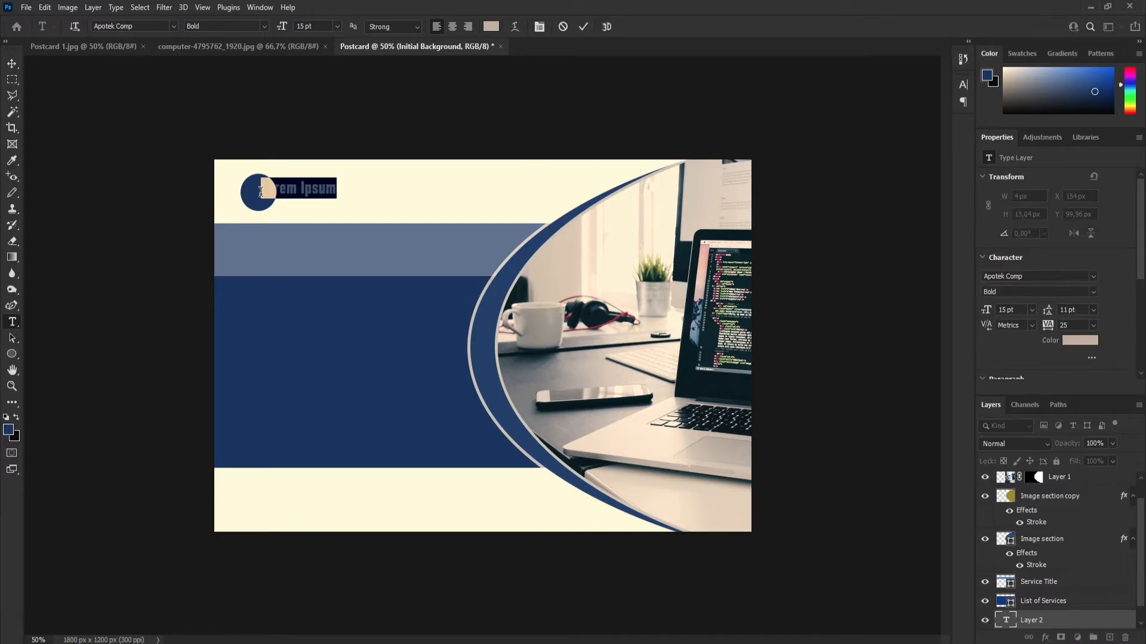
{"action": "key", "text": "BackSpace"}
{"action": "type", "text": "1"}
{"action": "left_click", "coordinate": [493, 27]}
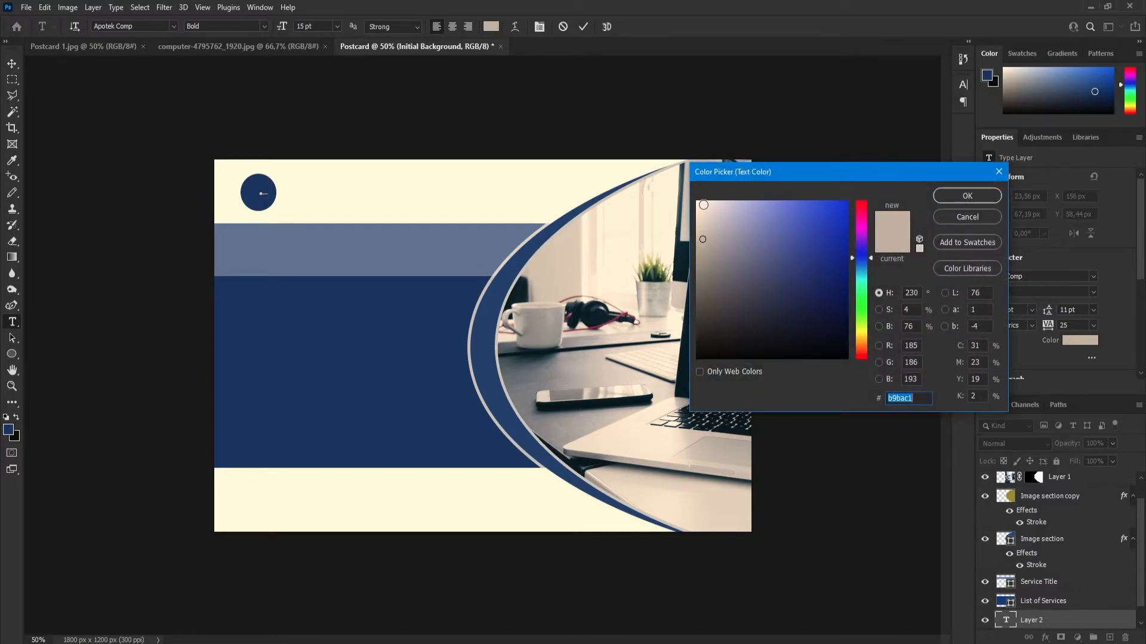
{"action": "left_click", "coordinate": [698, 203]}
{"action": "left_click", "coordinate": [966, 197]}
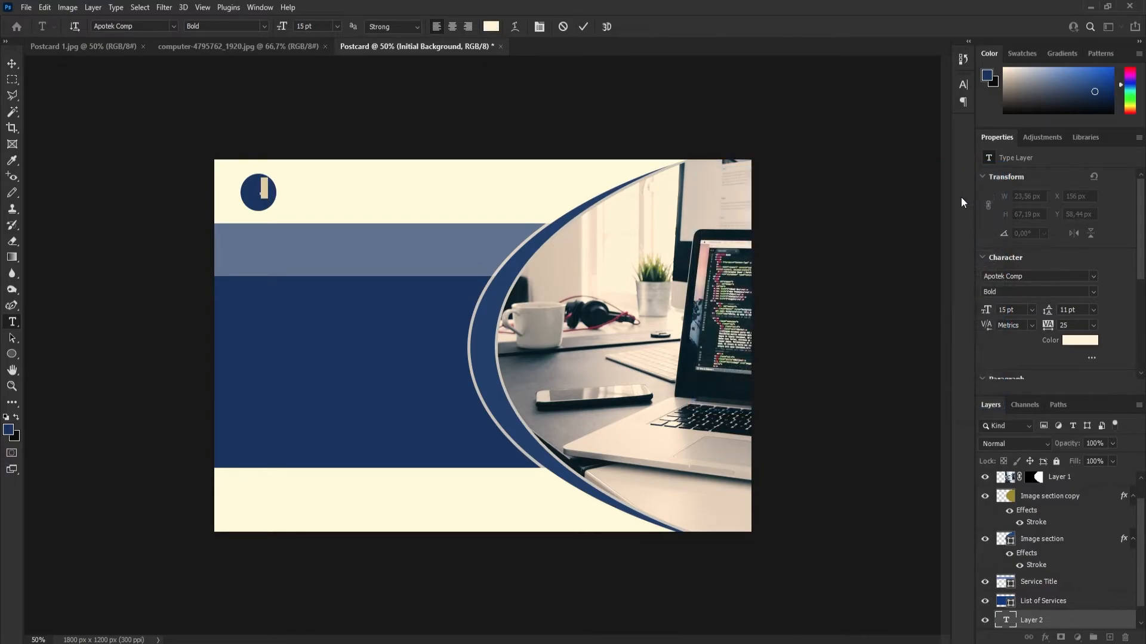
{"action": "left_click", "coordinate": [584, 27]}
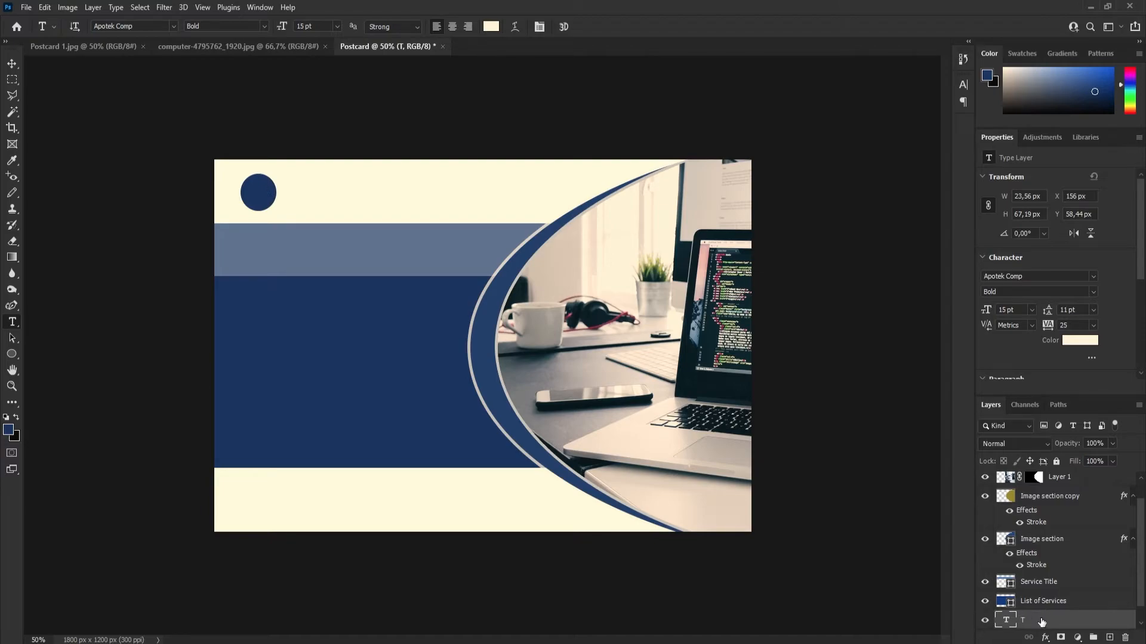
Move the T text layer to the top of the layer stack, above the Logo layer.
{"action": "scroll", "coordinate": [1038, 620], "scroll_direction": "down", "scroll_amount": 1}
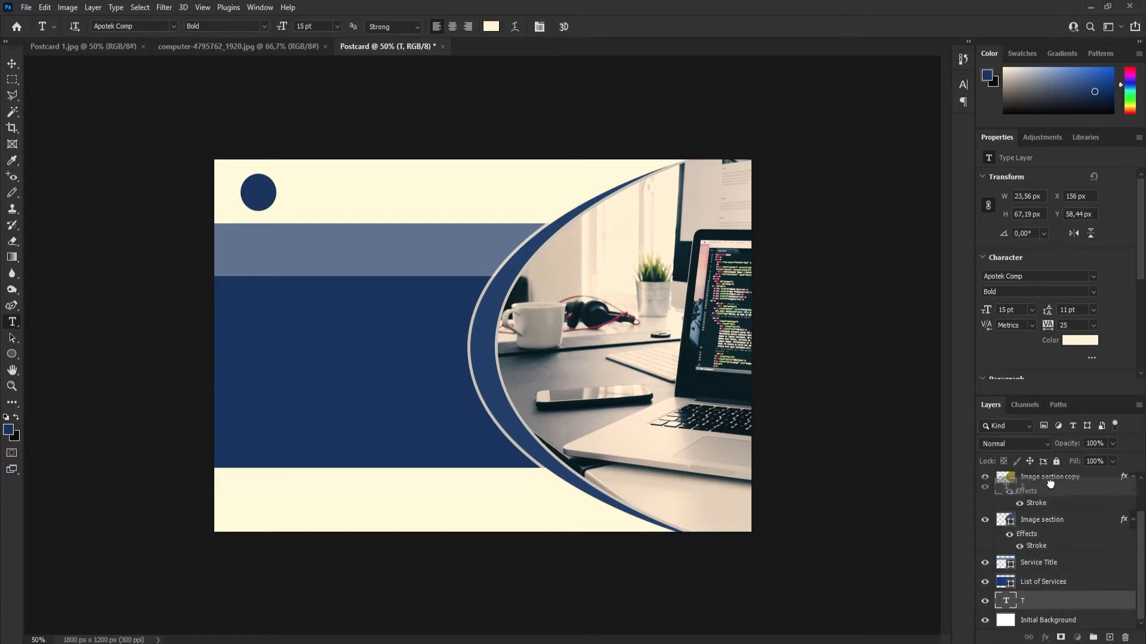
{"action": "left_click_drag", "start_coordinate": [1048, 507], "coordinate": [1050, 510]}
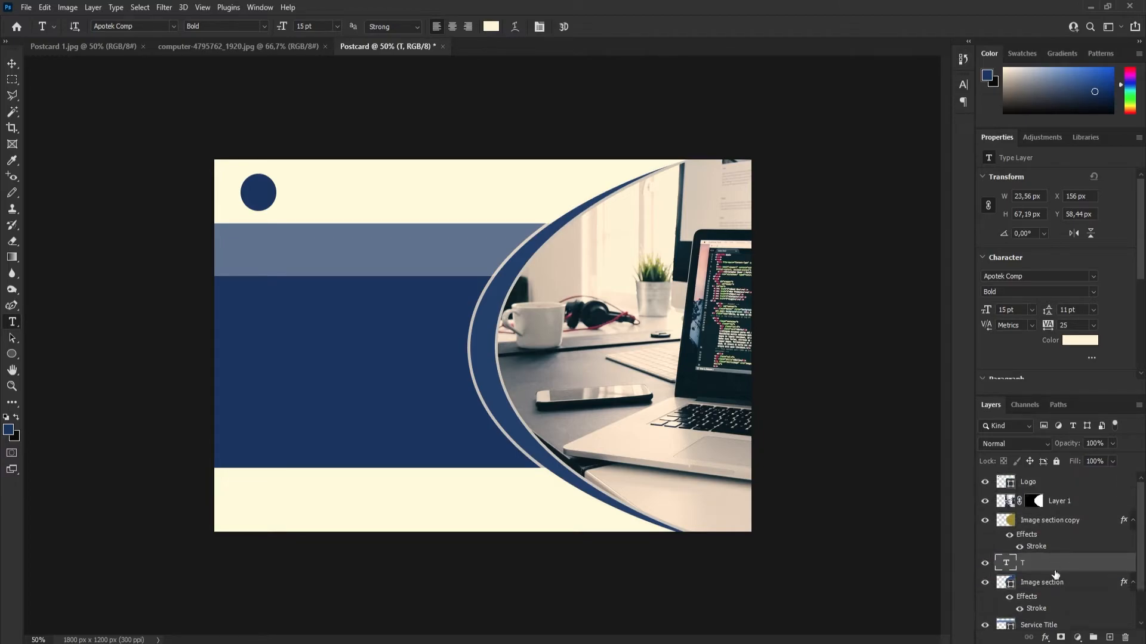
{"action": "left_click_drag", "start_coordinate": [1054, 567], "coordinate": [1052, 478]}
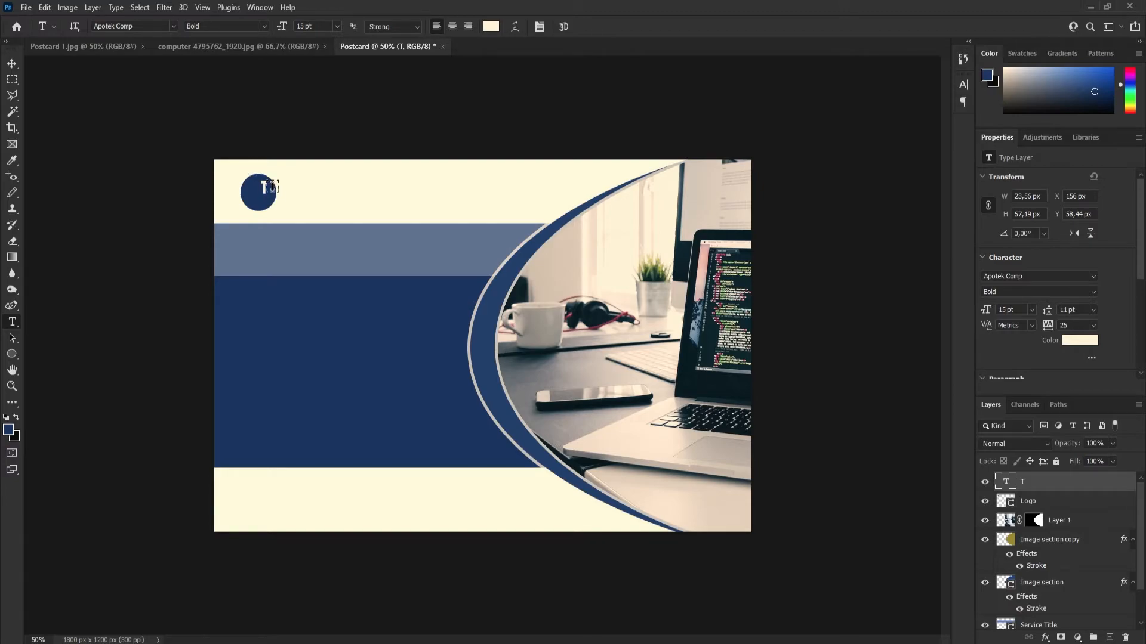
Change the letter T to the Atocha Regular font at 22 pt.
{"action": "left_click", "coordinate": [264, 188]}
{"action": "double_click", "coordinate": [264, 188]}
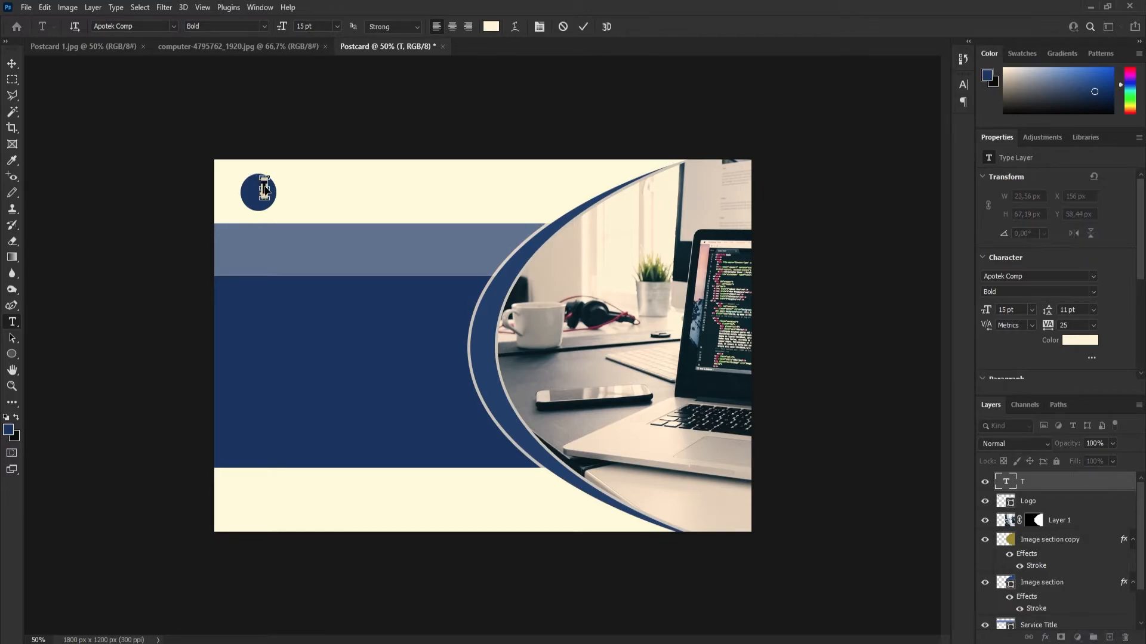
{"action": "left_click", "coordinate": [173, 26]}
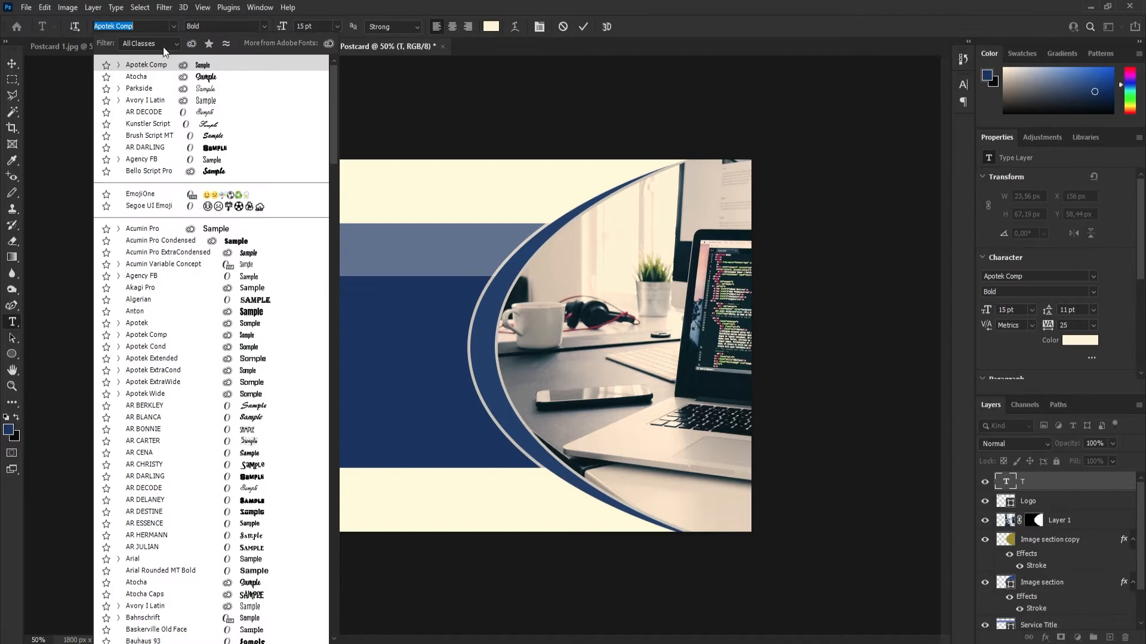
{"action": "left_click", "coordinate": [138, 77]}
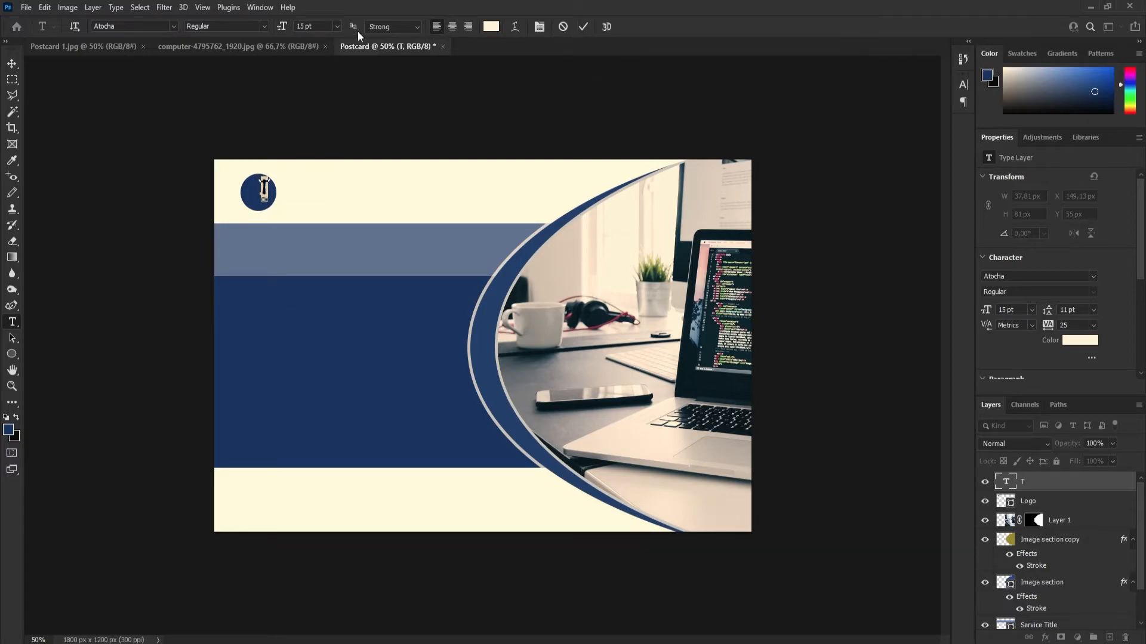
{"action": "left_click_drag", "start_coordinate": [282, 28], "coordinate": [581, 64]}
{"action": "left_click", "coordinate": [583, 29]}
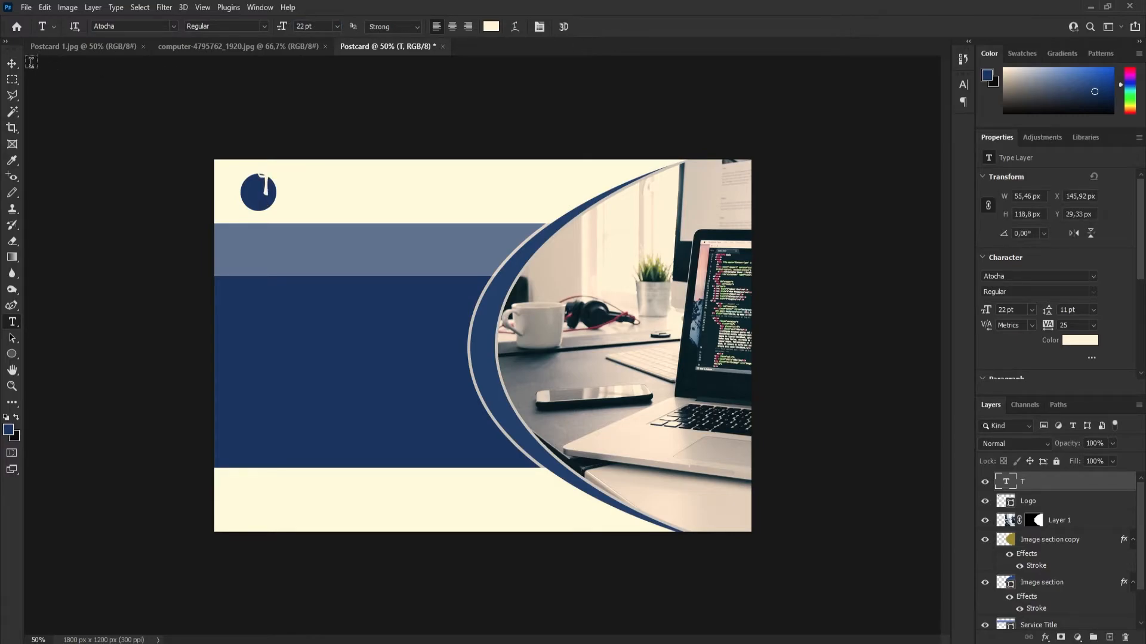
Centre the letter T inside the logo circle at about X 121, Y 59 px.
{"action": "left_click", "coordinate": [12, 63]}
{"action": "left_click_drag", "start_coordinate": [255, 178], "coordinate": [261, 193]}
{"action": "key", "text": "Right"}
{"action": "key", "text": "Right"}
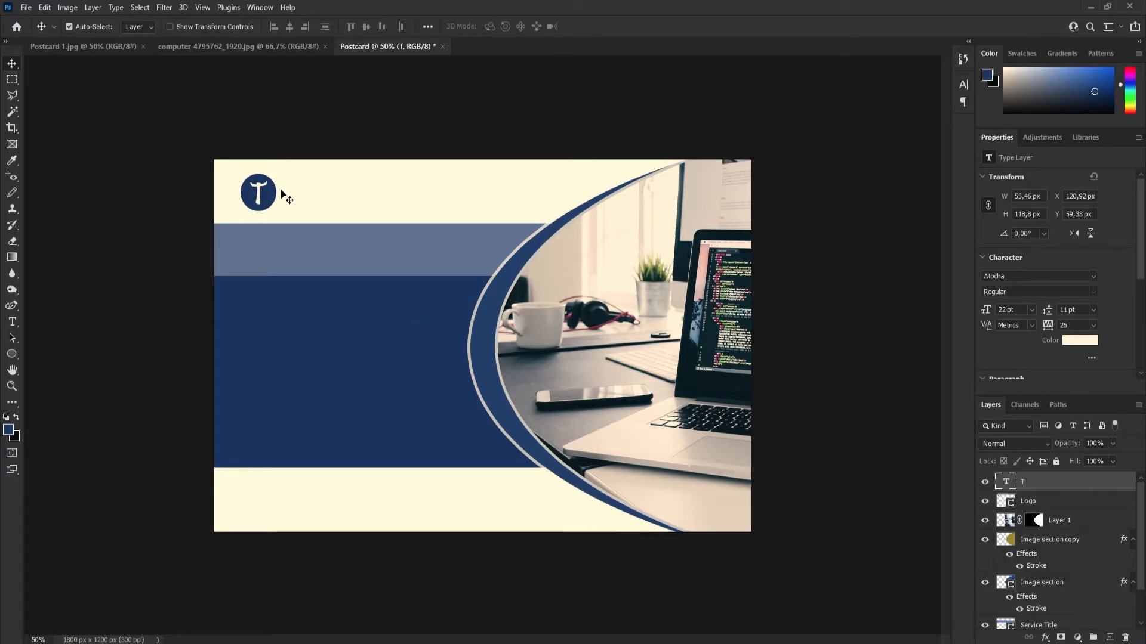
Check the logo on the reference postcard and add a Bevel & Emboss effect to the Logo circle layer.
{"action": "left_click", "coordinate": [60, 49]}
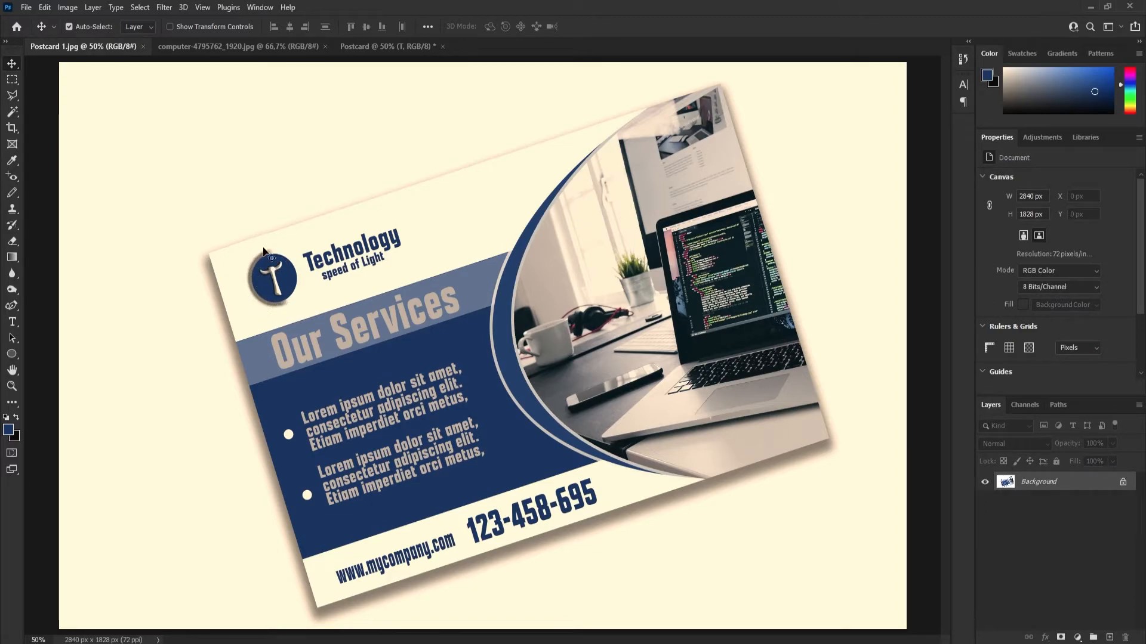
{"action": "left_click", "coordinate": [377, 46]}
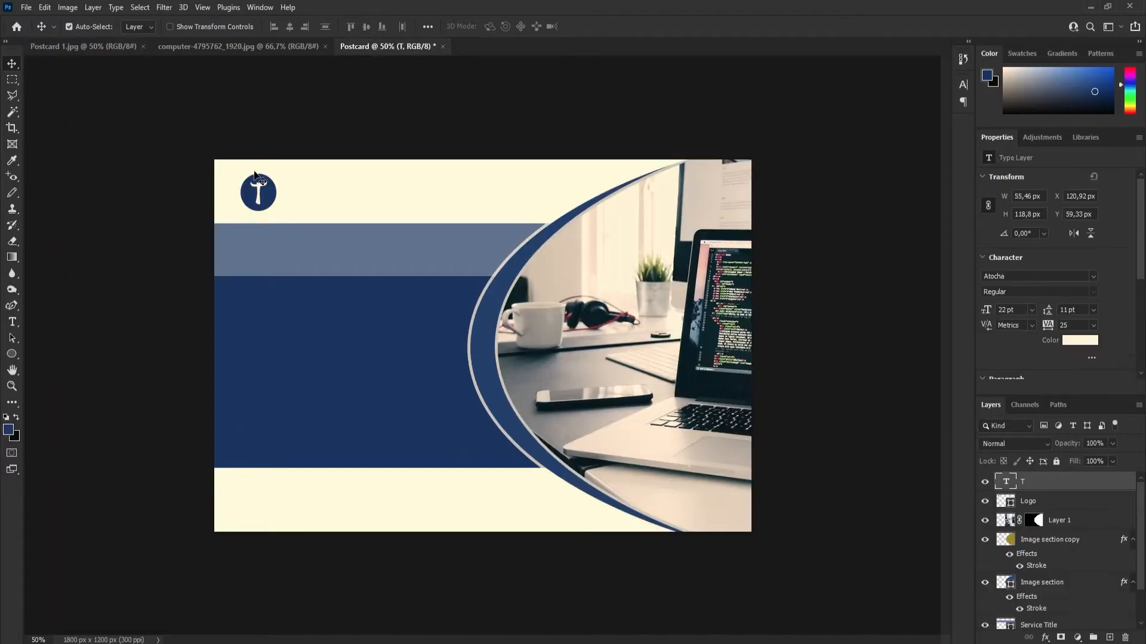
{"action": "left_click", "coordinate": [1045, 638]}
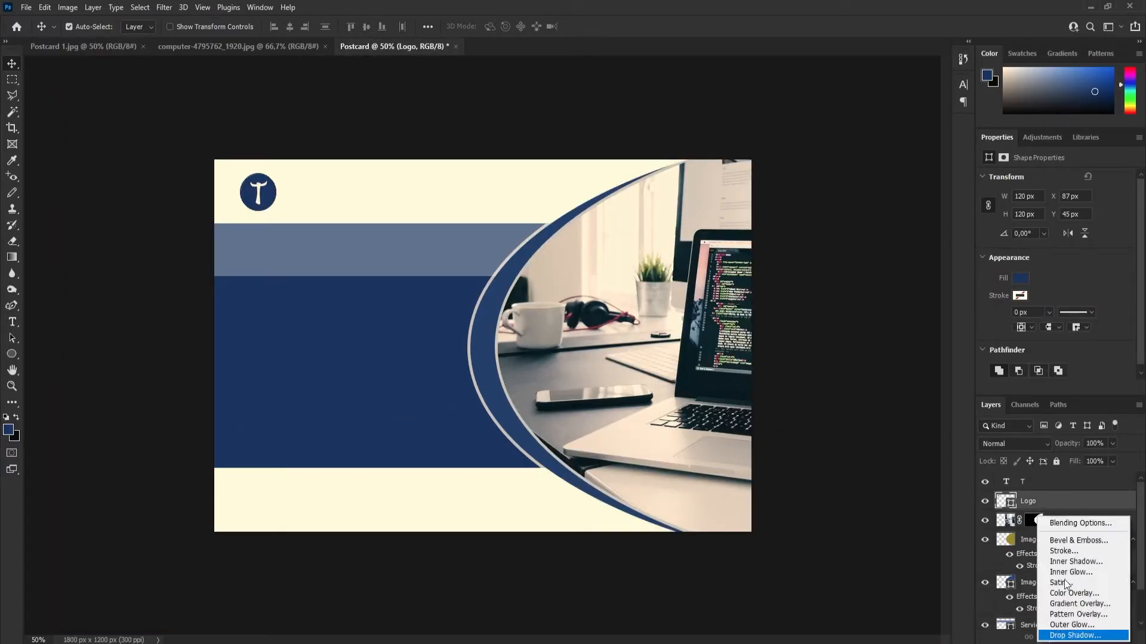
{"action": "left_click", "coordinate": [1078, 541]}
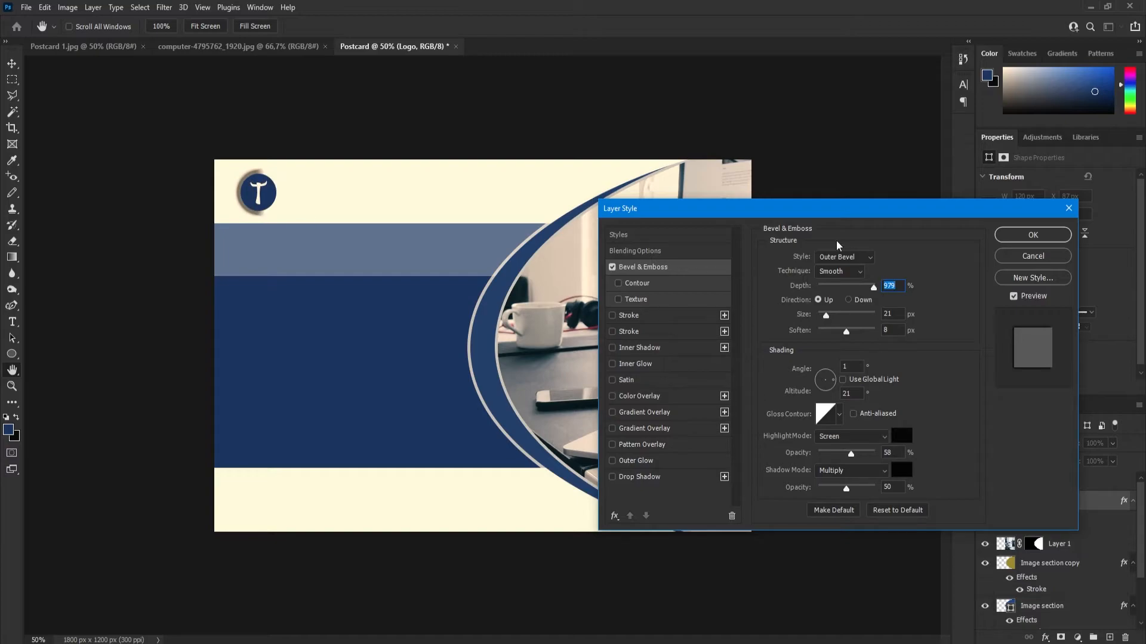
Try the Inner Bevel, Emboss and Pillow Emboss styles on the logo, returning to Outer Bevel with the Smooth technique.
{"action": "left_click", "coordinate": [844, 258]}
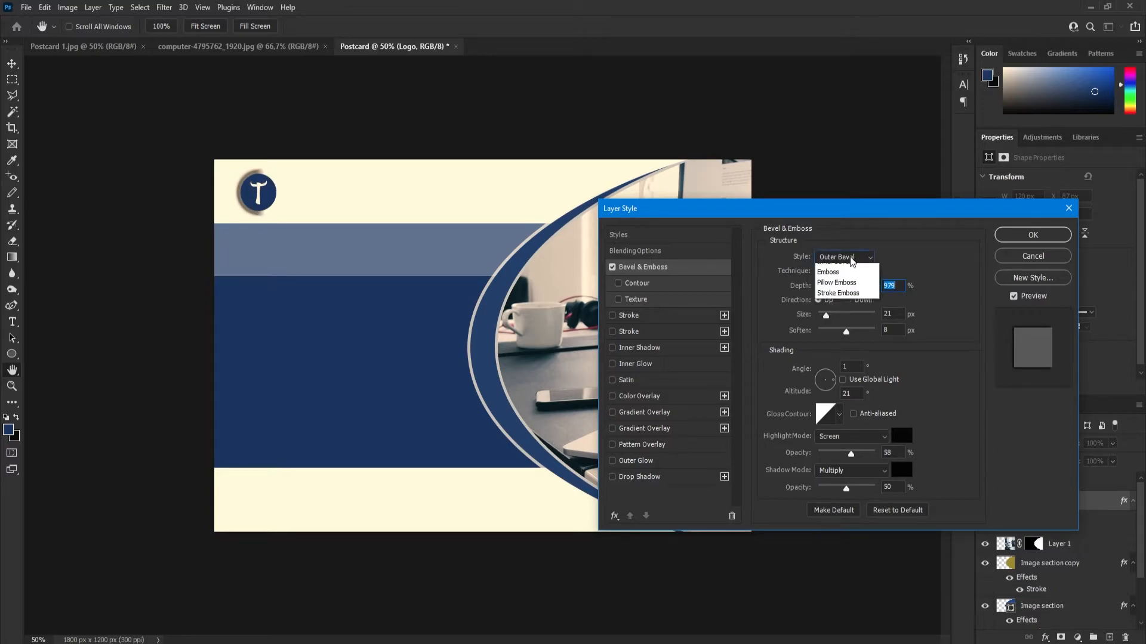
{"action": "left_click", "coordinate": [843, 285]}
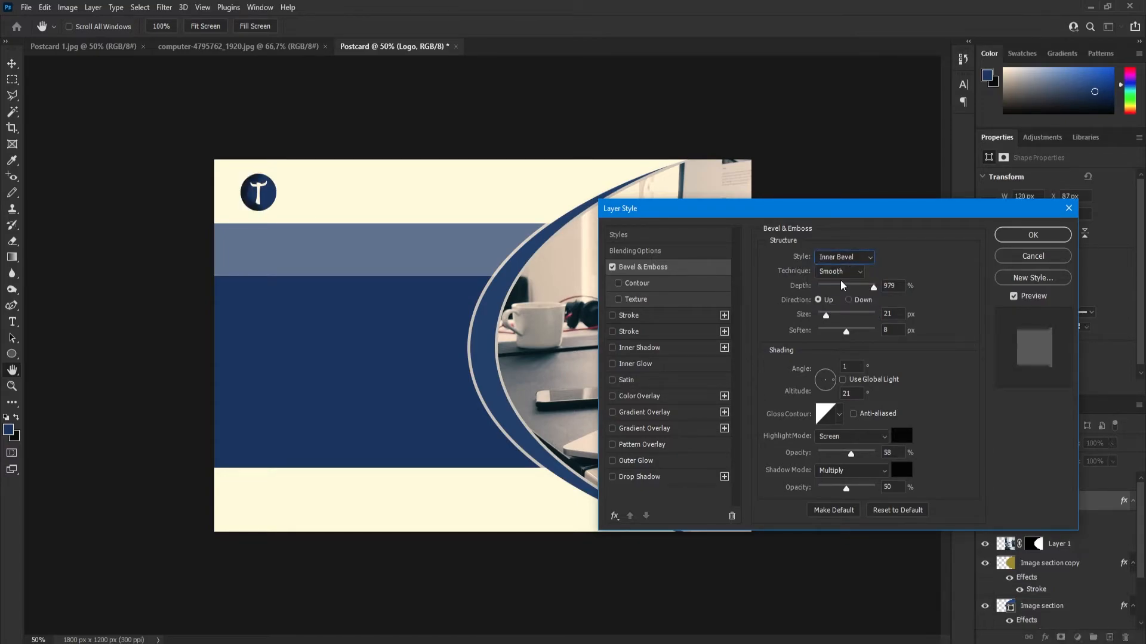
{"action": "left_click", "coordinate": [852, 258]}
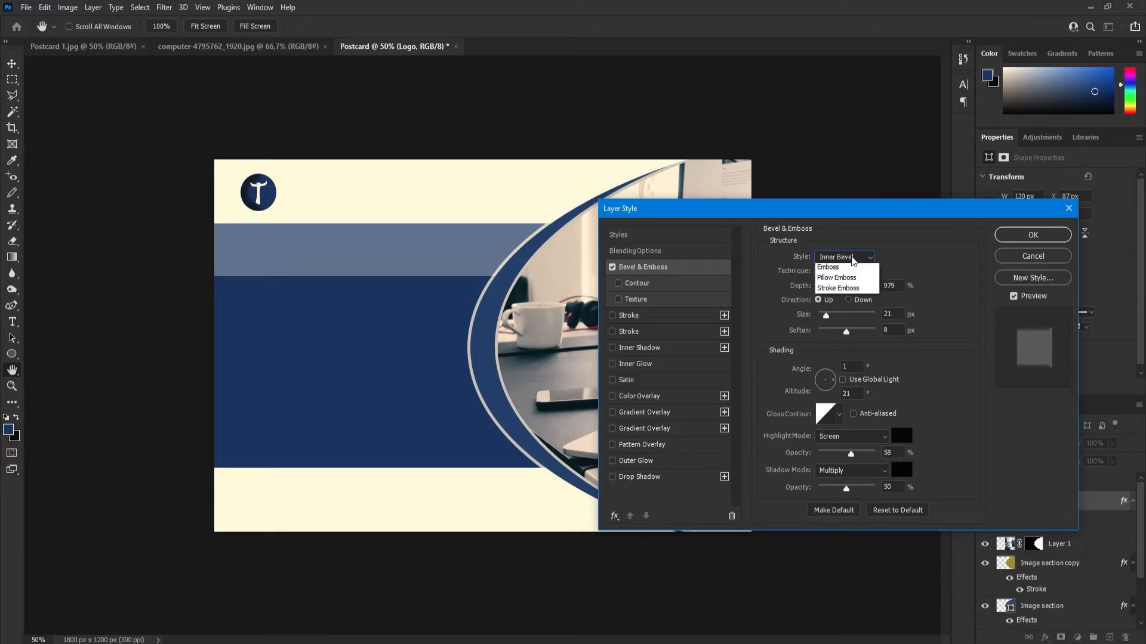
{"action": "left_click", "coordinate": [837, 291]}
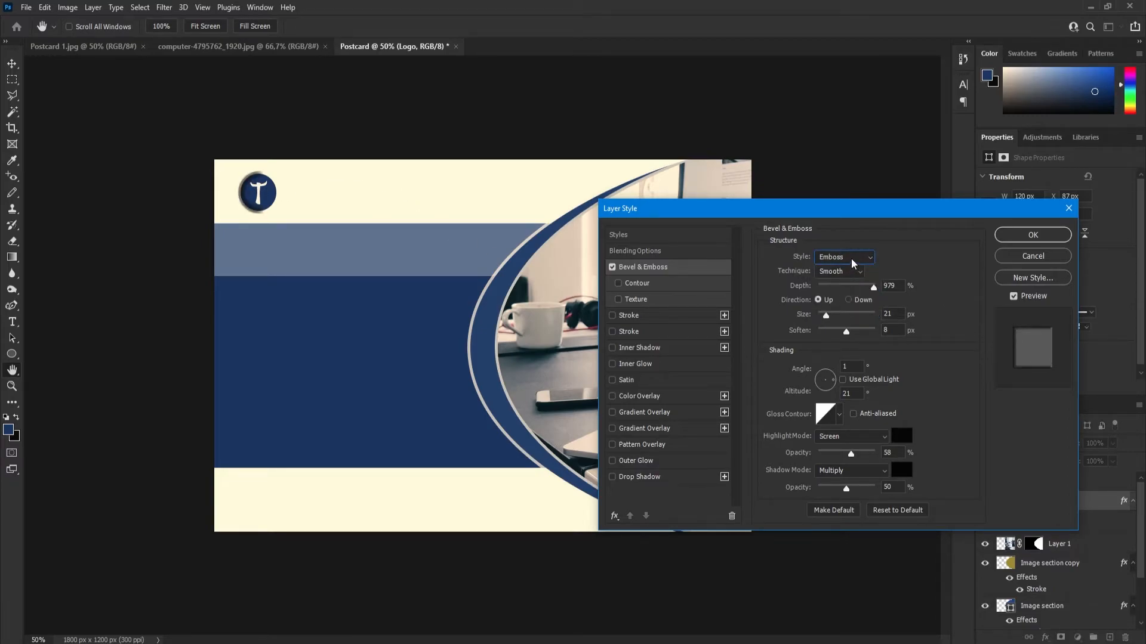
{"action": "left_click", "coordinate": [852, 263]}
{"action": "left_click", "coordinate": [841, 302]}
{"action": "left_click", "coordinate": [851, 262]}
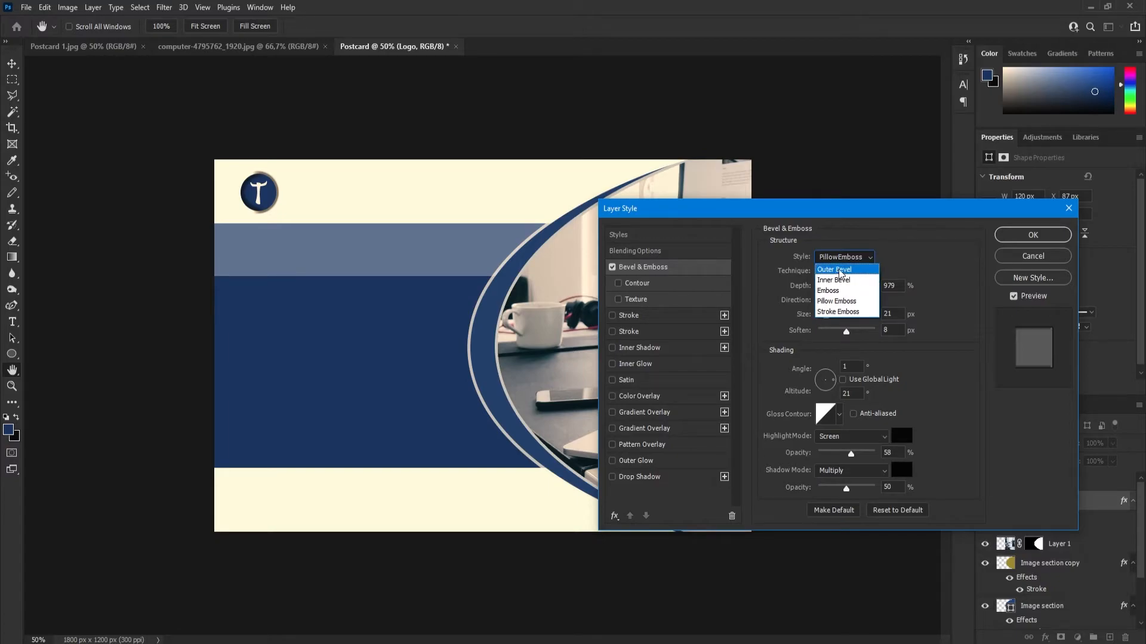
{"action": "left_click", "coordinate": [847, 271]}
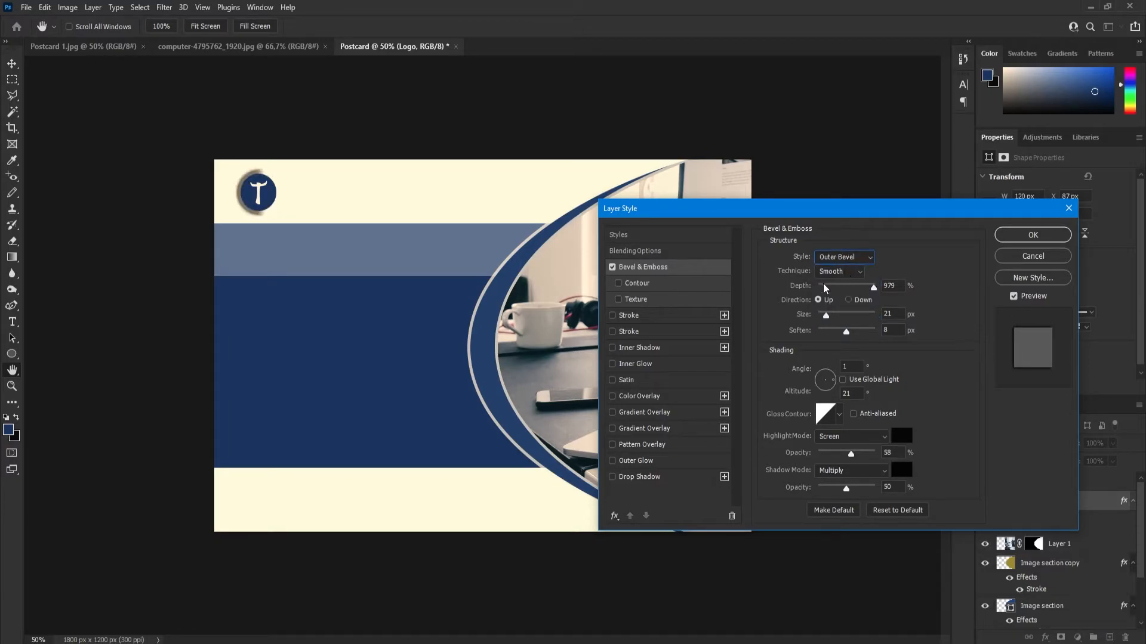
{"action": "left_click", "coordinate": [845, 275]}
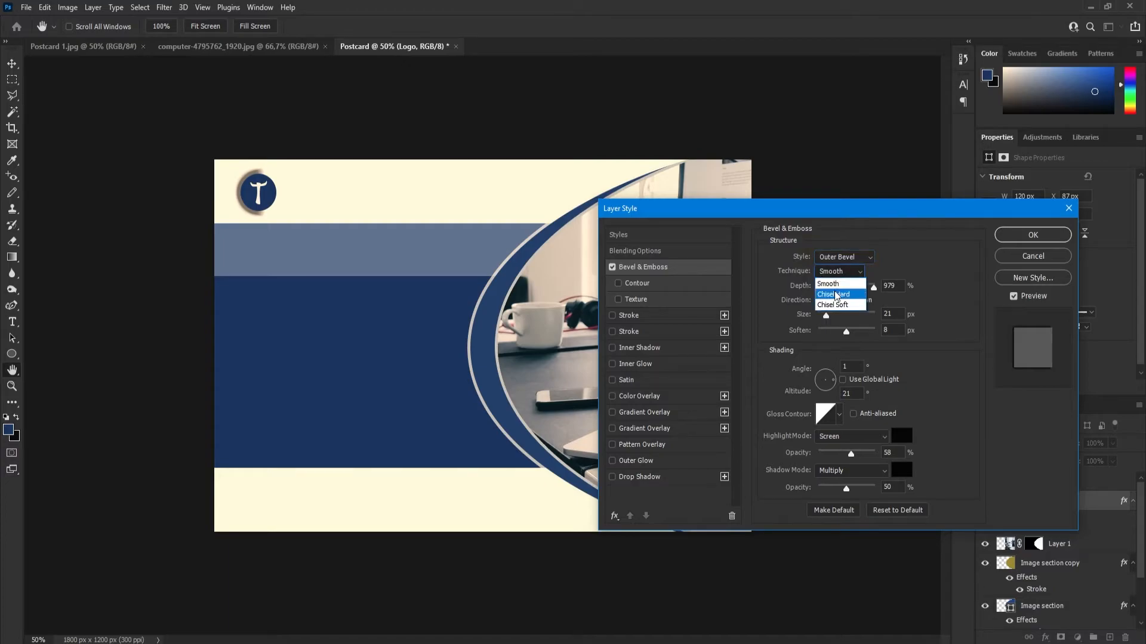
{"action": "left_click", "coordinate": [836, 283]}
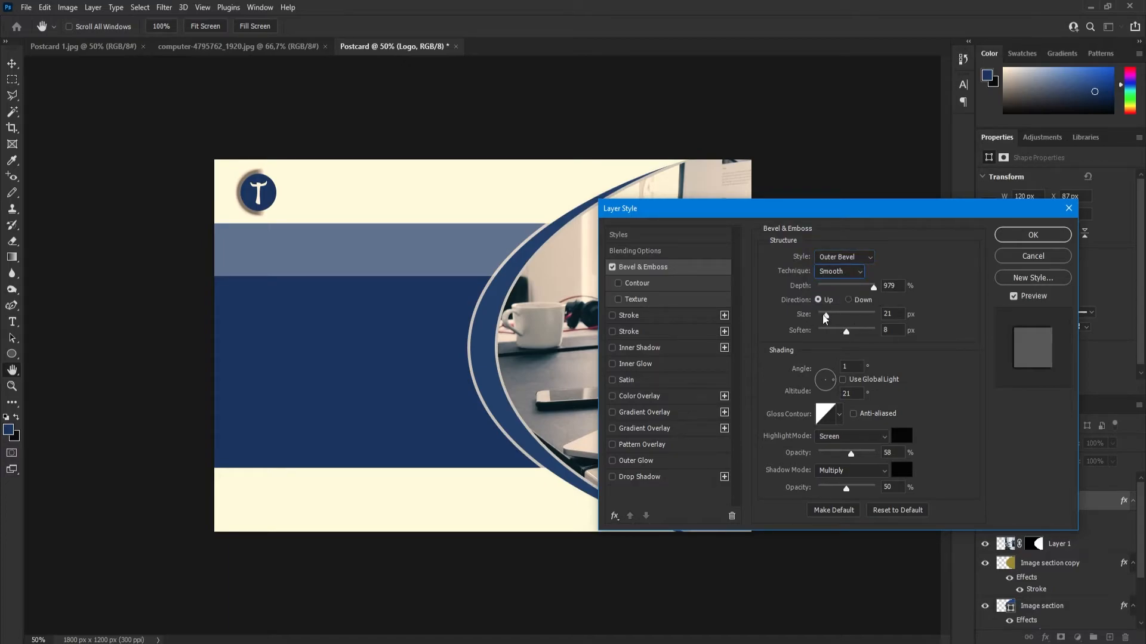
Adjust the bevel's size, softening and light angle, and apply the effect to the logo circle.
{"action": "mouse_move", "coordinate": [828, 319]}
{"action": "left_mouse_down"}
{"action": "mouse_move", "coordinate": [859, 338]}
{"action": "mouse_move", "coordinate": [839, 336]}
{"action": "left_mouse_up"}
{"action": "left_click", "coordinate": [844, 334]}
{"action": "left_click_drag", "start_coordinate": [844, 336], "coordinate": [848, 336]}
{"action": "mouse_move", "coordinate": [830, 379]}
{"action": "left_mouse_down"}
{"action": "mouse_move", "coordinate": [819, 376]}
{"action": "mouse_move", "coordinate": [838, 385]}
{"action": "left_mouse_up"}
{"action": "left_click", "coordinate": [1025, 237]}
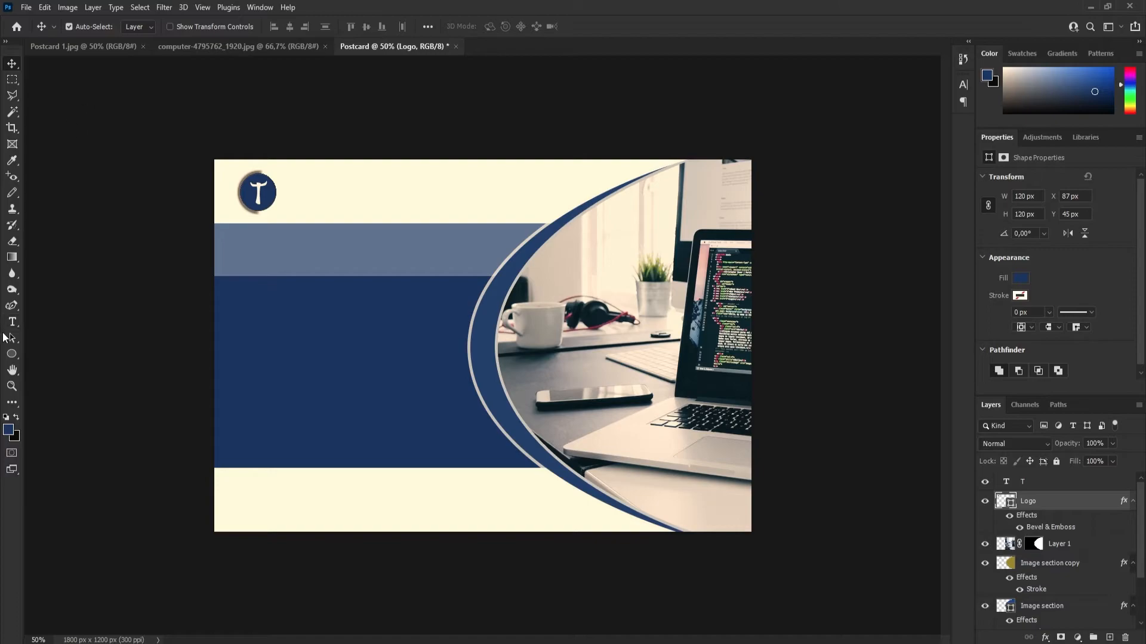
Add the text "Technology" beside the logo circle in Atocha Regular, 22 pt.
{"action": "left_click", "coordinate": [12, 321]}
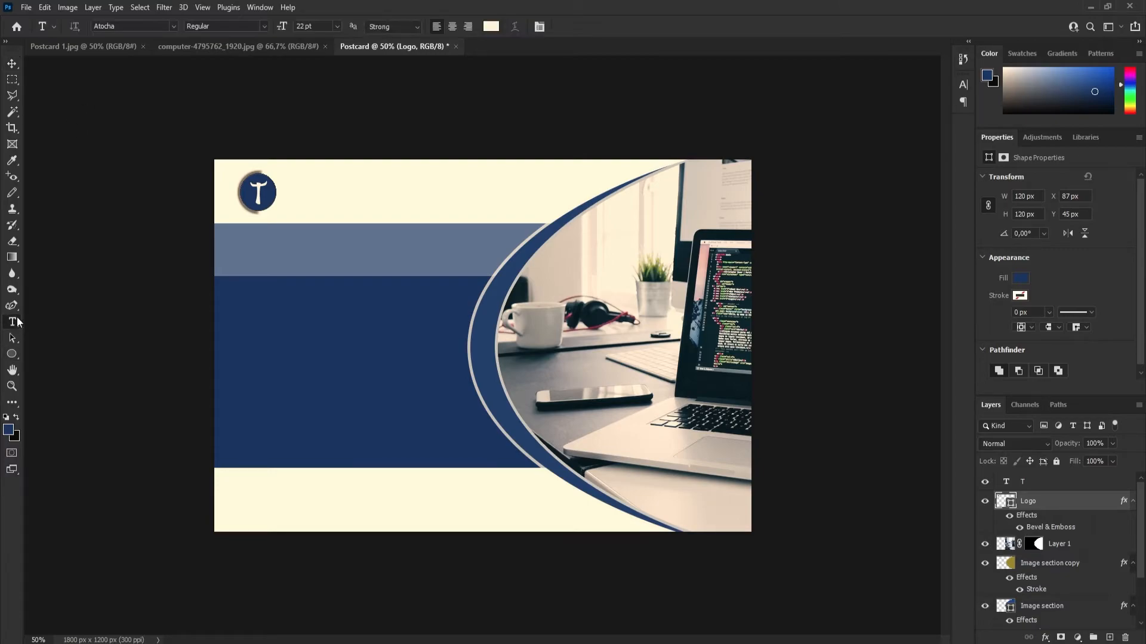
{"action": "left_click", "coordinate": [295, 195]}
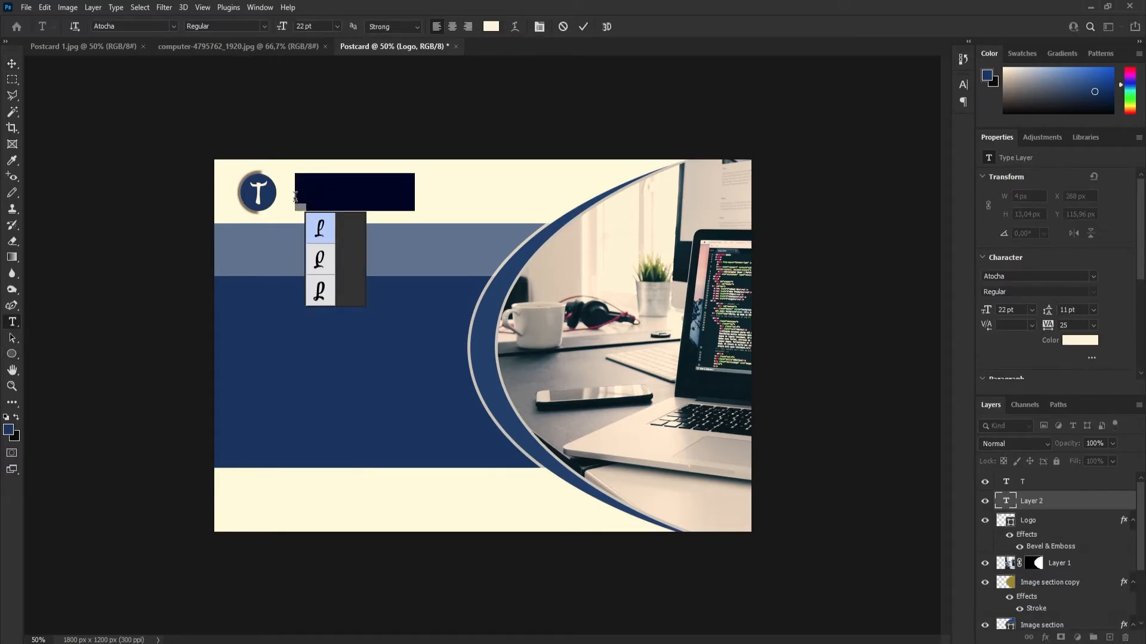
{"action": "key", "text": "BackSpace"}
{"action": "type", "text": "Techno"}
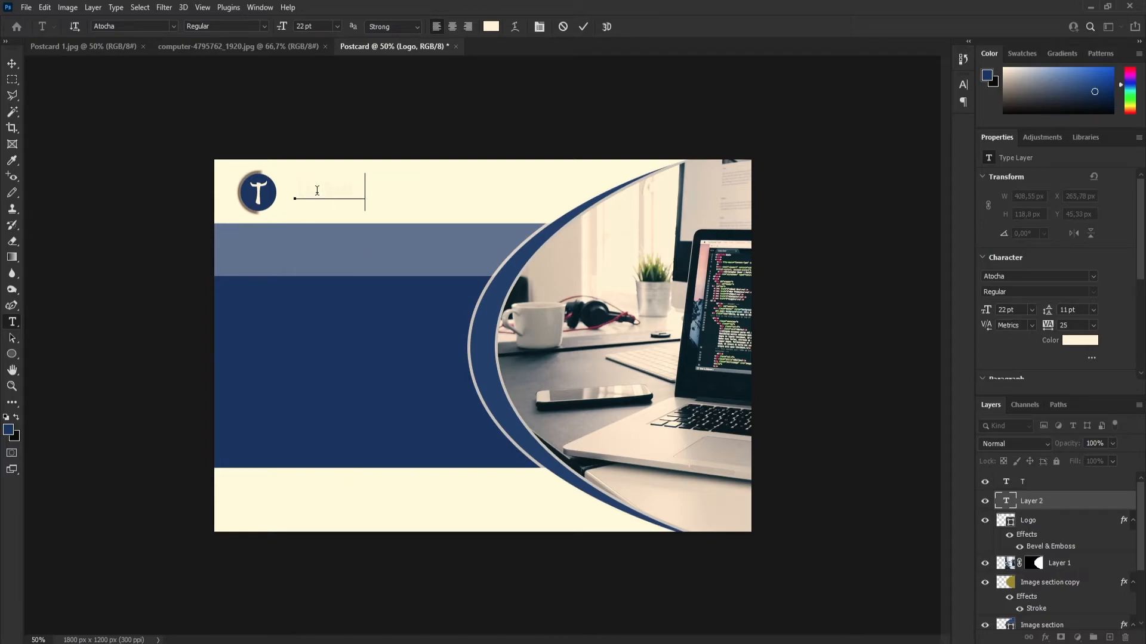
{"action": "type", "text": "logy"}
Recolour the "Technology" text to dark blue 15387a, sampled from the postcard's dark blue panel.
{"action": "key", "text": "ctrl+a"}
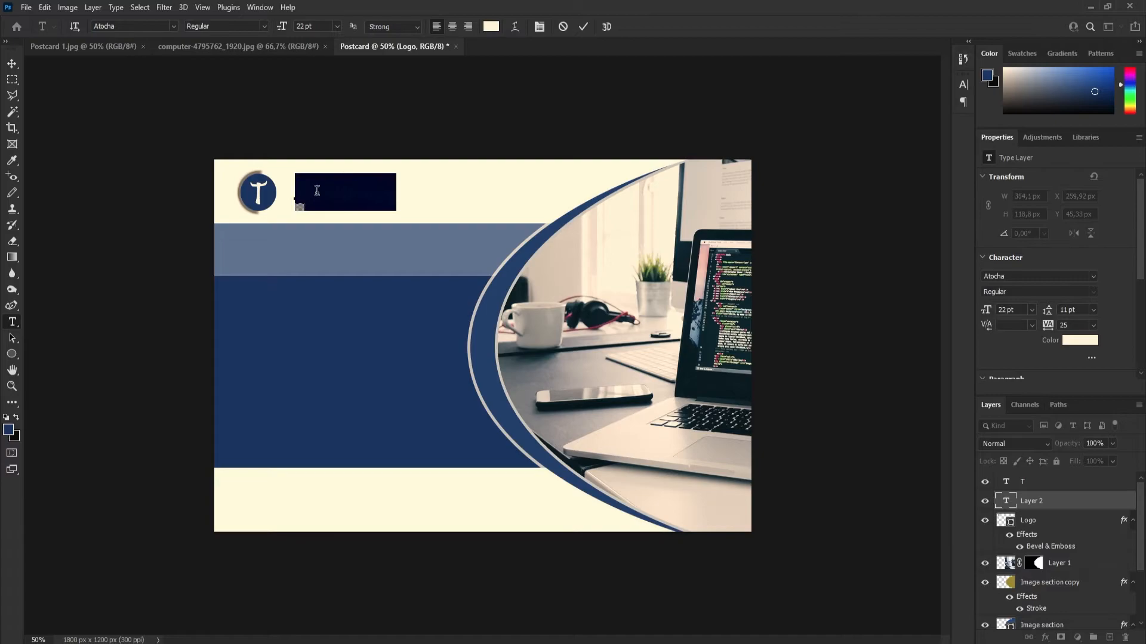
{"action": "left_click", "coordinate": [491, 27]}
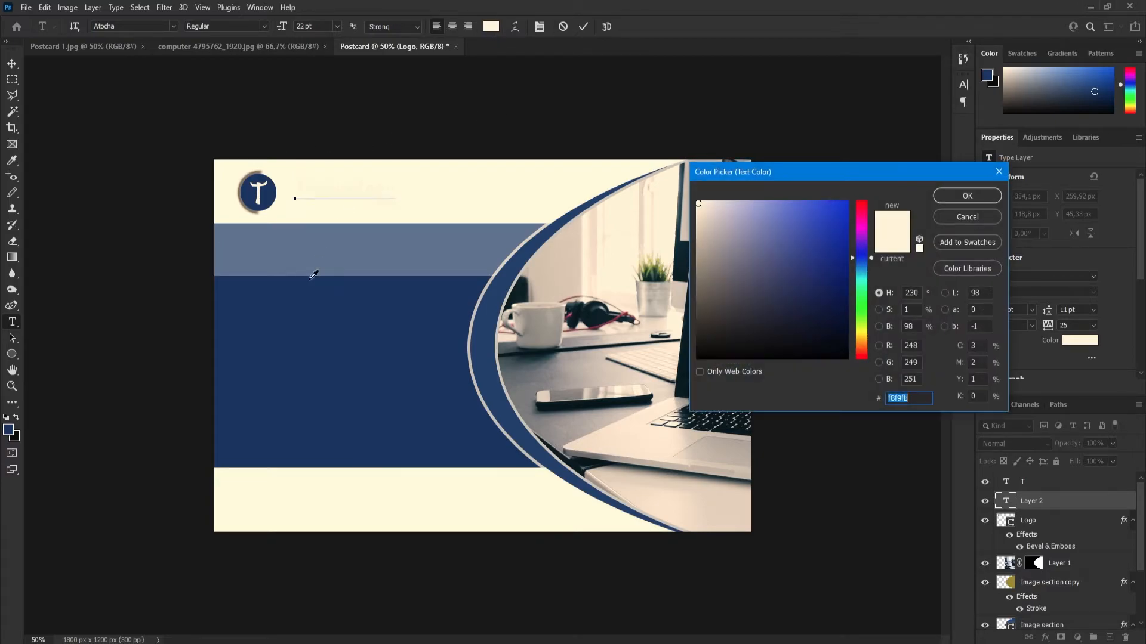
{"action": "left_click", "coordinate": [369, 359]}
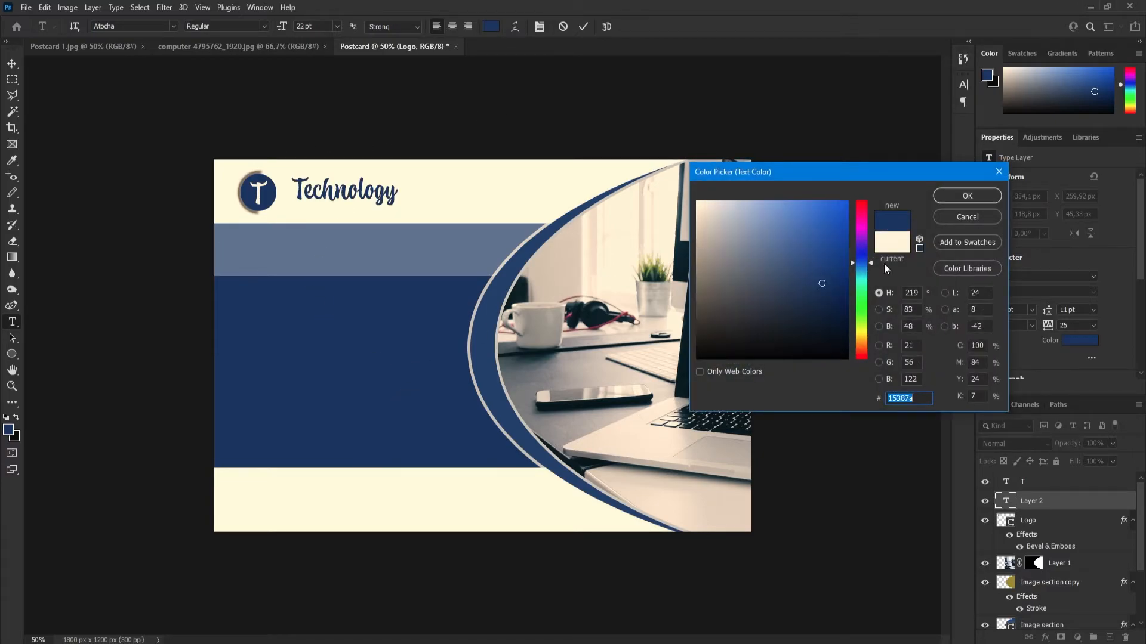
{"action": "left_click", "coordinate": [967, 196]}
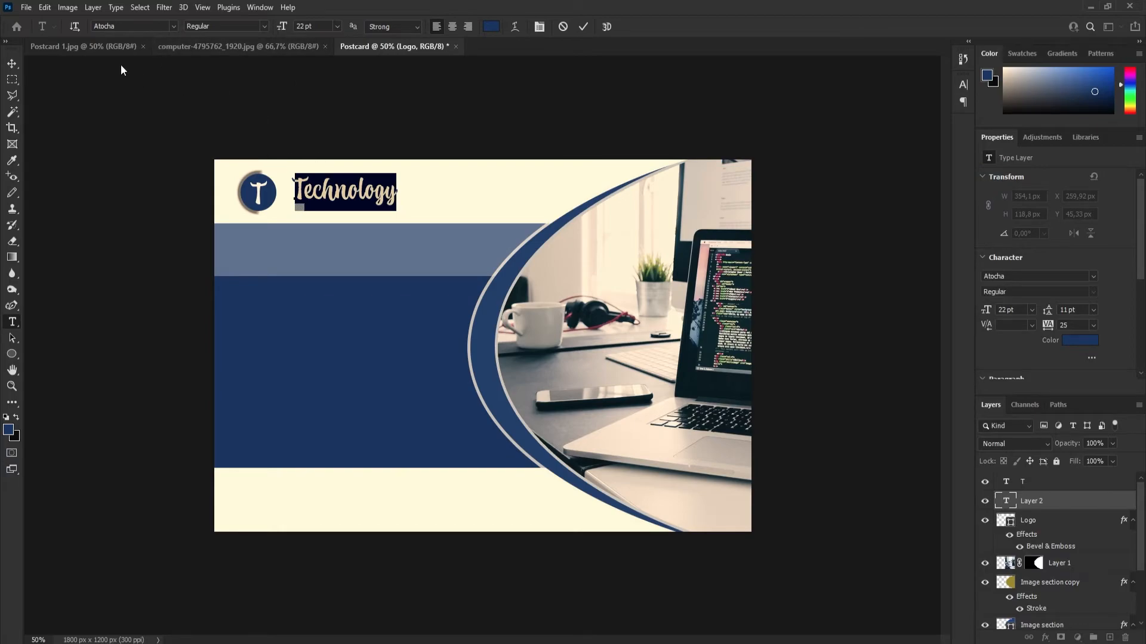
Check the company lettering on the reference postcard and change the "Technology" text's font to Apotek Comp.
{"action": "left_click", "coordinate": [95, 47]}
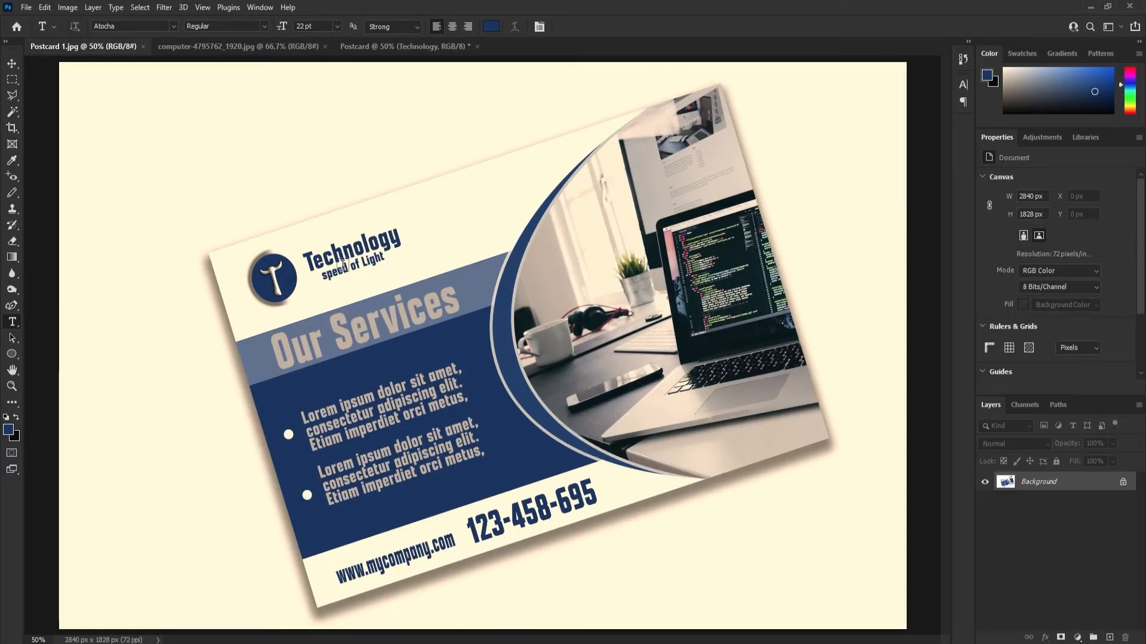
{"action": "left_click", "coordinate": [389, 46]}
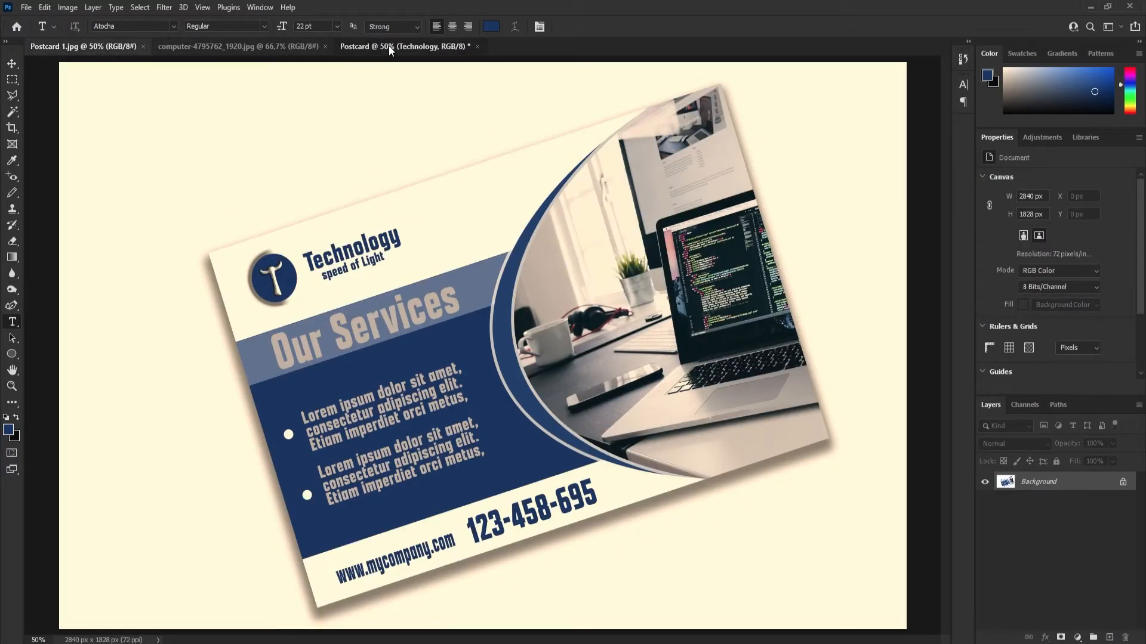
{"action": "left_click", "coordinate": [330, 192]}
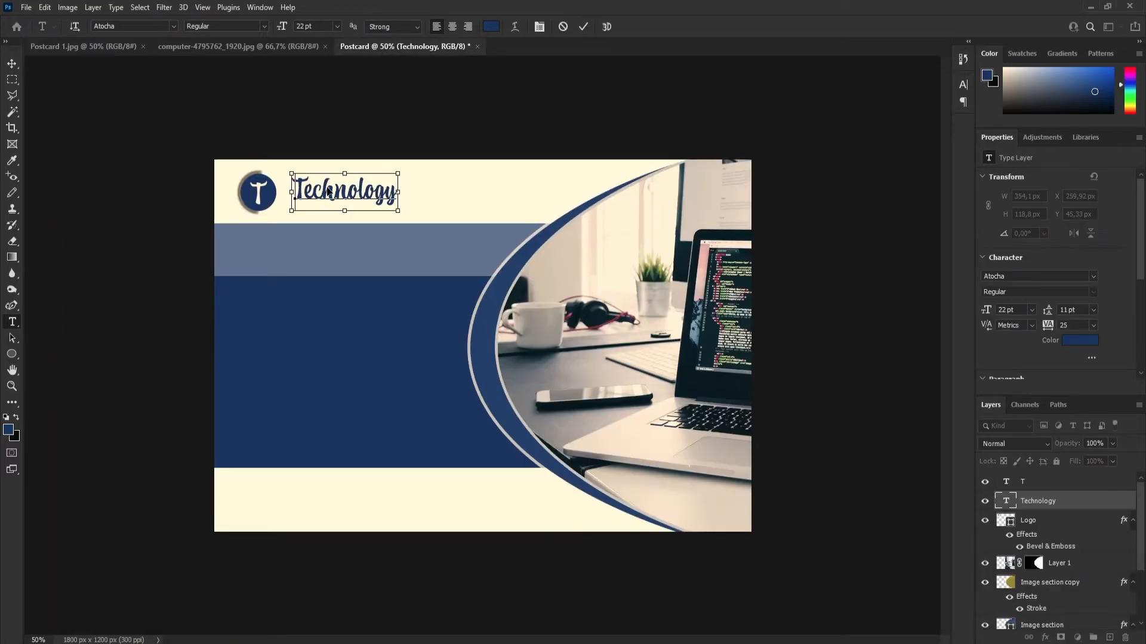
{"action": "double_click", "coordinate": [330, 192]}
{"action": "left_click", "coordinate": [172, 27]}
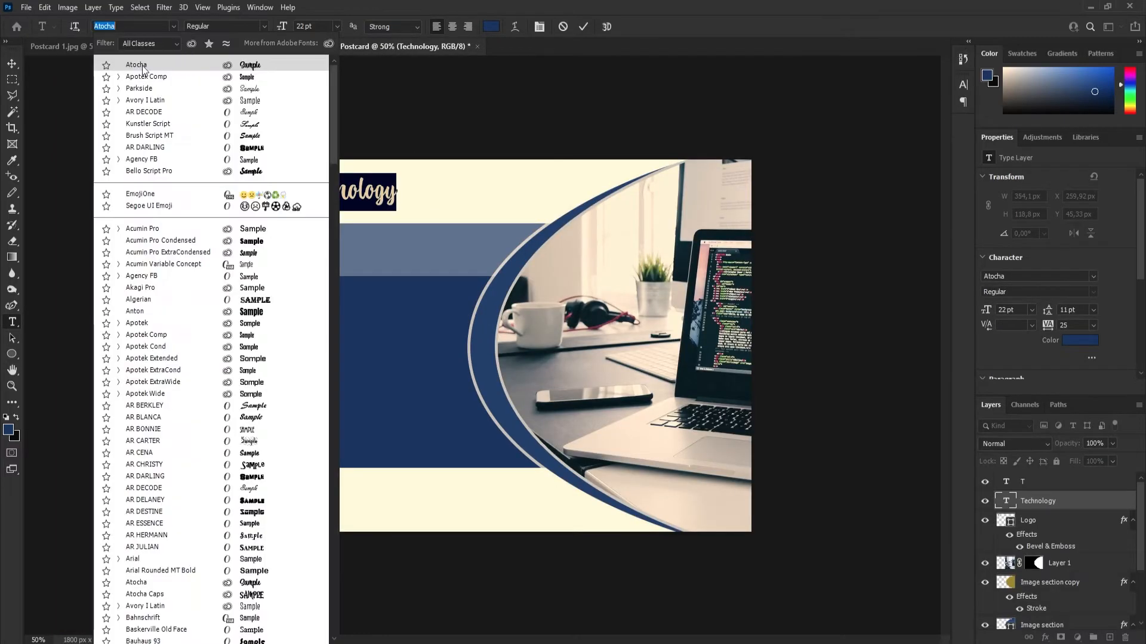
{"action": "left_click", "coordinate": [145, 80]}
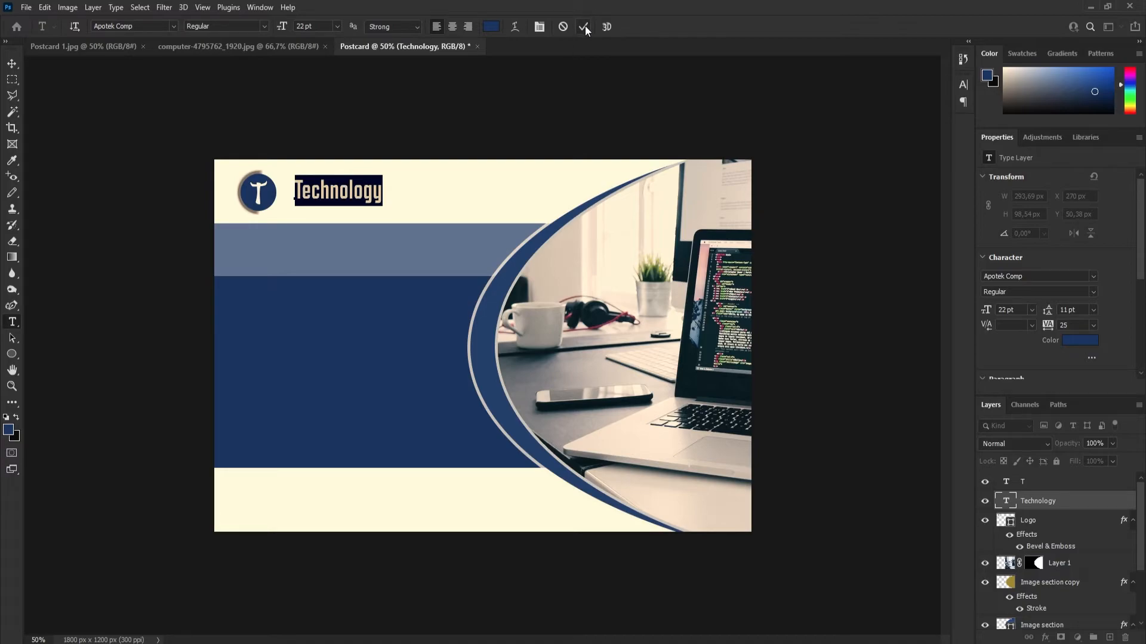
Set the "Technology" text to Bold and move it slightly closer to the logo circle.
{"action": "left_click", "coordinate": [265, 27]}
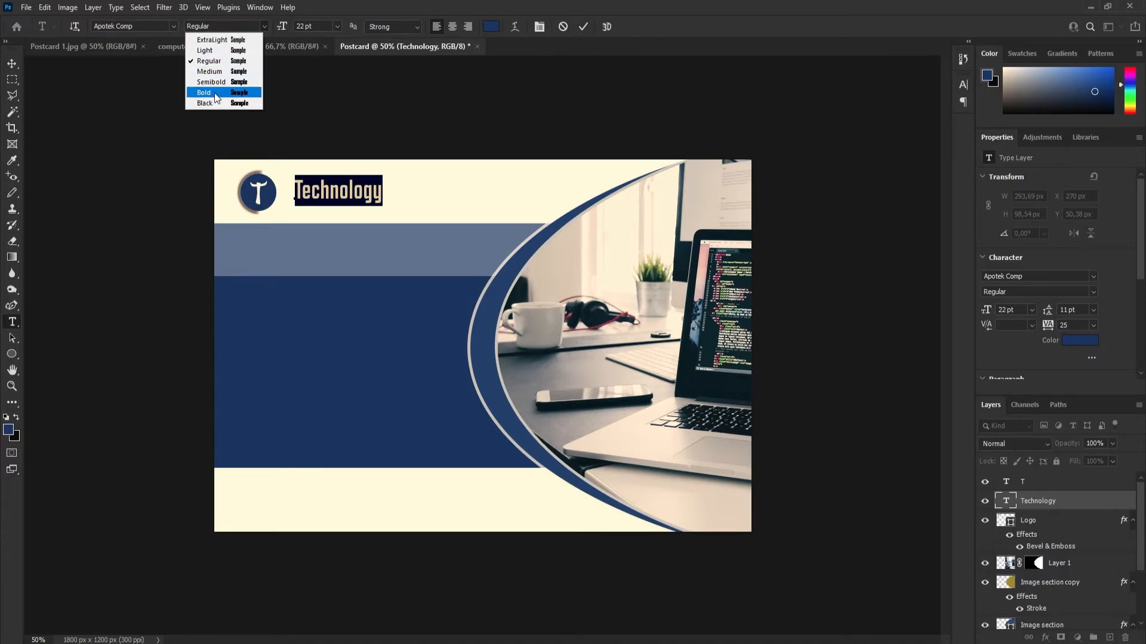
{"action": "left_click", "coordinate": [218, 94]}
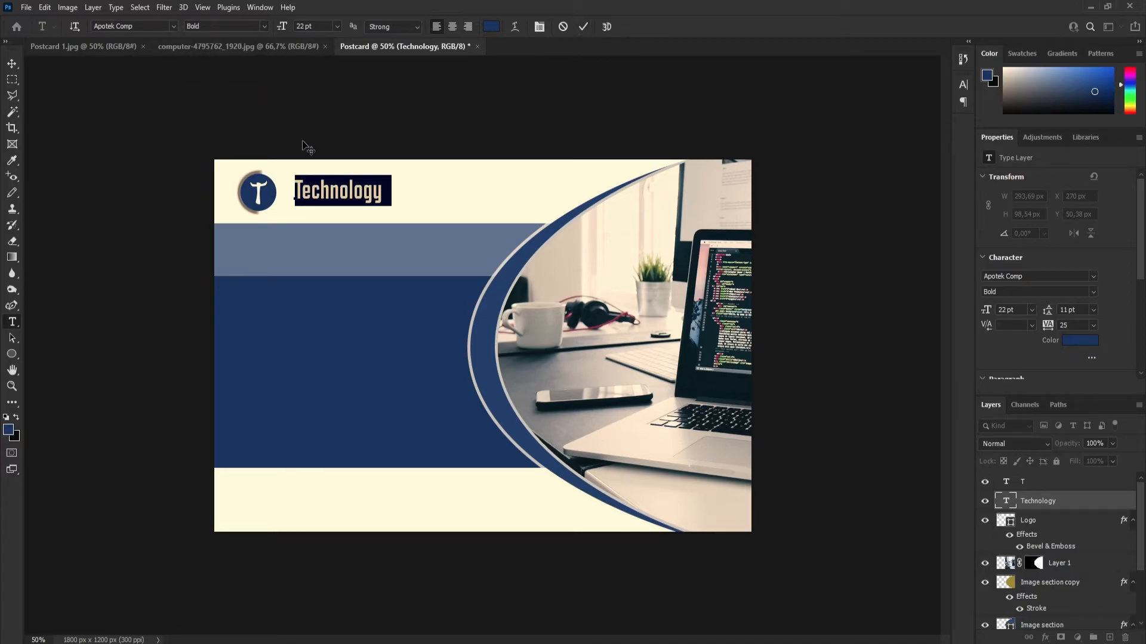
{"action": "left_click", "coordinate": [582, 26]}
{"action": "left_click", "coordinate": [11, 63]}
{"action": "left_click_drag", "start_coordinate": [349, 197], "coordinate": [337, 195]}
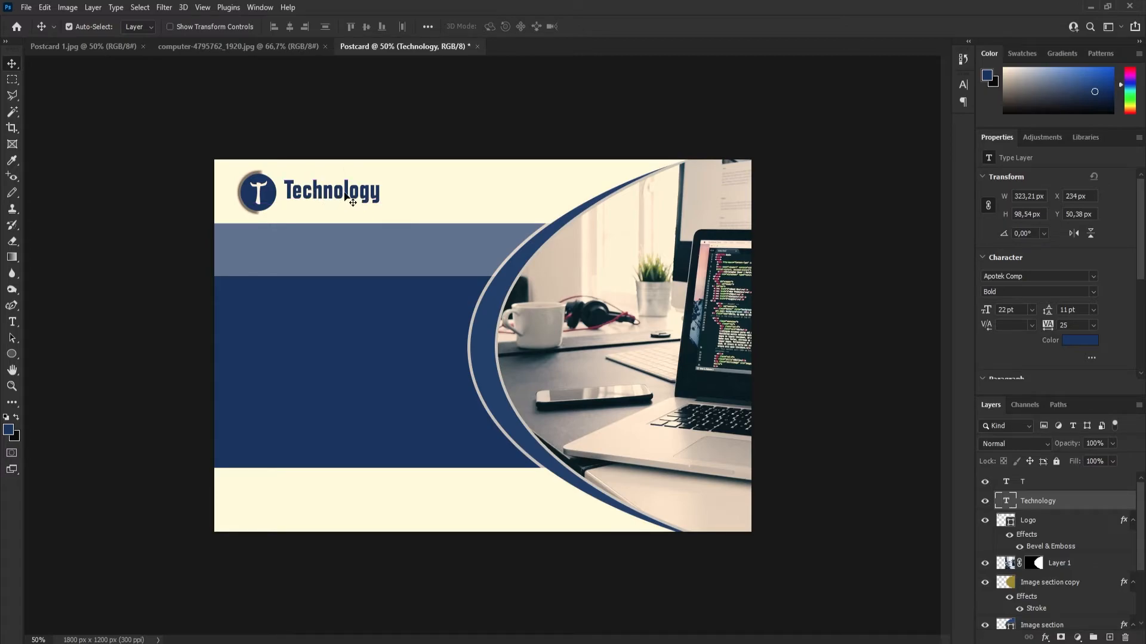
Add the text "speed of light" beside "Technology" in dark blue Apotek Comp Bold, 22 pt.
{"action": "left_click", "coordinate": [12, 322]}
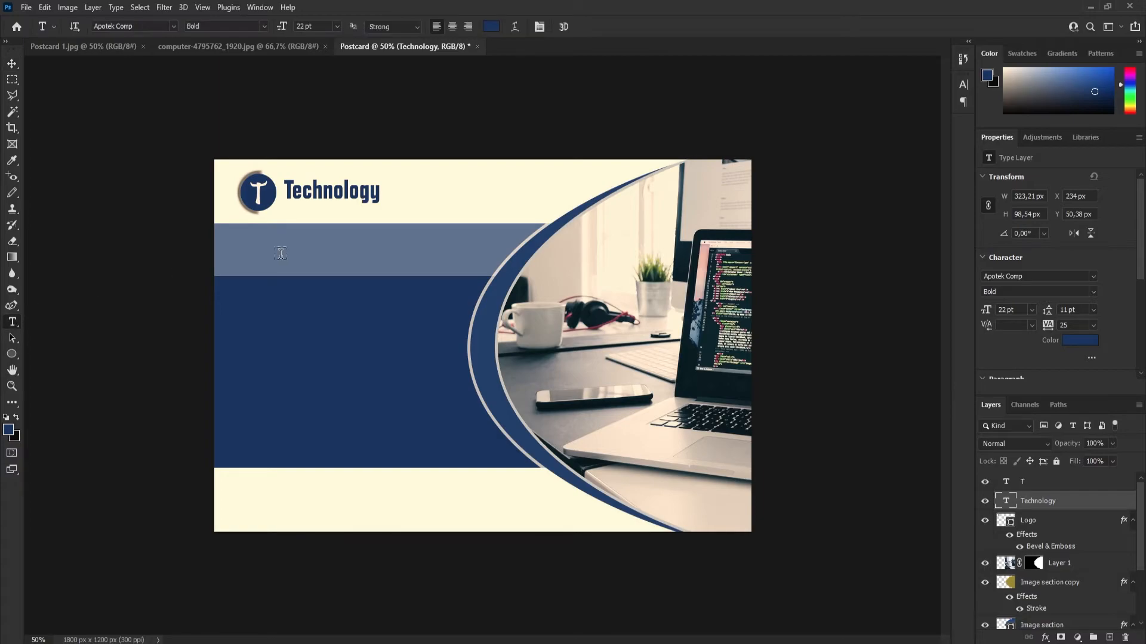
{"action": "left_click", "coordinate": [414, 209]}
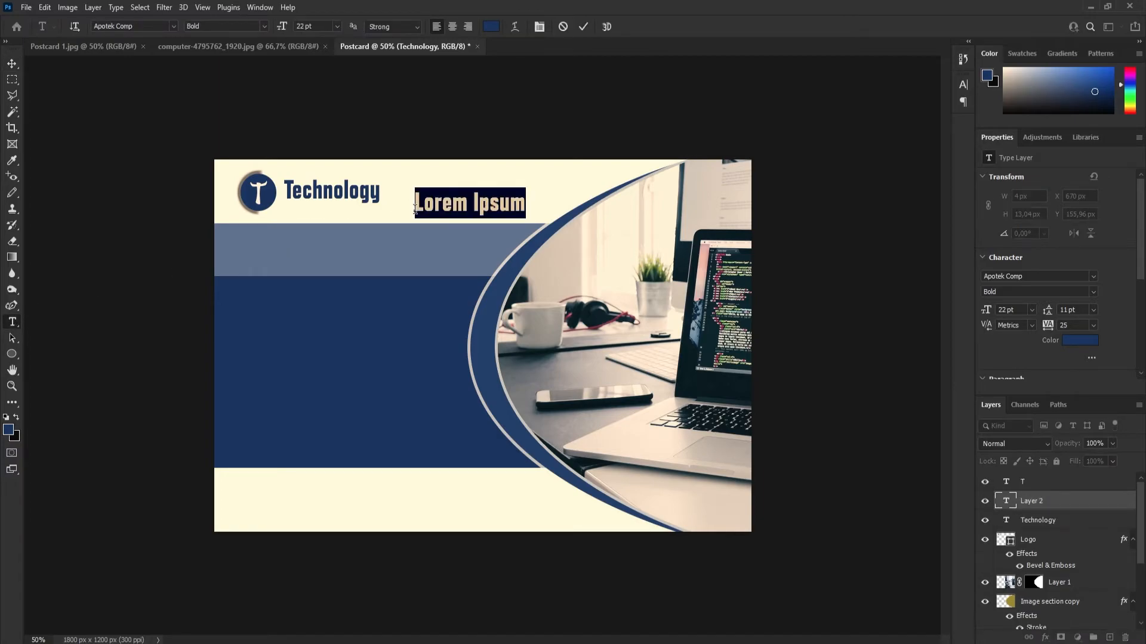
{"action": "type", "text": "speed of light"}
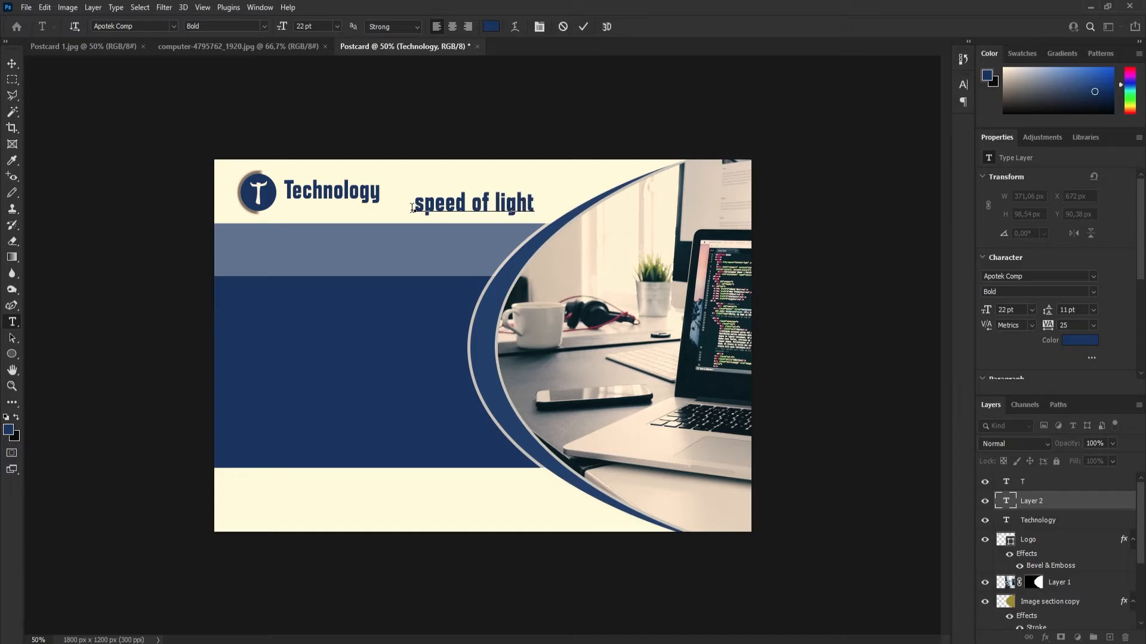
{"action": "key", "text": "ctrl+Return"}
{"action": "left_click", "coordinate": [583, 26]}
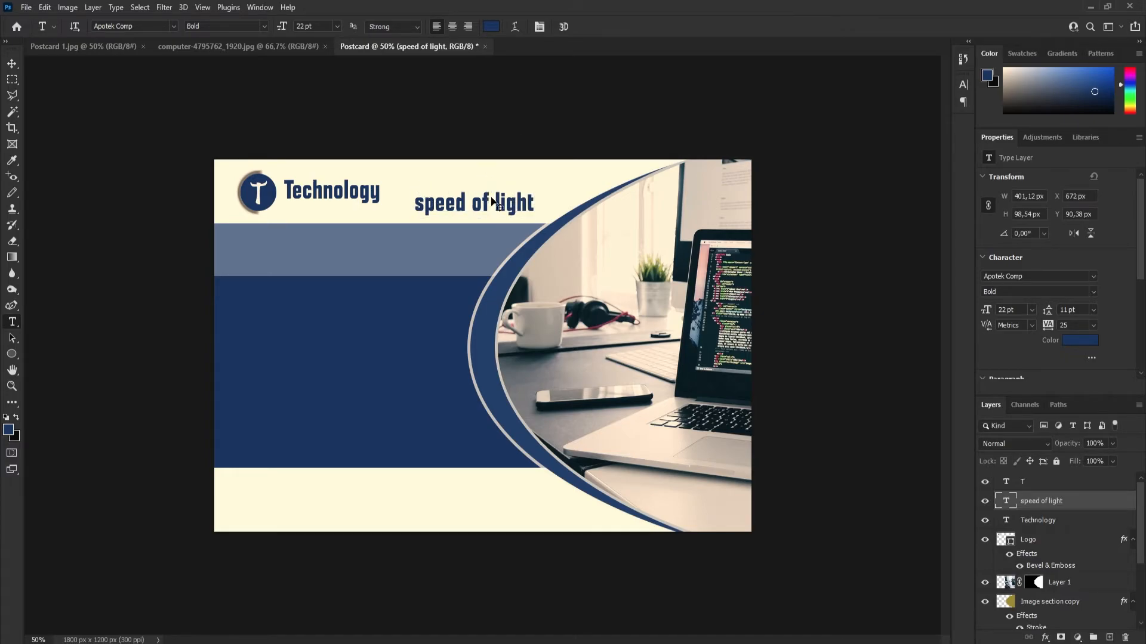
Scale the "speed of light" text down to about 46% and place it just beneath "Technology".
{"action": "key", "text": "ctrl+t"}
{"action": "left_click_drag", "start_coordinate": [415, 188], "coordinate": [311, 212]}
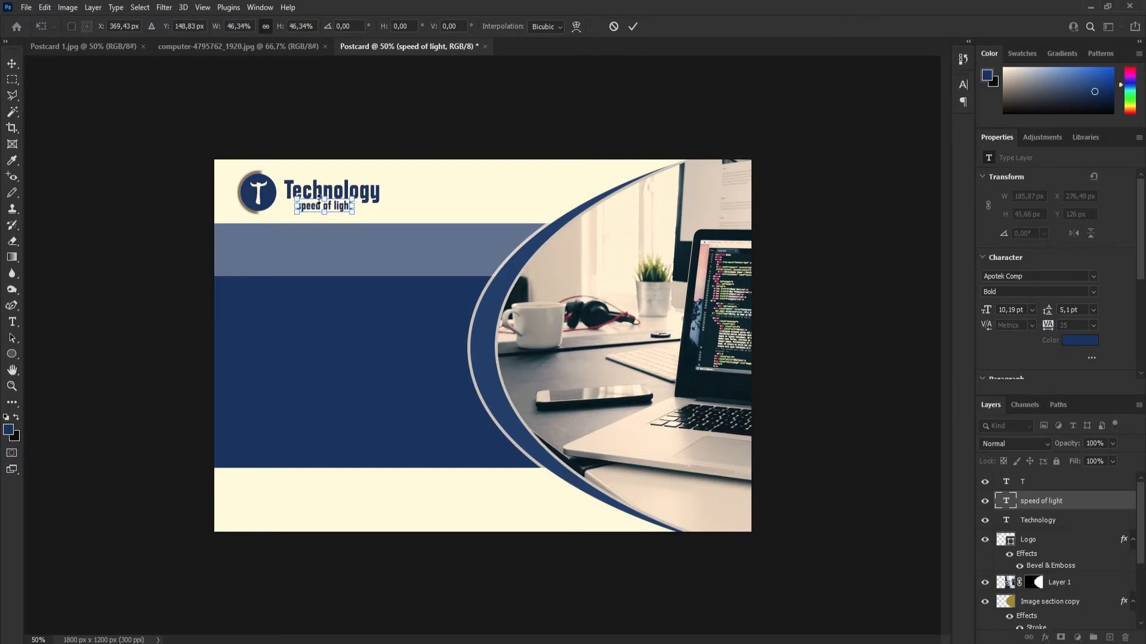
{"action": "key", "text": "Up"}
{"action": "key", "text": "Up"}
{"action": "left_click", "coordinate": [633, 27]}
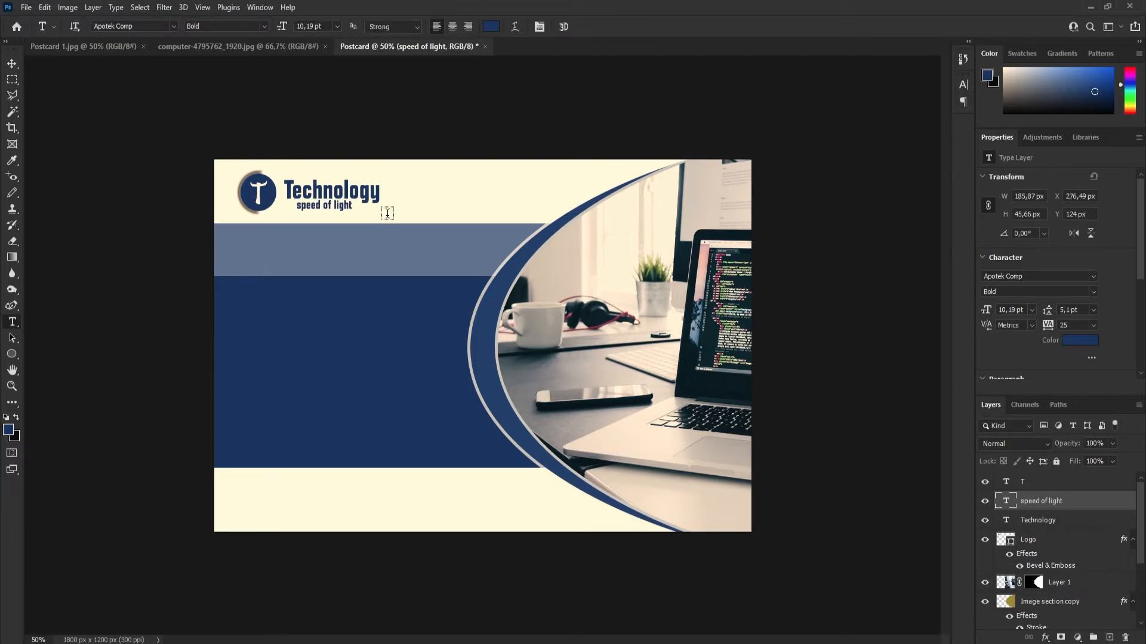
Check the heading on the reference postcard and add the text "Our Services" on the lighter blue band in Apotek Comp Bold, 22 pt.
{"action": "left_click", "coordinate": [89, 44]}
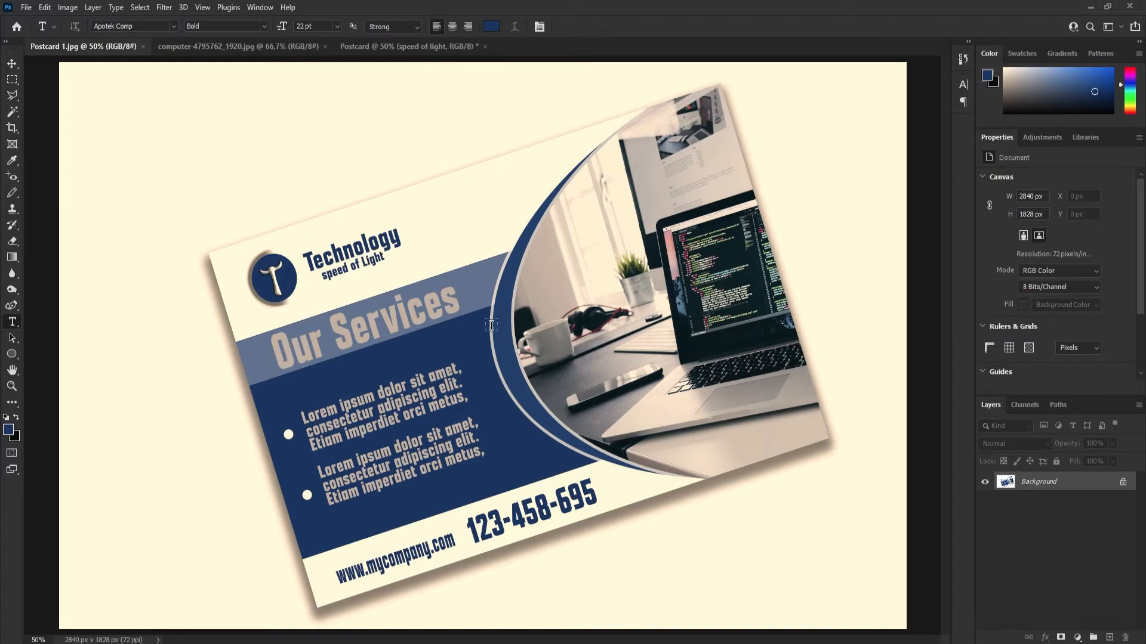
{"action": "left_click", "coordinate": [417, 47]}
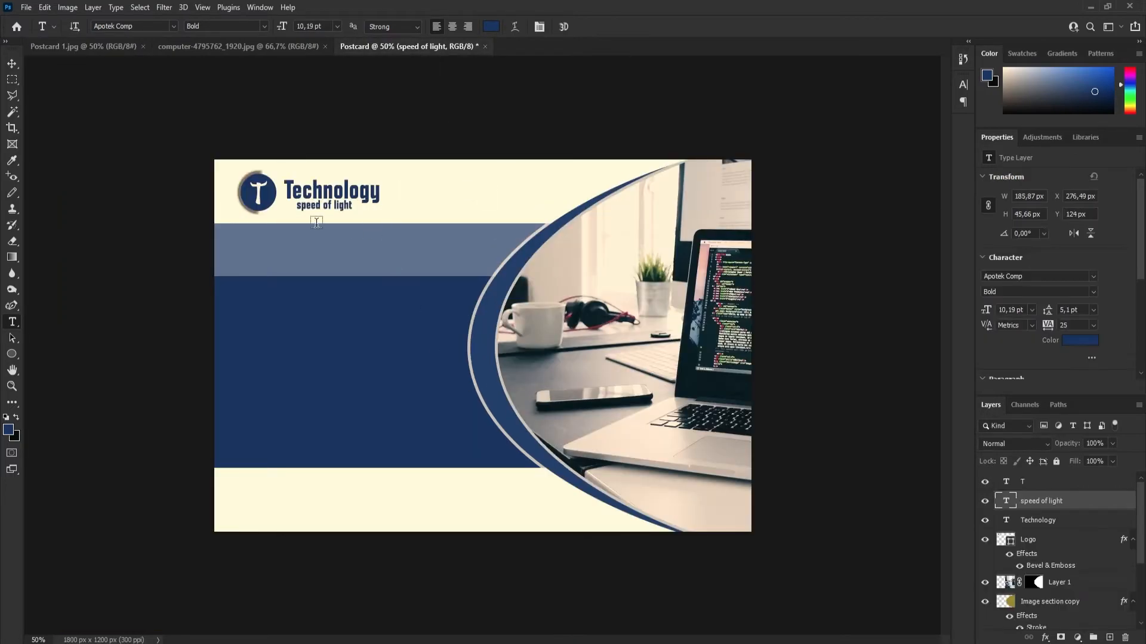
{"action": "left_click", "coordinate": [266, 255]}
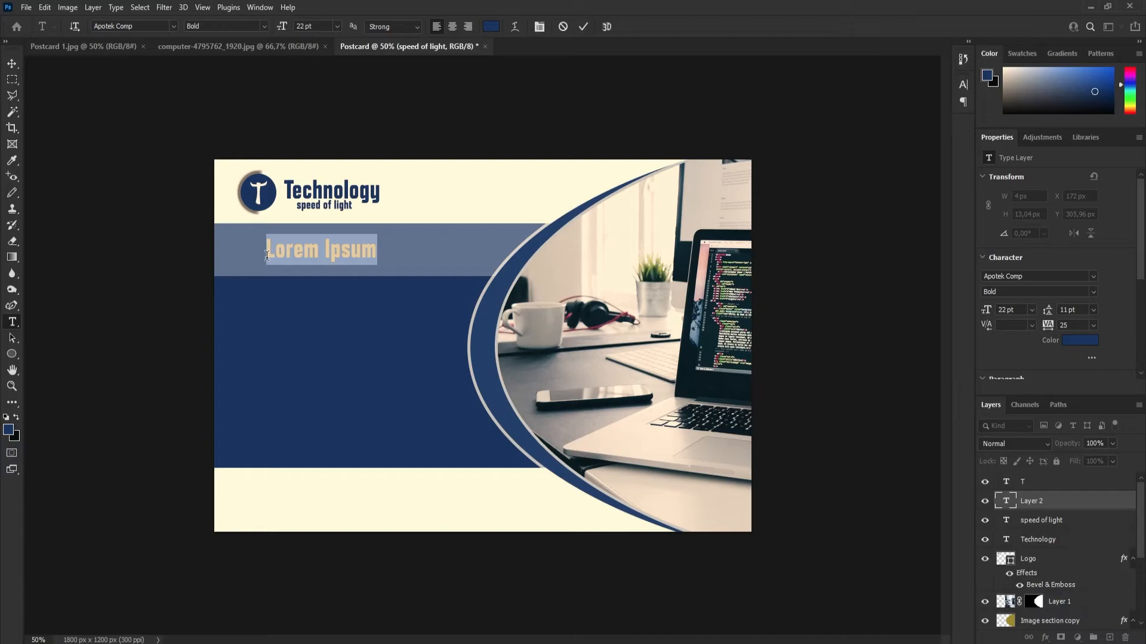
{"action": "type", "text": "O"}
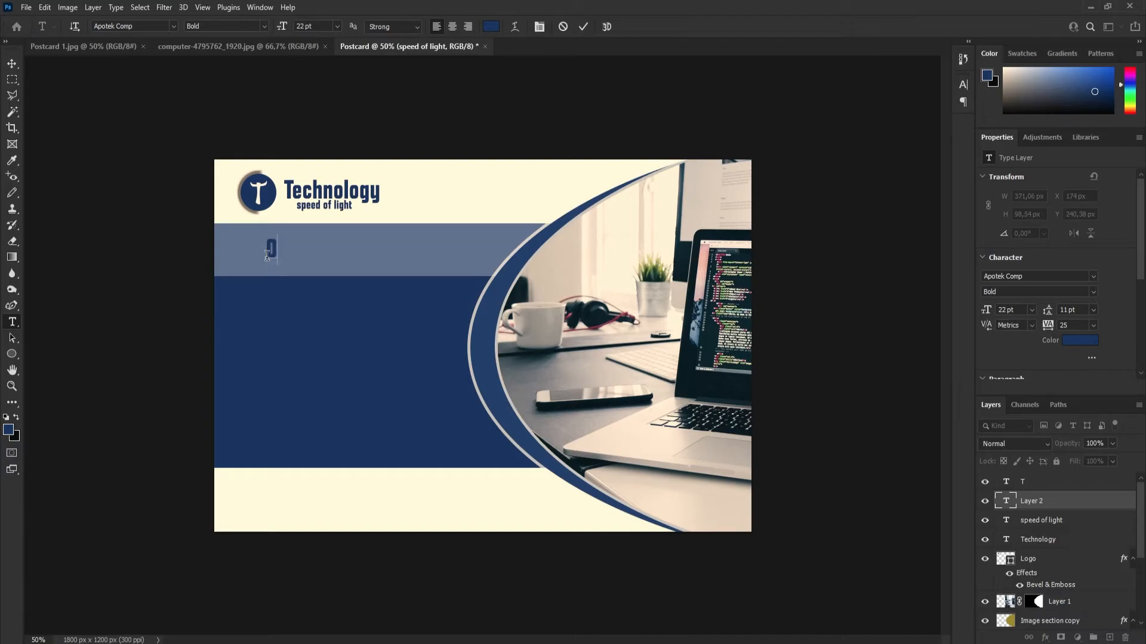
{"action": "type", "text": "ur Services"}
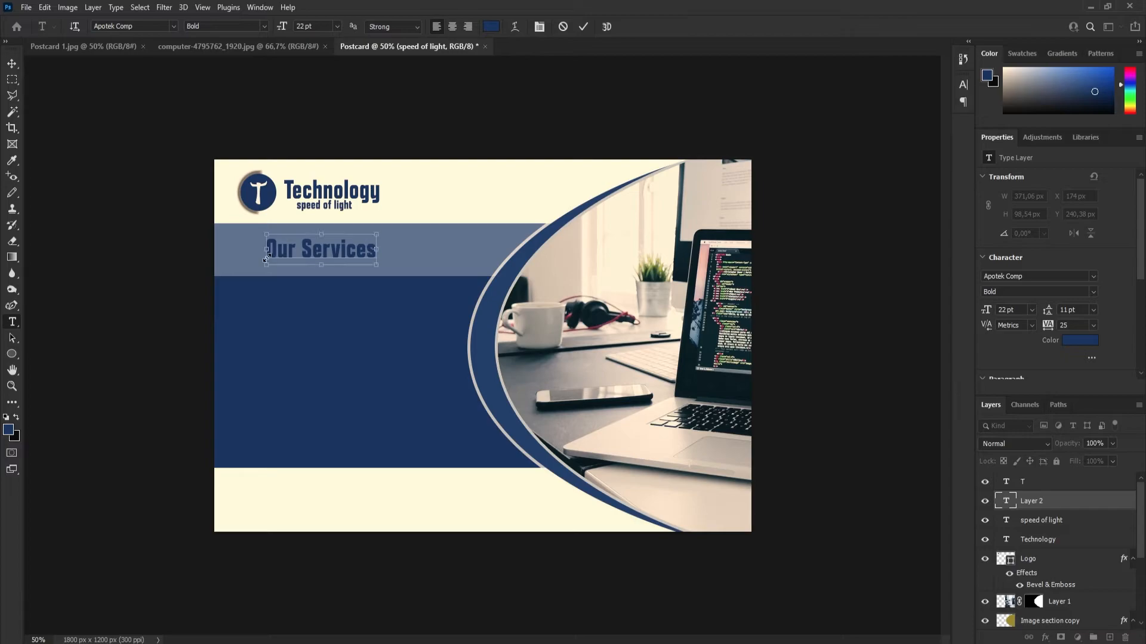
Recolour the "Our Services" text to the pale blue c8d8f6.
{"action": "key", "text": "ctrl+a"}
{"action": "left_click", "coordinate": [492, 27]}
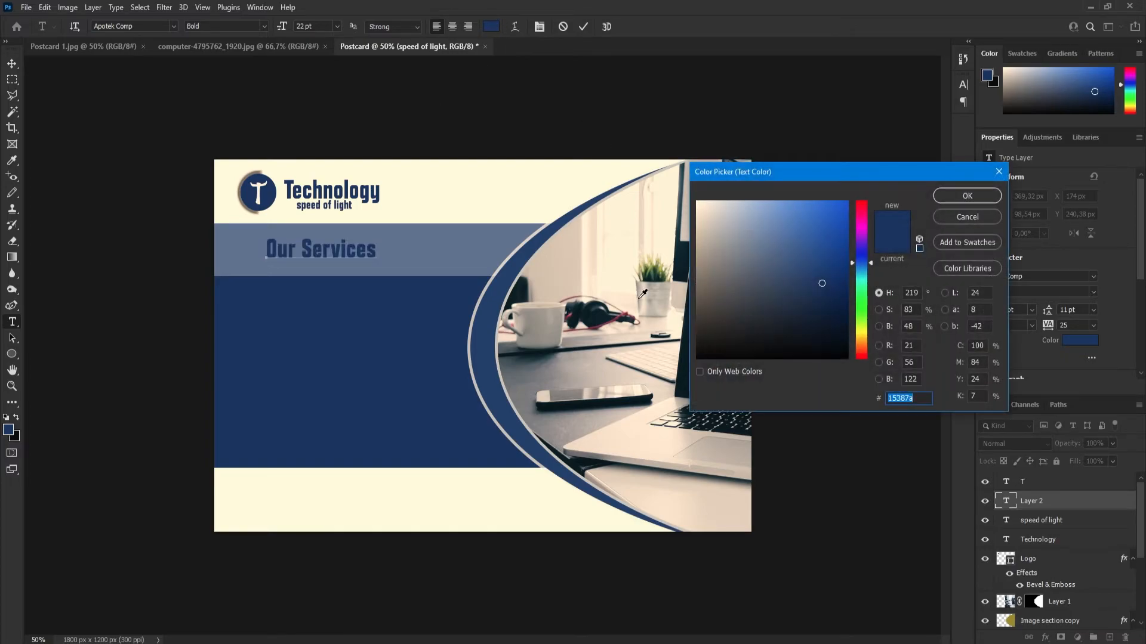
{"action": "left_click", "coordinate": [724, 263]}
{"action": "left_click", "coordinate": [760, 287]}
{"action": "left_click", "coordinate": [730, 218]}
{"action": "left_click", "coordinate": [726, 228]}
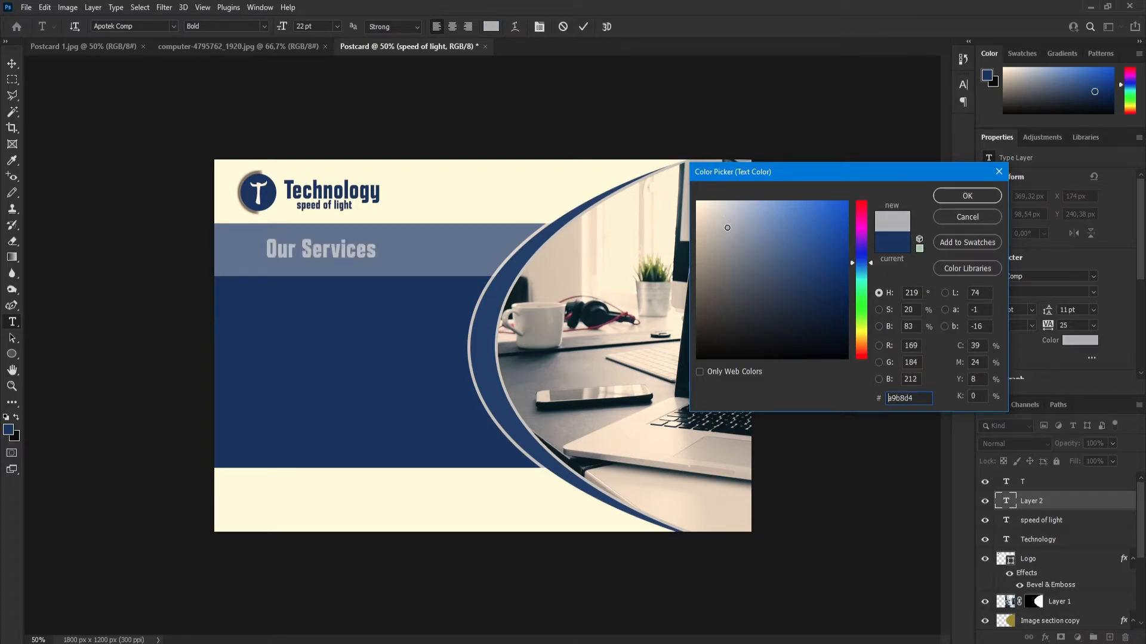
{"action": "left_click", "coordinate": [724, 206]}
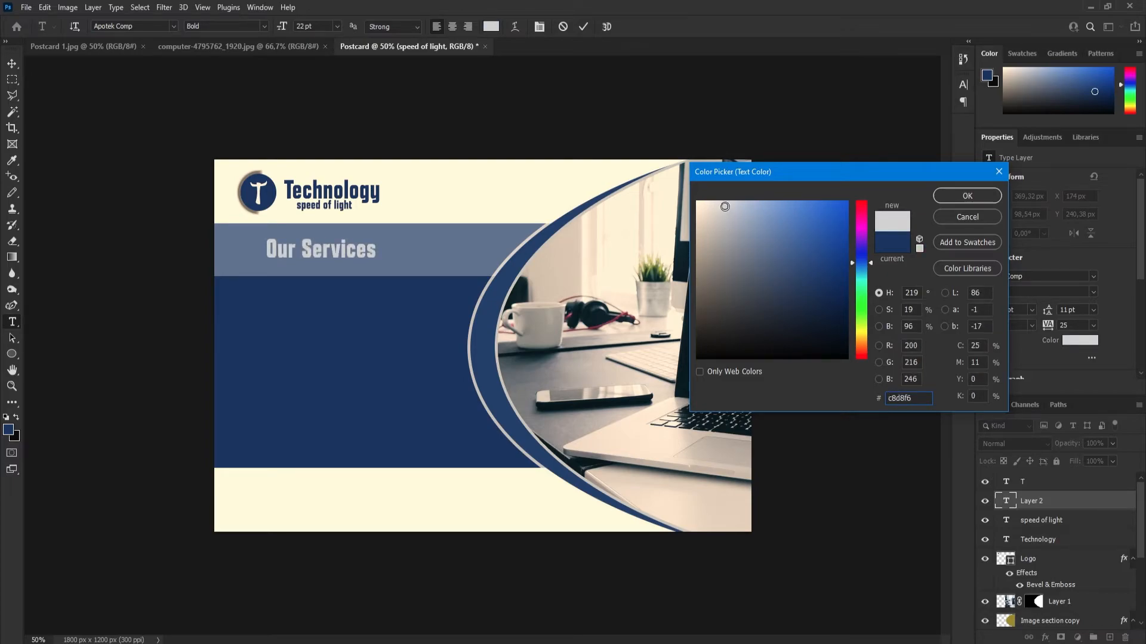
{"action": "left_click", "coordinate": [956, 197]}
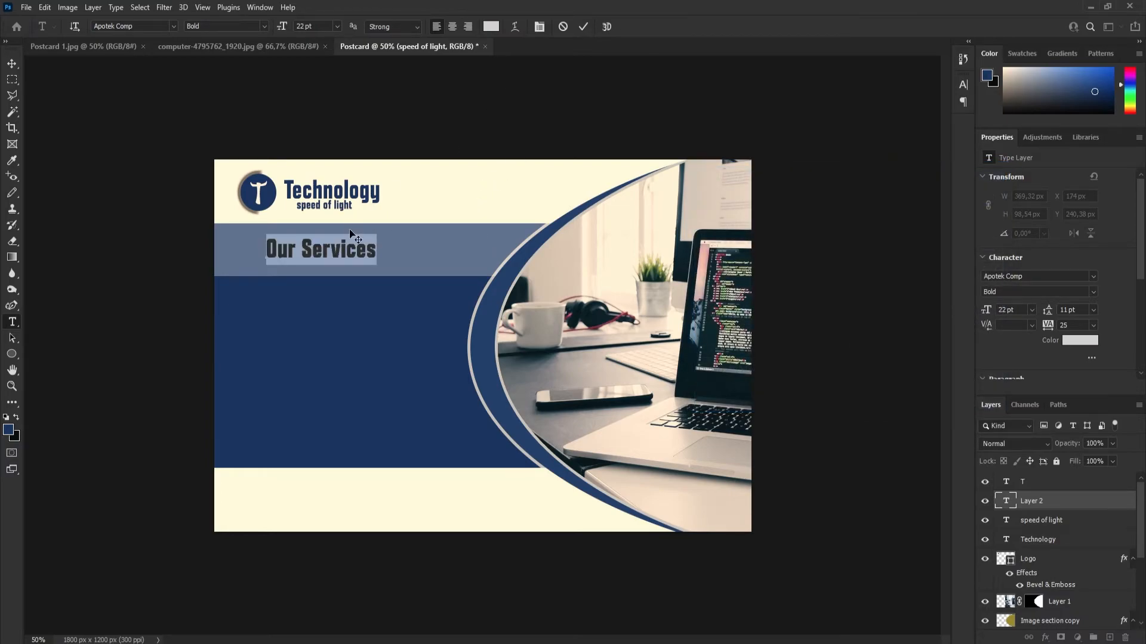
{"action": "left_click", "coordinate": [582, 27]}
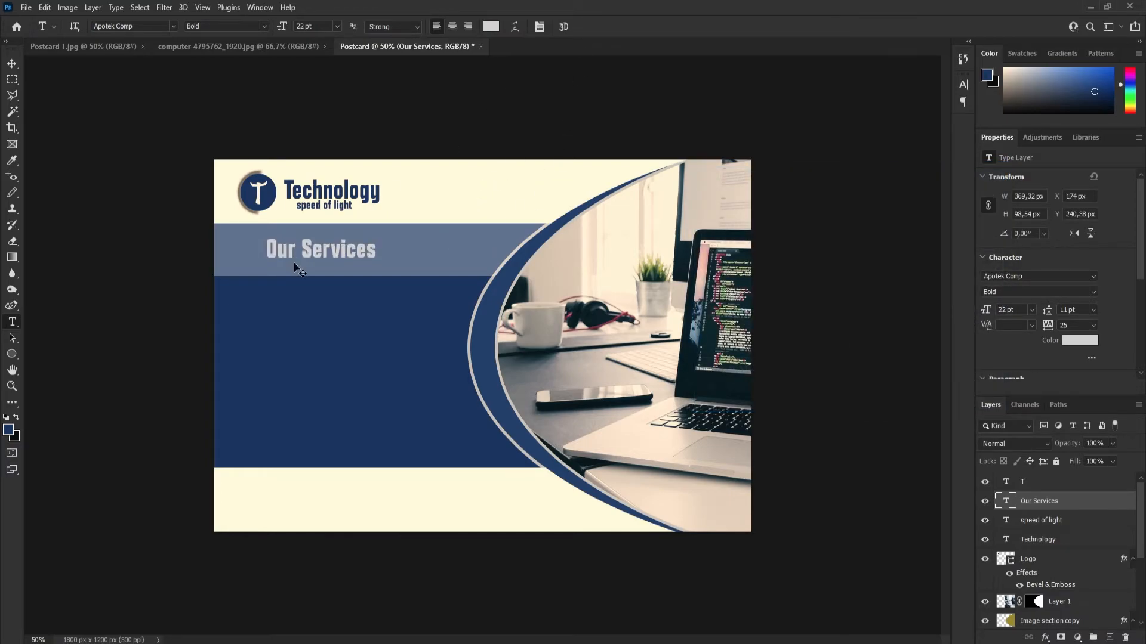
Enlarge the "Our Services" text to about 159% and centre it vertically within the lighter blue band.
{"action": "key", "text": "ctrl+t"}
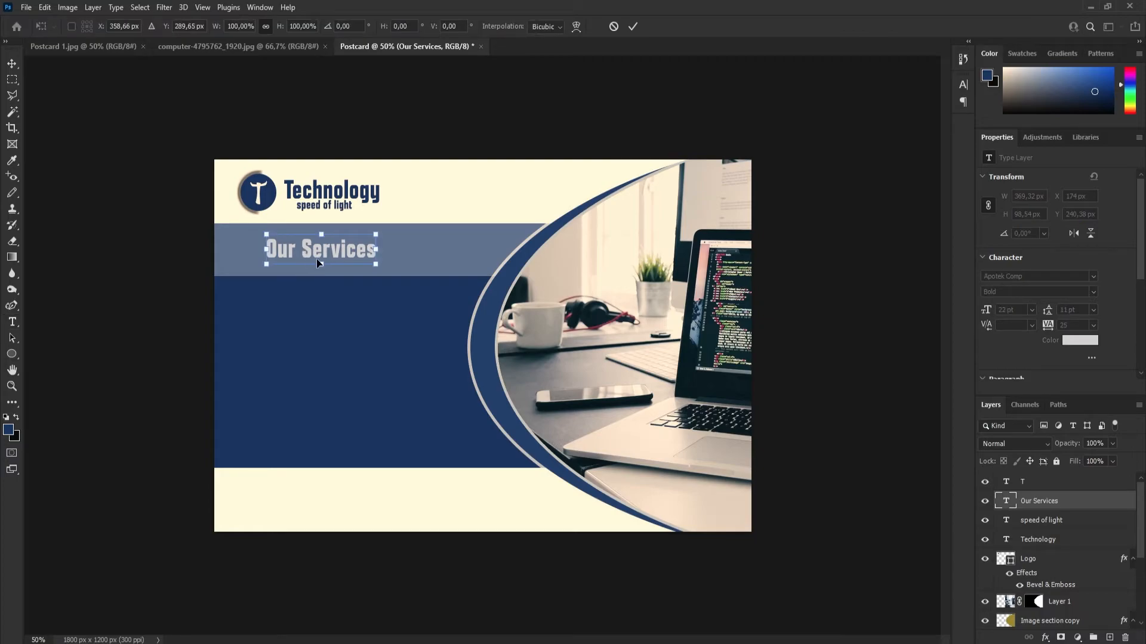
{"action": "left_click_drag", "start_coordinate": [377, 233], "coordinate": [351, 255]}
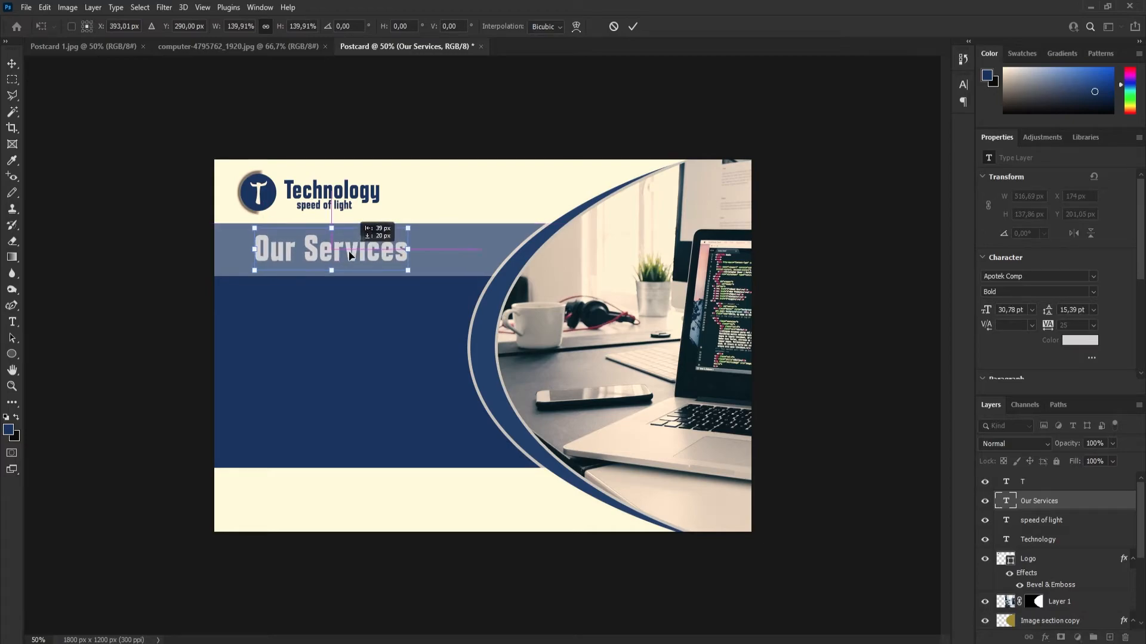
{"action": "left_click_drag", "start_coordinate": [415, 226], "coordinate": [430, 224]}
{"action": "left_click_drag", "start_coordinate": [359, 254], "coordinate": [353, 259]}
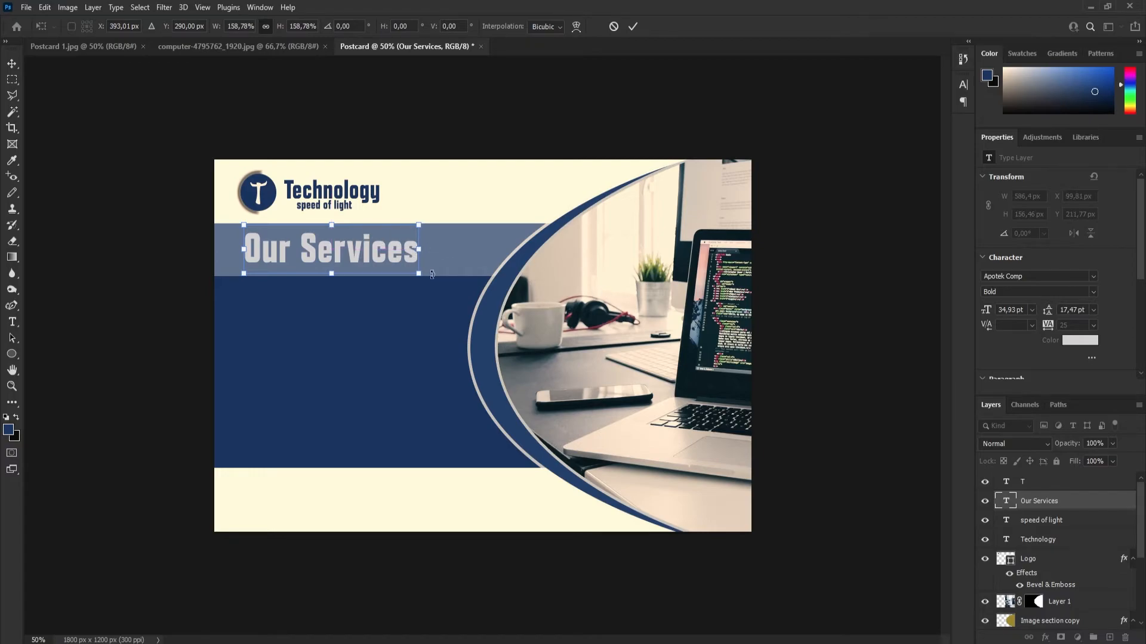
{"action": "left_click", "coordinate": [631, 27]}
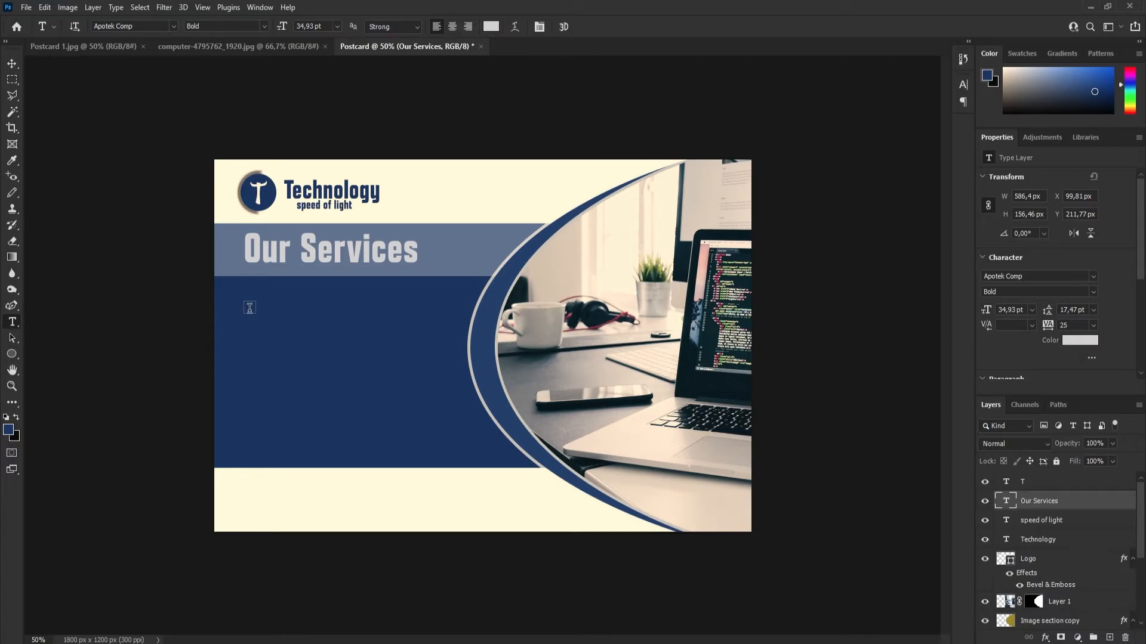
Draw a text box about 683 by 446 px on the dark blue panel, paste "Lorem ipsum dolor sit amet consectetur adipisicing elit." and select it.
{"action": "left_click_drag", "start_coordinate": [249, 310], "coordinate": [454, 446]}
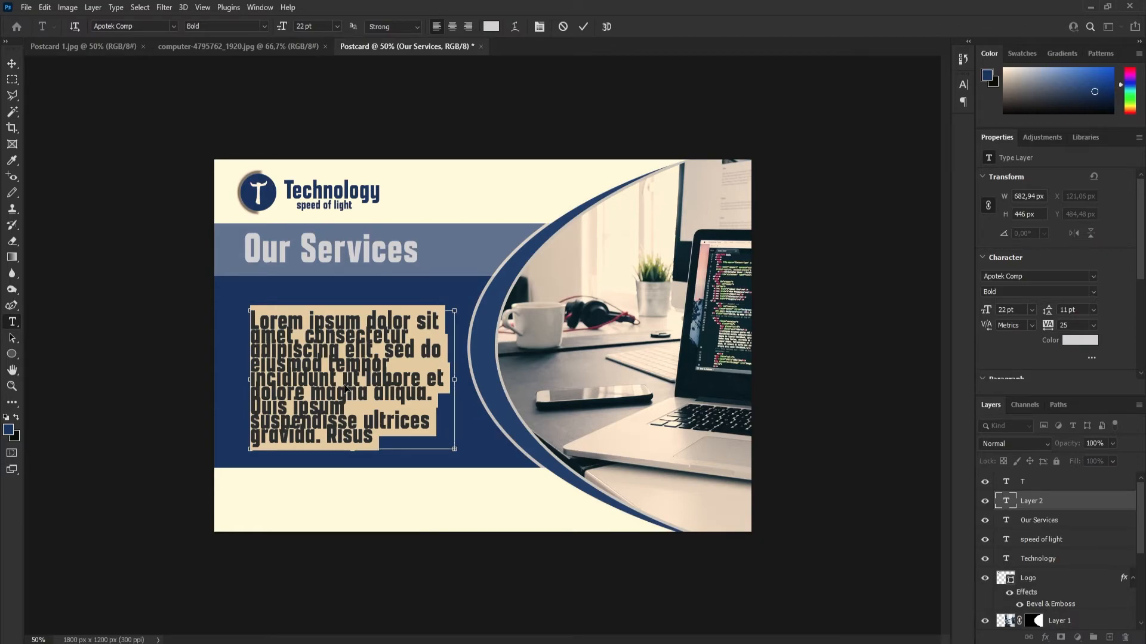
{"action": "type", "text": "Lorem ipsum dolor sit amet consectetur adipisicing elit."}
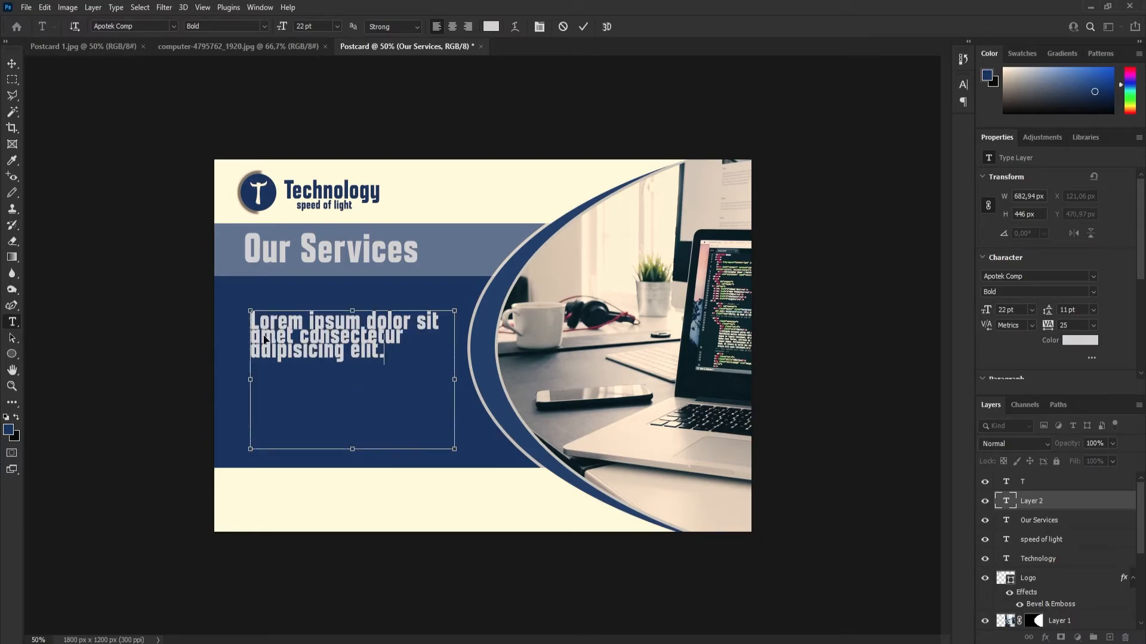
{"action": "key", "text": "ctrl+a"}
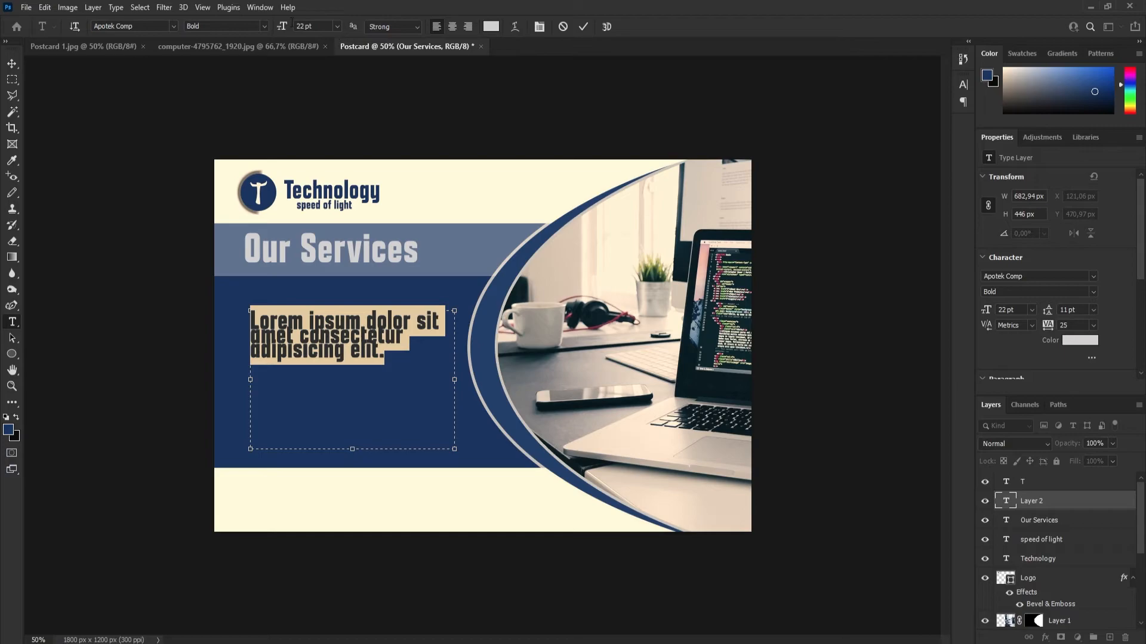
Set the lorem ipsum sentence to 14 pt and paste it two more times below, separated by blank lines.
{"action": "left_click_drag", "start_coordinate": [283, 30], "coordinate": [279, 31]}
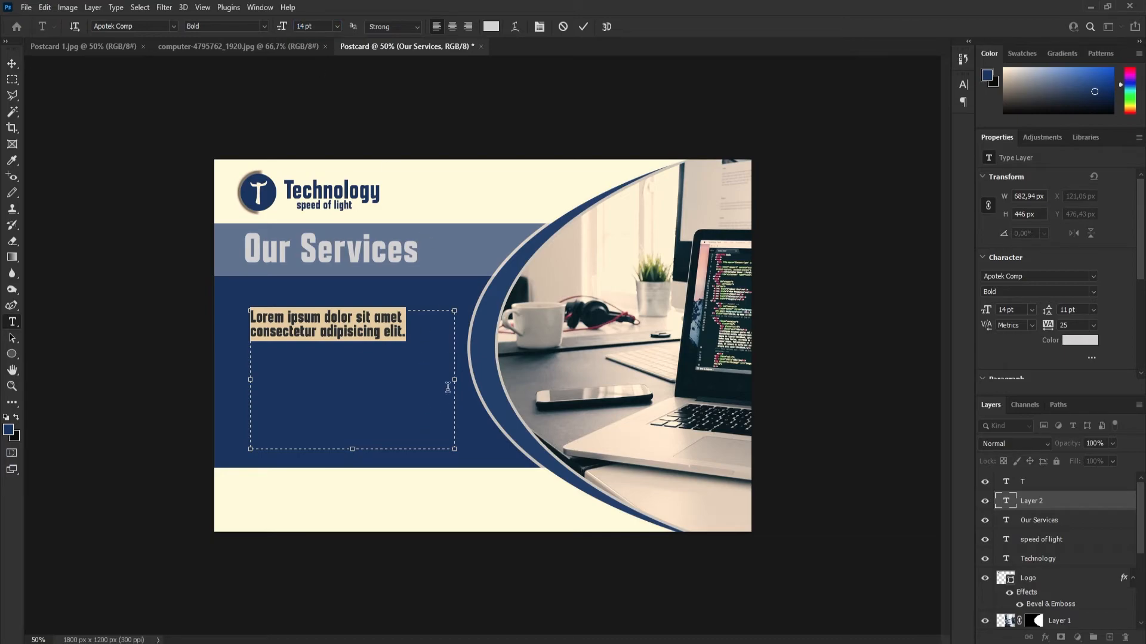
{"action": "left_click_drag", "start_coordinate": [409, 335], "coordinate": [231, 312]}
{"action": "key", "text": "ctrl+c"}
{"action": "left_click", "coordinate": [411, 345]}
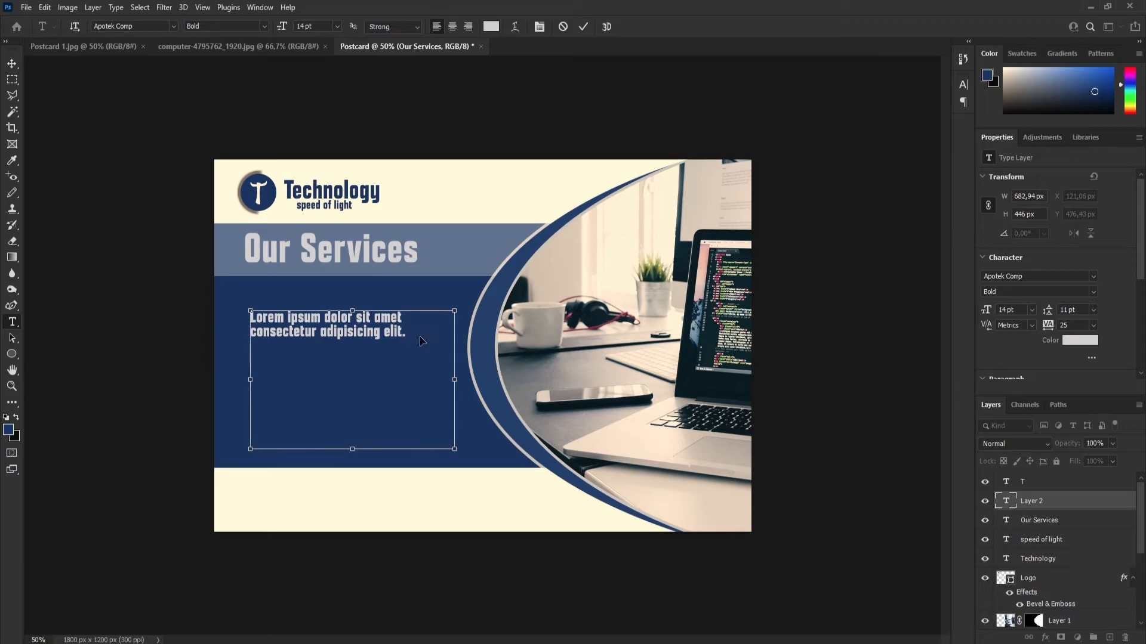
{"action": "key", "text": "Return"}
{"action": "key", "text": "Return"}
{"action": "key", "text": "ctrl+v"}
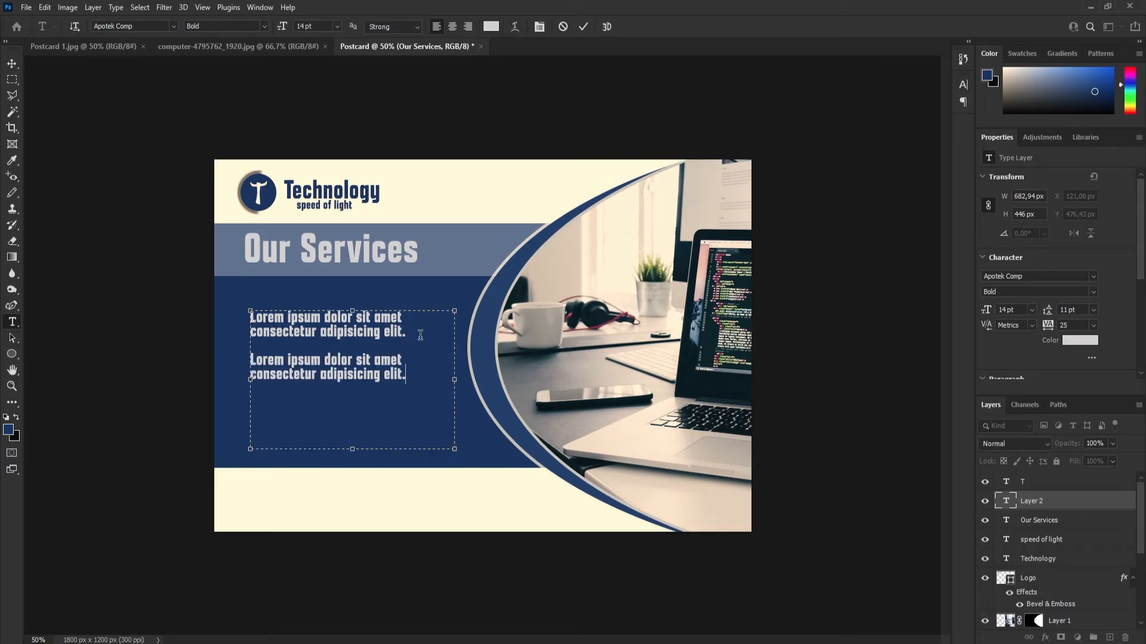
{"action": "key", "text": "Return"}
{"action": "key", "text": "Return"}
{"action": "key", "text": "ctrl+v"}
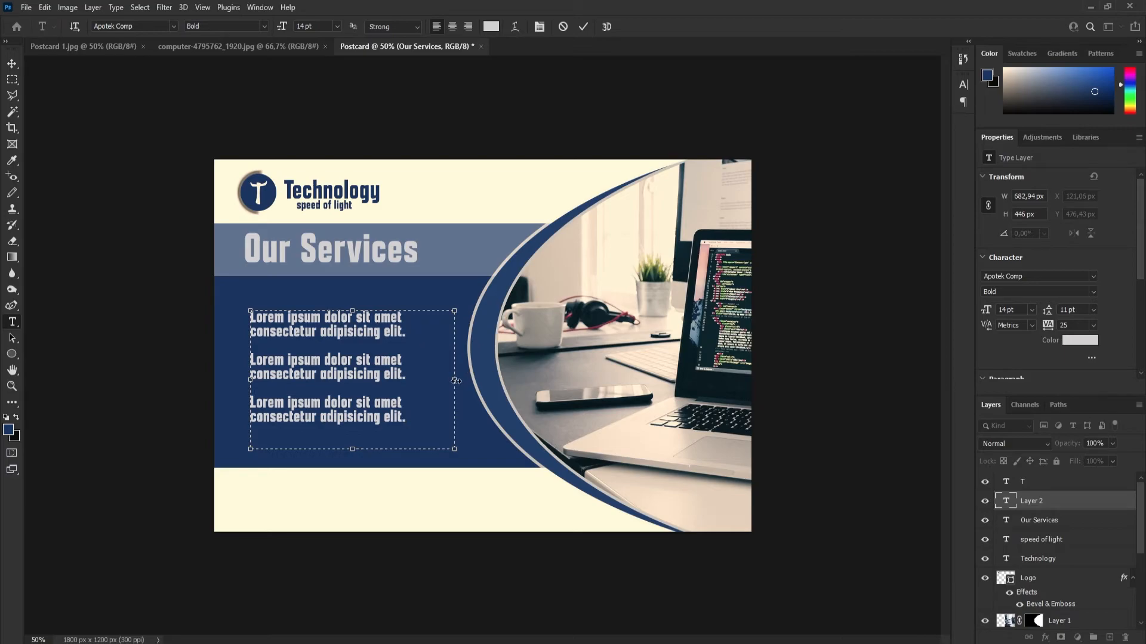
Resize the services text box to about 636 by 418 px so it fits around the three paragraphs.
{"action": "left_click_drag", "start_coordinate": [355, 450], "coordinate": [335, 404]}
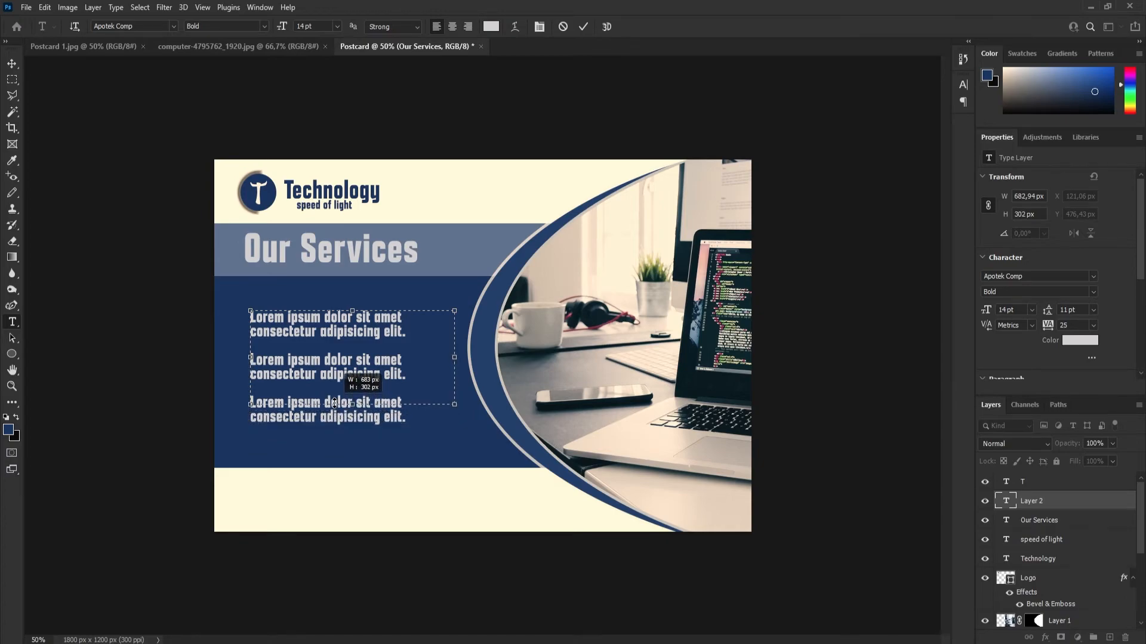
{"action": "mouse_move", "coordinate": [455, 356]}
{"action": "left_mouse_down"}
{"action": "mouse_move", "coordinate": [474, 356]}
{"action": "mouse_move", "coordinate": [440, 356]}
{"action": "left_mouse_up"}
{"action": "left_click_drag", "start_coordinate": [346, 403], "coordinate": [345, 440]}
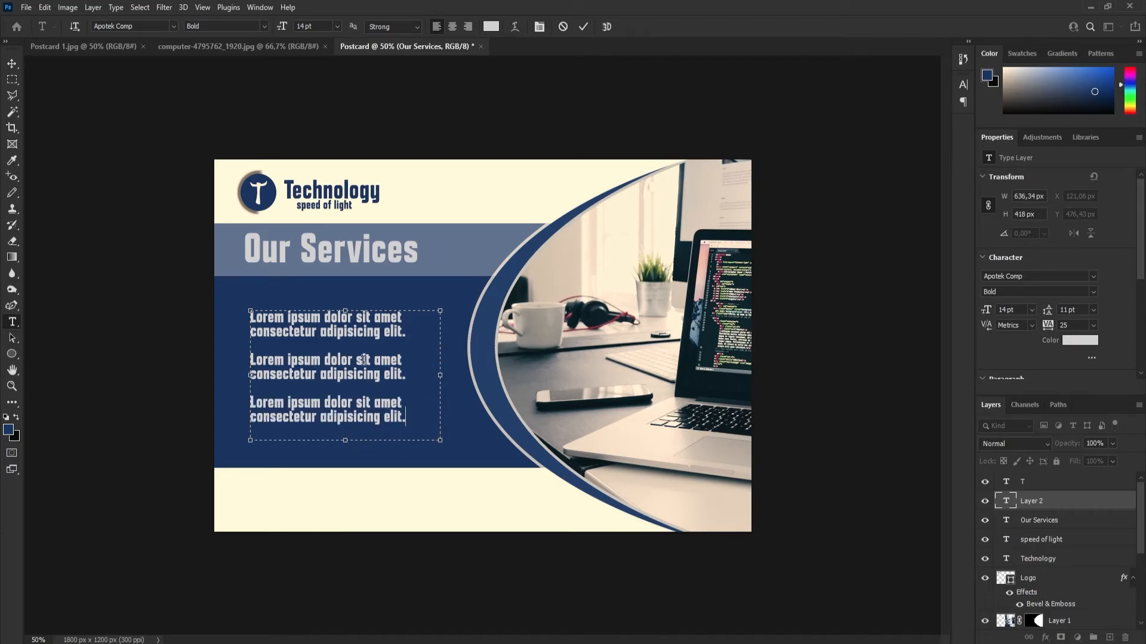
{"action": "left_click", "coordinate": [12, 63]}
{"action": "left_click_drag", "start_coordinate": [320, 368], "coordinate": [317, 366]}
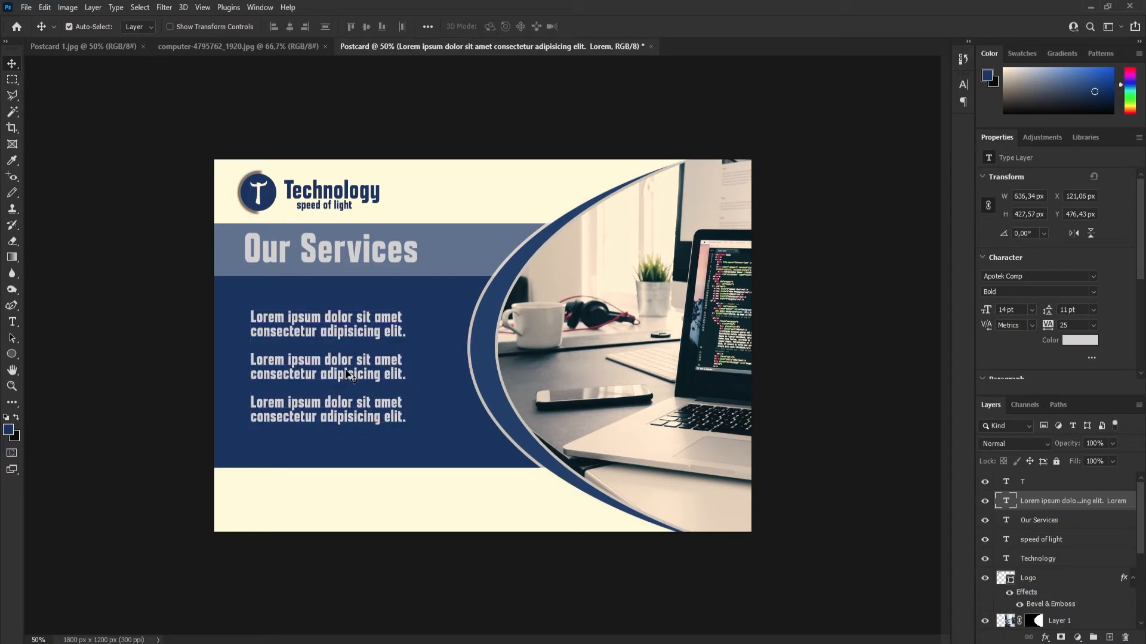
Scale the services text block down proportionally to about 95.66%.
{"action": "key", "text": "ctrl"}
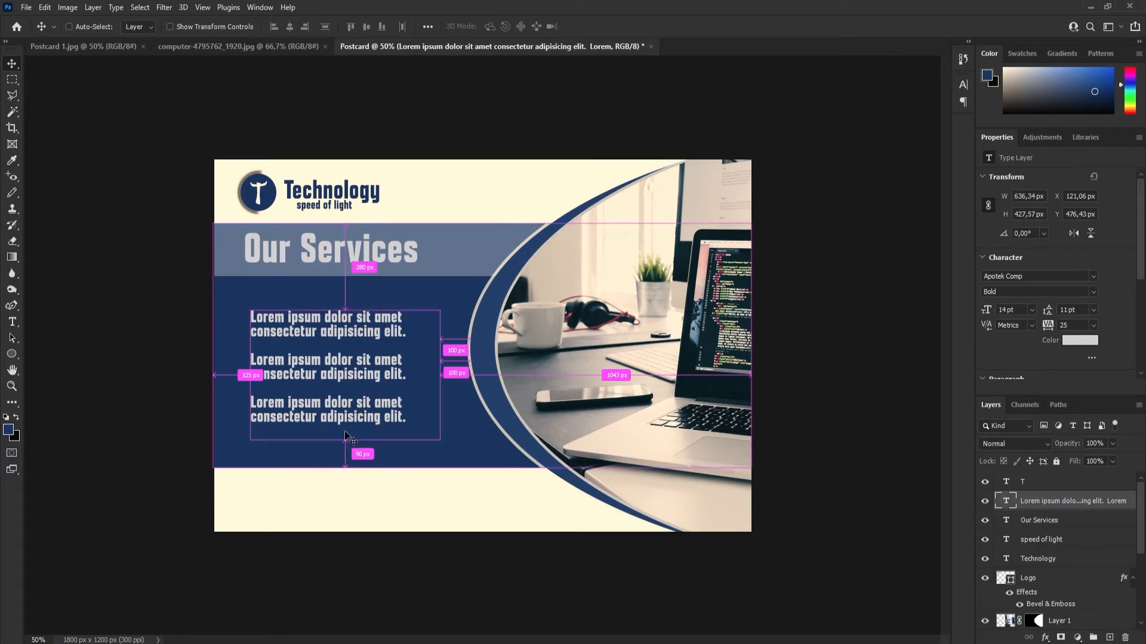
{"action": "key", "text": "ctrl+t"}
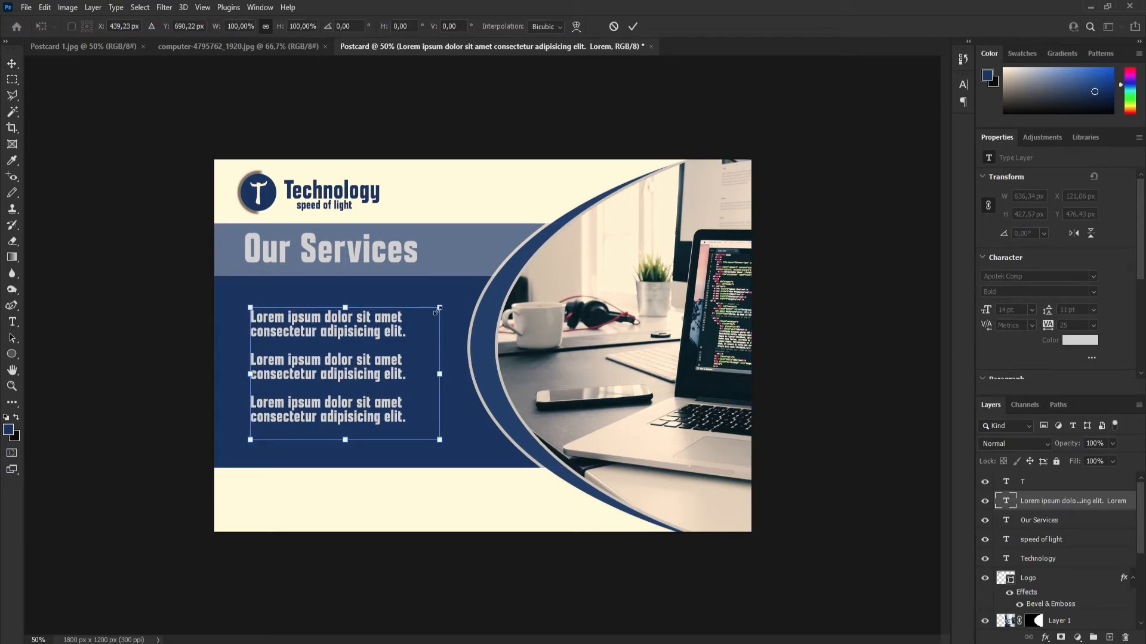
{"action": "left_click_drag", "start_coordinate": [438, 308], "coordinate": [431, 313]}
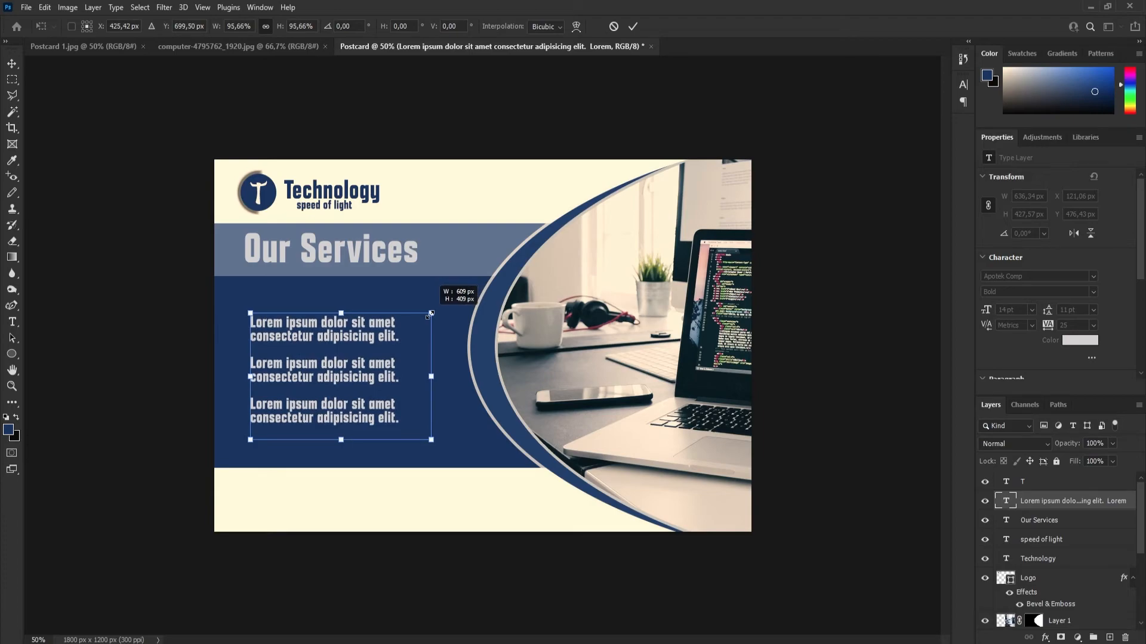
{"action": "left_click", "coordinate": [632, 27]}
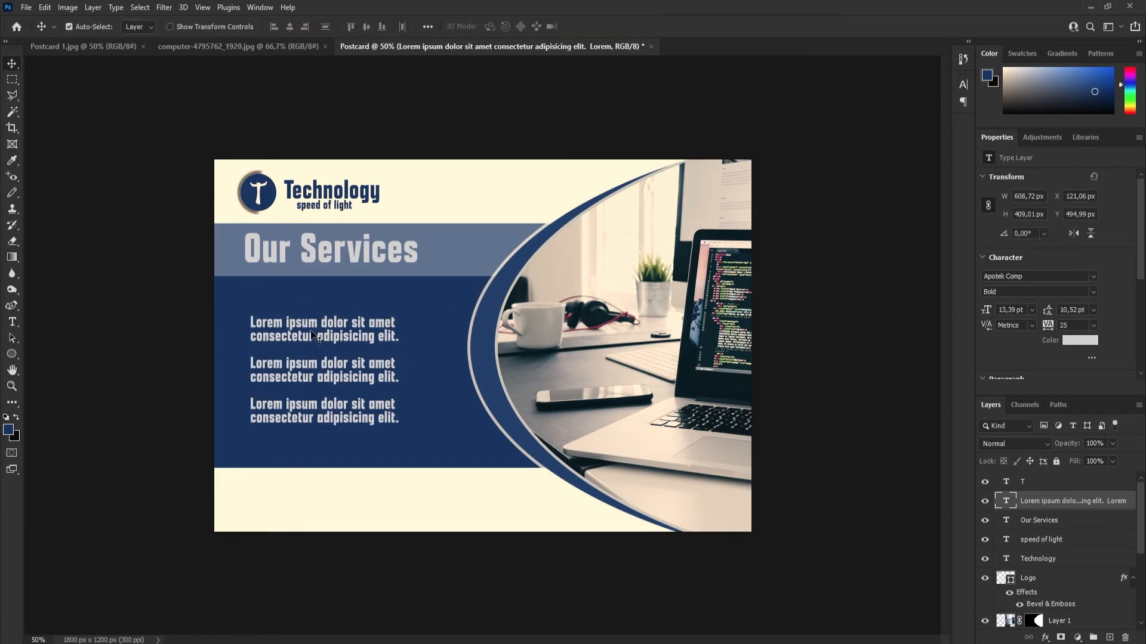
Draw a 20 px circle with the Ellipse tool above the services text and fill it with the recently used pale blue.
{"action": "left_click", "coordinate": [12, 355]}
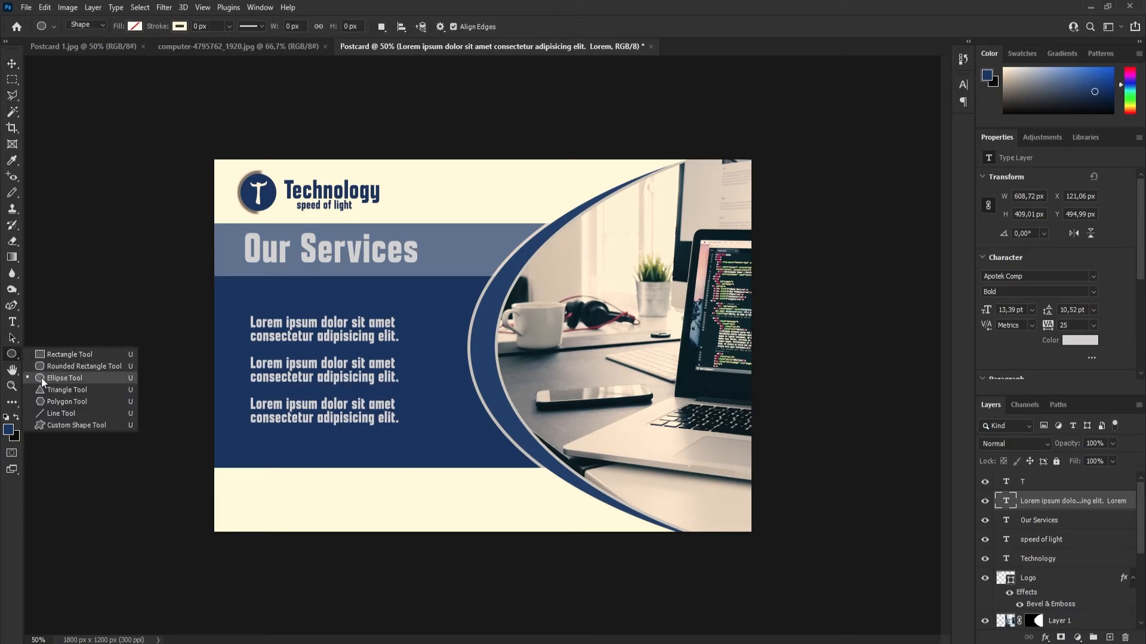
{"action": "left_click", "coordinate": [60, 381]}
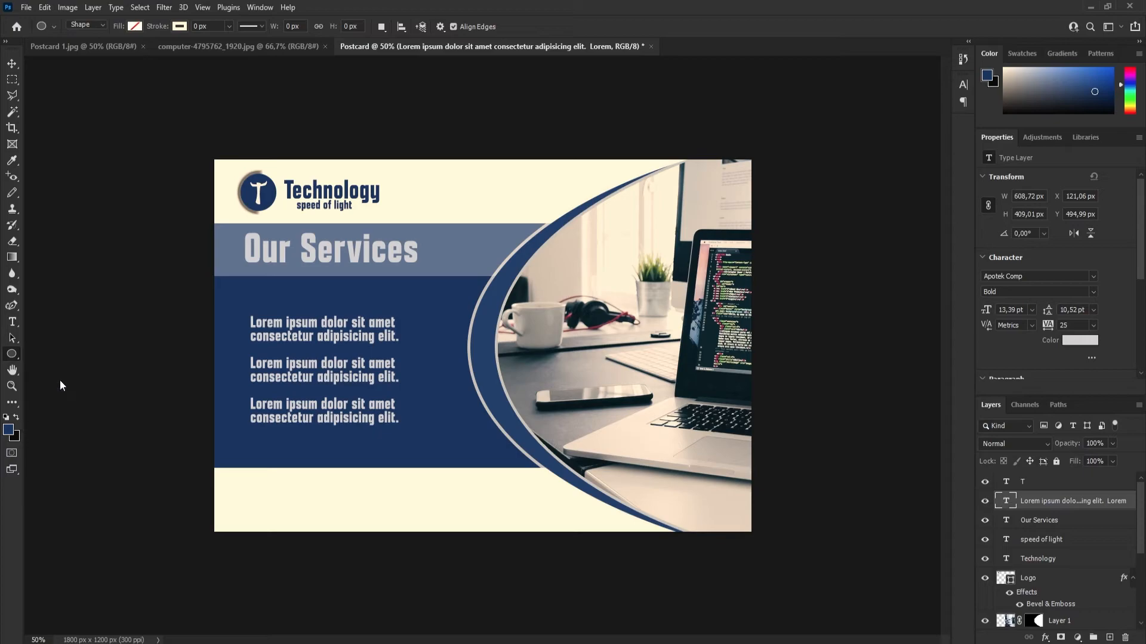
{"action": "left_click_drag", "start_coordinate": [262, 294], "coordinate": [263, 297]}
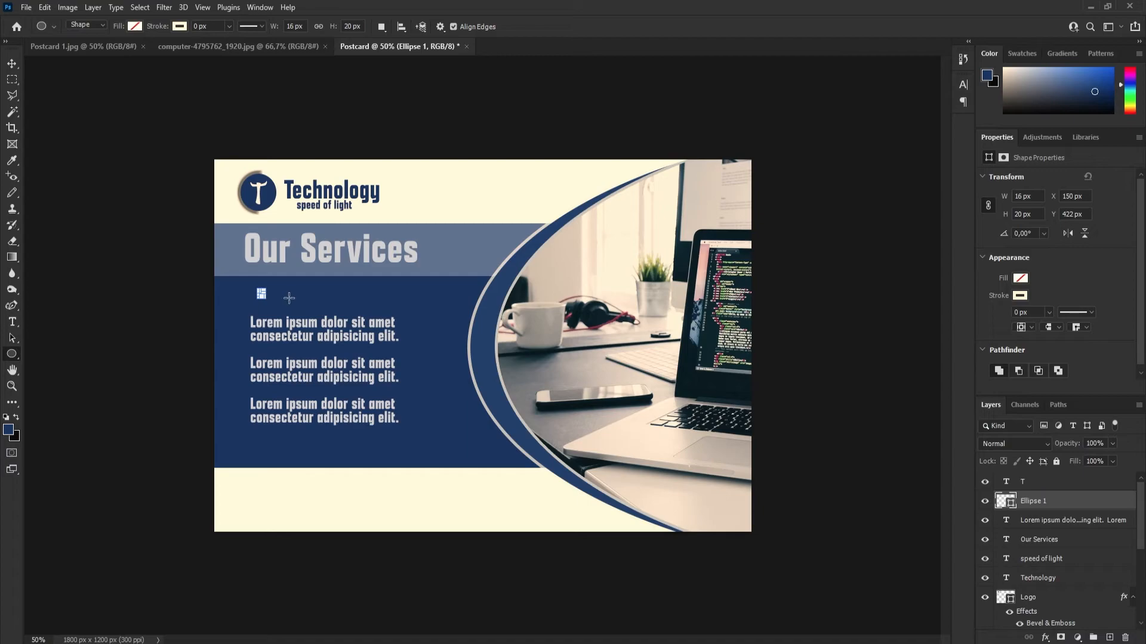
{"action": "left_click", "coordinate": [44, 7]}
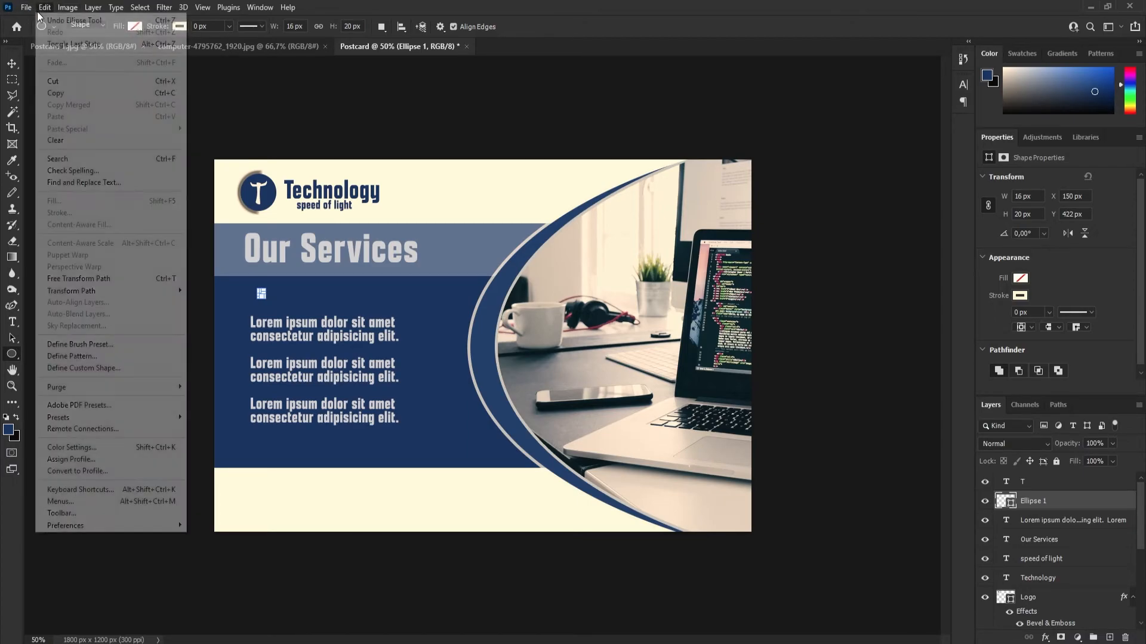
{"action": "left_click", "coordinate": [71, 20]}
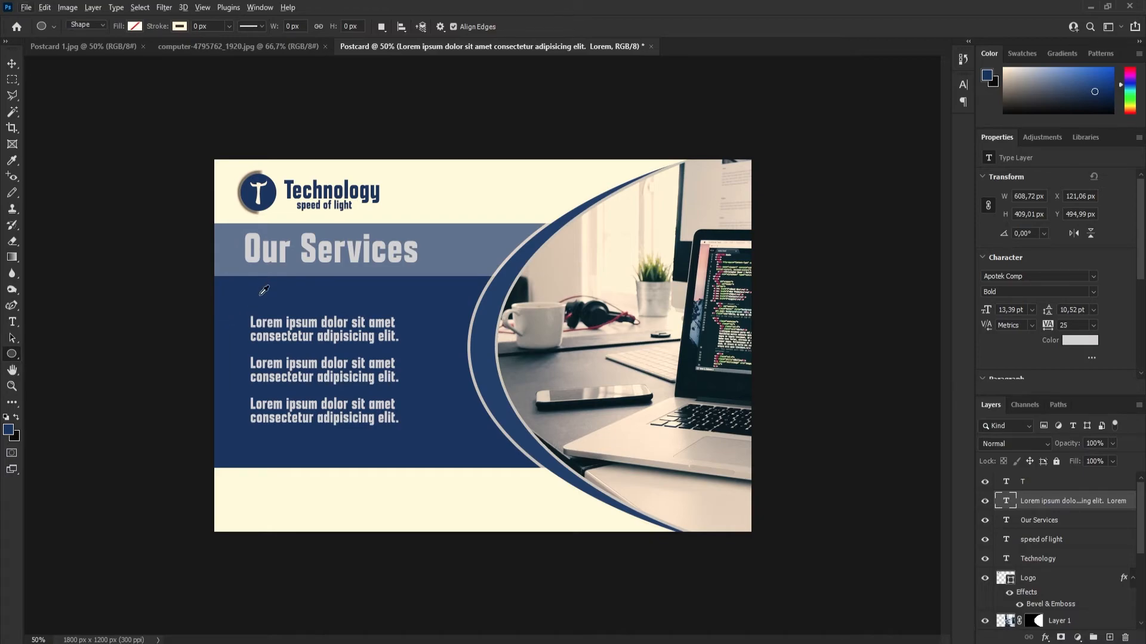
{"action": "left_click_drag", "start_coordinate": [262, 290], "coordinate": [265, 296]}
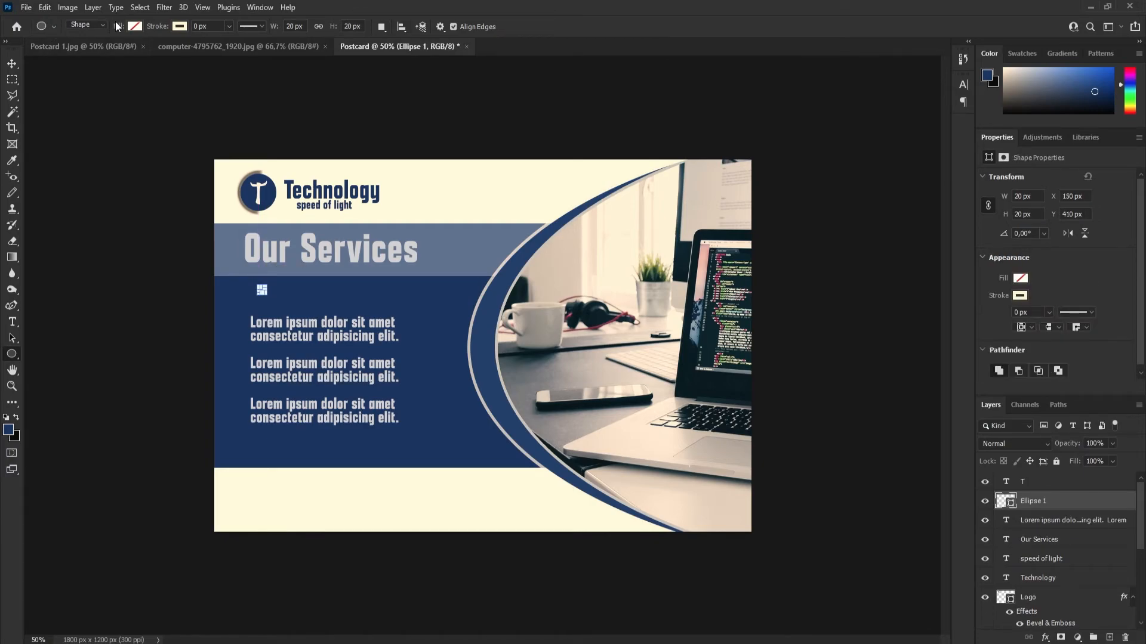
{"action": "left_click", "coordinate": [135, 27]}
{"action": "left_click", "coordinate": [61, 92]}
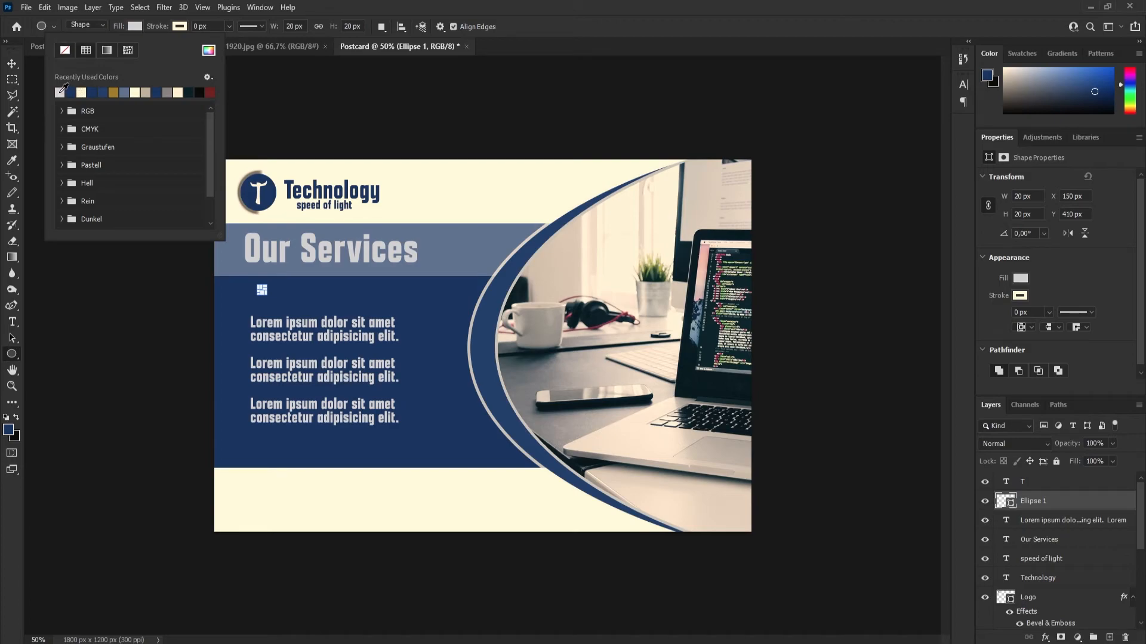
{"action": "left_click", "coordinate": [531, 42]}
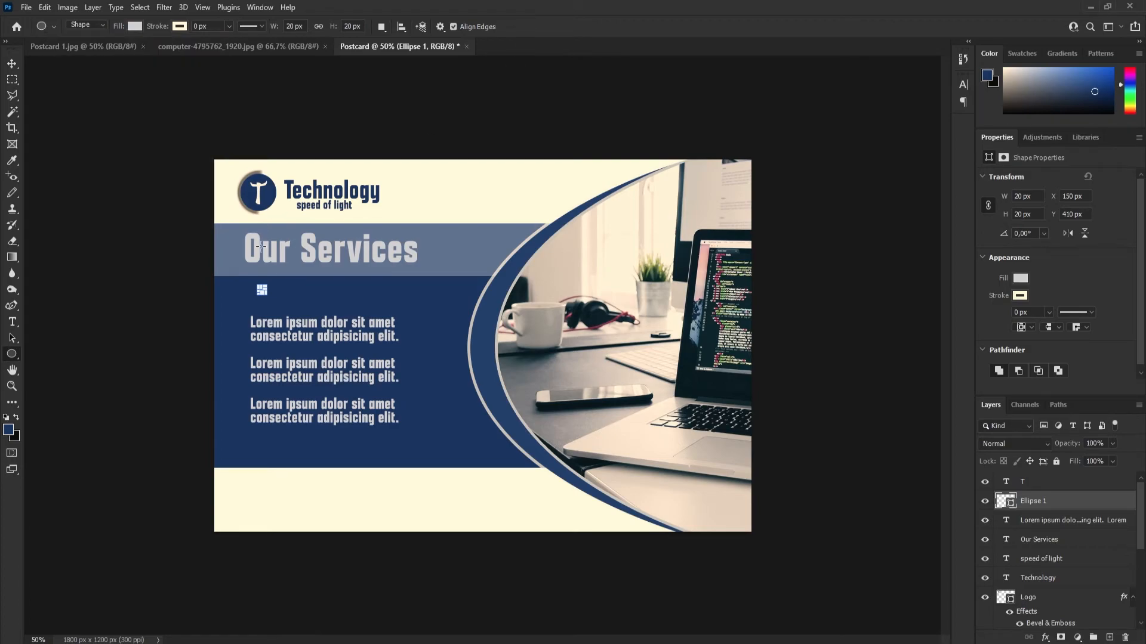
Move the small circle beside the first line of the services text as a bullet, at about X 67, Y 521 px.
{"action": "key", "text": "v"}
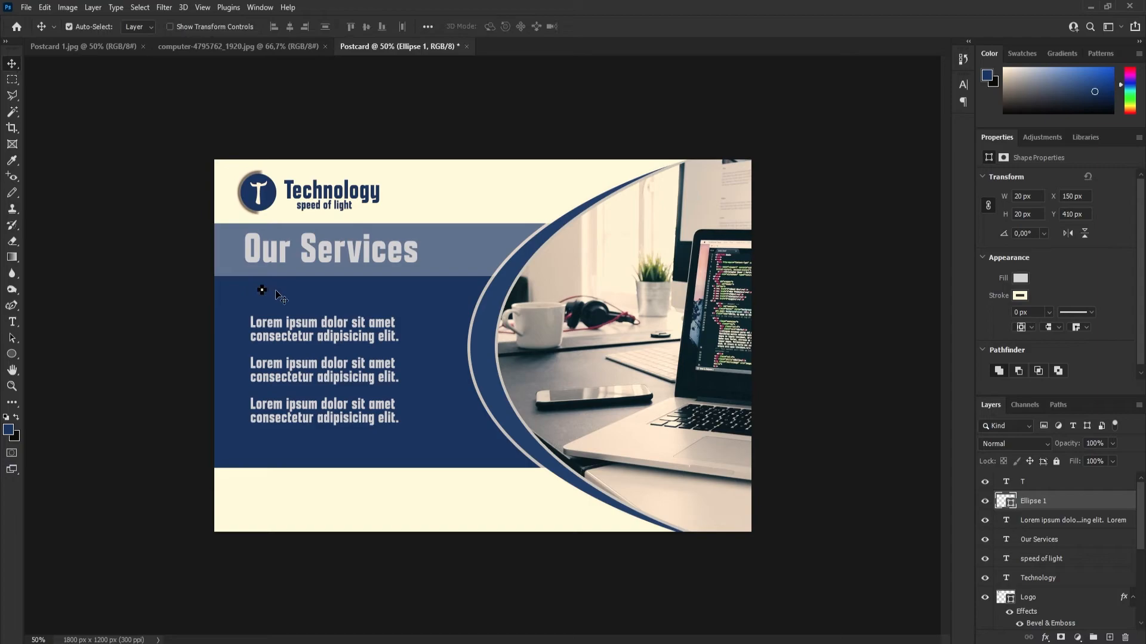
{"action": "left_click", "coordinate": [366, 336]}
{"action": "left_click_drag", "start_coordinate": [263, 292], "coordinate": [237, 325]}
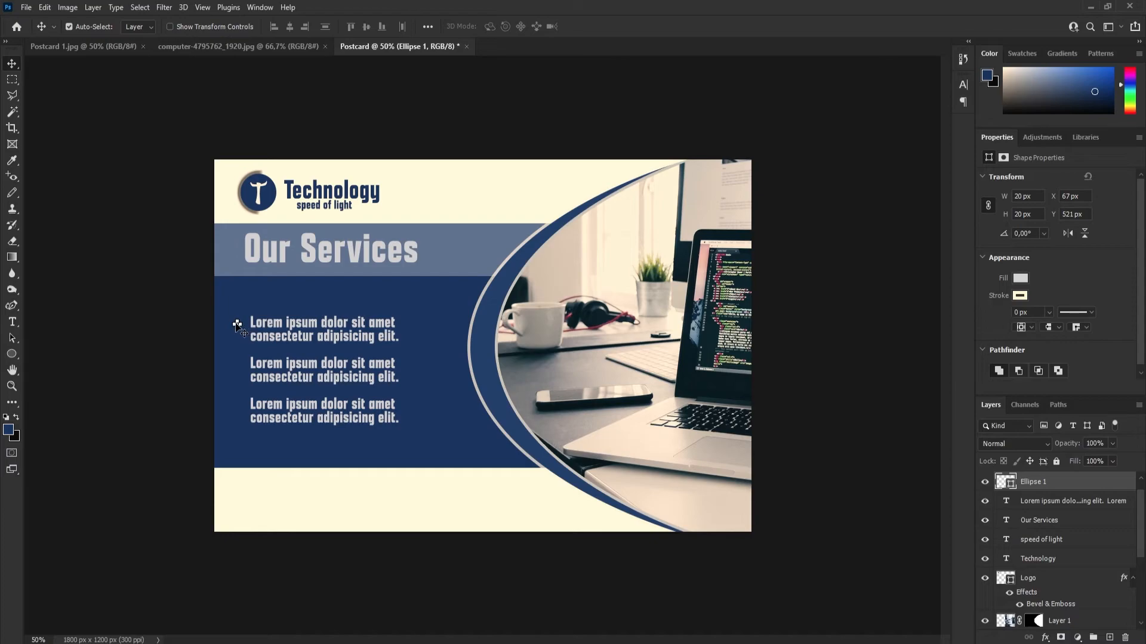
Rename the bullet's layer as "points" and duplicate it twice.
{"action": "double_click", "coordinate": [1032, 482]}
{"action": "type", "text": "D"}
{"action": "key", "text": "Return"}
{"action": "key", "text": "ctrl+j"}
{"action": "key", "text": "ctrl+j"}
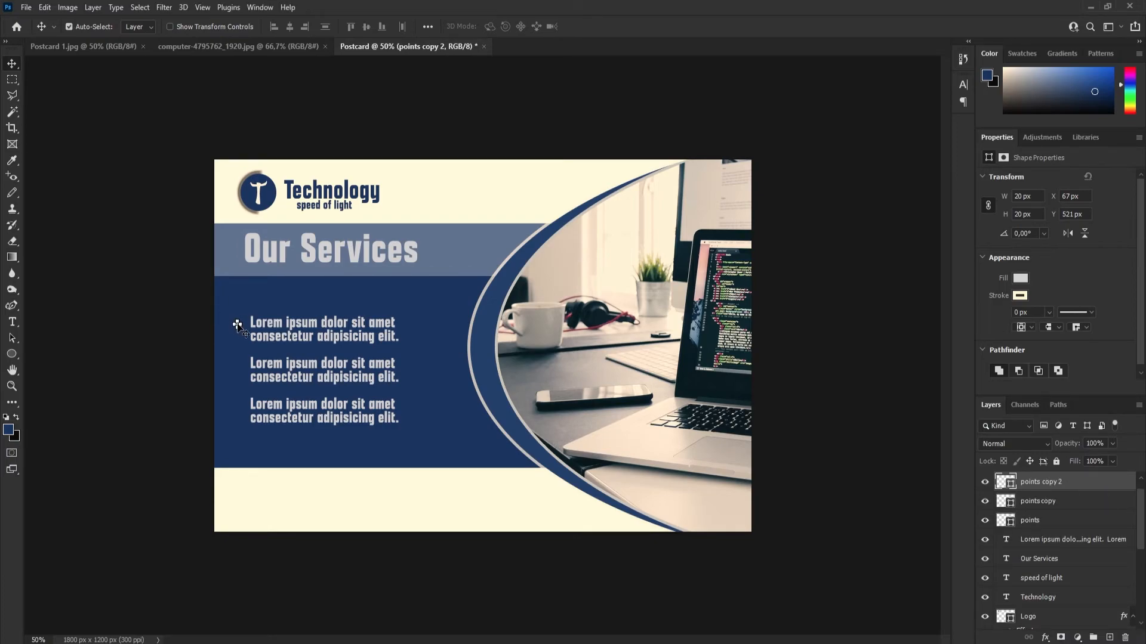
Move the two bullet copies straight down beside the second and third paragraphs of the services text.
{"action": "left_click_drag", "start_coordinate": [237, 324], "coordinate": [237, 369]}
{"action": "left_click", "coordinate": [237, 325]}
{"action": "left_click_drag", "start_coordinate": [237, 324], "coordinate": [238, 407]}
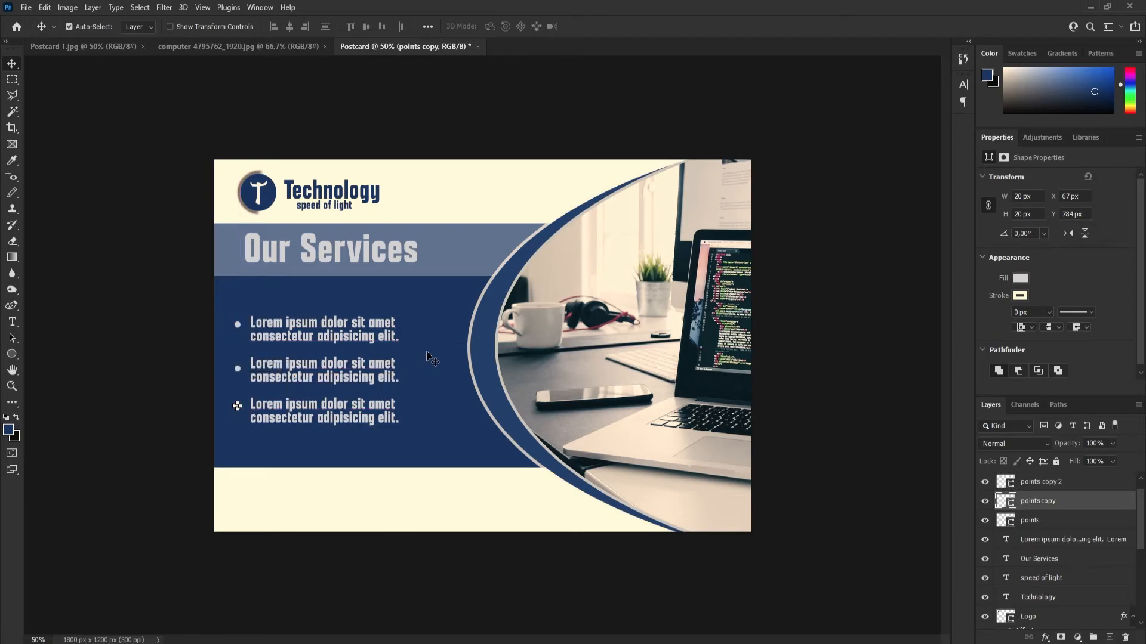
{"action": "left_click", "coordinate": [458, 433]}
{"action": "left_click", "coordinate": [462, 512]}
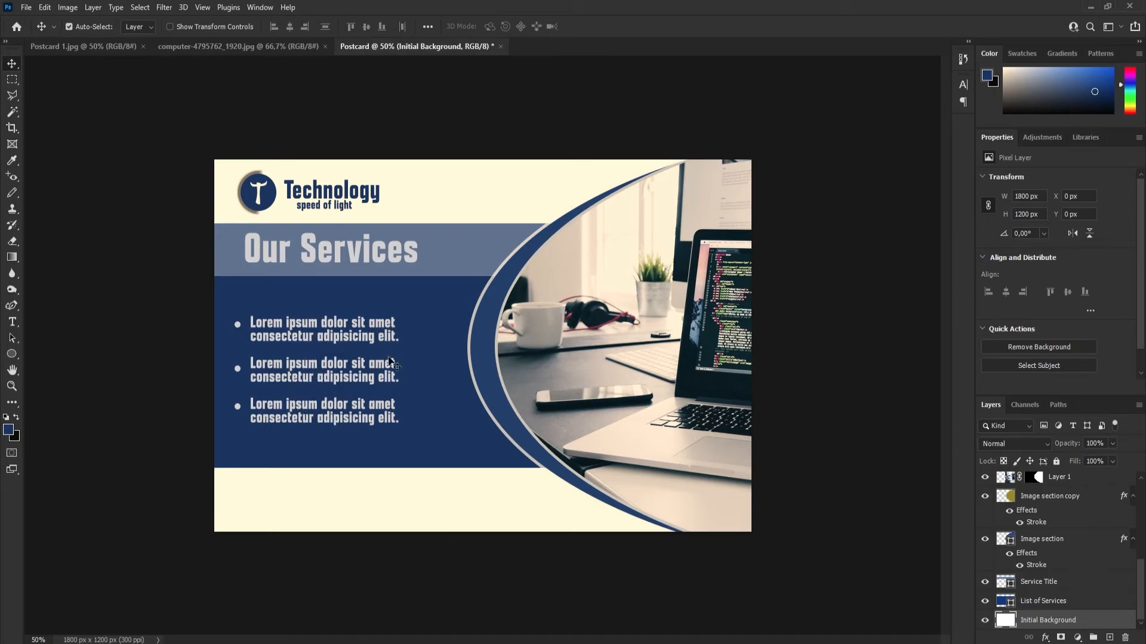
{"action": "left_click", "coordinate": [87, 47]}
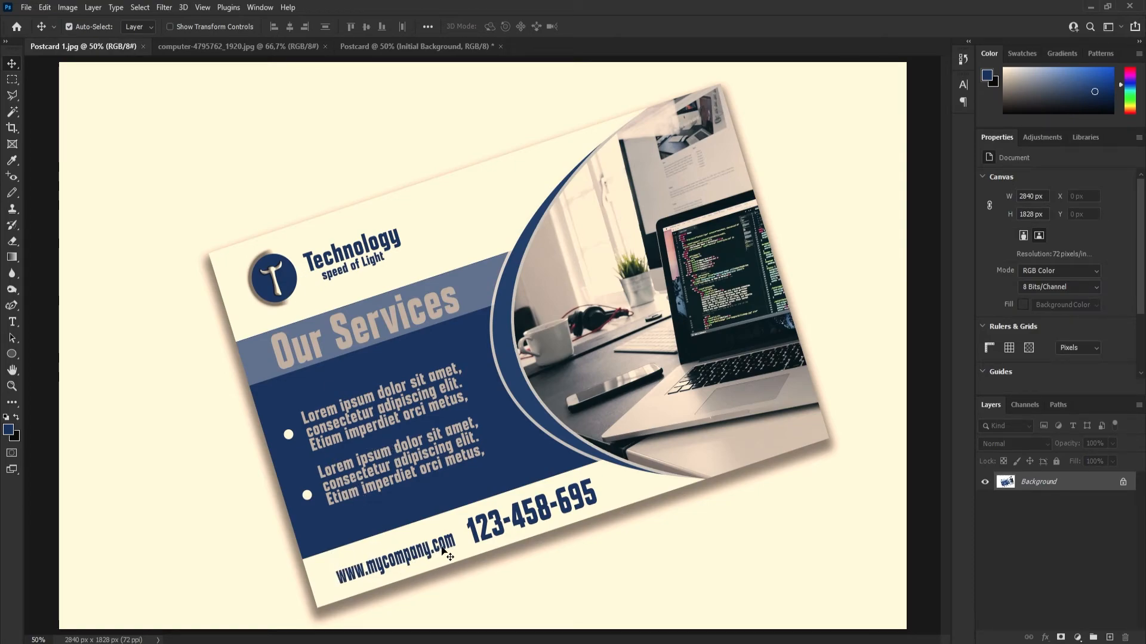
{"action": "left_click", "coordinate": [383, 45]}
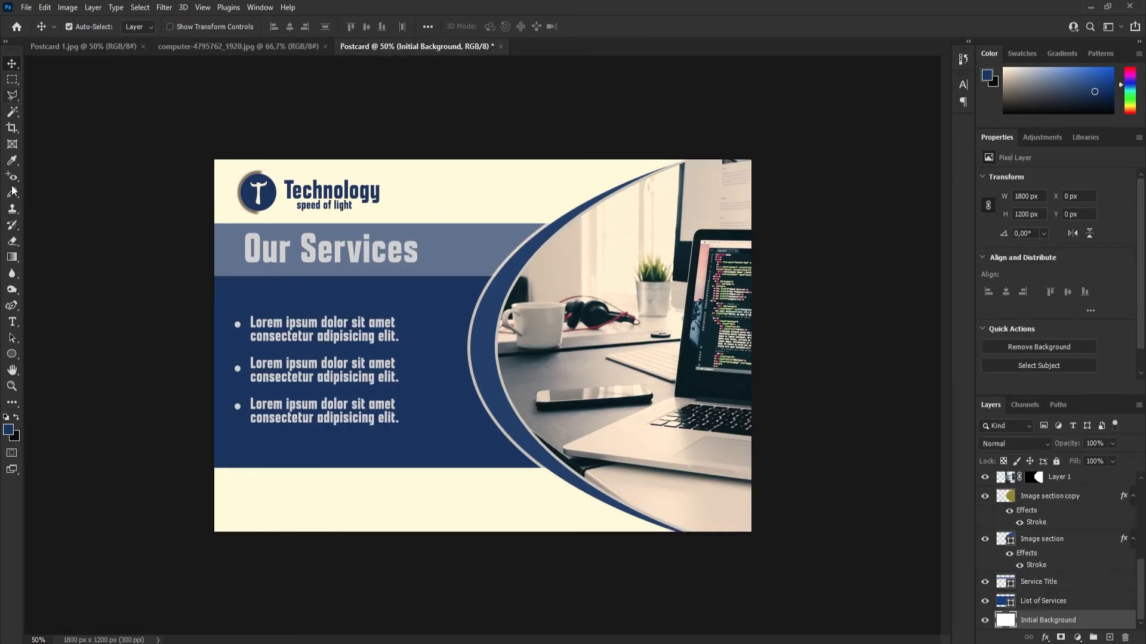
{"action": "left_click", "coordinate": [12, 322]}
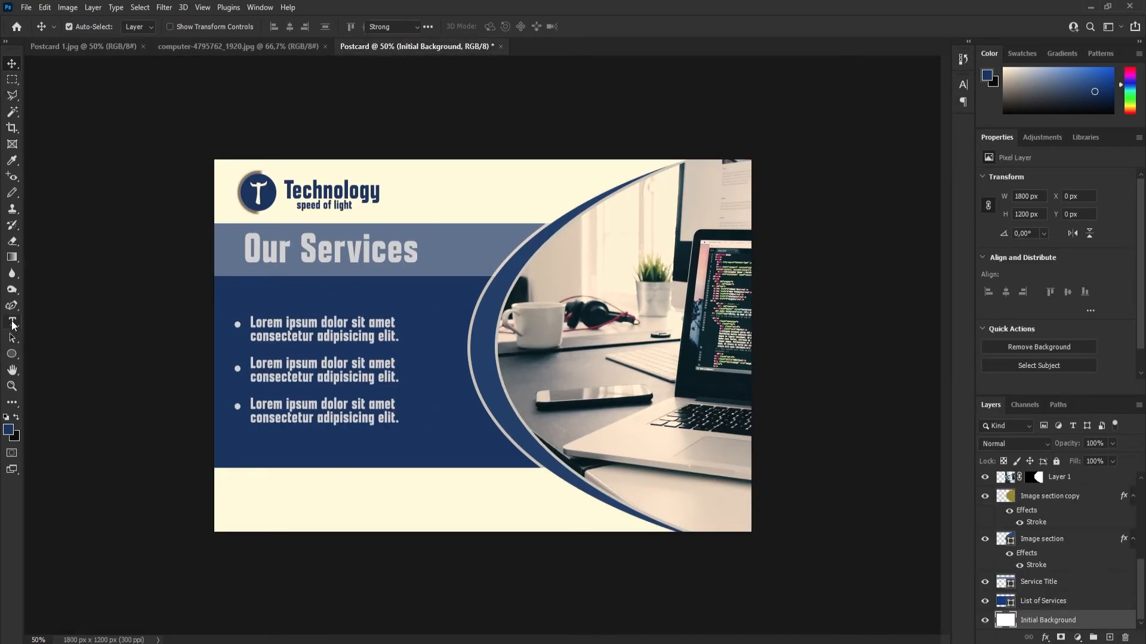
{"action": "left_click", "coordinate": [257, 501]}
{"action": "type", "text": "www.m"}
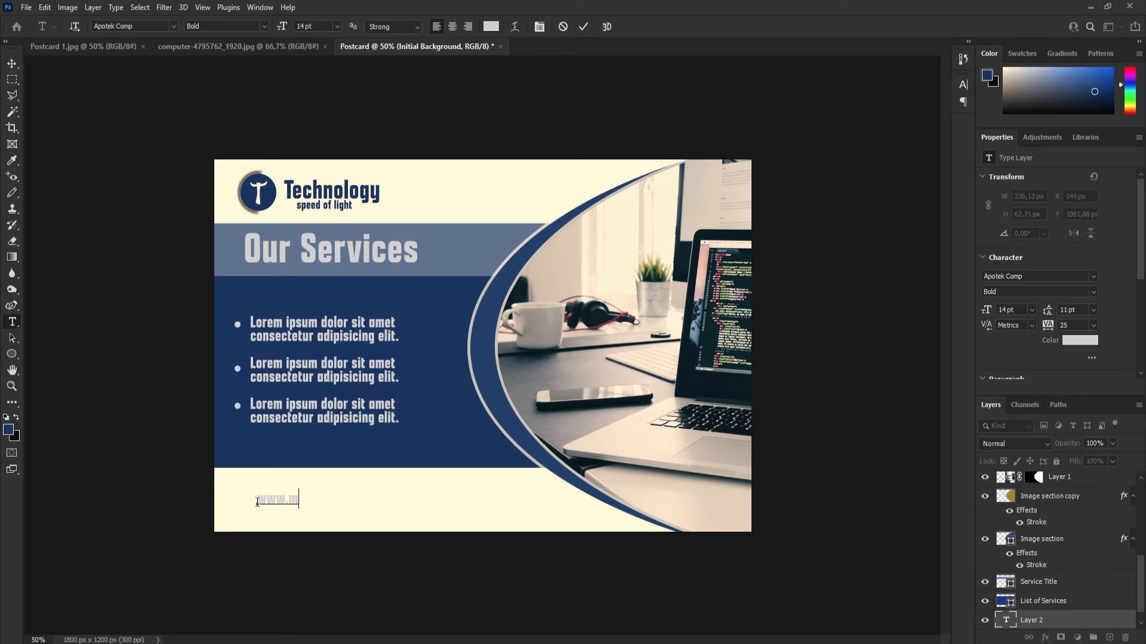
{"action": "type", "text": "ycompany.com"}
{"action": "key", "text": "ctrl+a"}
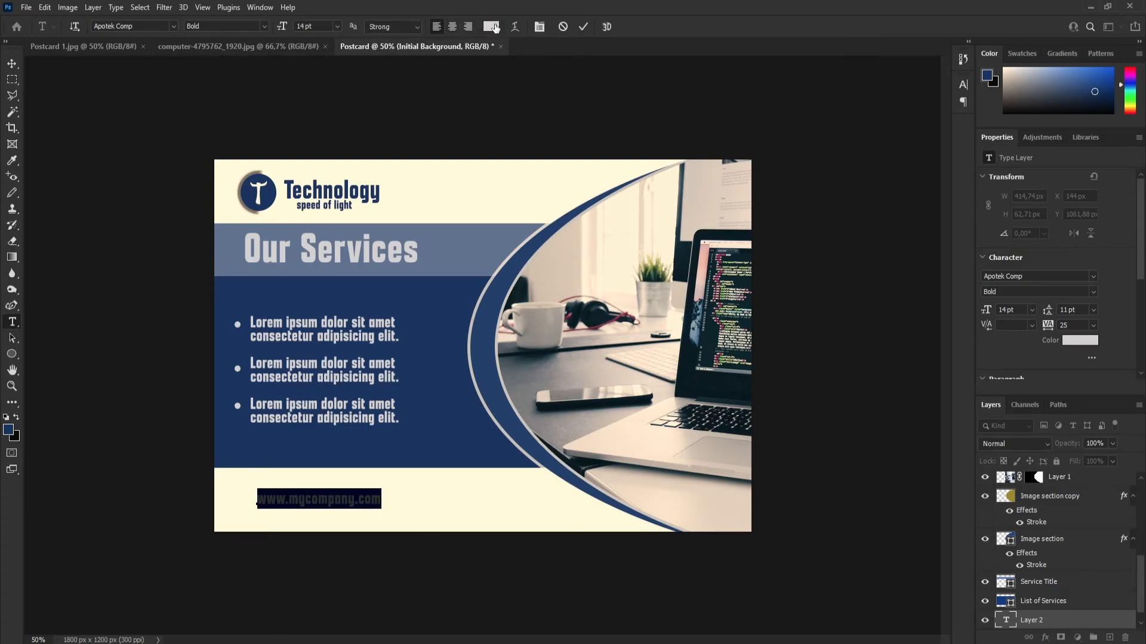
Recolour the website text to the dark blue 15387a sampled from the services panel.
{"action": "left_click", "coordinate": [491, 27]}
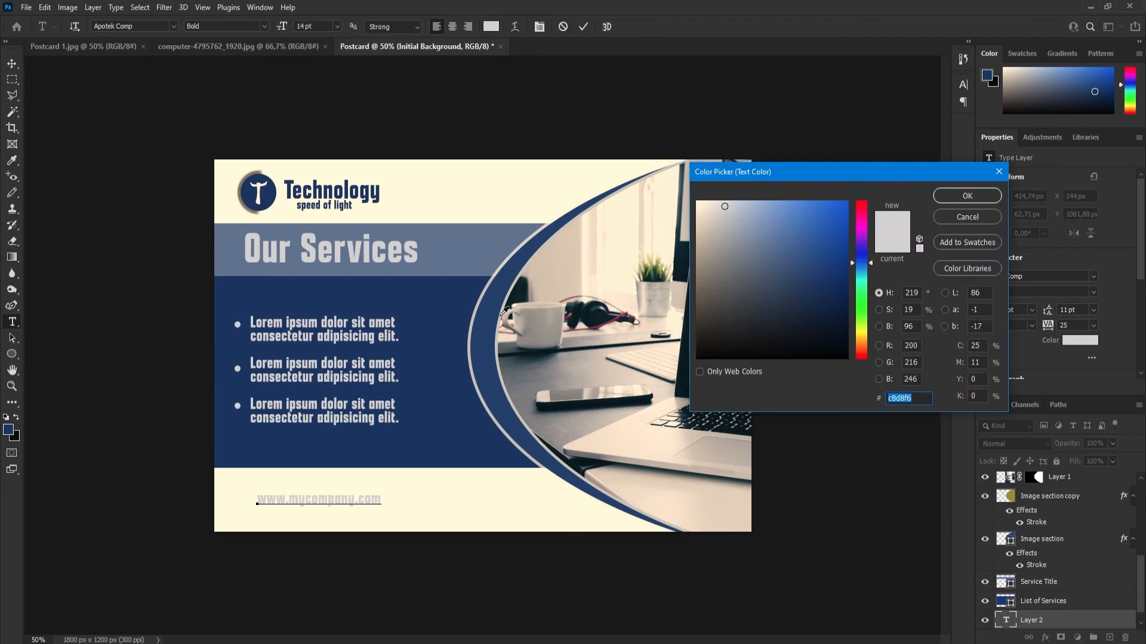
{"action": "left_click", "coordinate": [452, 318]}
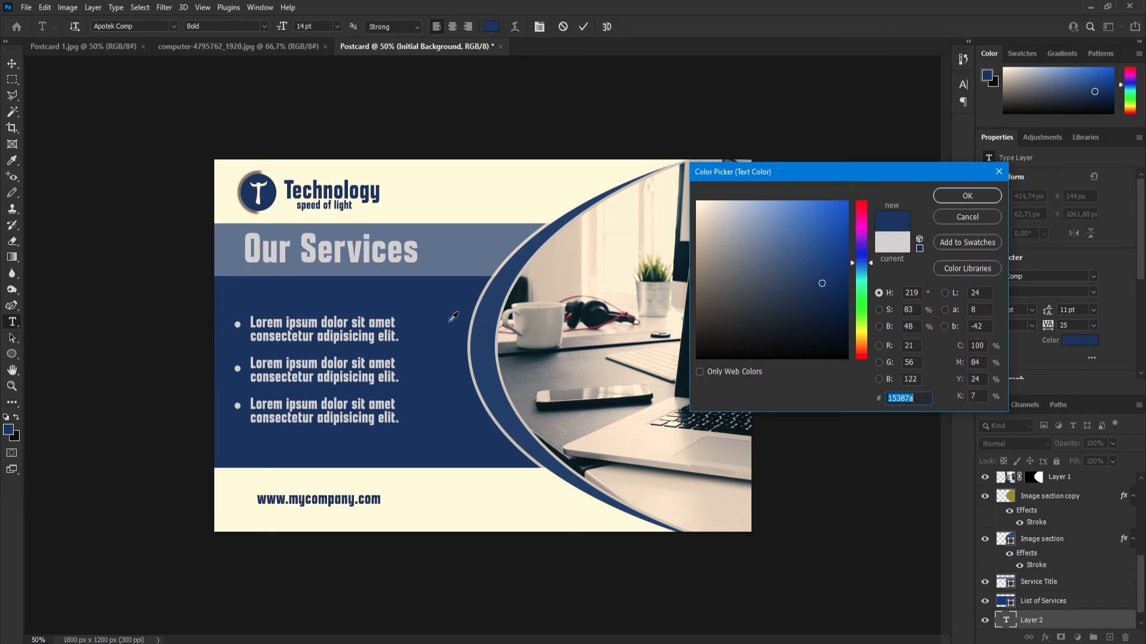
{"action": "left_click", "coordinate": [976, 197]}
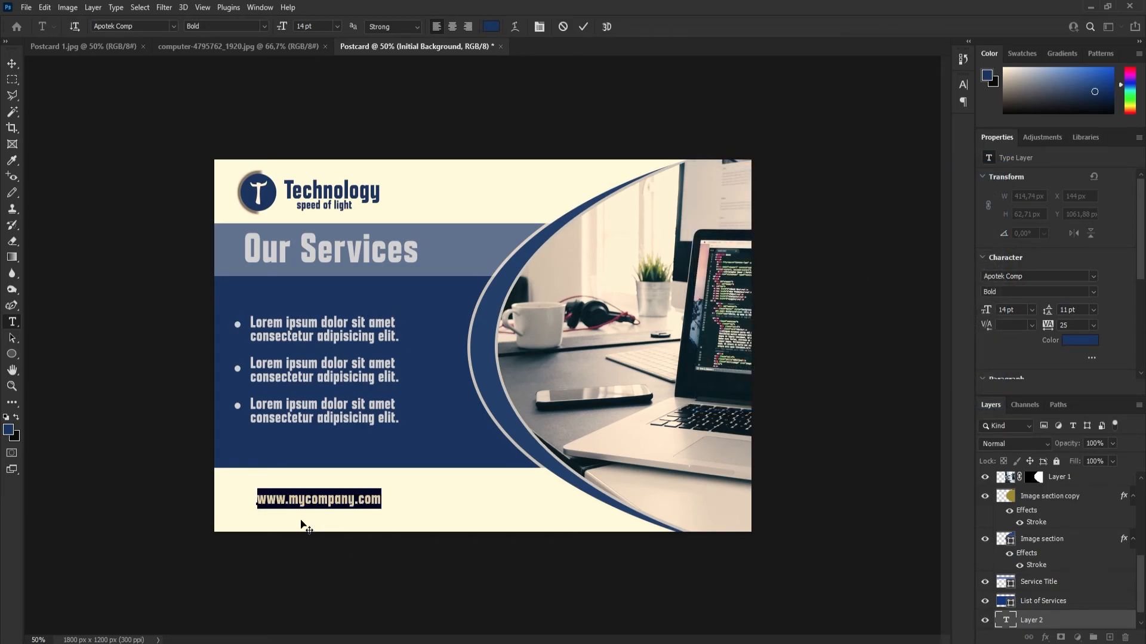
Align the website text with the bullets' left edge near the postcard's lower edge and enlarge it proportionally to about 14.7 pt.
{"action": "left_click", "coordinate": [12, 63]}
{"action": "mouse_move", "coordinate": [307, 503]}
{"action": "left_mouse_down"}
{"action": "mouse_move", "coordinate": [285, 508]}
{"action": "mouse_move", "coordinate": [295, 512]}
{"action": "left_mouse_up"}
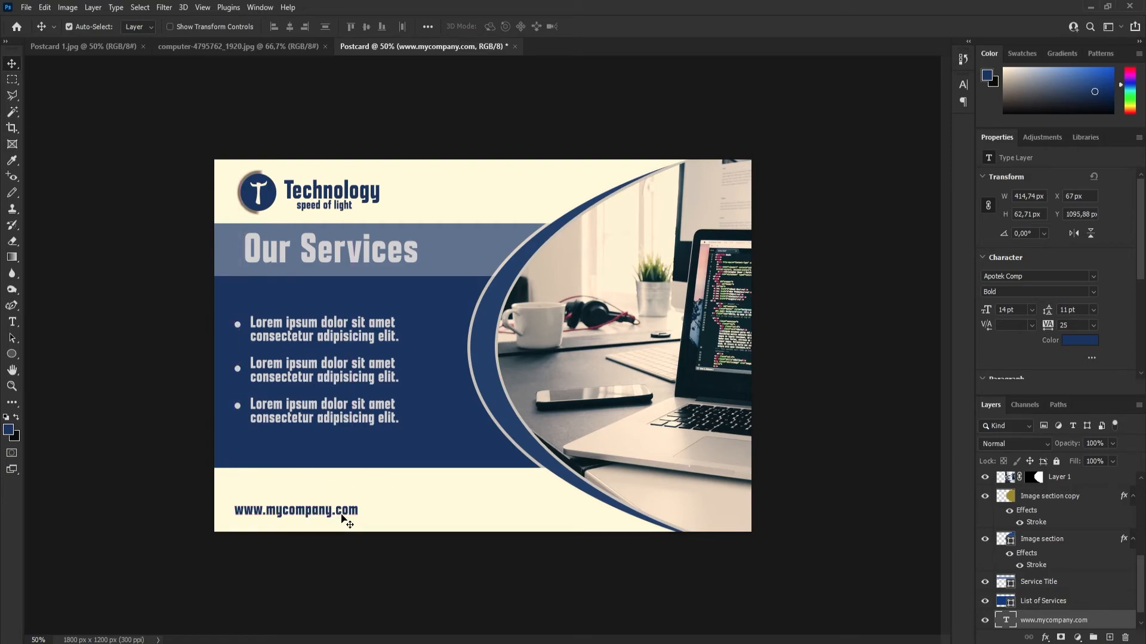
{"action": "key", "text": "ctrl"}
{"action": "key", "text": "ctrl+t"}
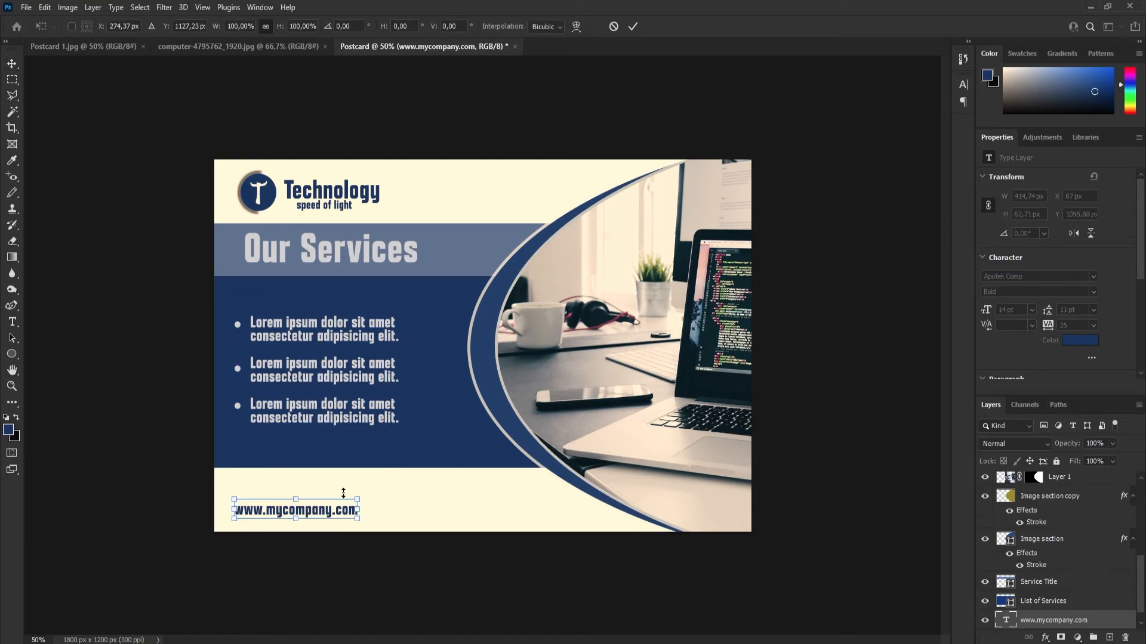
{"action": "left_click_drag", "start_coordinate": [357, 497], "coordinate": [362, 487]}
{"action": "left_click", "coordinate": [634, 27]}
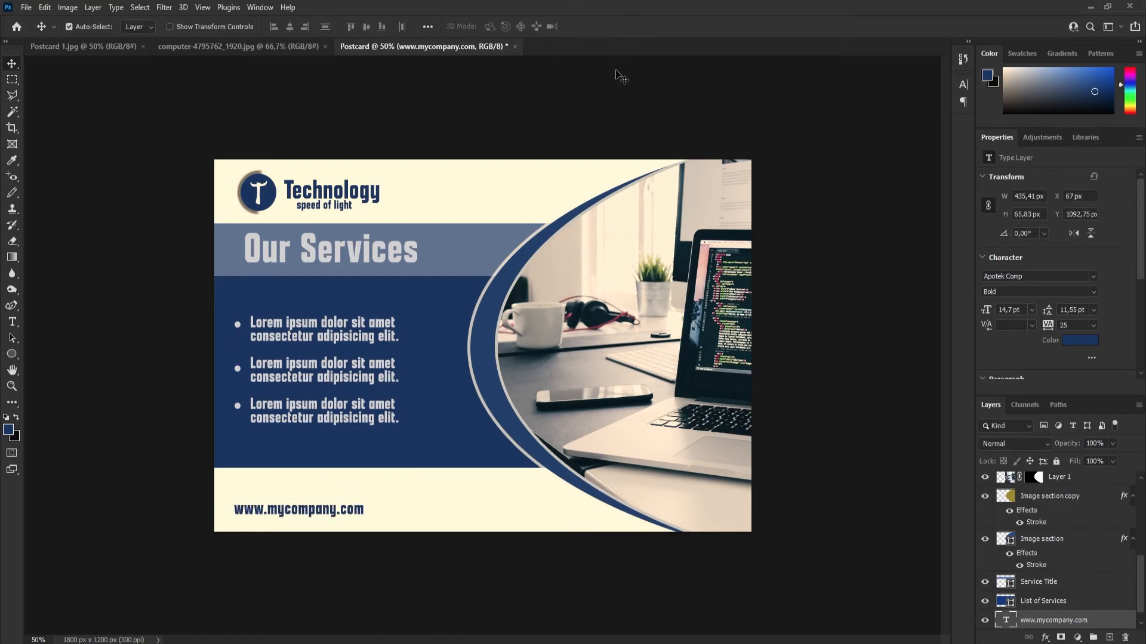
Nudge the website text slightly up and left, and add a phone number beside it on the cream strip in dark blue 14 pt Apotek Comp Bold.
{"action": "left_click_drag", "start_coordinate": [296, 517], "coordinate": [295, 511]}
{"action": "left_click", "coordinate": [388, 513]}
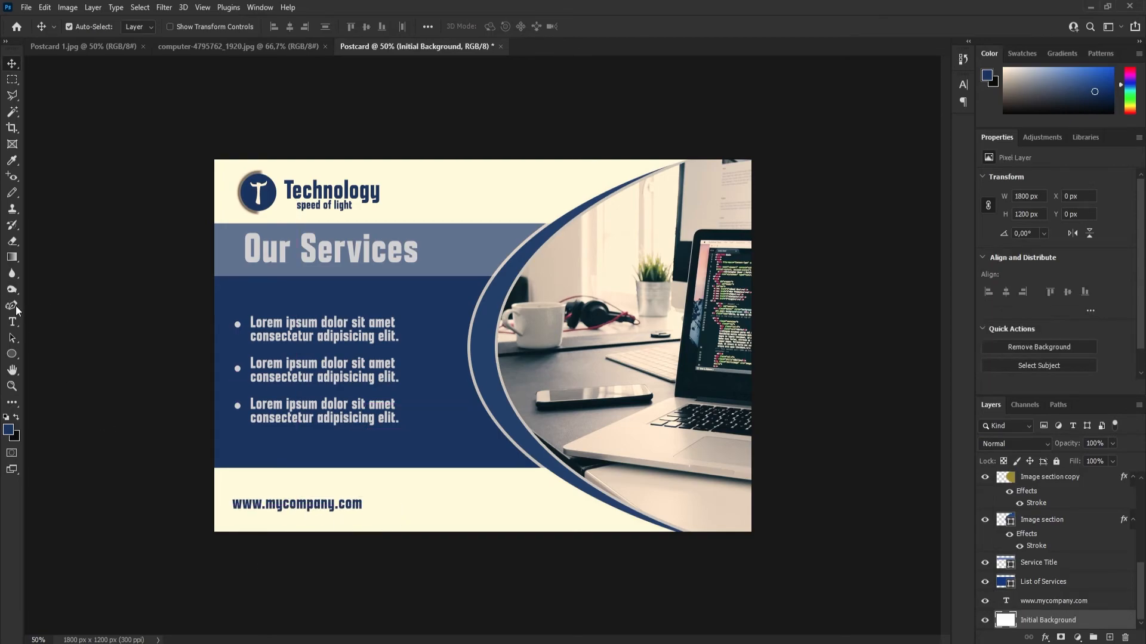
{"action": "left_click", "coordinate": [12, 322]}
{"action": "left_click", "coordinate": [409, 499]}
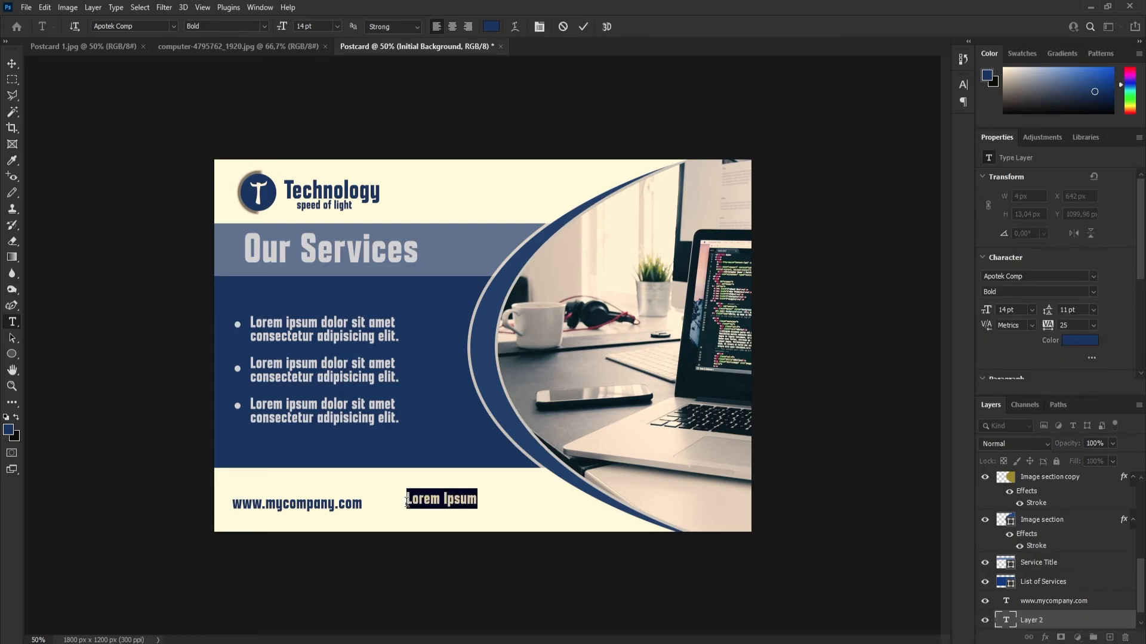
{"action": "type", "text": "123-456-789"}
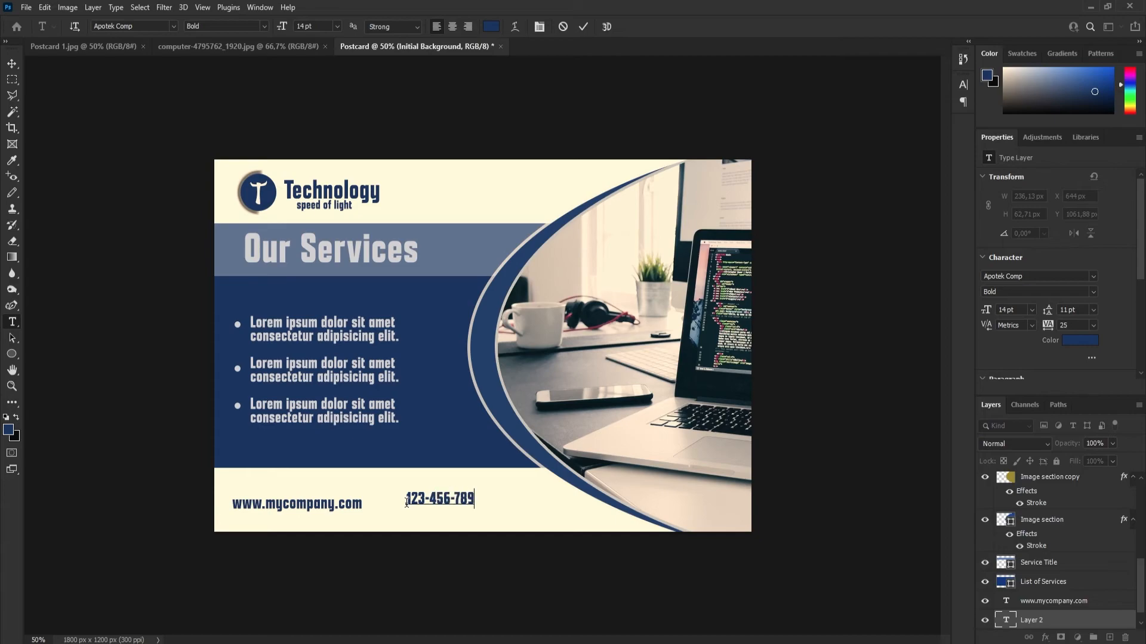
{"action": "left_click", "coordinate": [584, 27]}
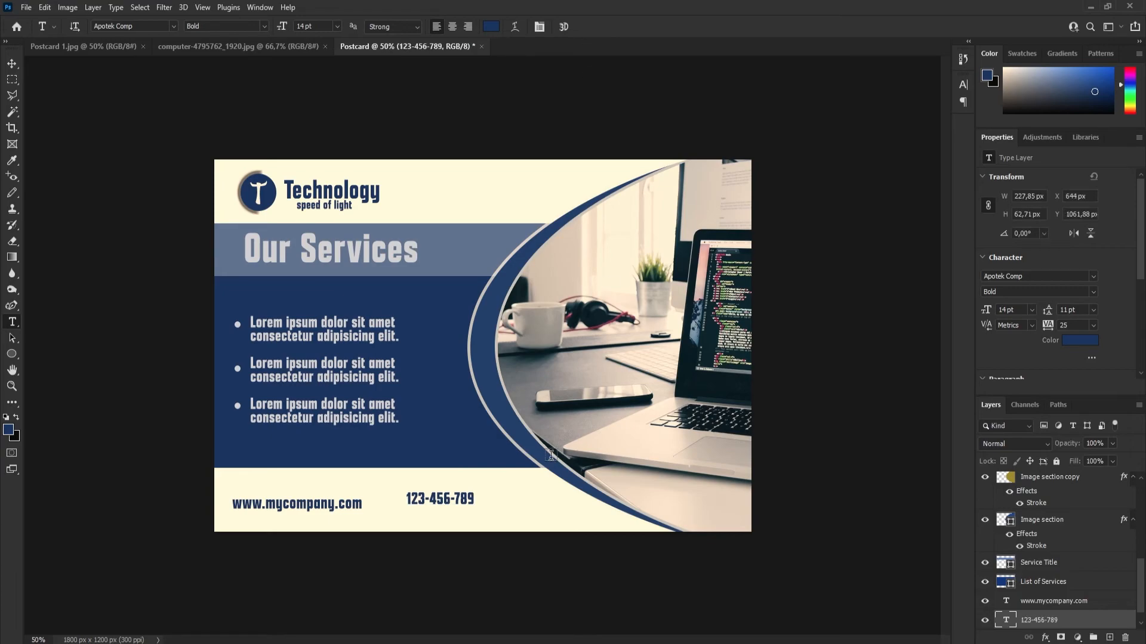
Enlarge the phone number proportionally to about 32.5 pt and position it just right of the website text, within the cream strip.
{"action": "key", "text": "ctrl+t"}
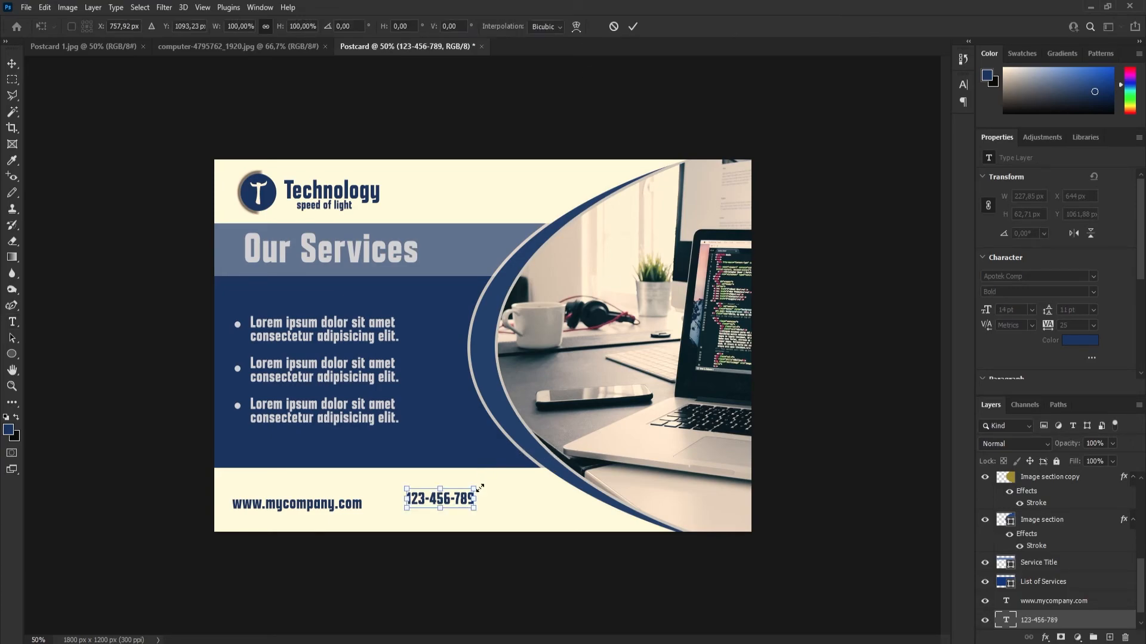
{"action": "left_click_drag", "start_coordinate": [474, 488], "coordinate": [516, 476]}
{"action": "key", "text": "ctrl+z"}
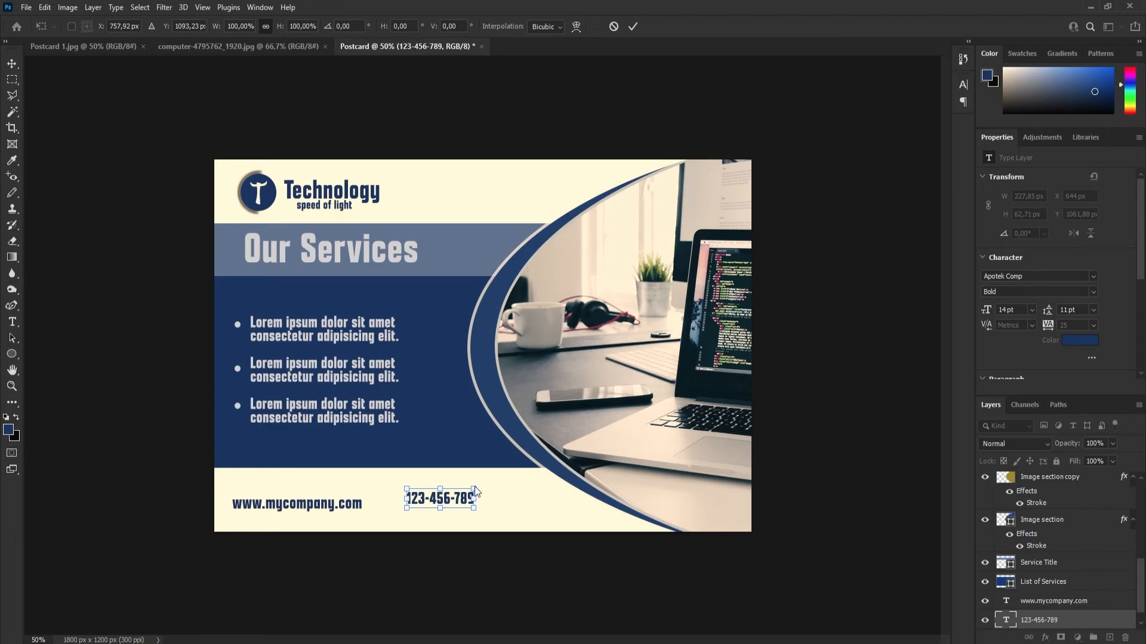
{"action": "left_click_drag", "start_coordinate": [473, 489], "coordinate": [552, 470]}
{"action": "left_click_drag", "start_coordinate": [499, 500], "coordinate": [490, 503]}
{"action": "key", "text": "Up"}
{"action": "key", "text": "Up"}
{"action": "key", "text": "Up"}
{"action": "key", "text": "Up"}
{"action": "key", "text": "Up"}
{"action": "key", "text": "Up"}
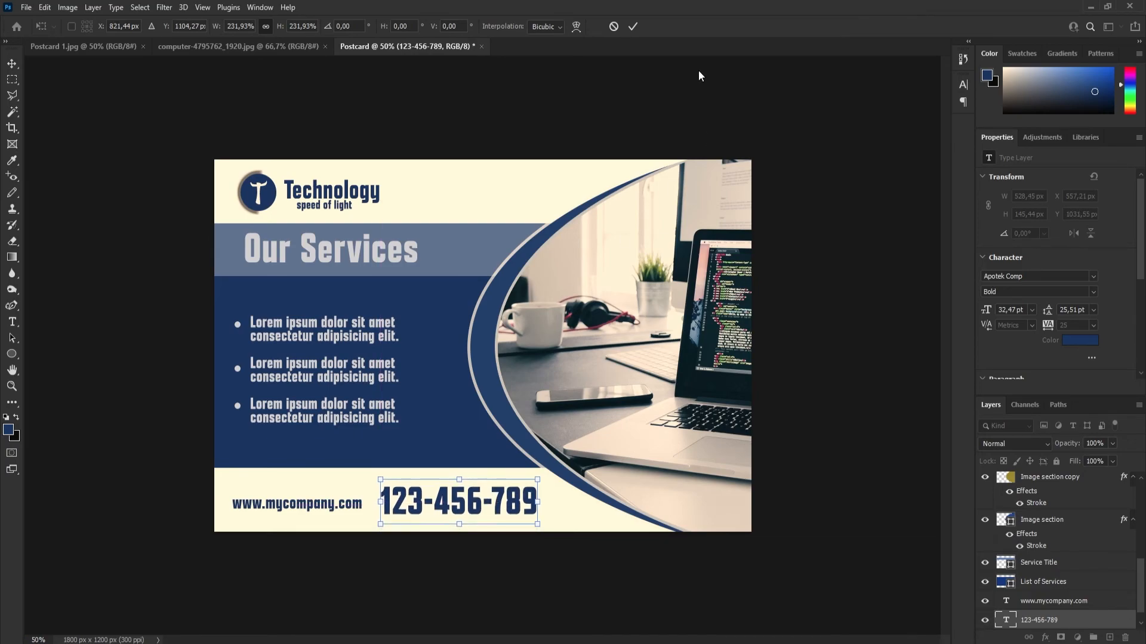
{"action": "left_click", "coordinate": [634, 29]}
Select the phone number text and open the list of layer effects for it.
{"action": "left_click", "coordinate": [318, 369]}
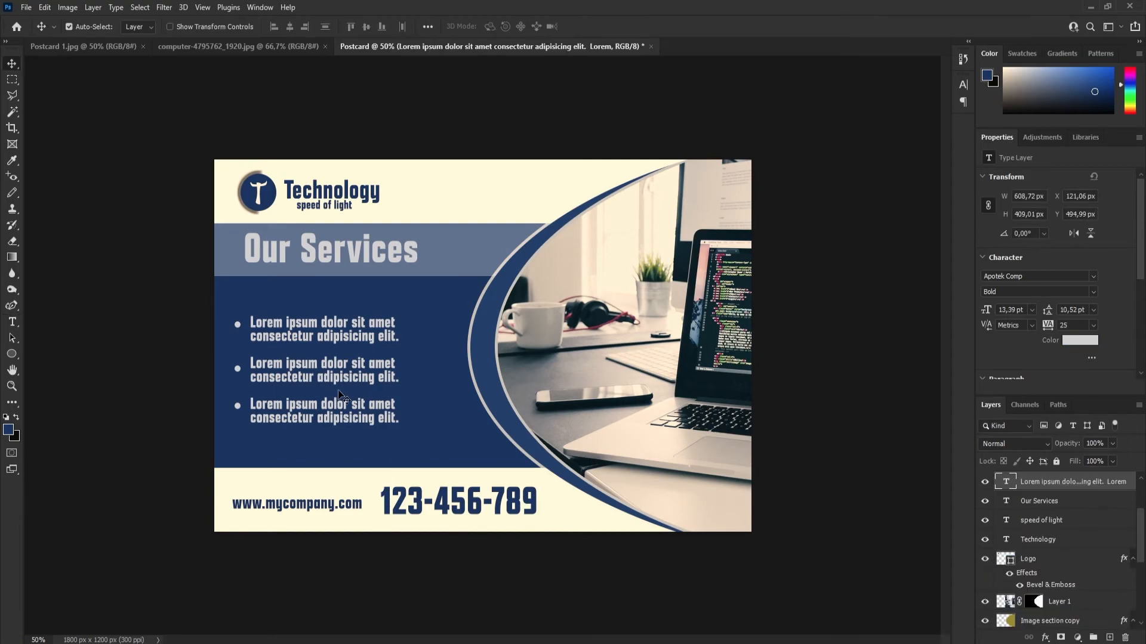
{"action": "left_click", "coordinate": [457, 510]}
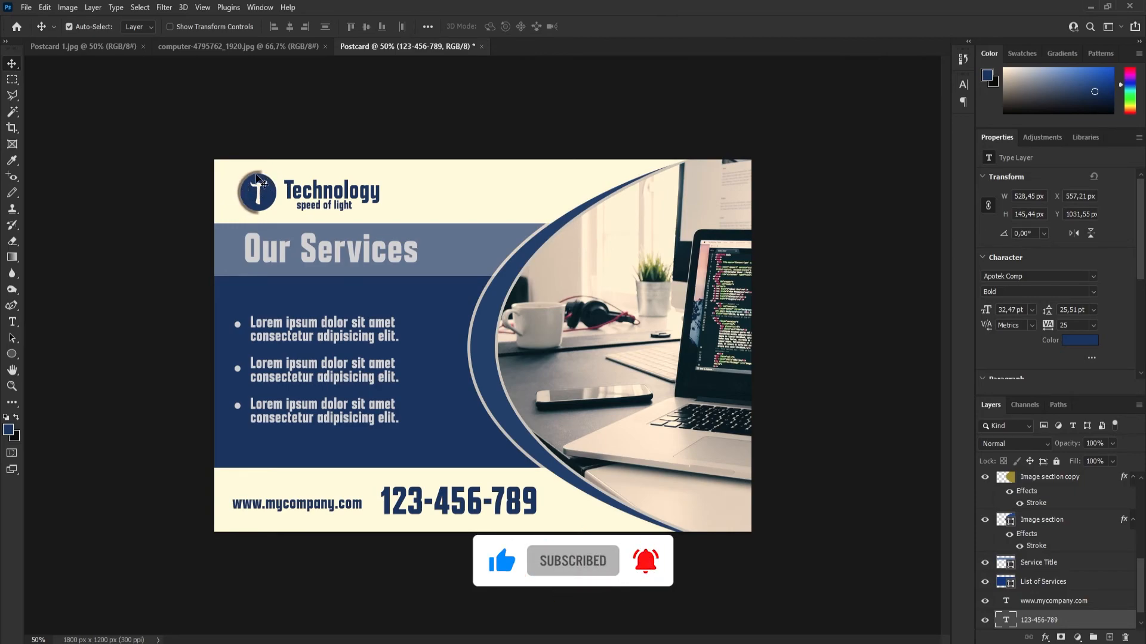
{"action": "left_click", "coordinate": [1045, 637]}
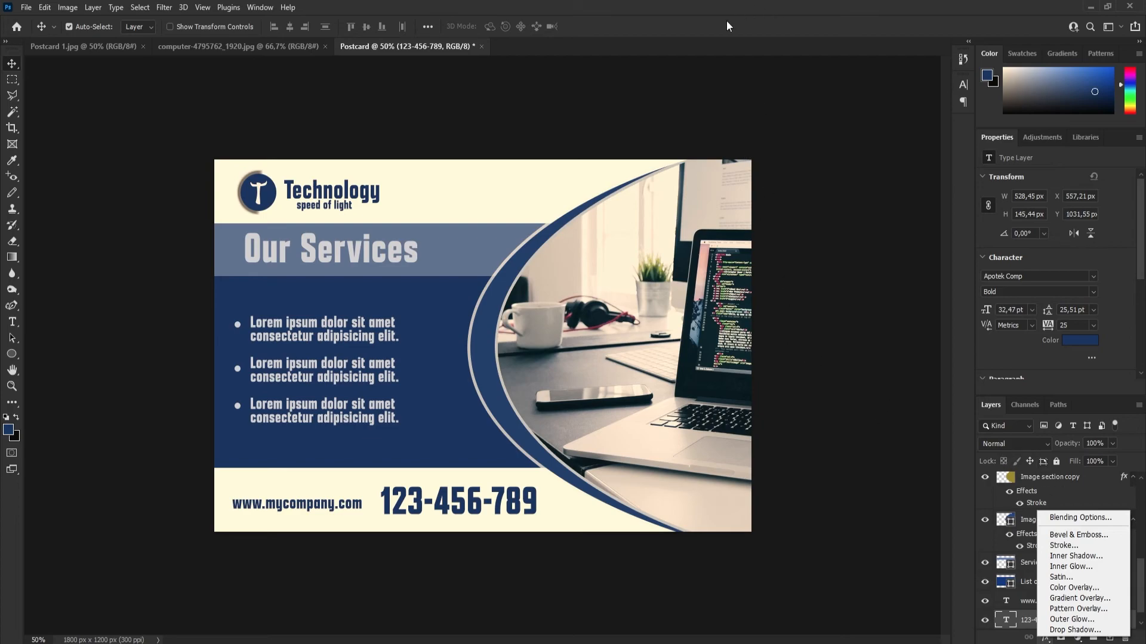
Dismiss the layer effects list without adding one, and create a new 6 by 4 inch RGB document at 300 pixels/inch with white background contents.
{"action": "left_click", "coordinate": [714, 40]}
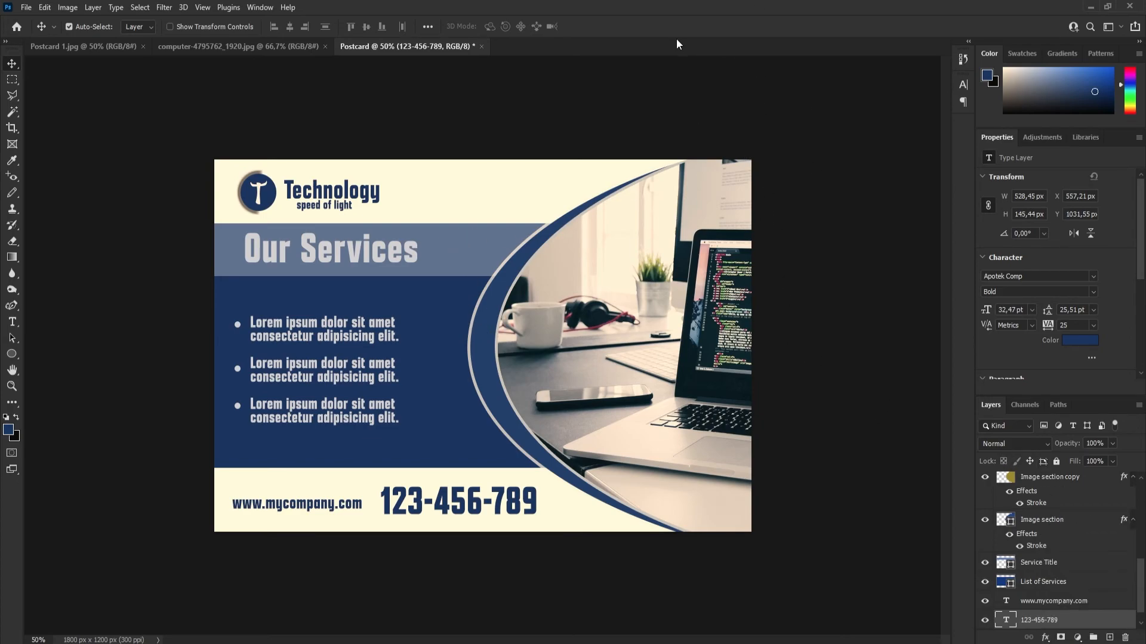
{"action": "left_click", "coordinate": [217, 209]}
{"action": "key", "text": "ctrl+minus"}
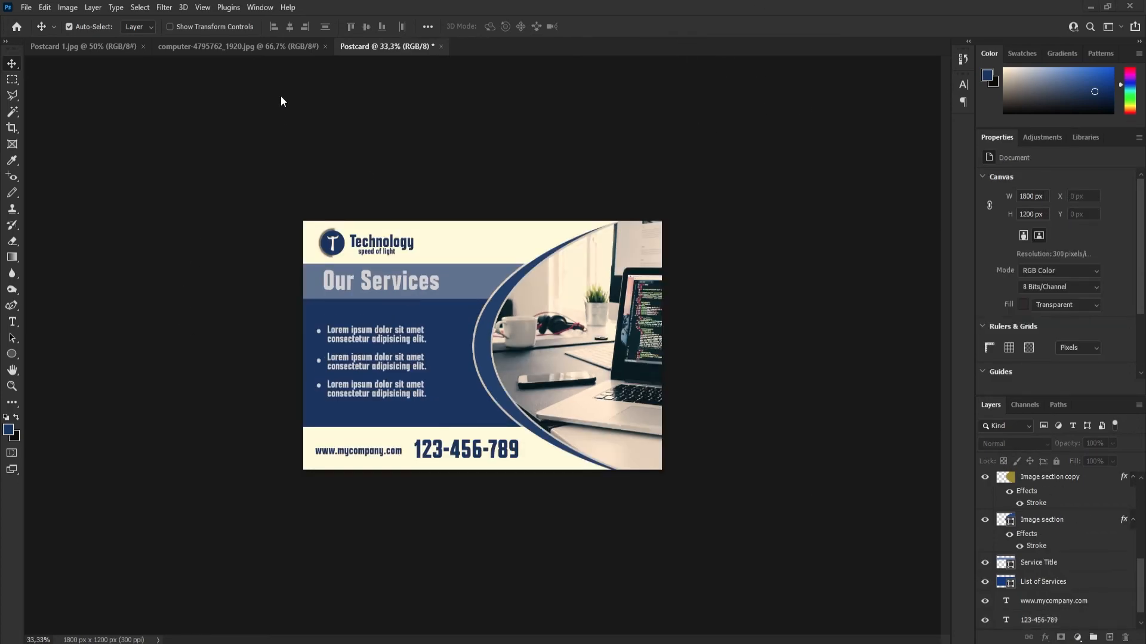
{"action": "left_click", "coordinate": [26, 7]}
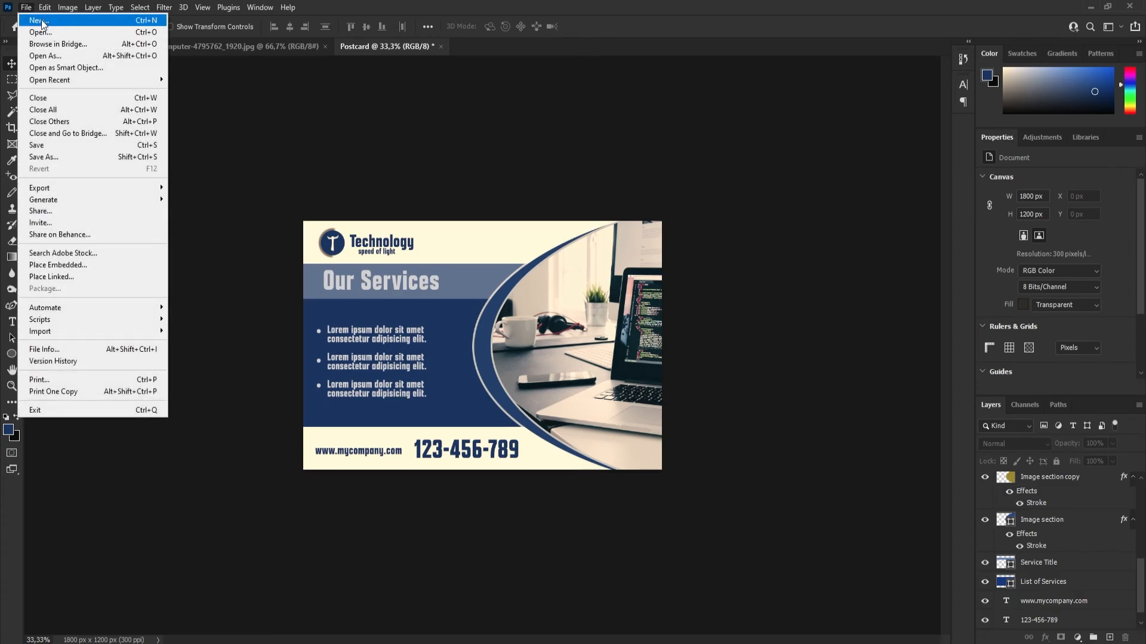
{"action": "left_click", "coordinate": [52, 21]}
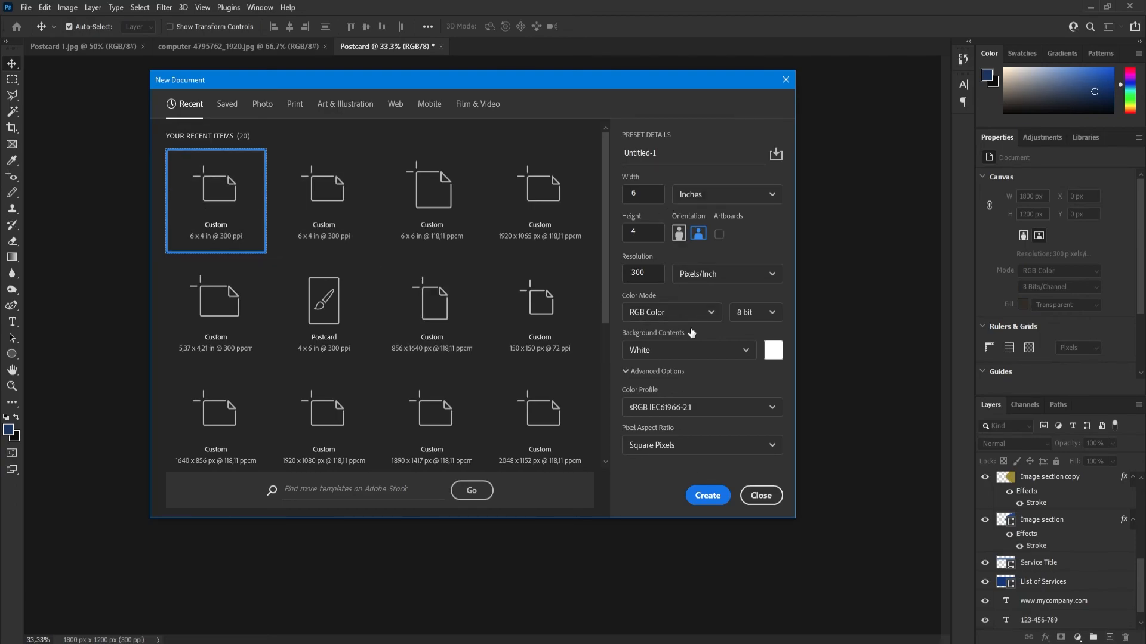
{"action": "left_click", "coordinate": [709, 498]}
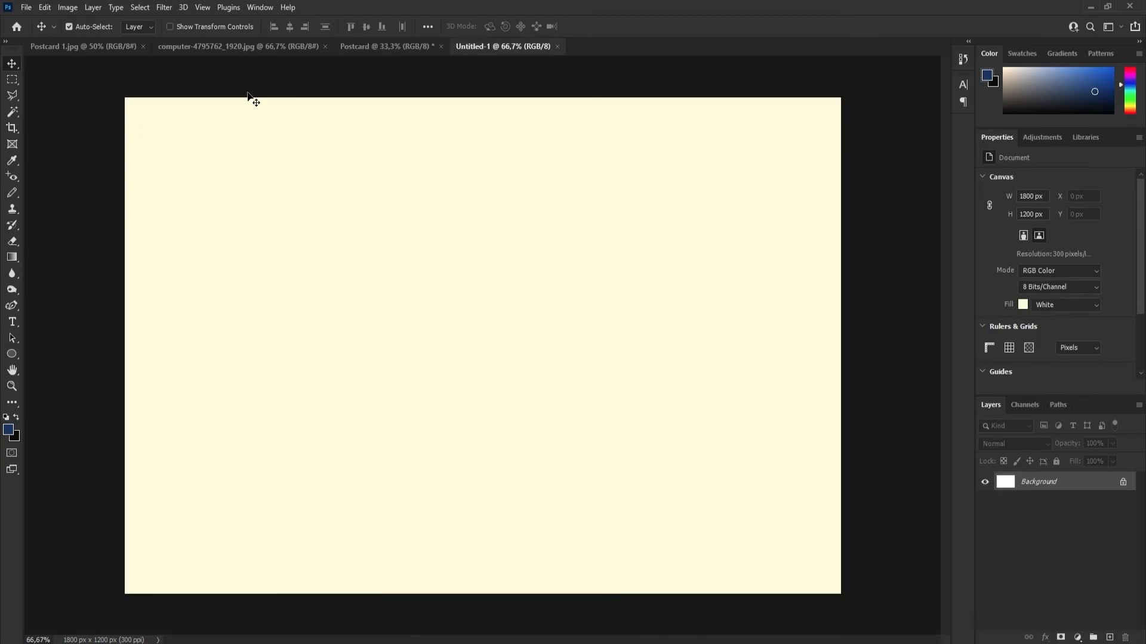
Flatten the Postcard document into a single layer and unlock that background layer.
{"action": "left_click", "coordinate": [394, 45]}
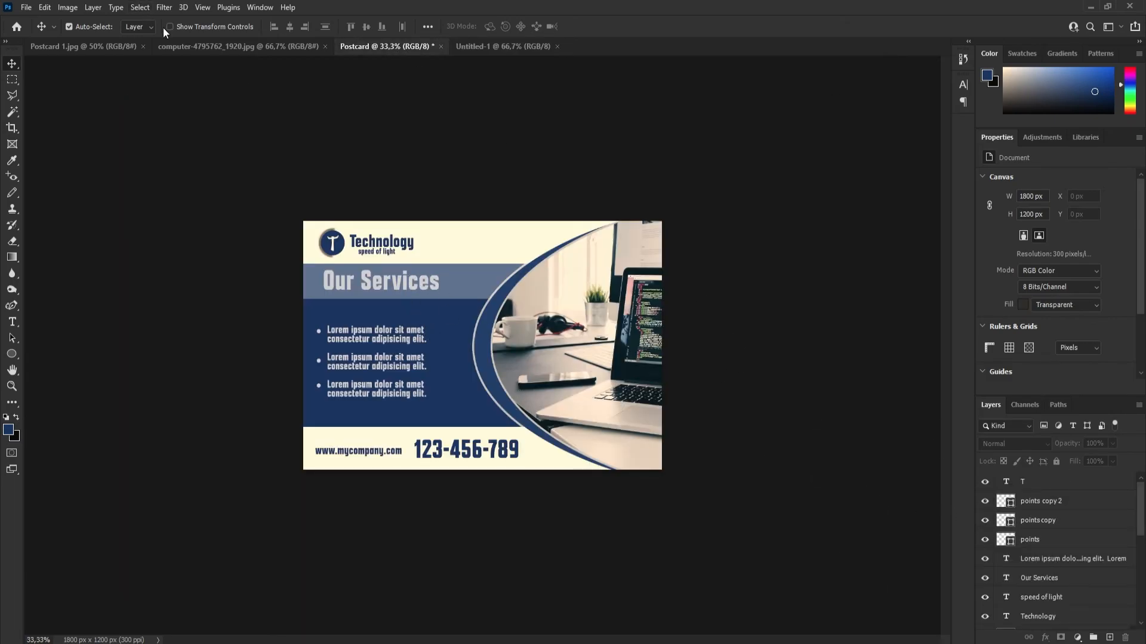
{"action": "left_click", "coordinate": [68, 8]}
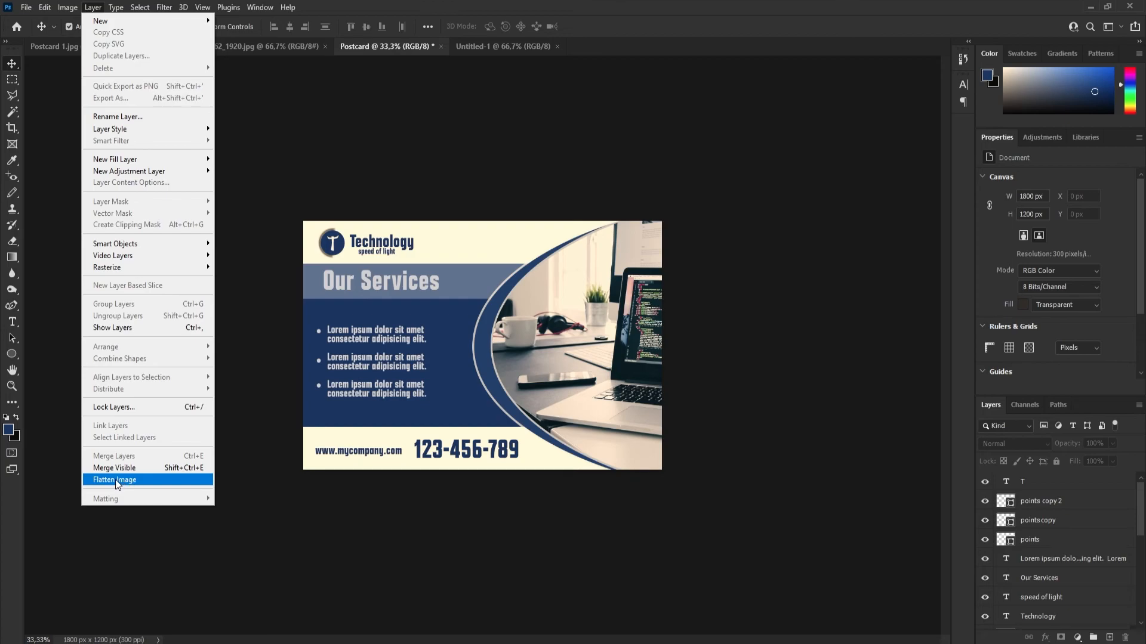
{"action": "left_click", "coordinate": [117, 481]}
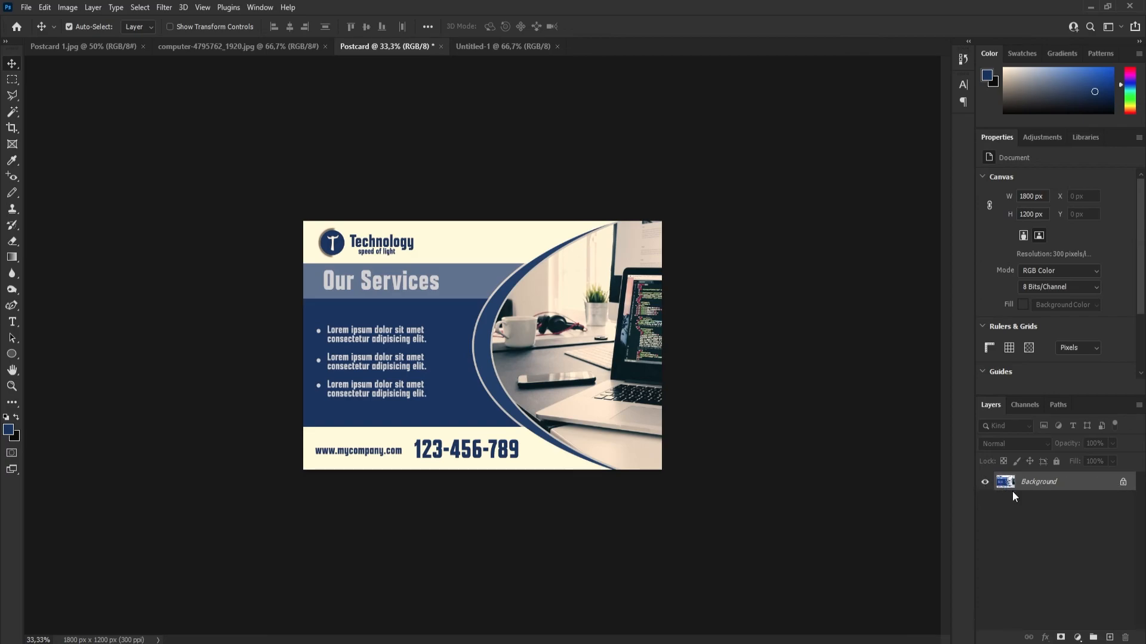
{"action": "left_click", "coordinate": [1123, 483]}
Copy the flattened postcard into the new document, scale it proportionally to about 74.6% and centre it on the canvas.
{"action": "mouse_move", "coordinate": [428, 351]}
{"action": "left_mouse_down"}
{"action": "mouse_move", "coordinate": [422, 161]}
{"action": "mouse_move", "coordinate": [456, 86]}
{"action": "mouse_move", "coordinate": [500, 49]}
{"action": "mouse_move", "coordinate": [474, 238]}
{"action": "mouse_move", "coordinate": [427, 337]}
{"action": "left_mouse_up"}
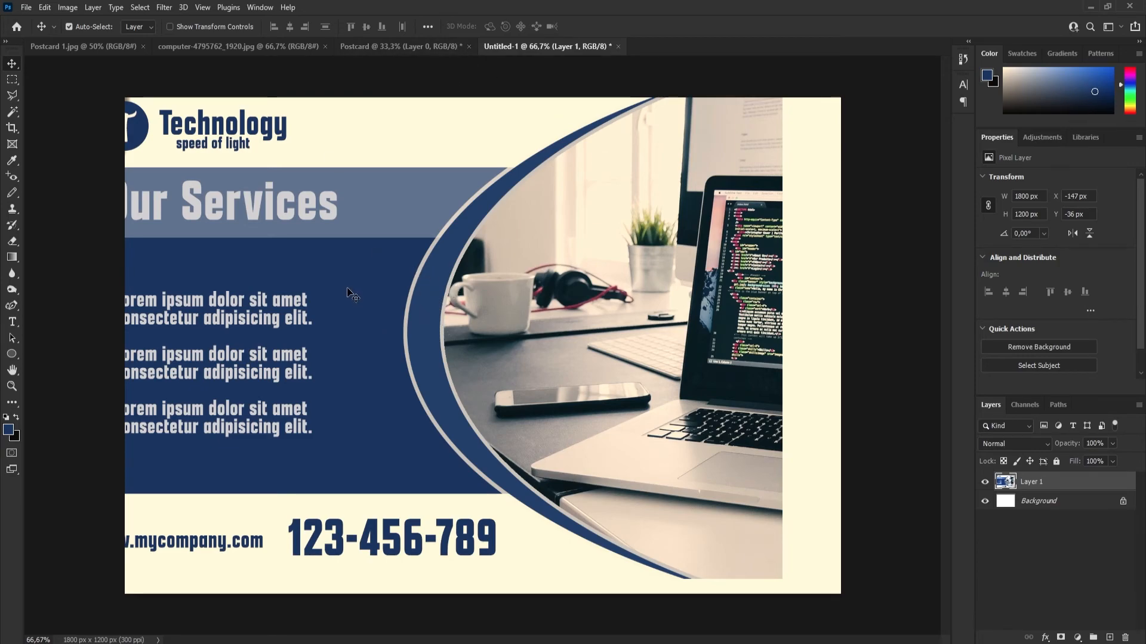
{"action": "left_click_drag", "start_coordinate": [288, 281], "coordinate": [355, 284]}
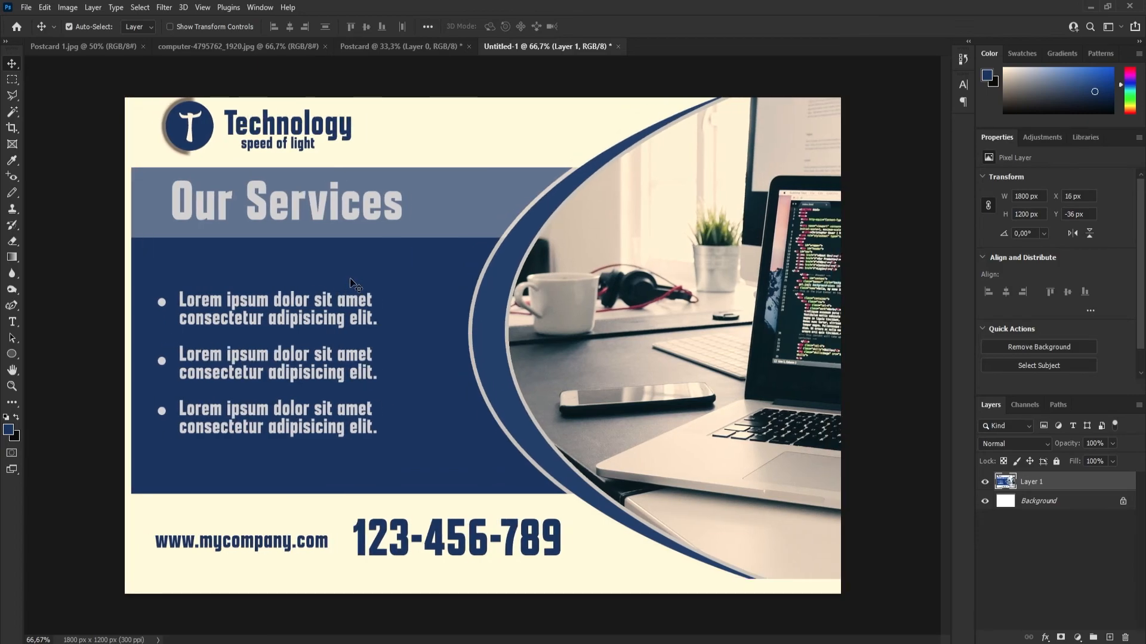
{"action": "key", "text": "ctrl+t"}
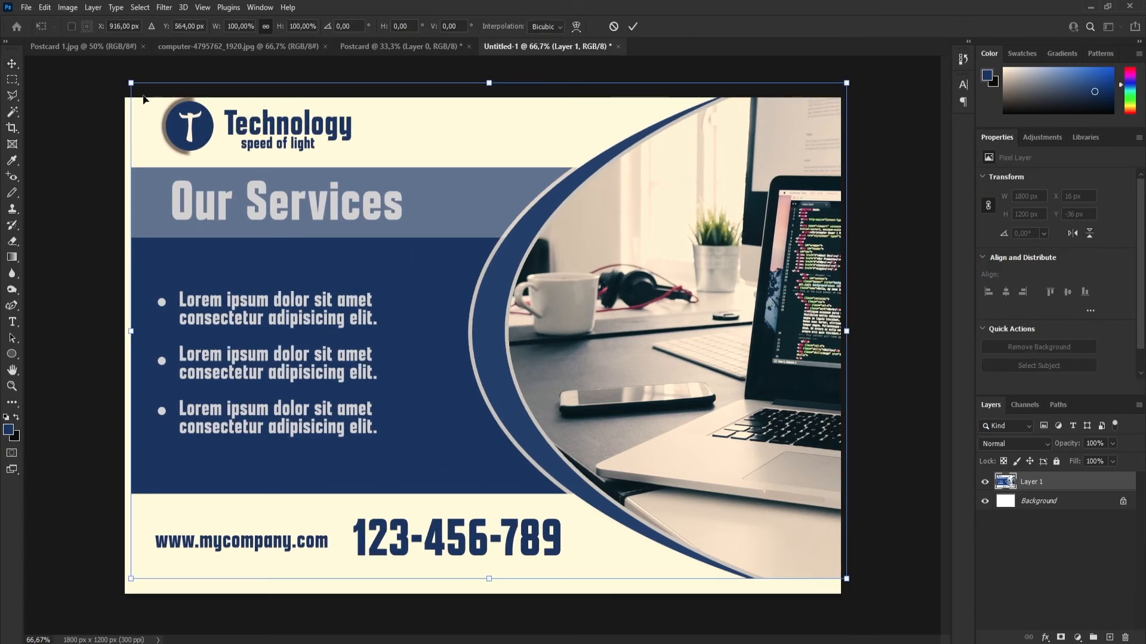
{"action": "left_click_drag", "start_coordinate": [126, 80], "coordinate": [312, 208]}
{"action": "left_click_drag", "start_coordinate": [493, 332], "coordinate": [442, 296]}
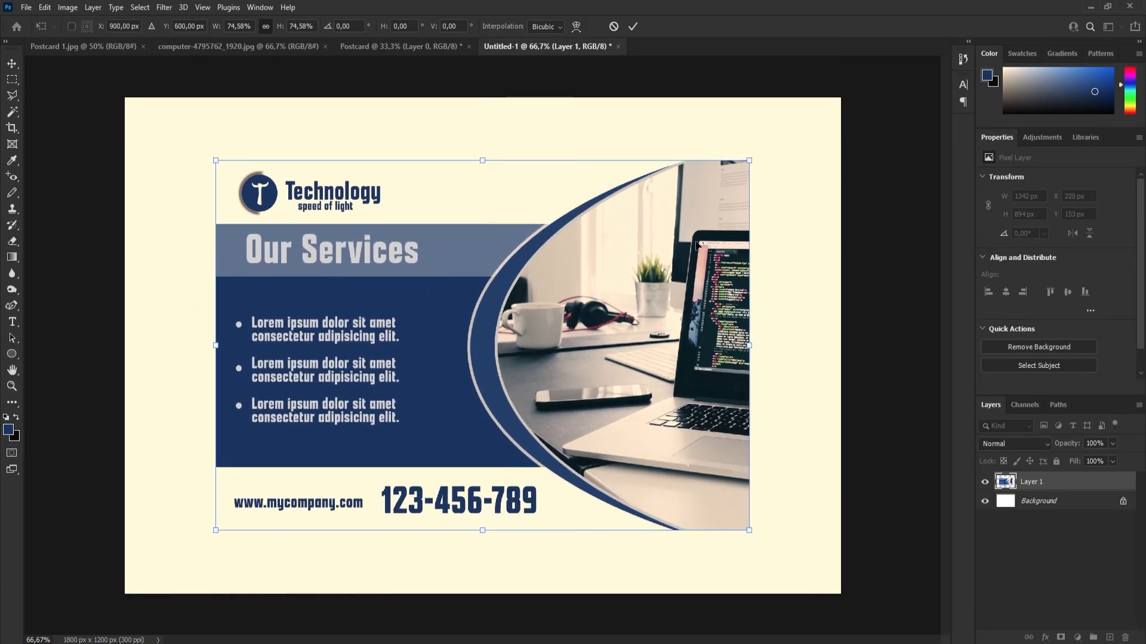
{"action": "left_click", "coordinate": [632, 26]}
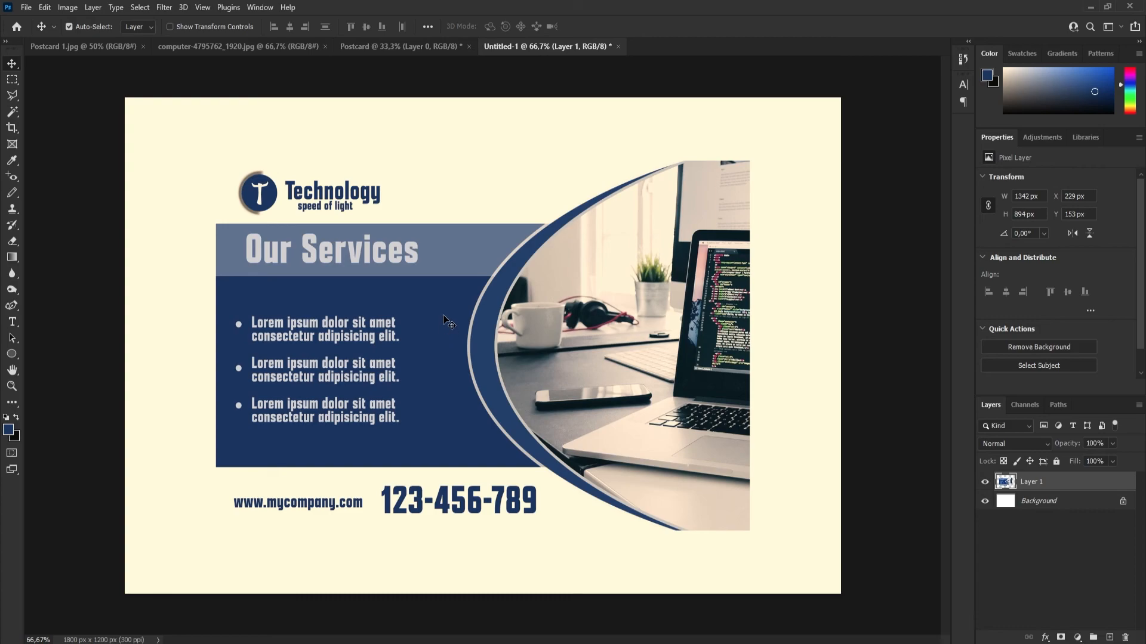
Rotate the postcard image about 14° counterclockwise, shrink it proportionally to about 1312 by 1030 px overall and reposition it near the canvas centre.
{"action": "key", "text": "ctrl+t"}
{"action": "left_click_drag", "start_coordinate": [775, 125], "coordinate": [738, 69]}
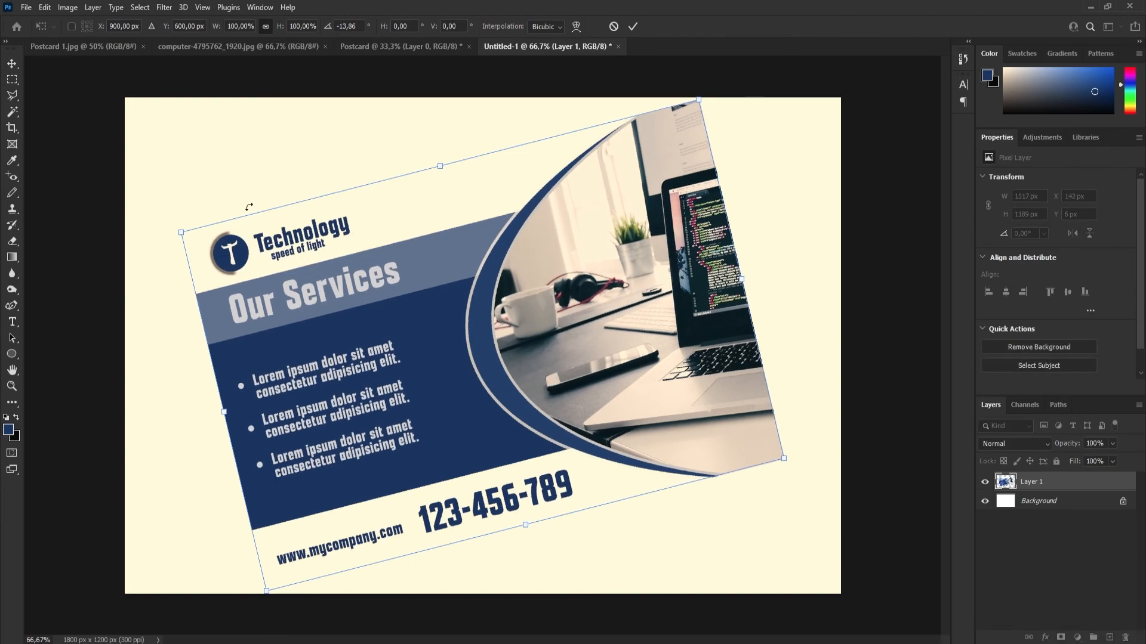
{"action": "left_click_drag", "start_coordinate": [182, 232], "coordinate": [256, 261]}
{"action": "left_click_drag", "start_coordinate": [546, 352], "coordinate": [497, 323]}
{"action": "left_click_drag", "start_coordinate": [210, 236], "coordinate": [219, 239]}
{"action": "left_click_drag", "start_coordinate": [426, 308], "coordinate": [420, 310]}
{"action": "left_click", "coordinate": [634, 26]}
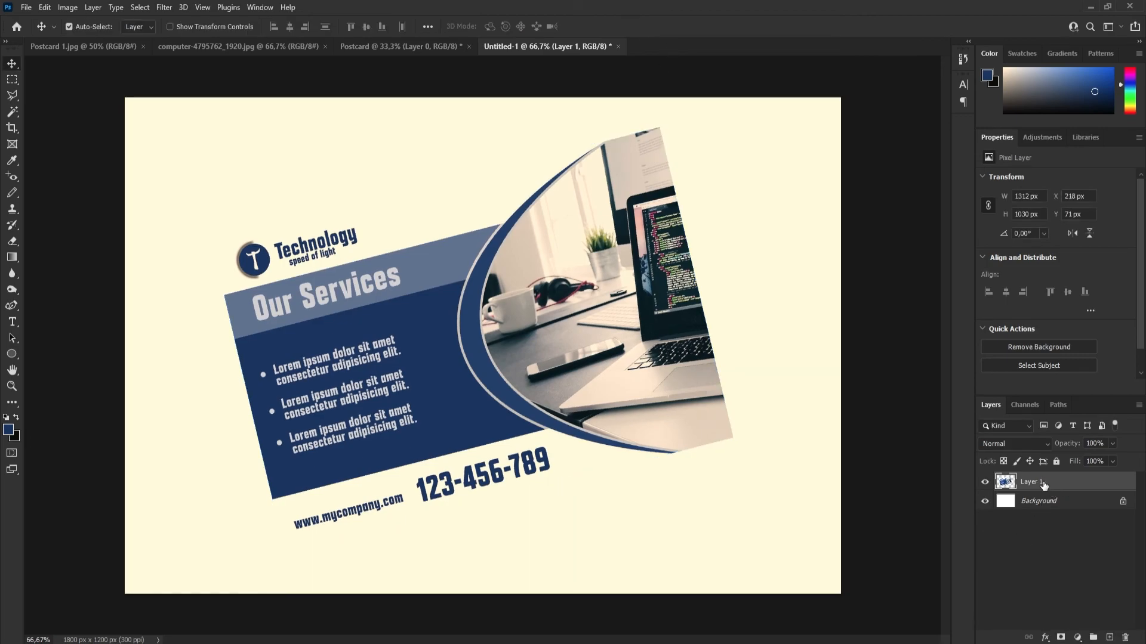
Add a drop shadow to the tilted postcard layer with distance 18 px, spread 28% and size 46 px.
{"action": "left_click", "coordinate": [1045, 639]}
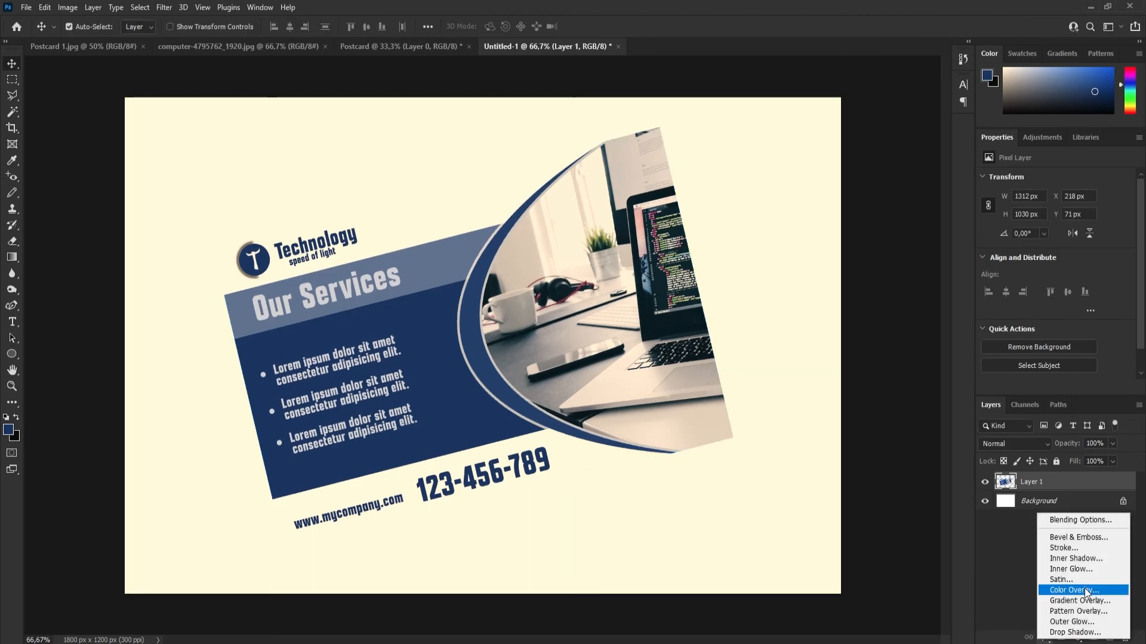
{"action": "left_click", "coordinate": [1060, 635]}
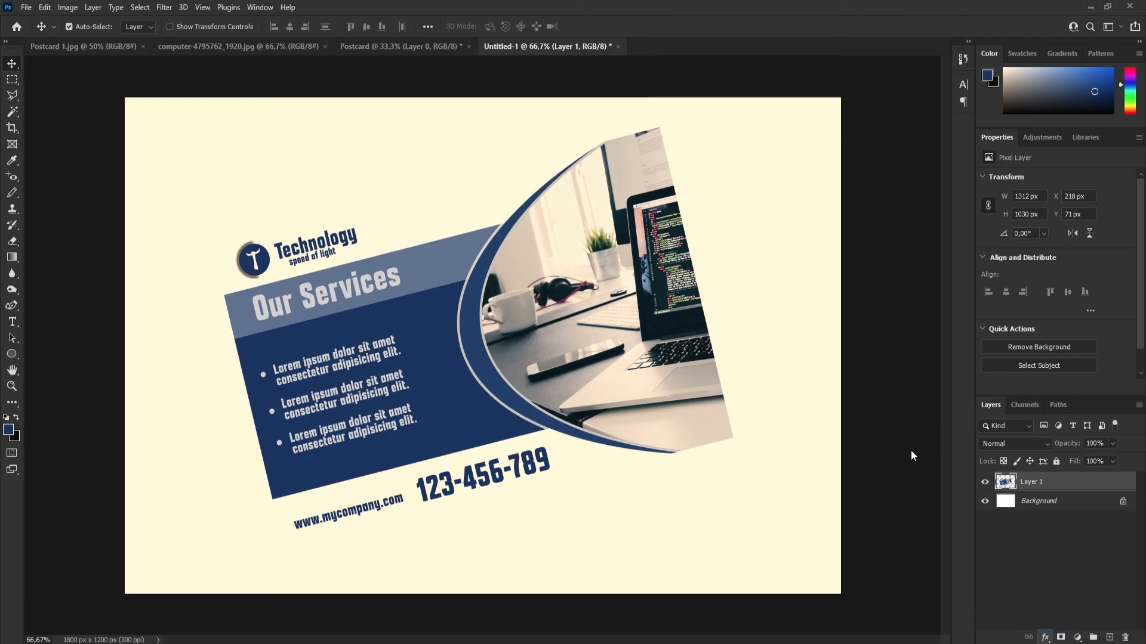
{"action": "left_click_drag", "start_coordinate": [687, 210], "coordinate": [718, 130]}
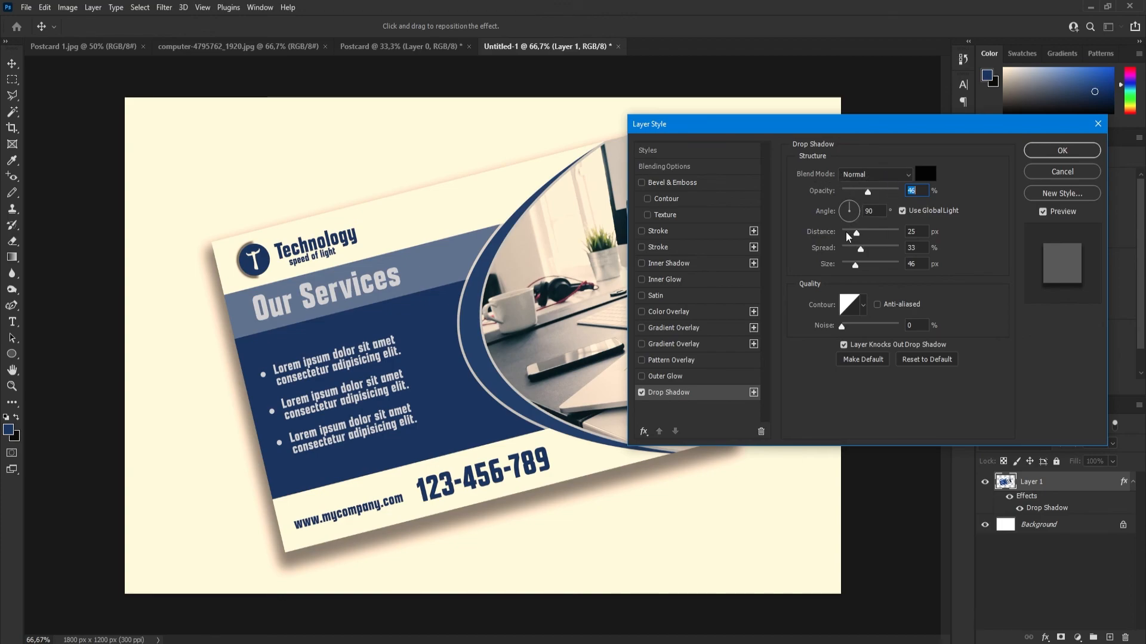
{"action": "left_click_drag", "start_coordinate": [855, 234], "coordinate": [859, 269]}
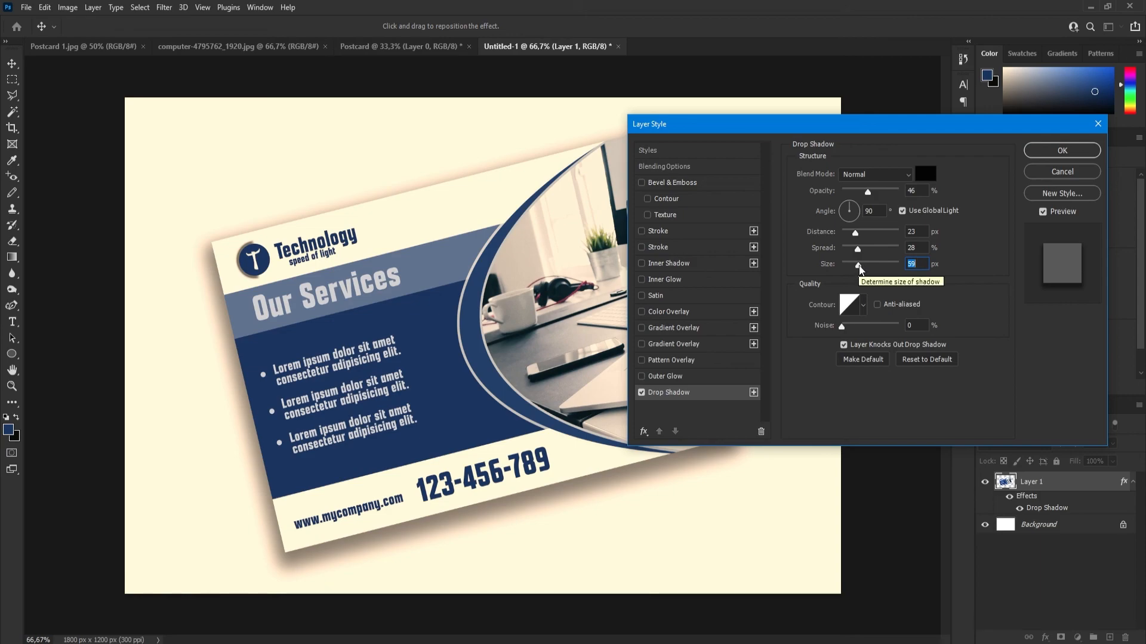
{"action": "mouse_move", "coordinate": [860, 272]}
{"action": "left_mouse_down"}
{"action": "mouse_move", "coordinate": [854, 235]}
{"action": "mouse_move", "coordinate": [857, 270]}
{"action": "left_mouse_up"}
{"action": "left_click", "coordinate": [851, 238]}
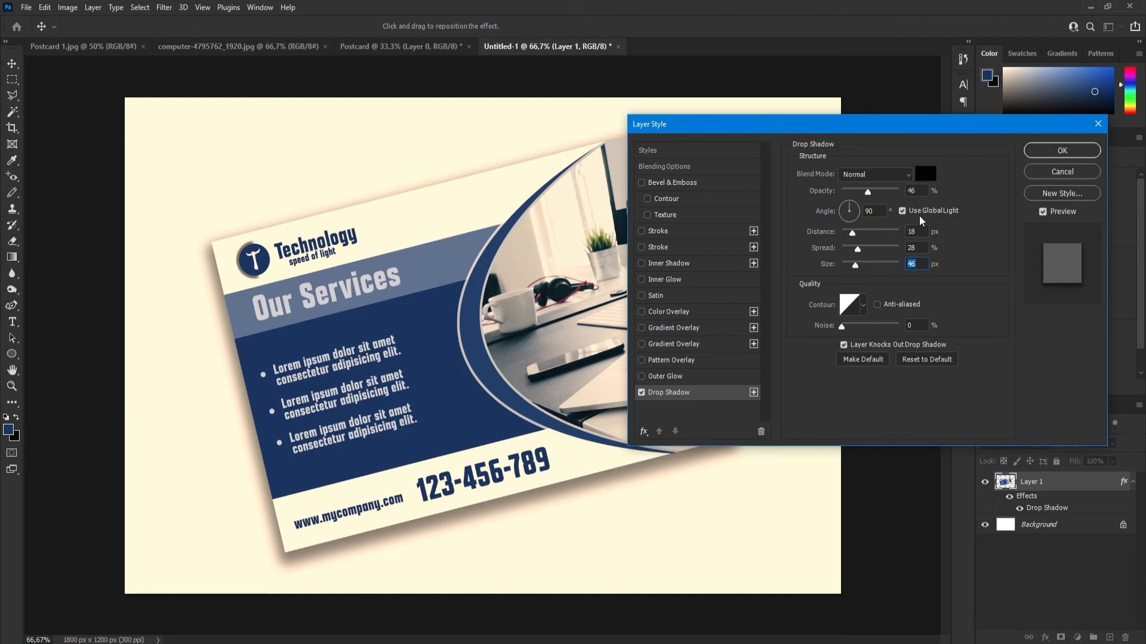
{"action": "left_click", "coordinate": [1066, 151]}
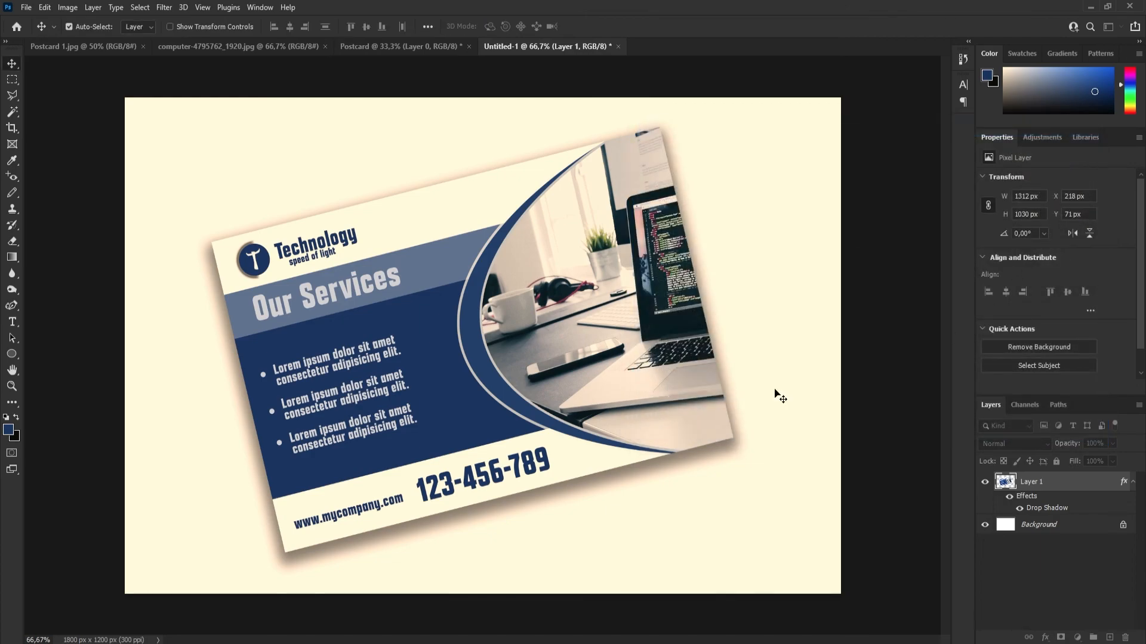